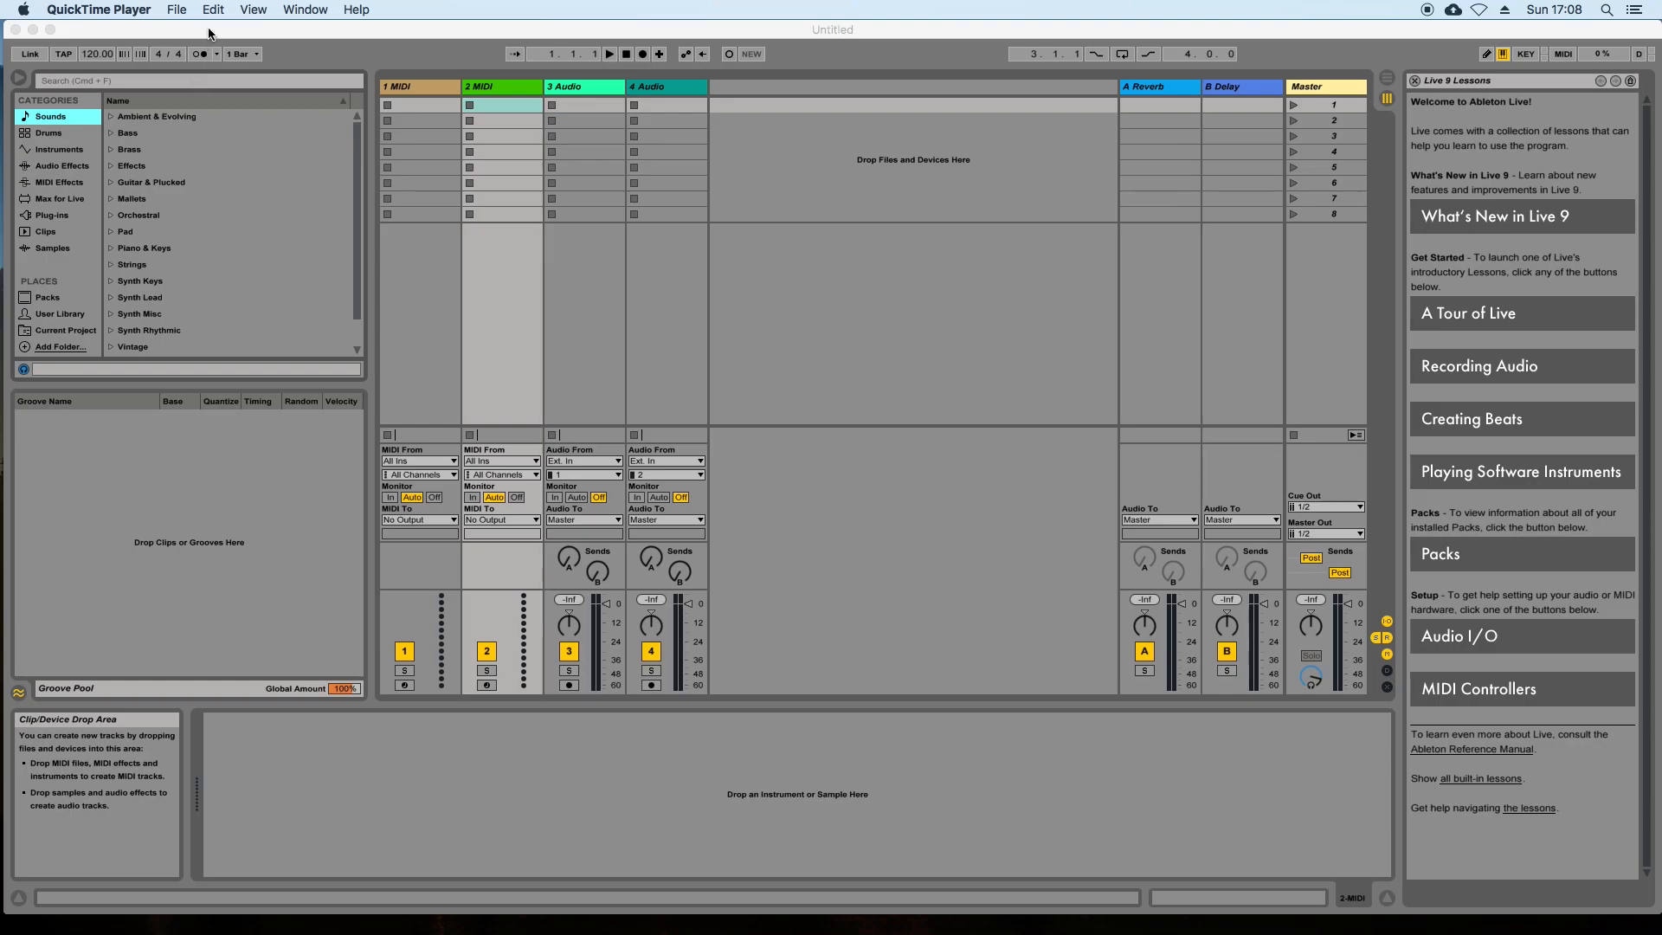
Add the Breaks 95bpm folder from the Desktop to the browser's Places and show its contents
drag(220, 24, 471, 25)
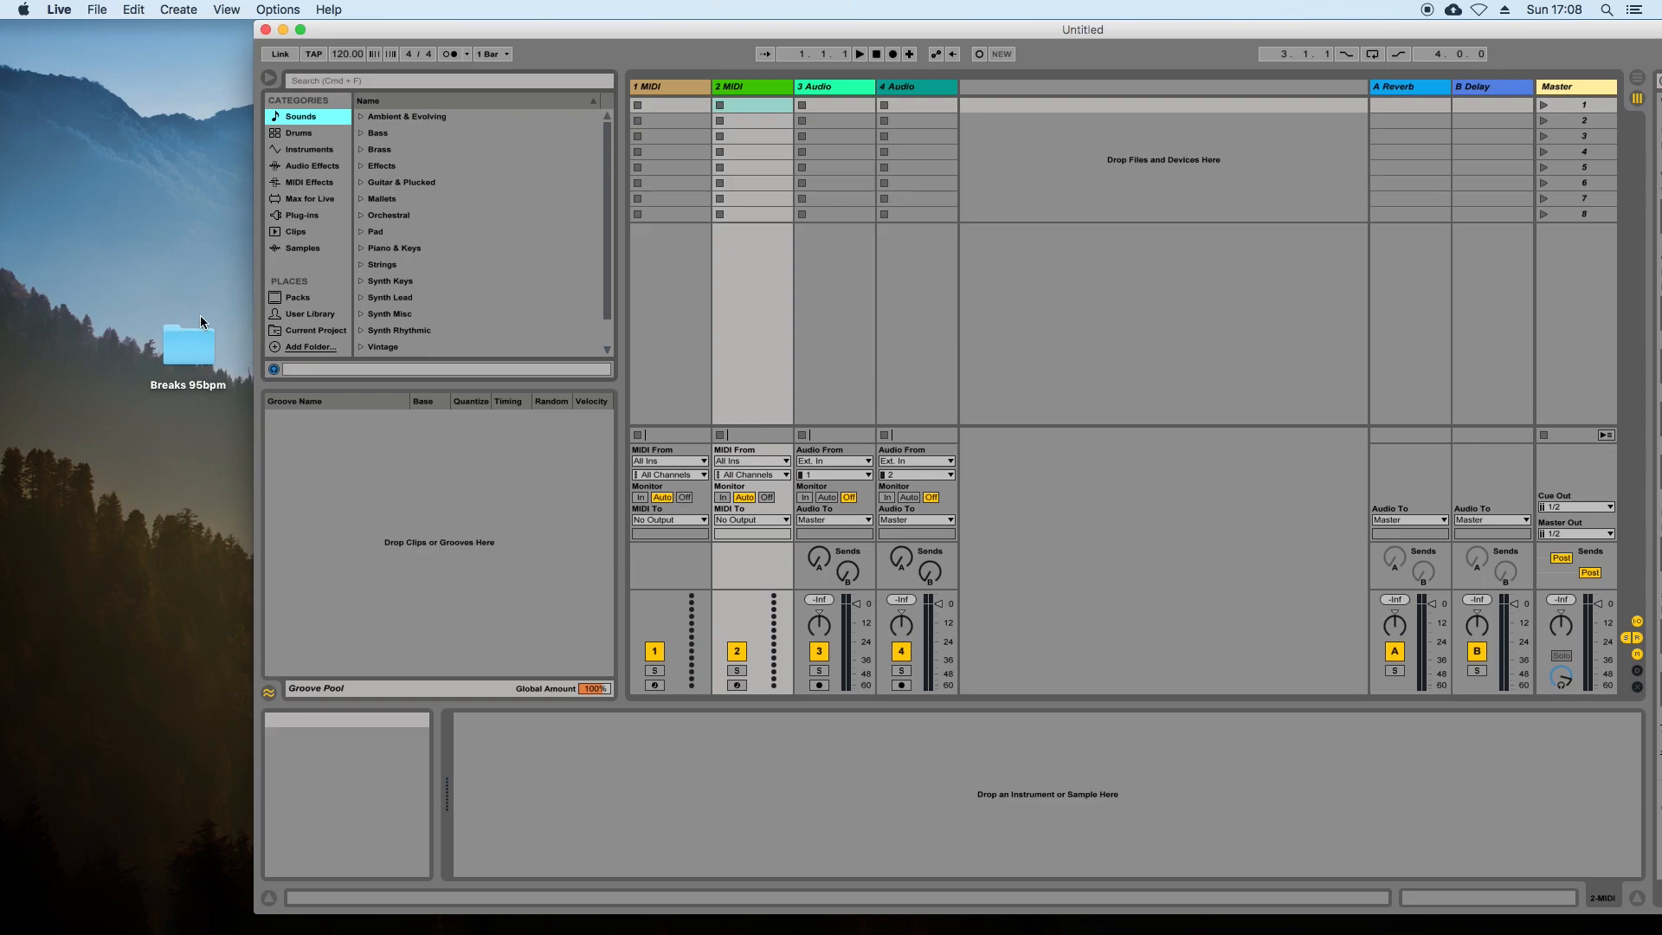
double_click(425, 29)
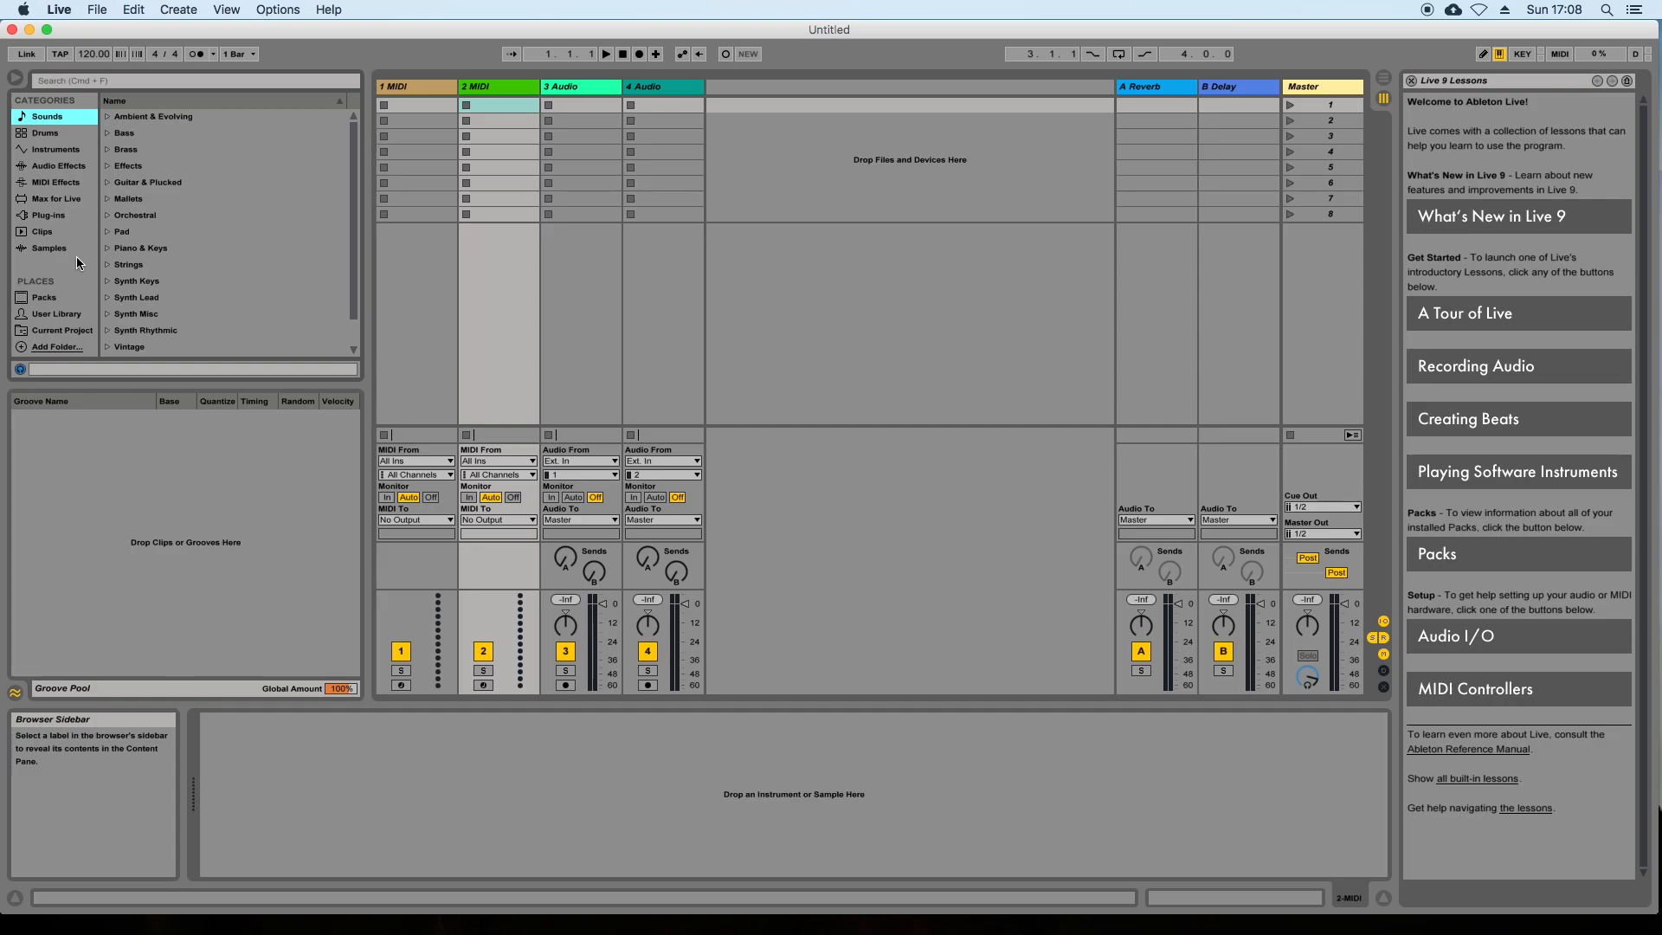
click(55, 347)
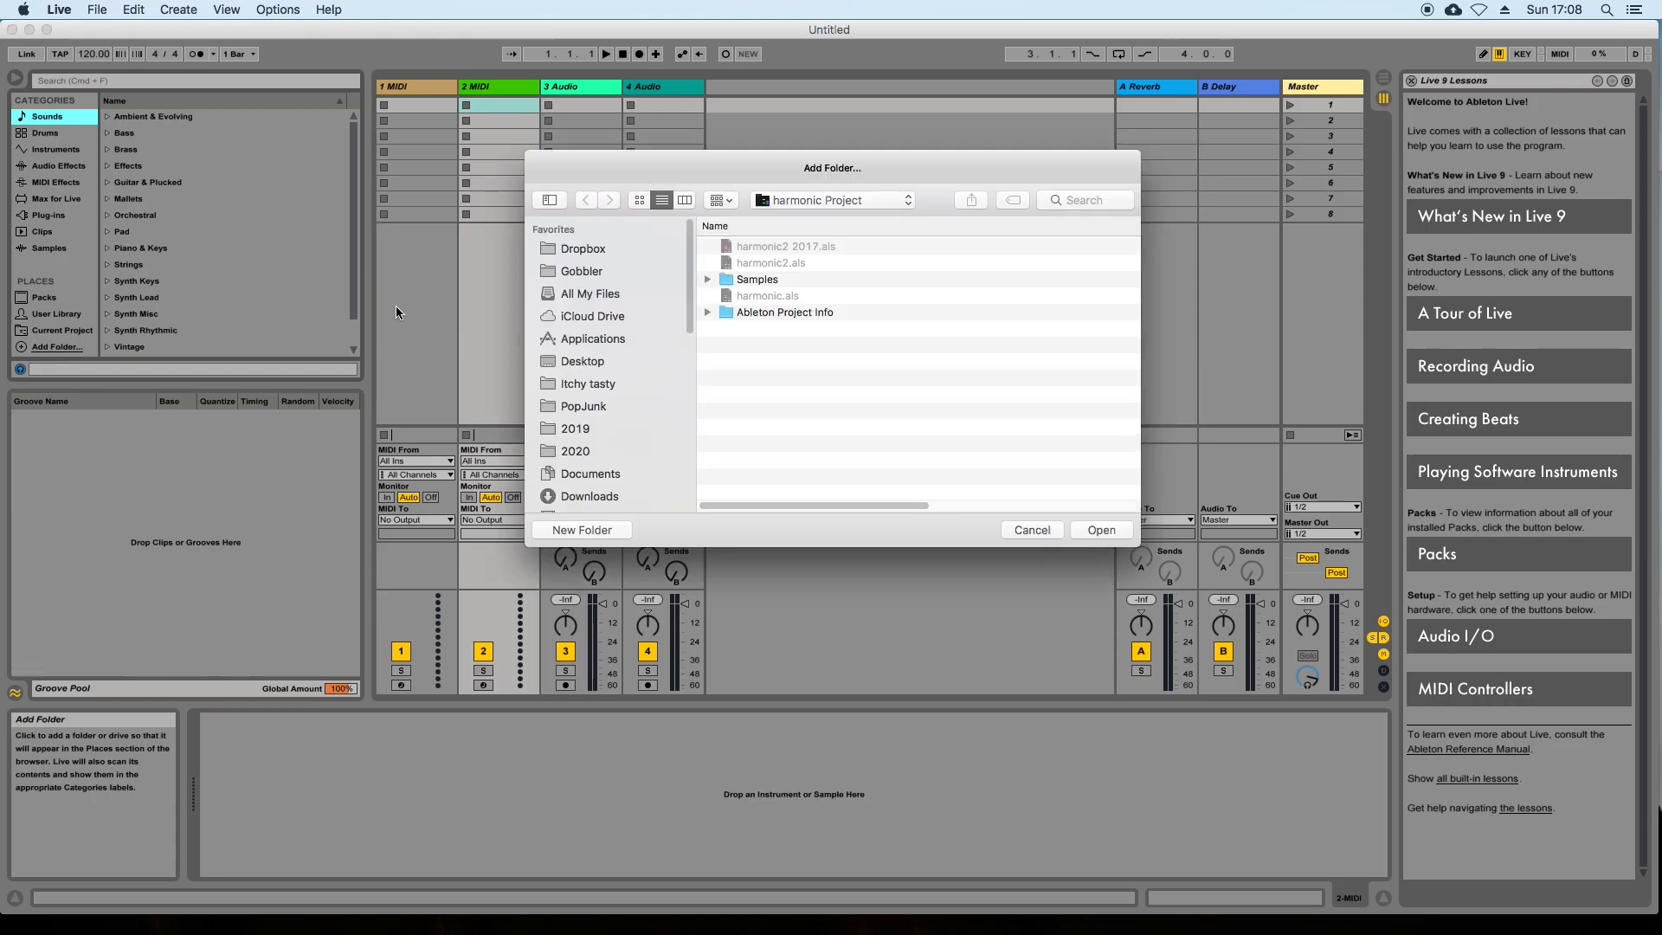
click(607, 352)
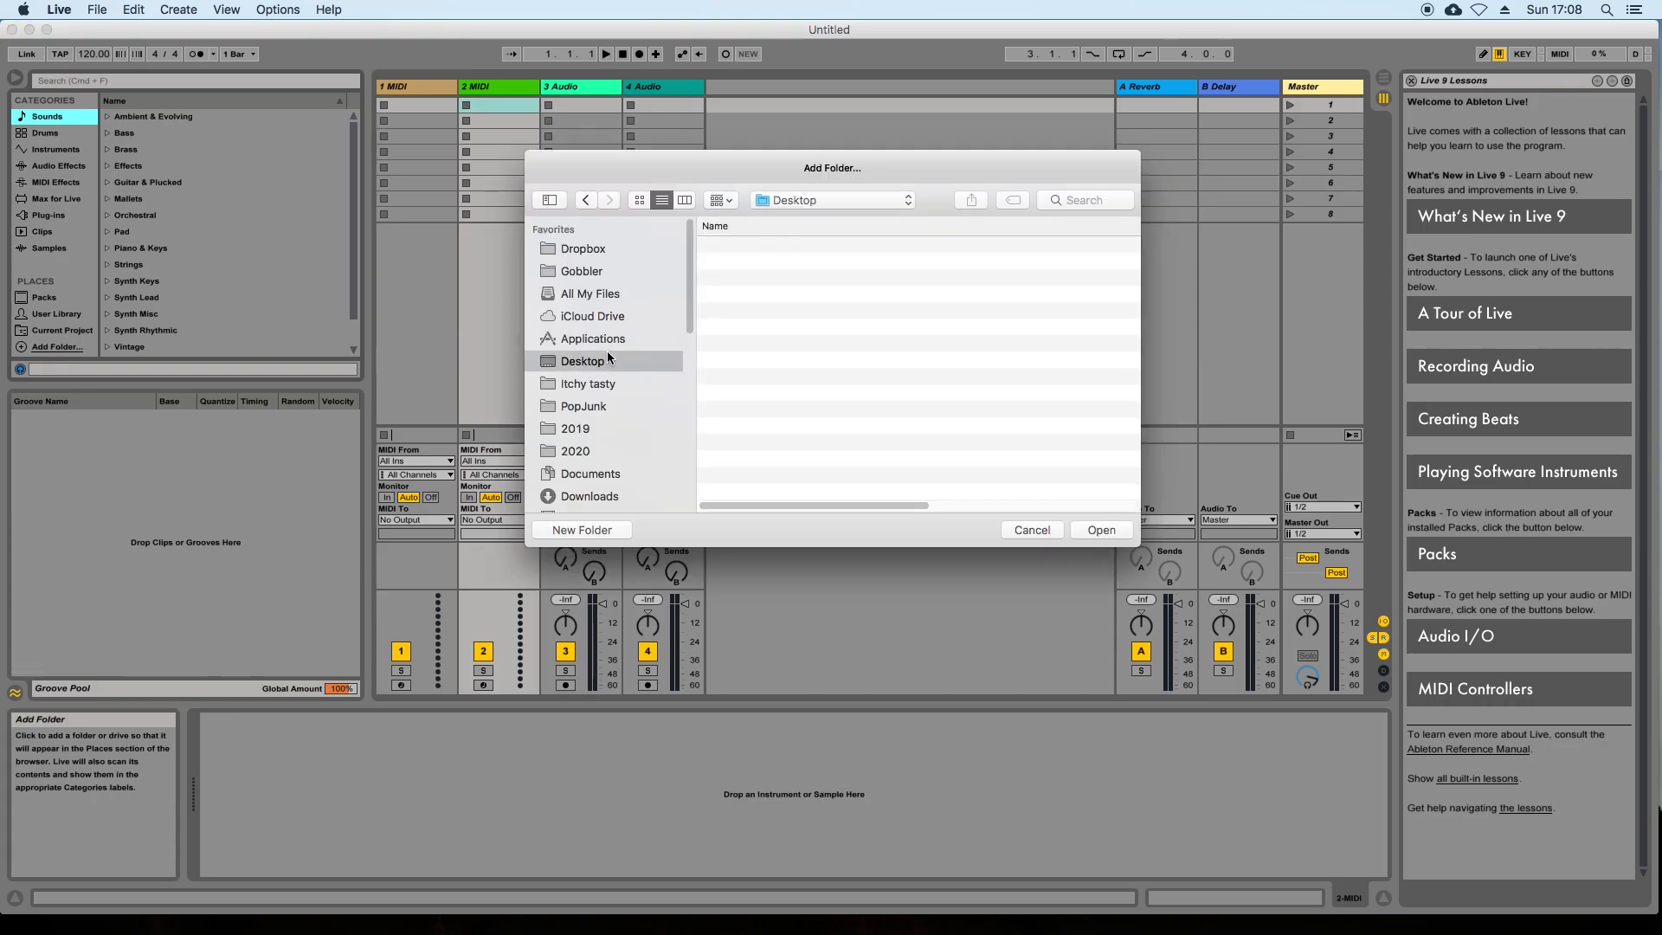
click(791, 247)
click(1101, 525)
scroll(55, 325, down, 1)
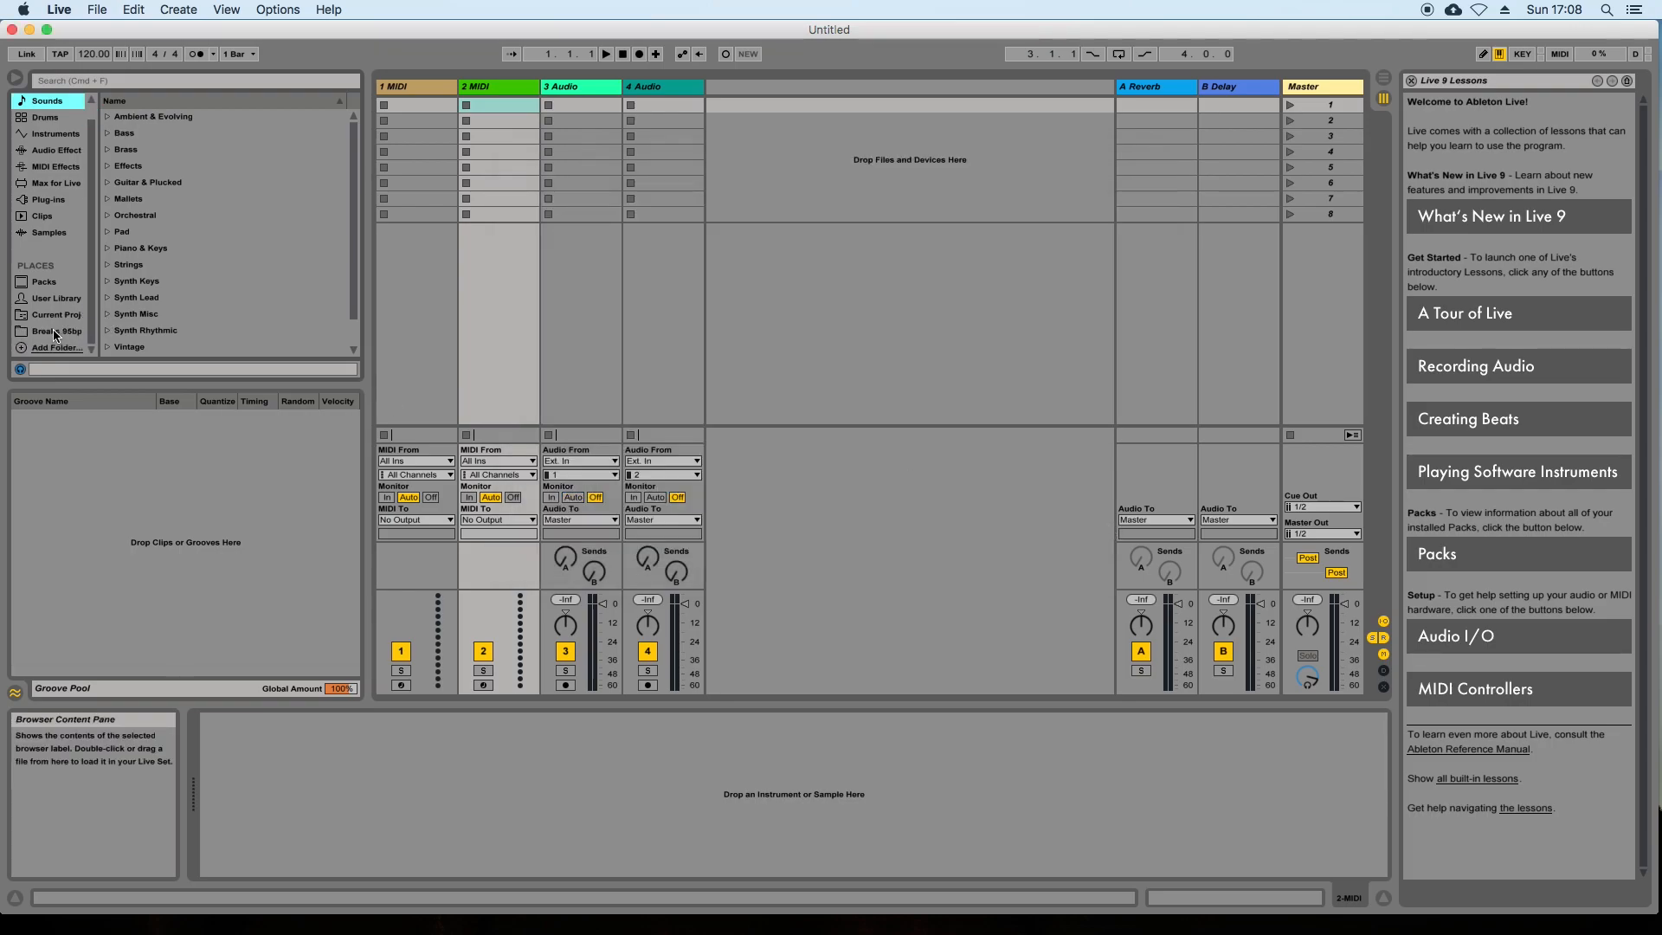
click(69, 333)
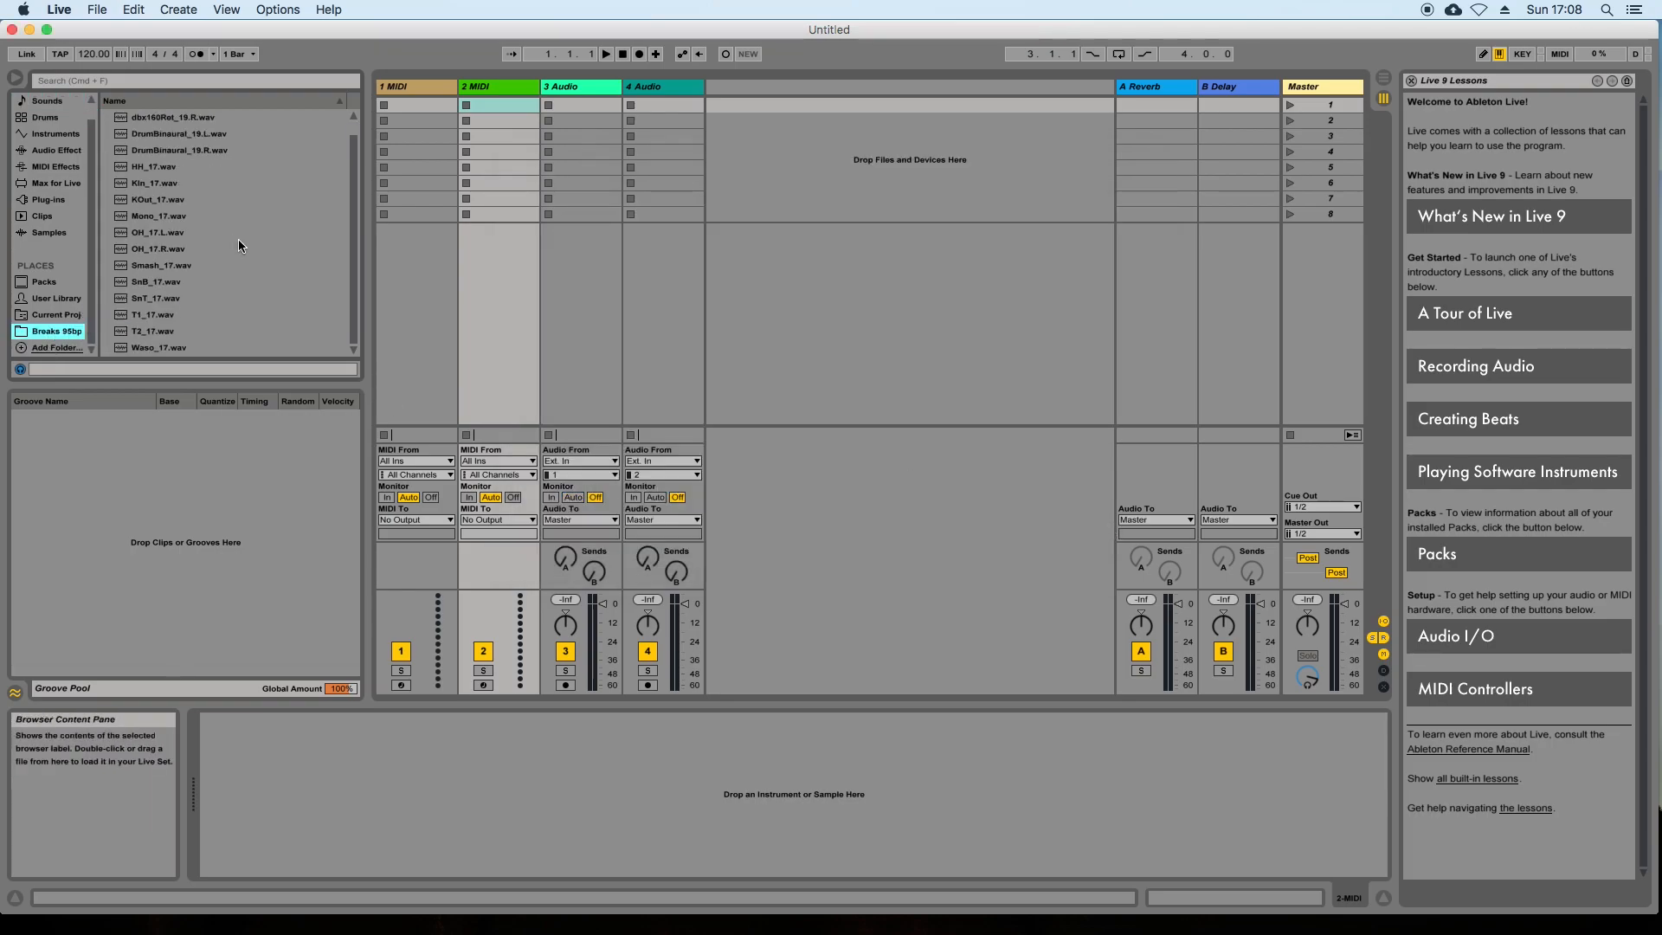
Place all samples from the Breaks 95bpm folder in the Arrangement at 1.1.1, each on its own track
click(169, 113)
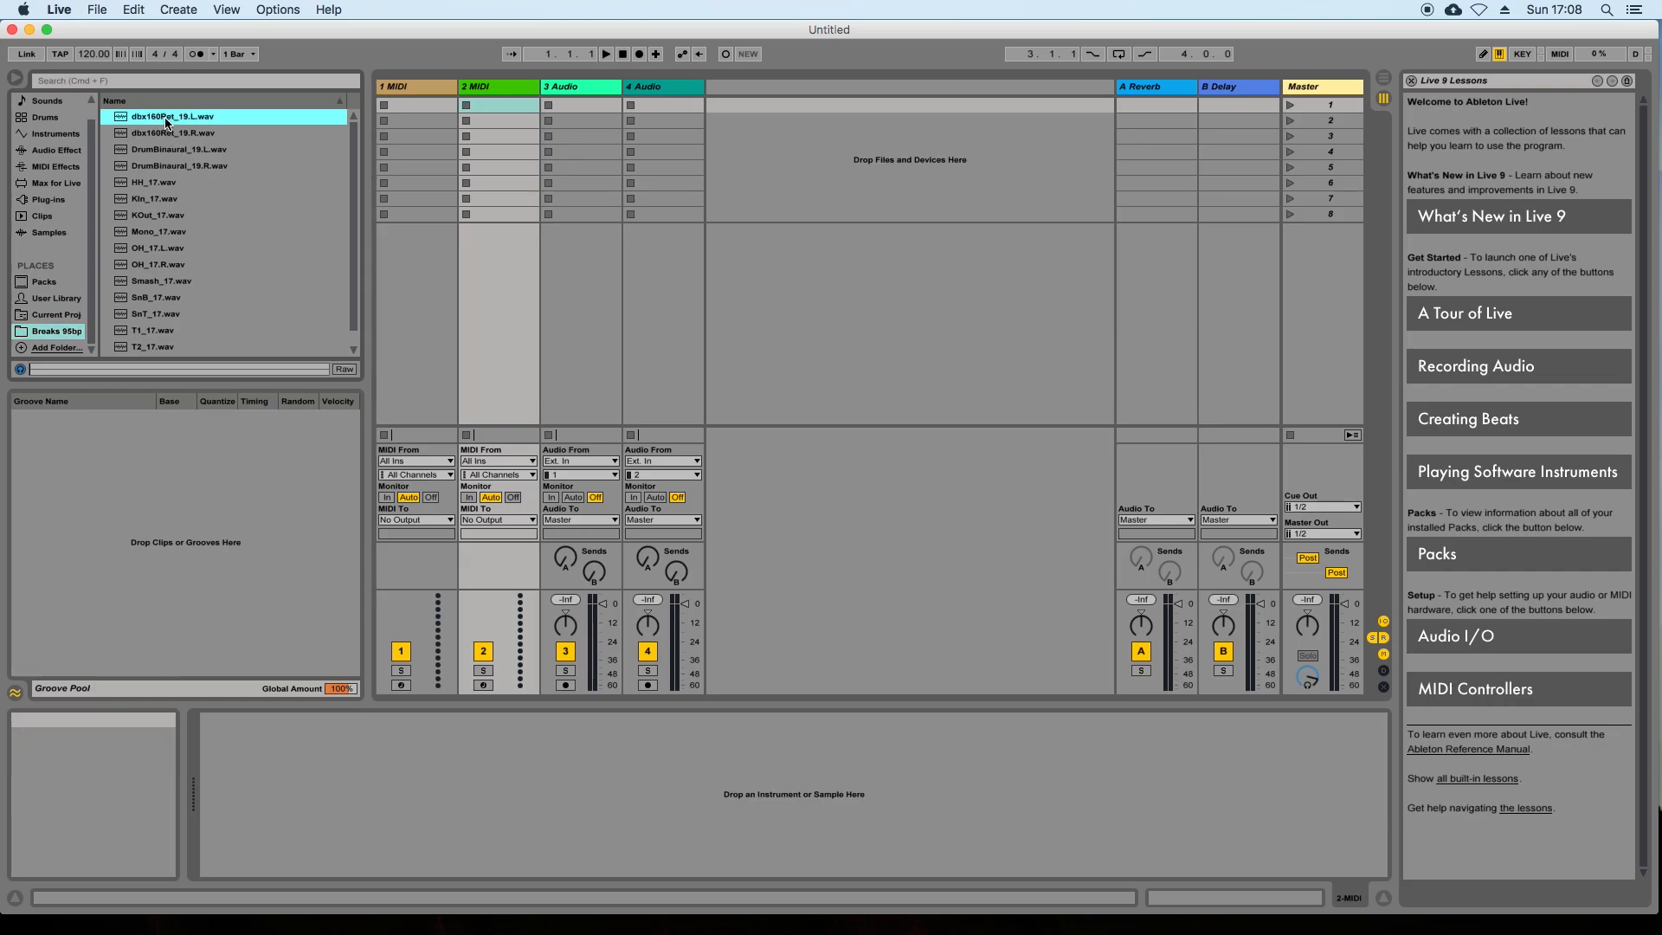
key(Tab)
key(super+a)
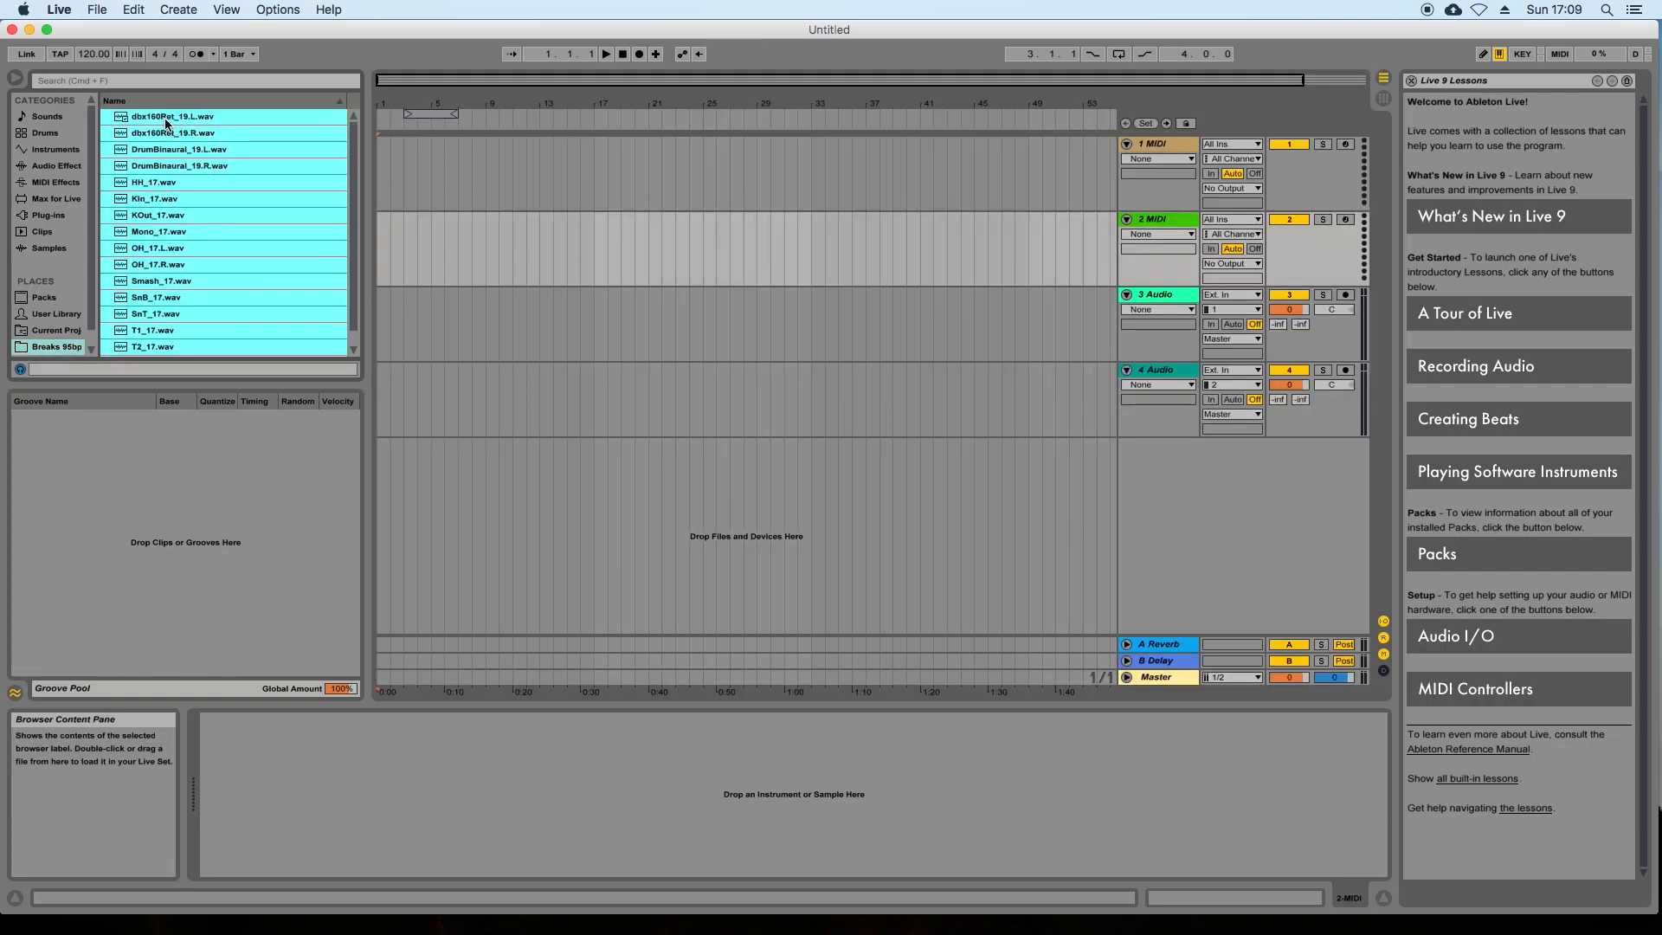
drag(169, 121, 391, 185)
key(super)
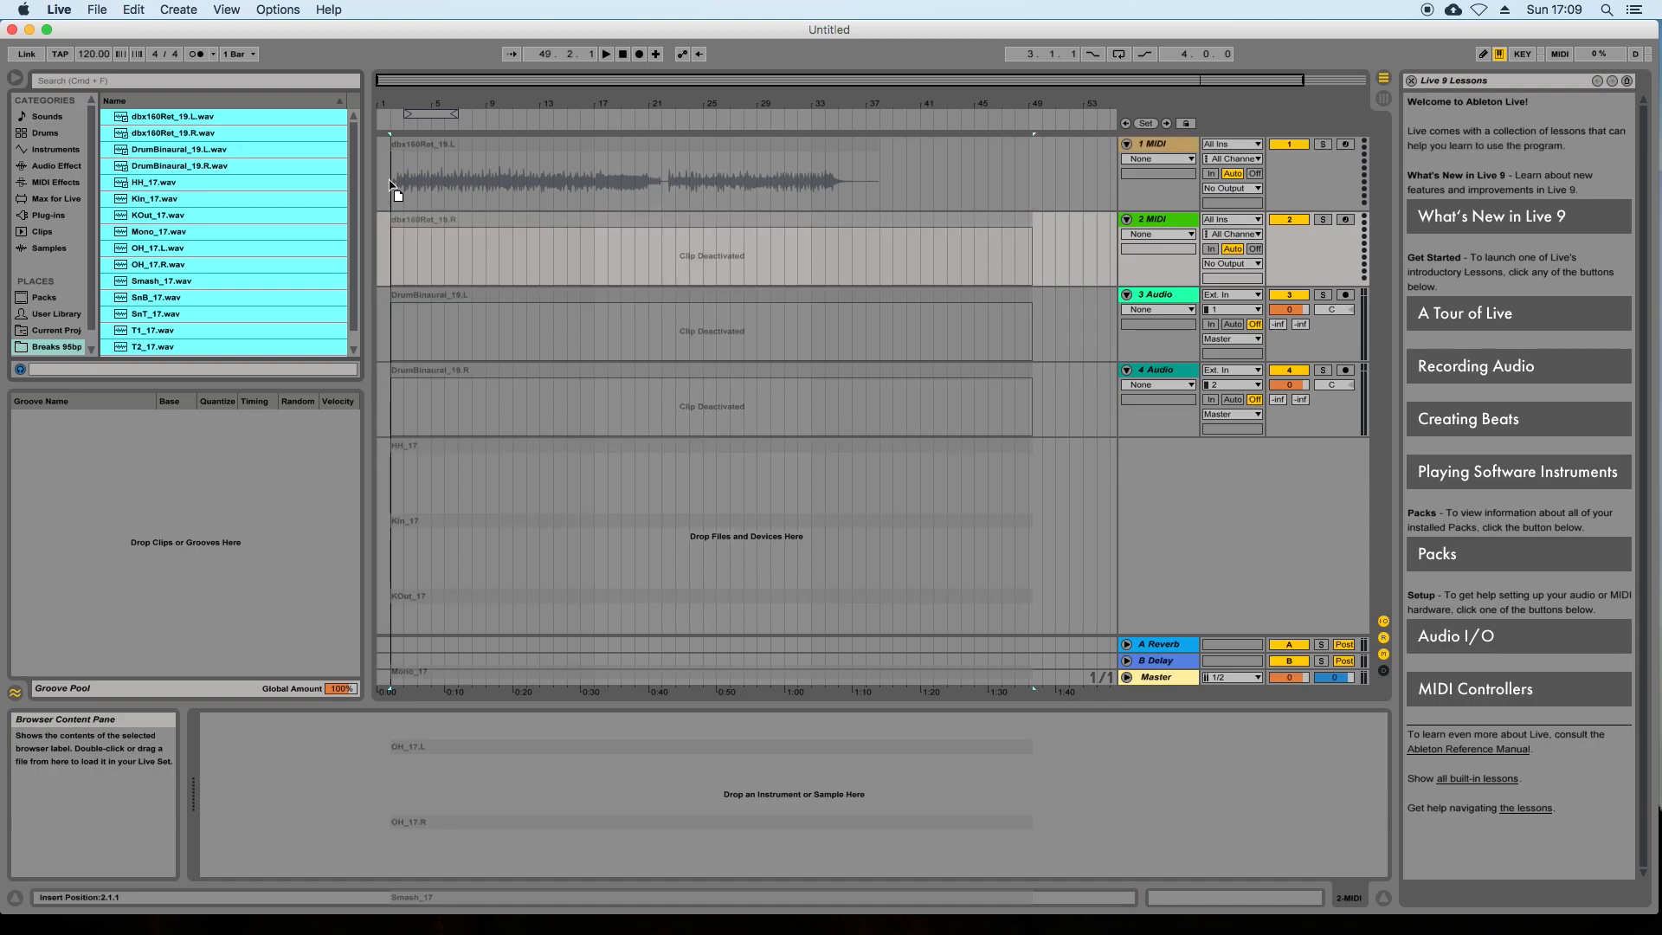
drag(391, 183, 380, 185)
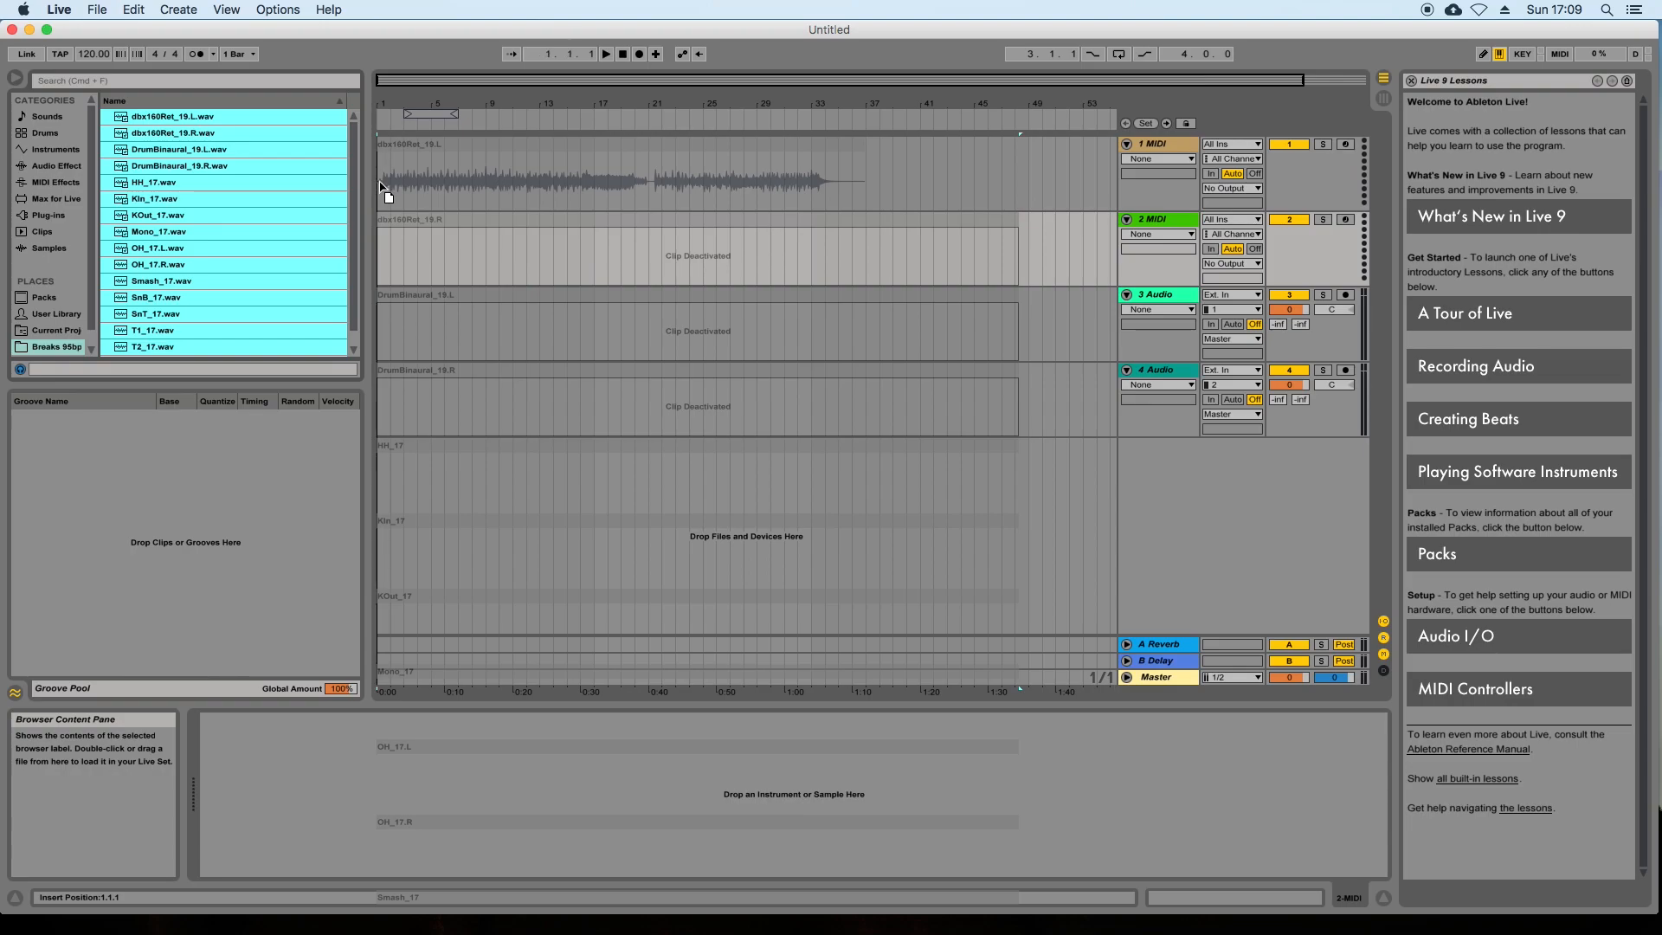
drag(381, 184, 379, 180)
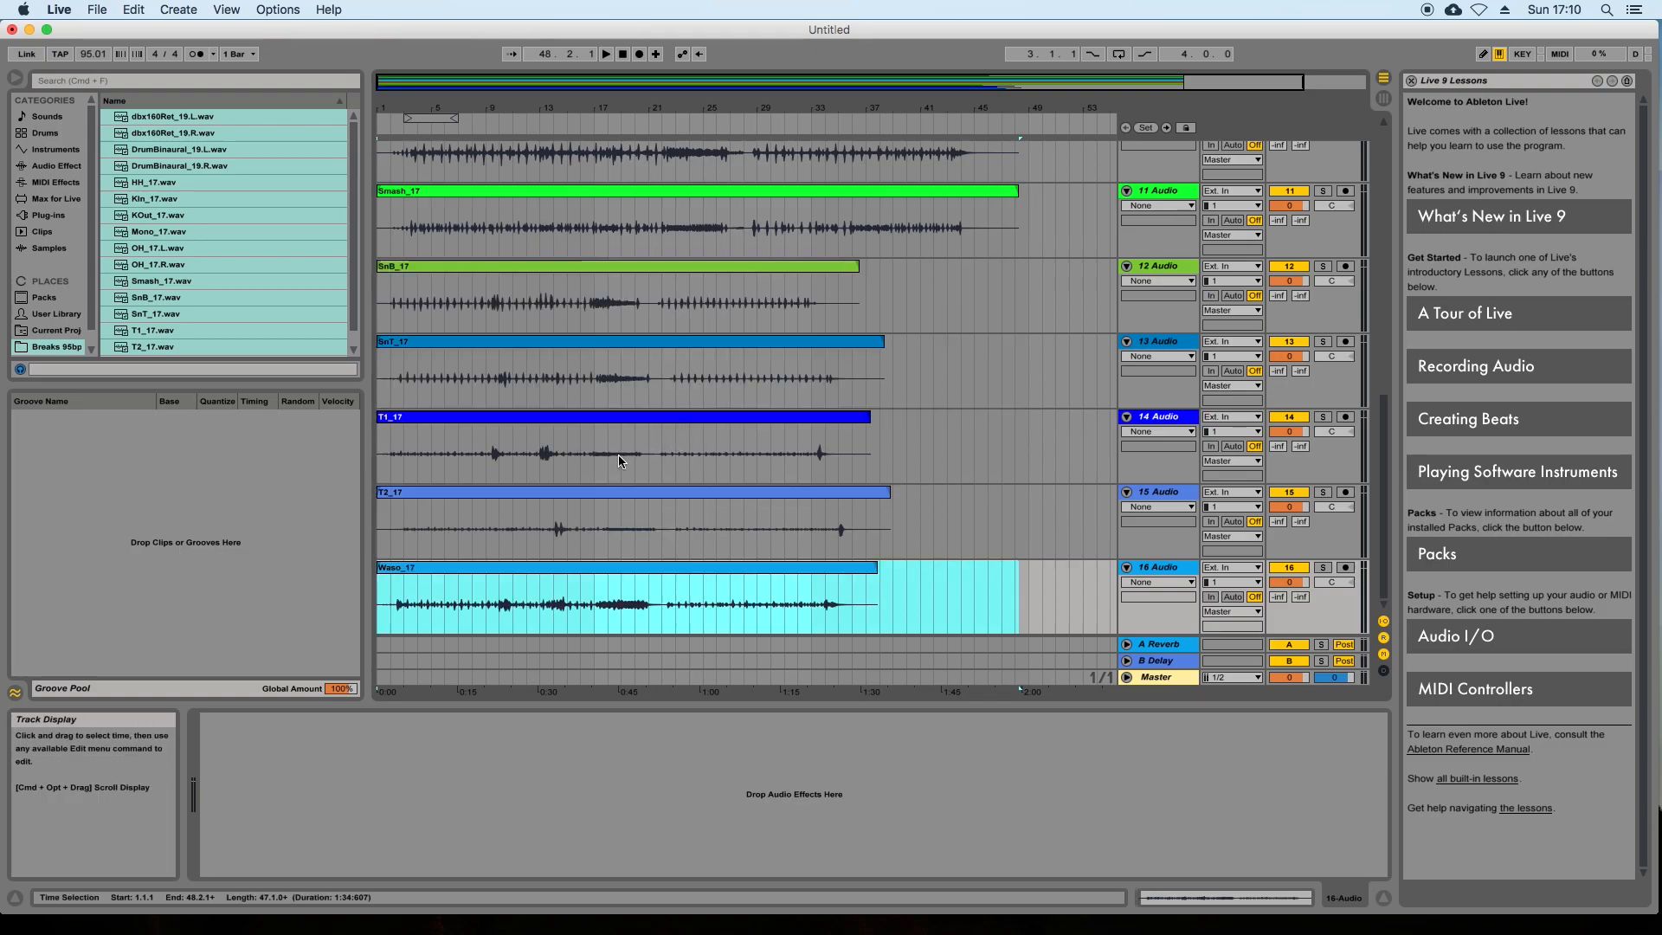
Examine the lengths and waveforms of the imported drum clips across all tracks in the Arrangement
scroll(694, 445, up, 10)
scroll(696, 445, down, 10)
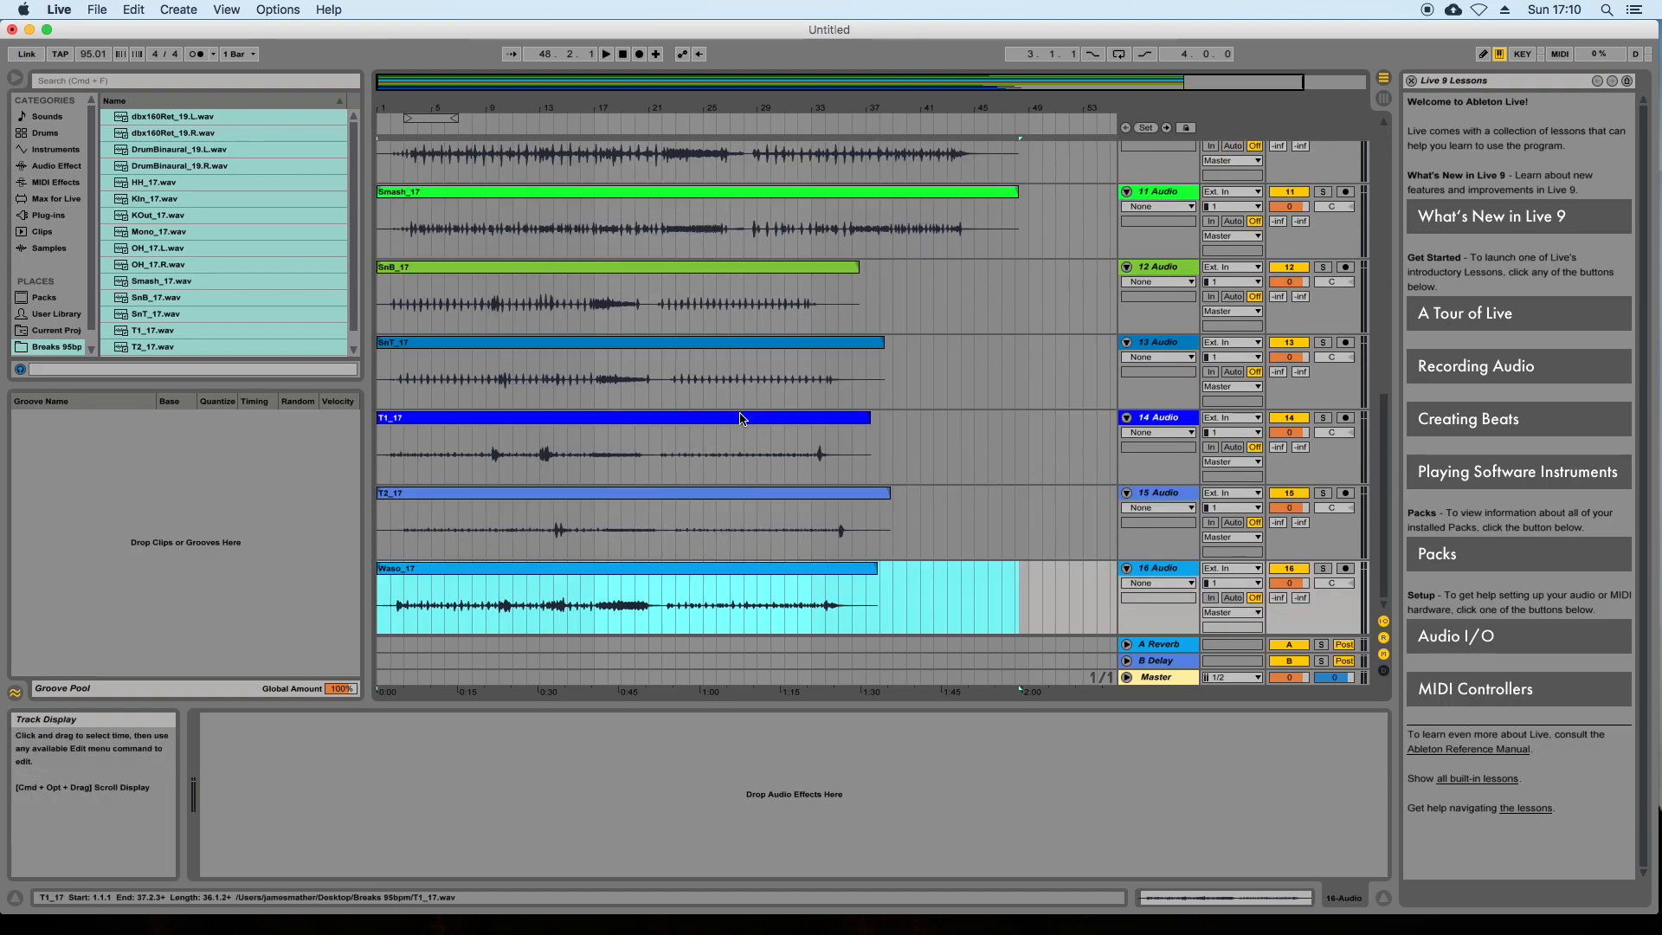
scroll(864, 601, up, 10)
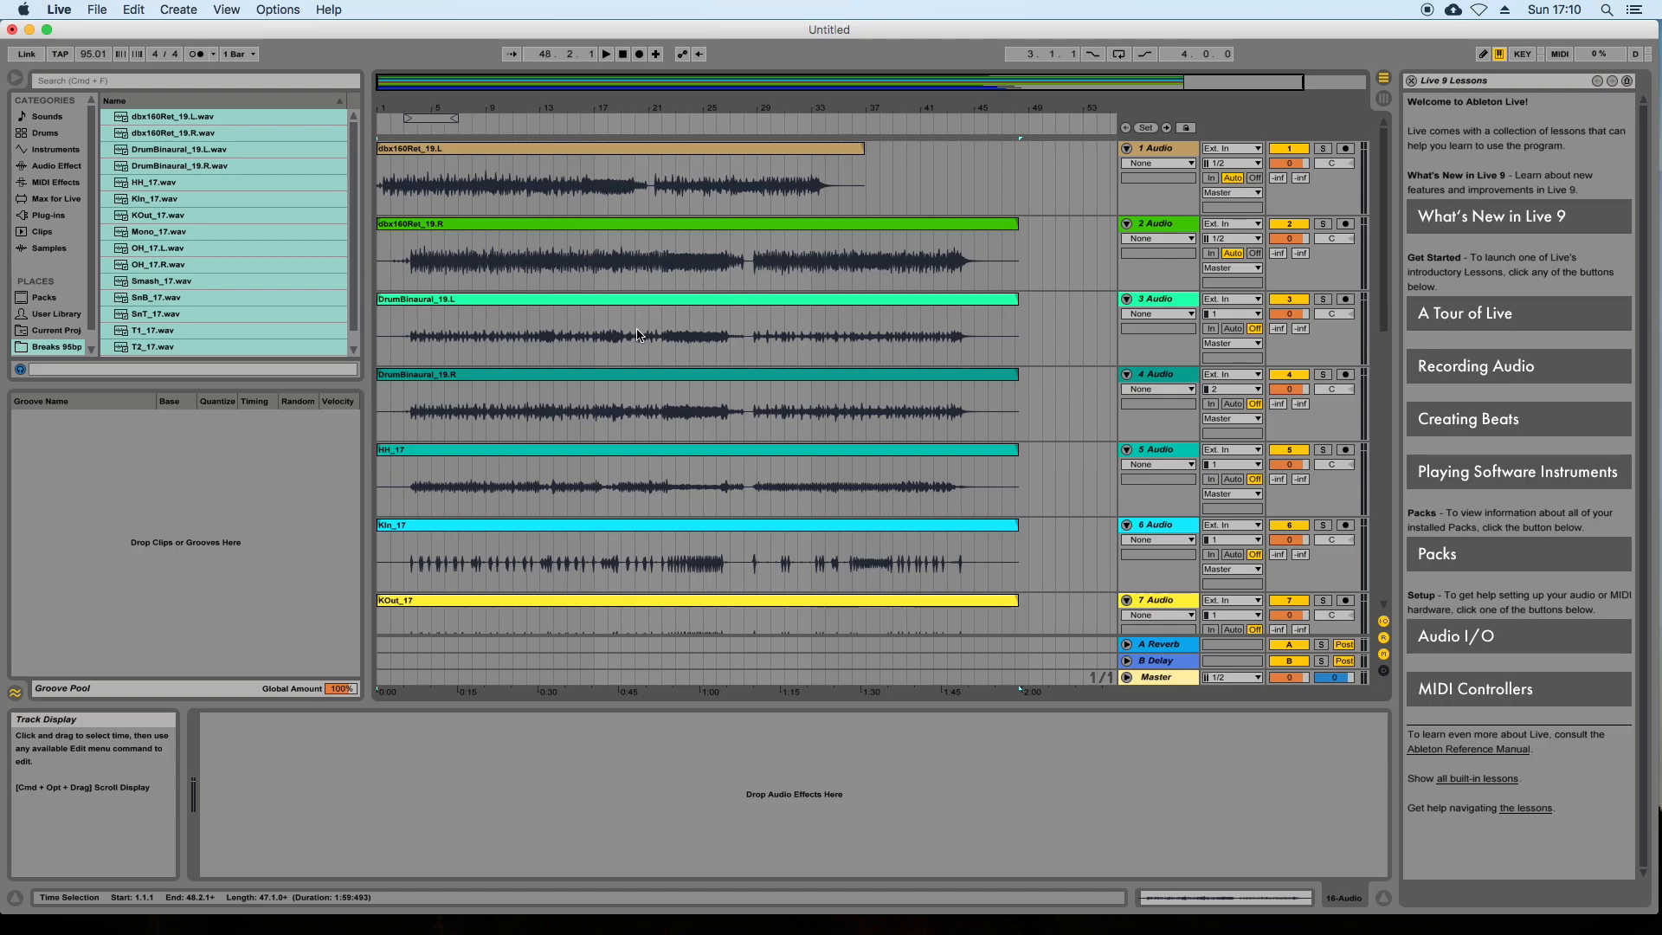
scroll(773, 331, down, 10)
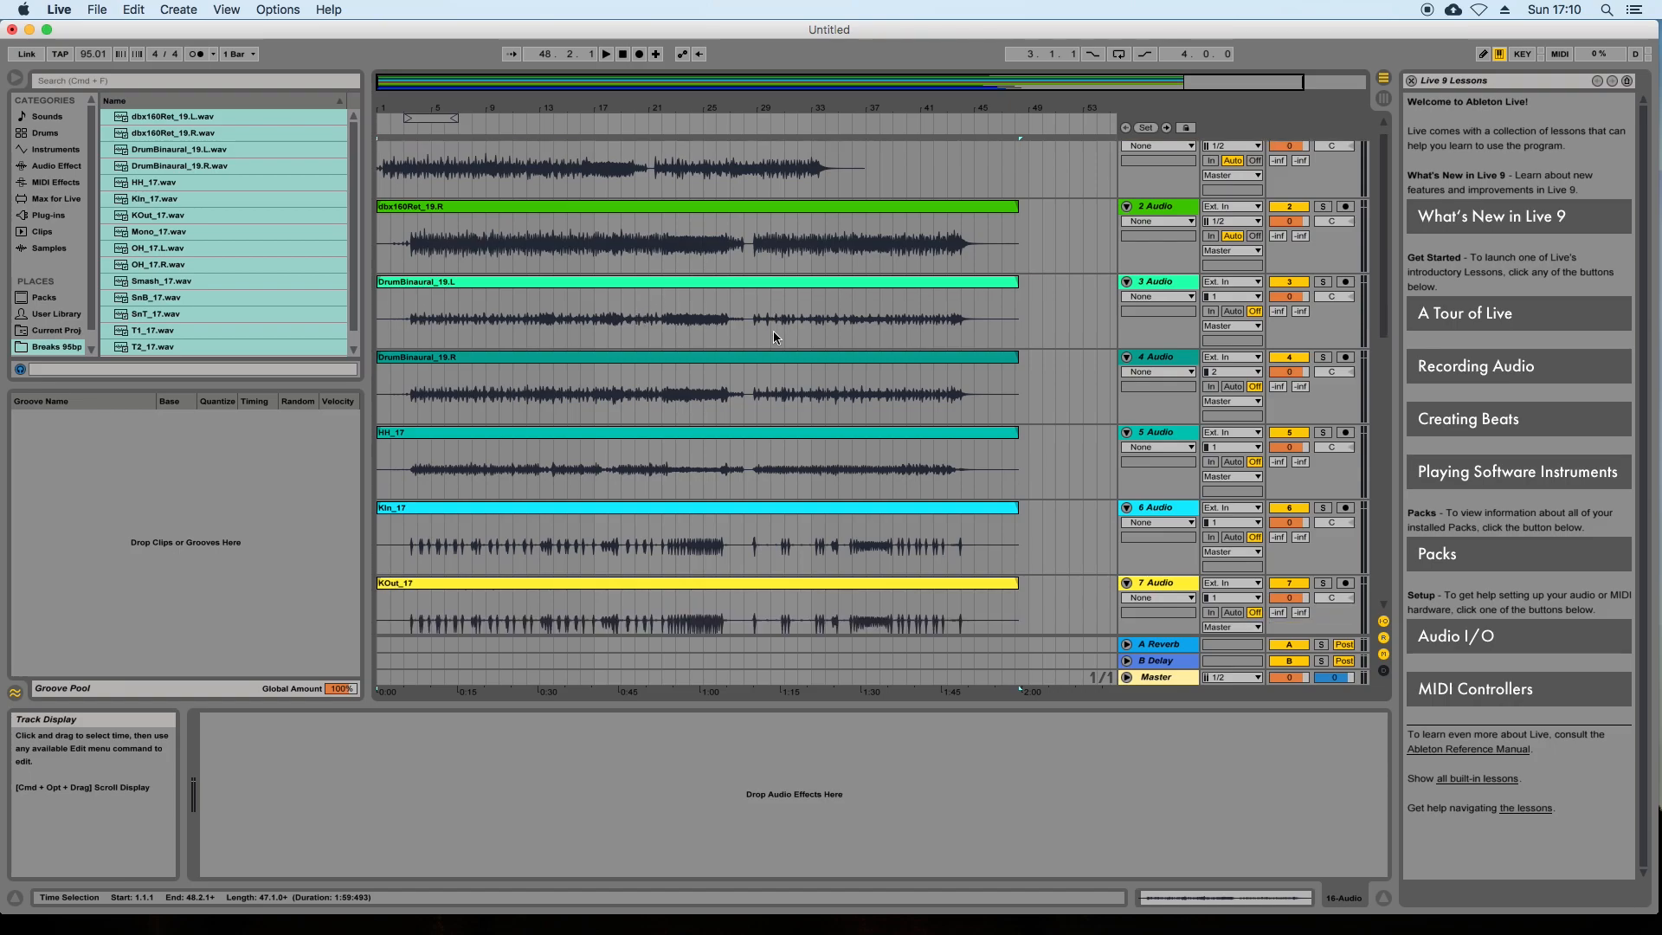
scroll(776, 433, up, 10)
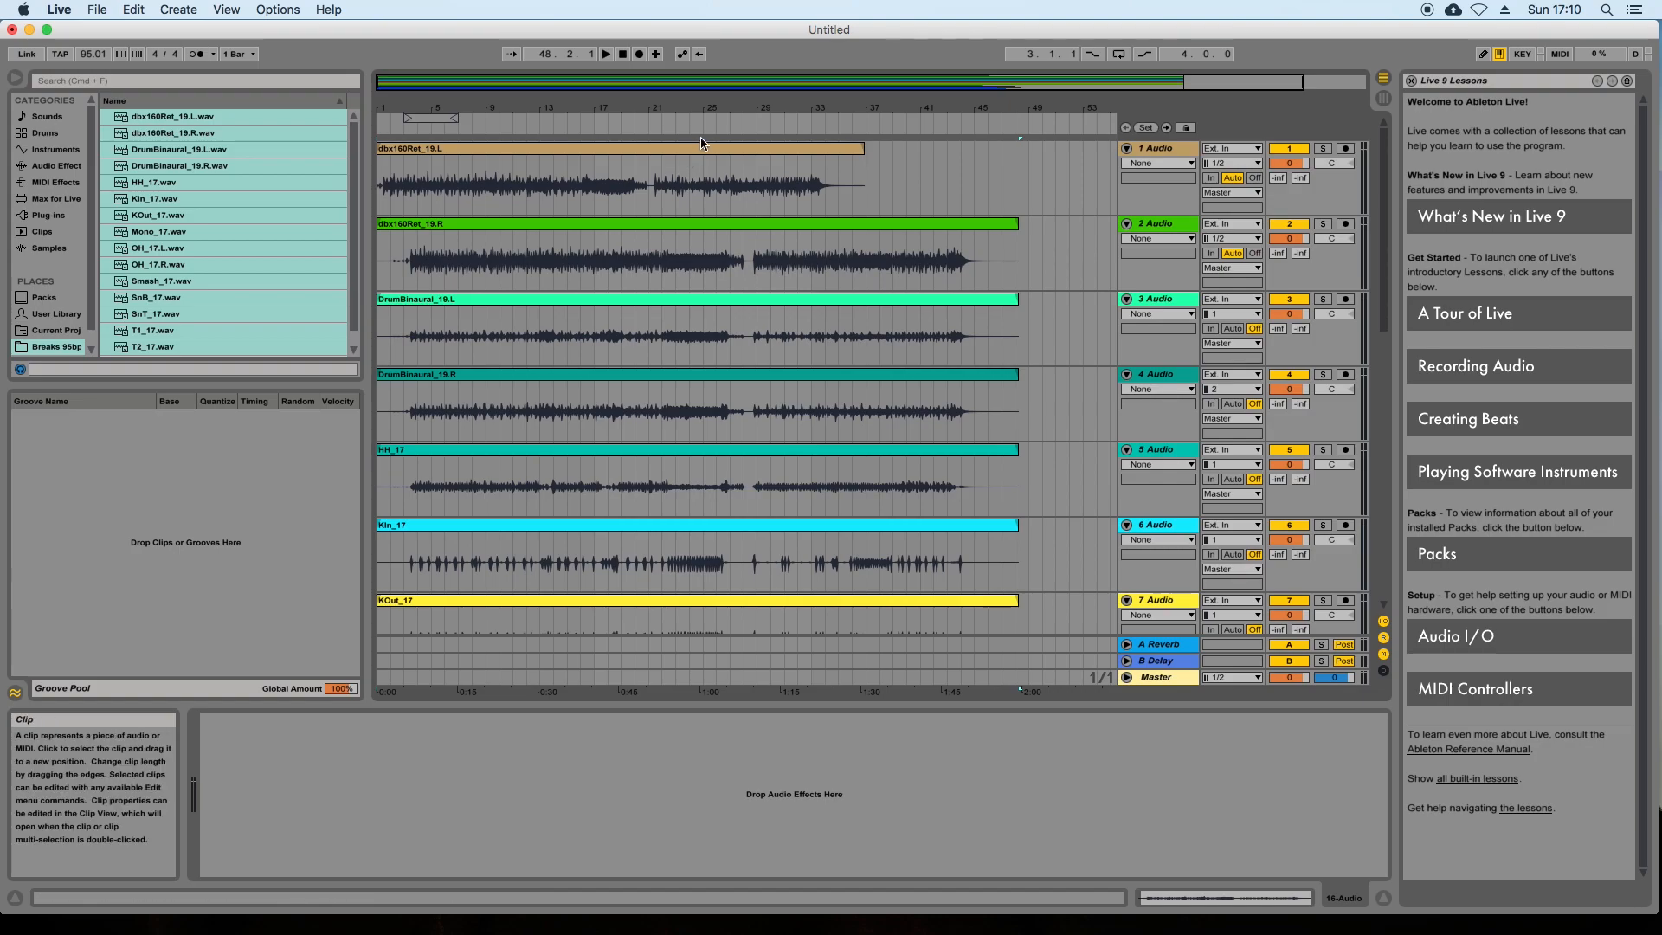
scroll(786, 502, down, 10)
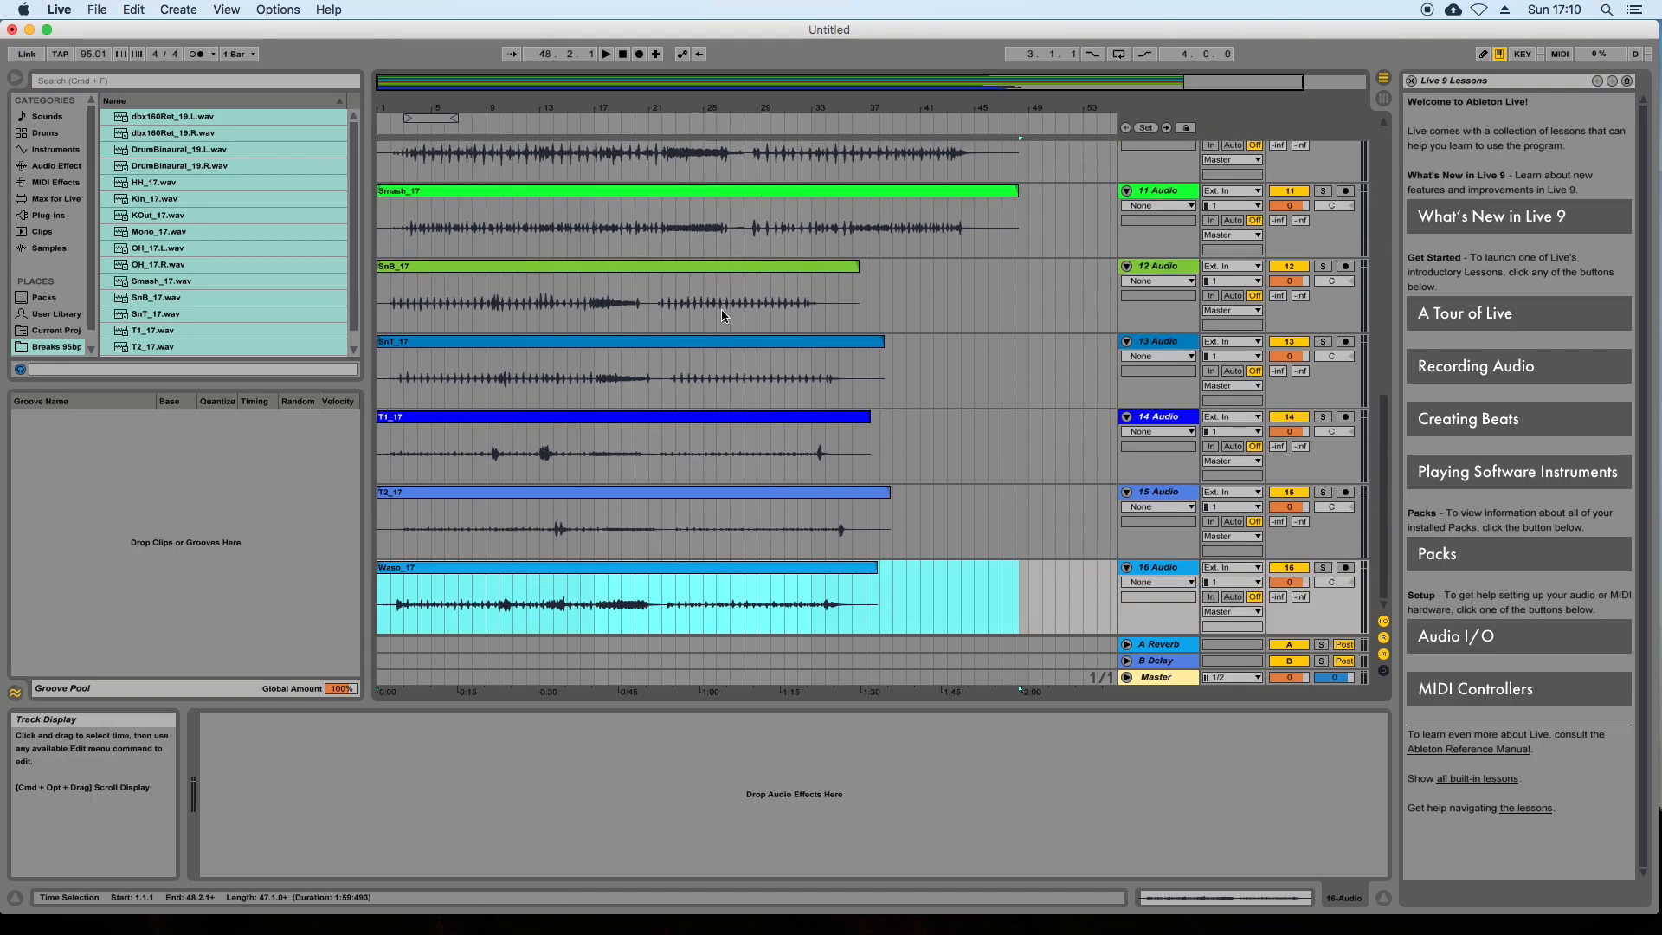
click(720, 762)
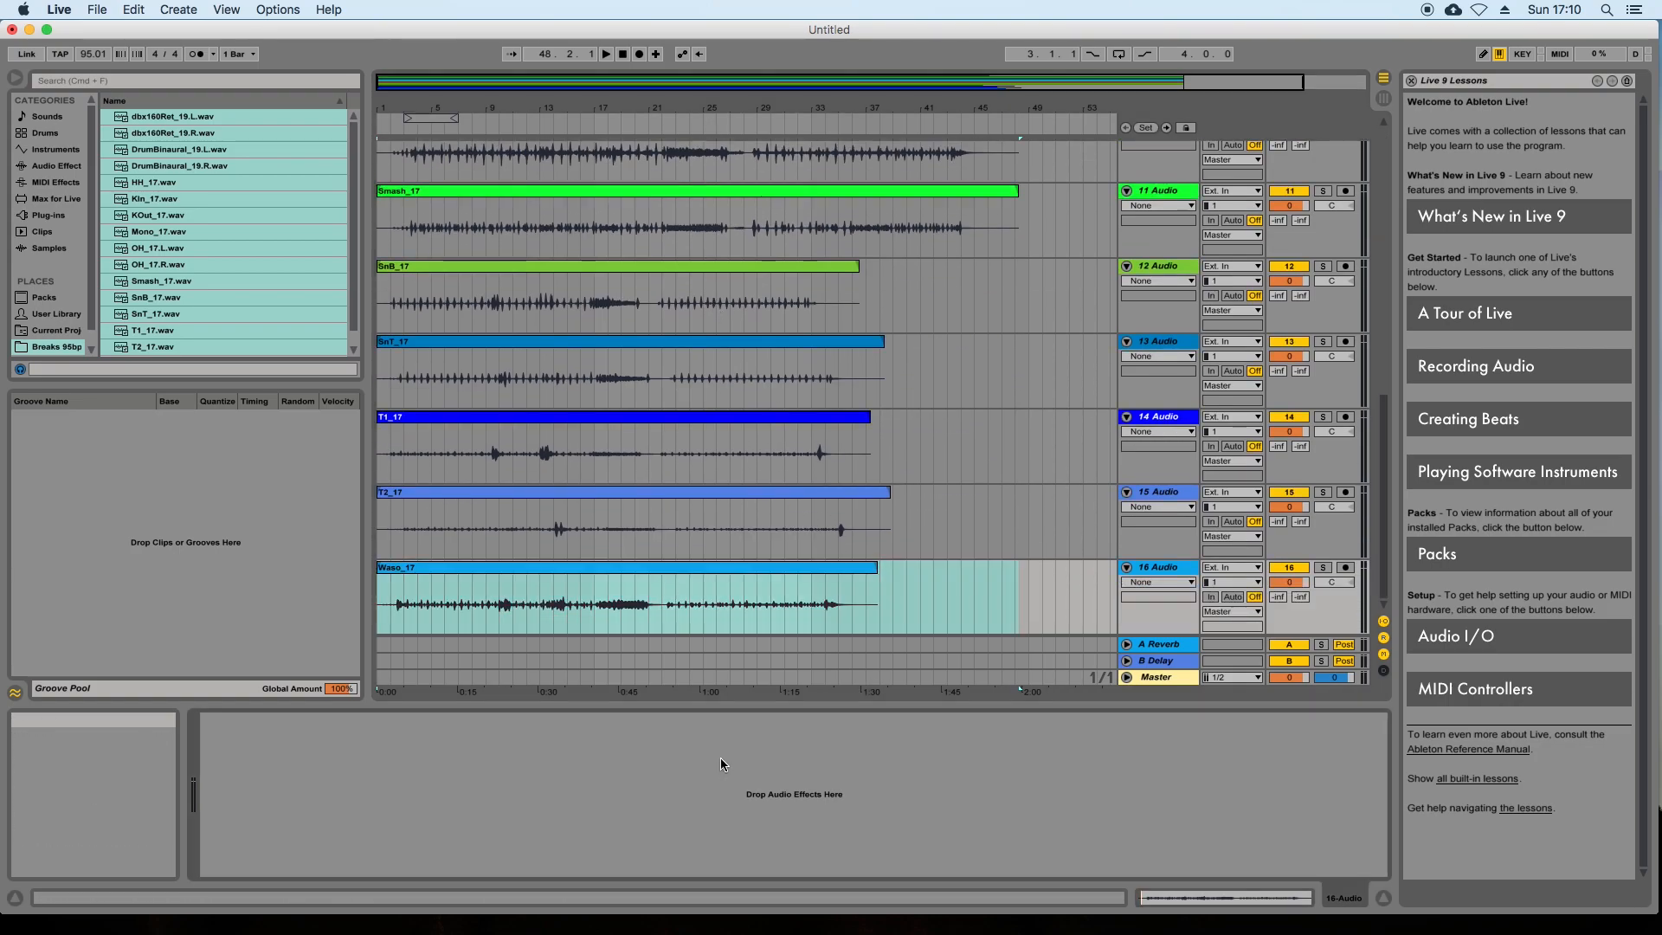
scroll(745, 456, up, 4)
scroll(744, 459, up, 7)
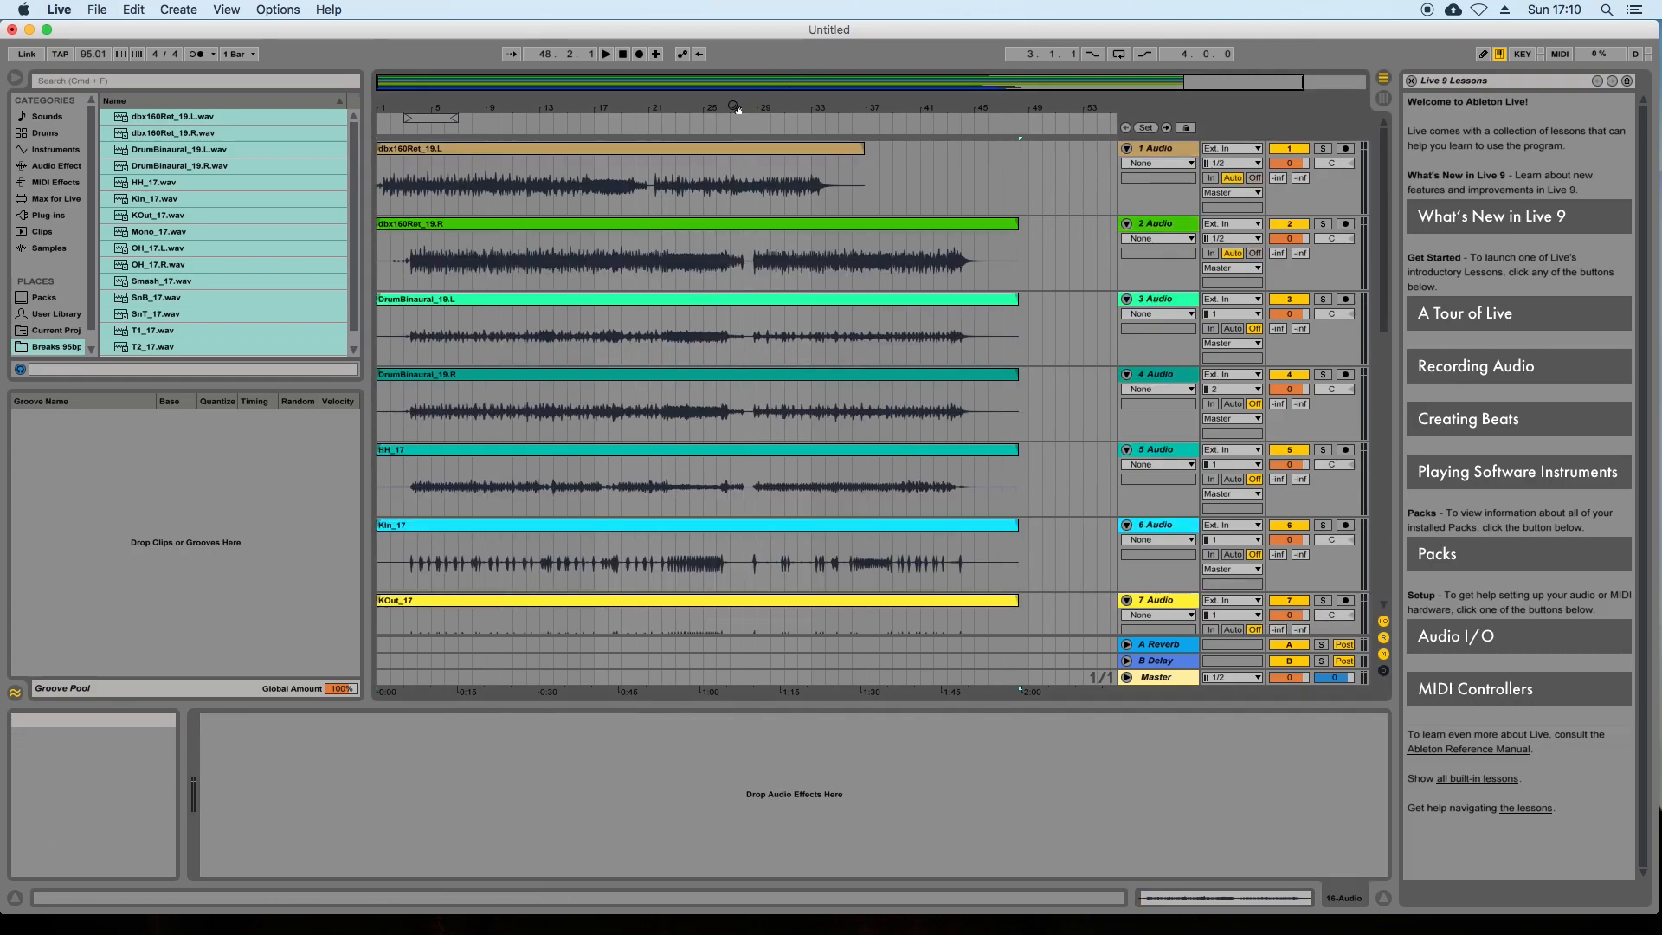
drag(537, 86, 513, 252)
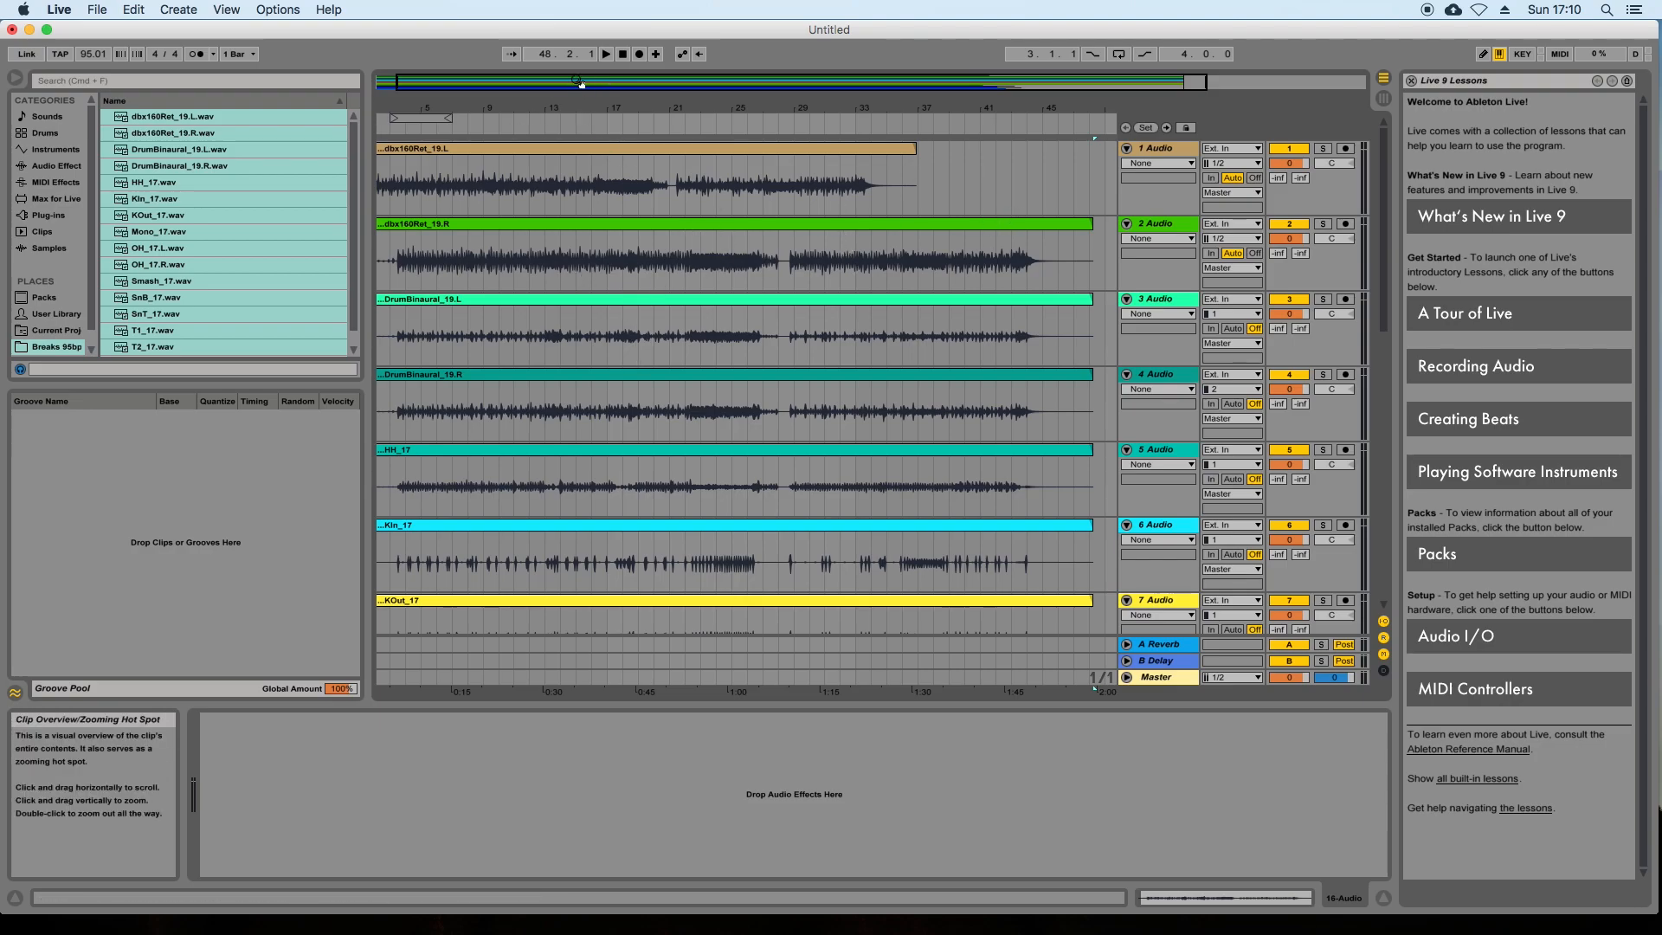
double_click(545, 113)
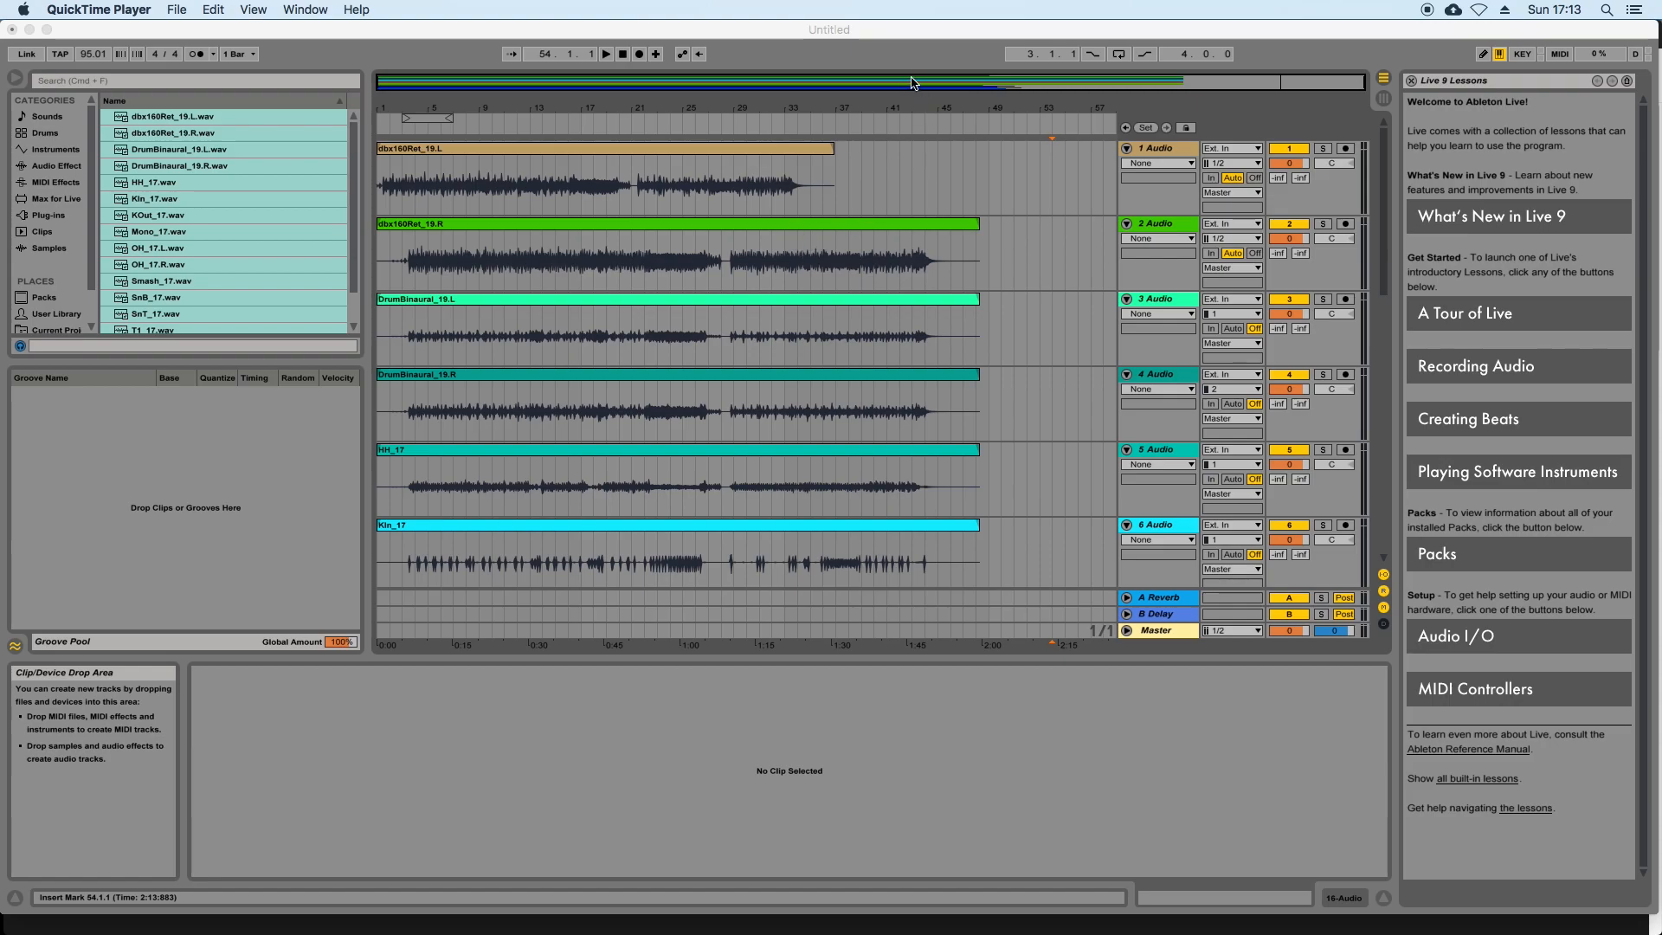
Fold all tracks in the Arrangement and turn off Warp for all the imported clips
click(893, 35)
key(super+a)
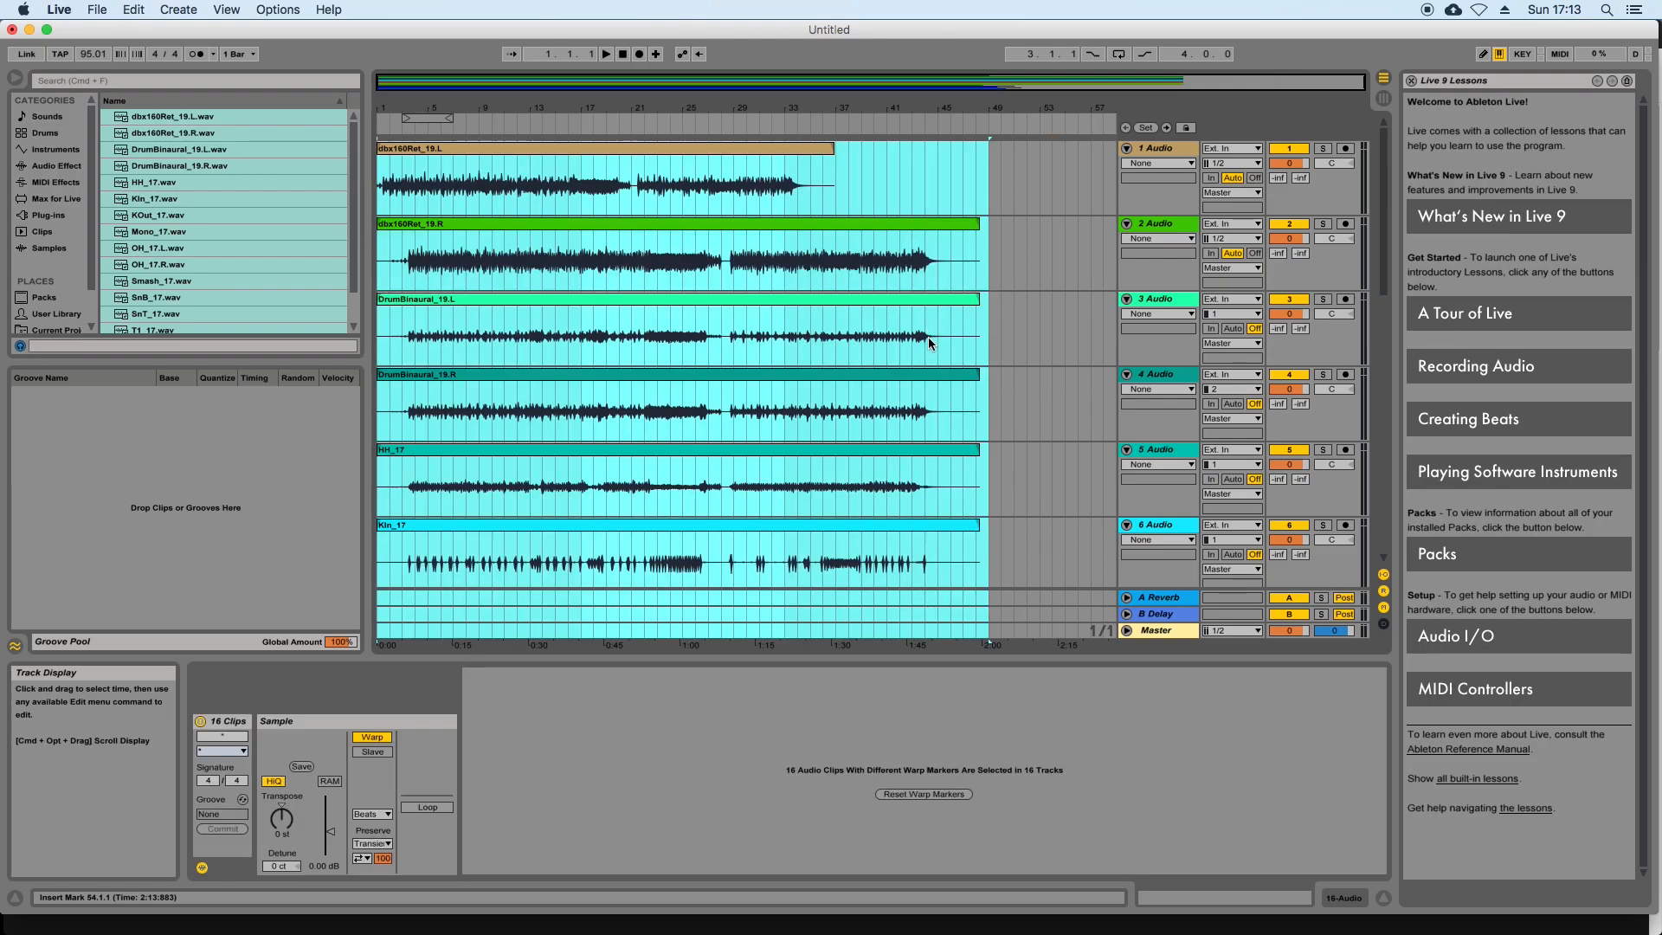
alt+click(1126, 224)
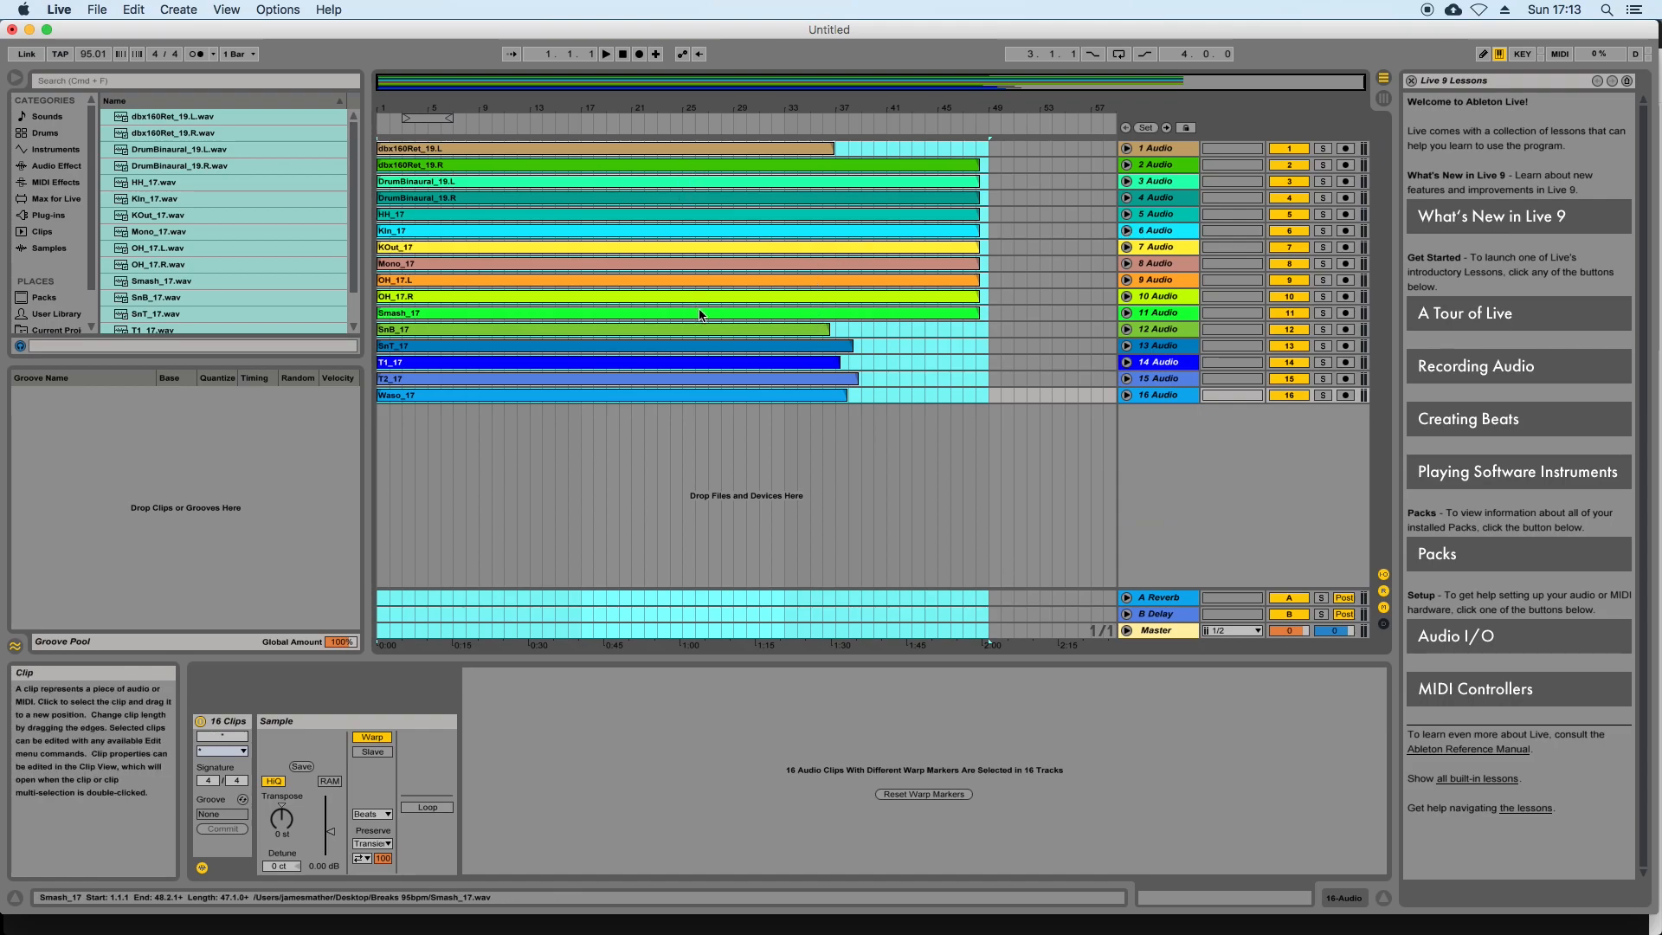
double_click(746, 251)
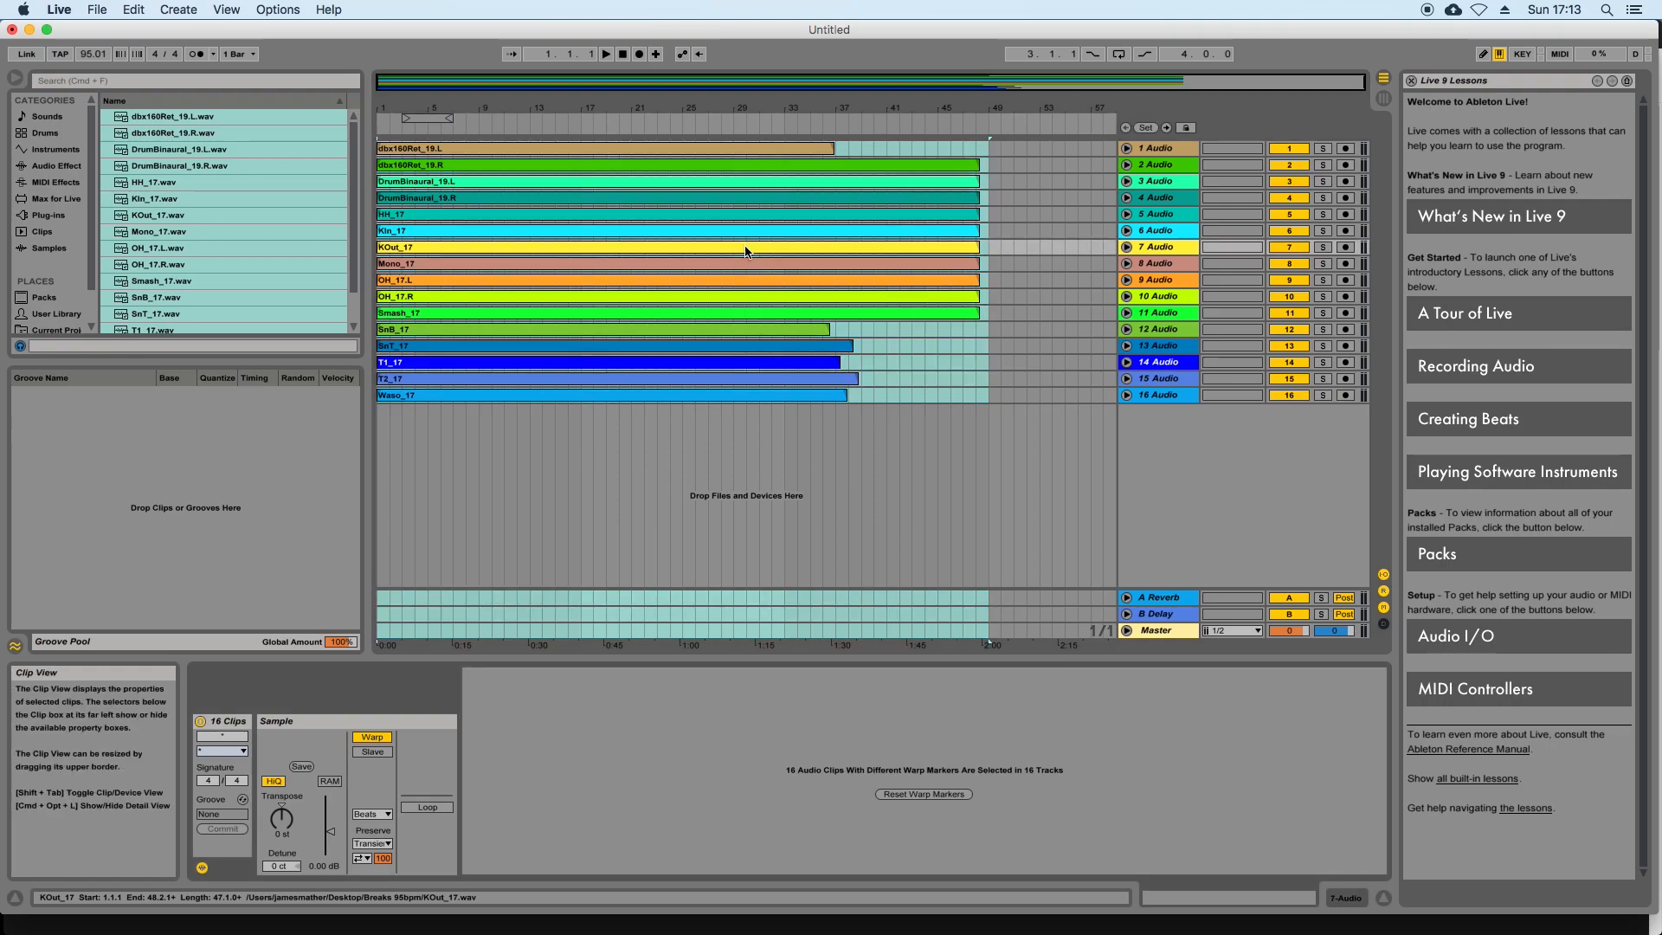
click(383, 738)
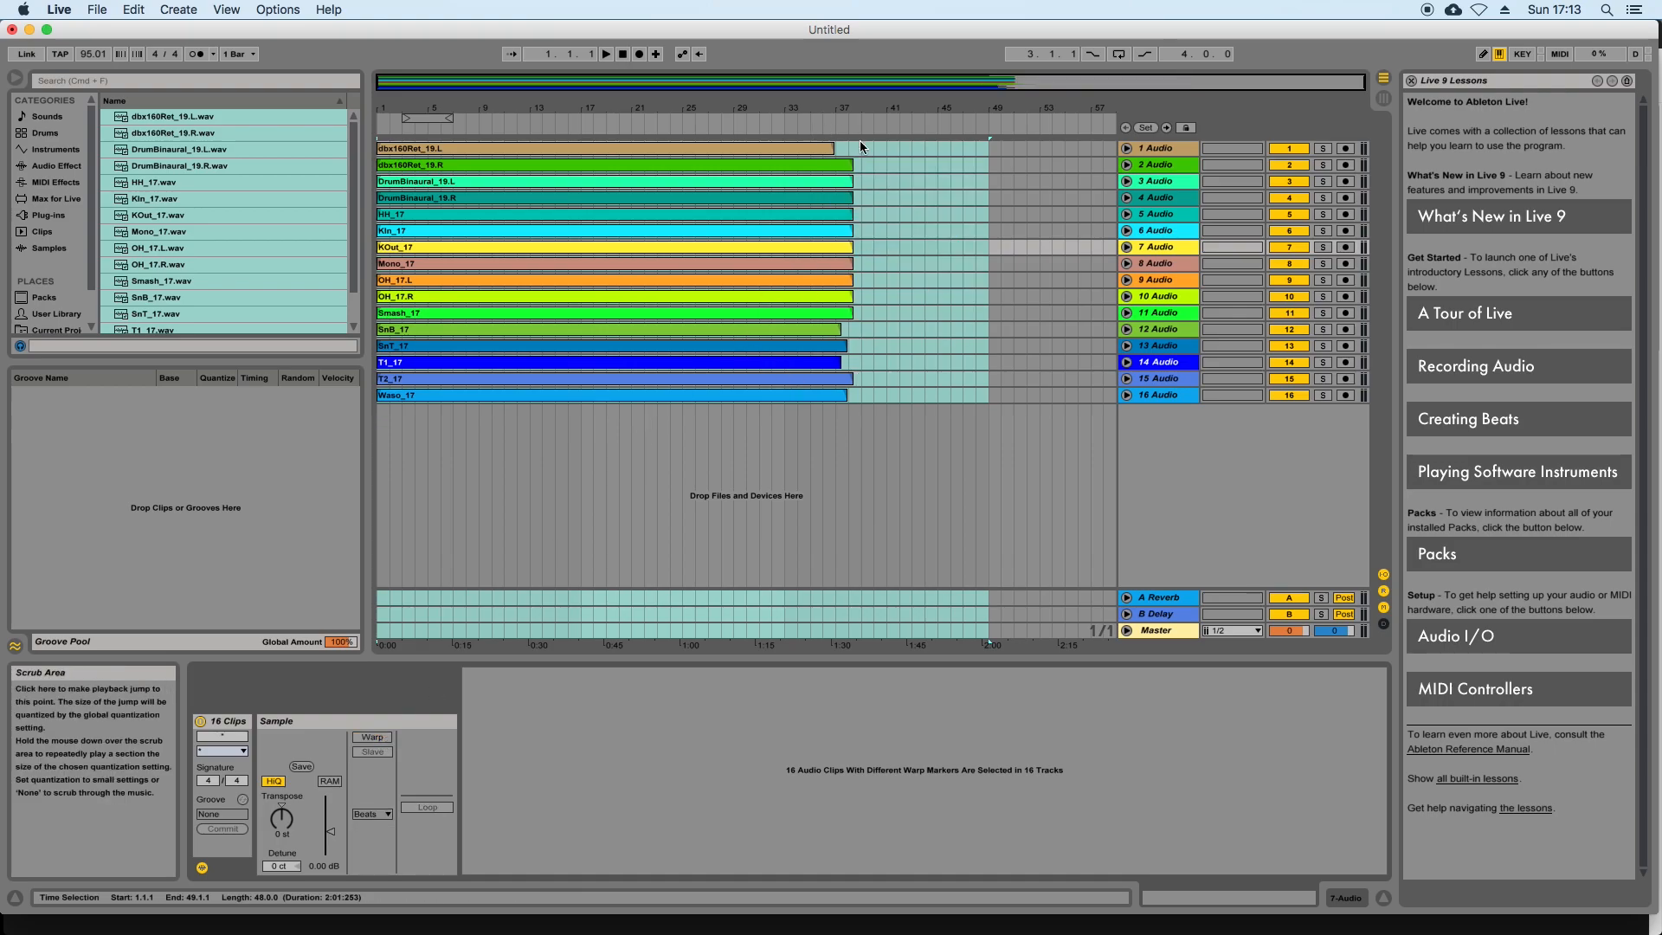
click(826, 454)
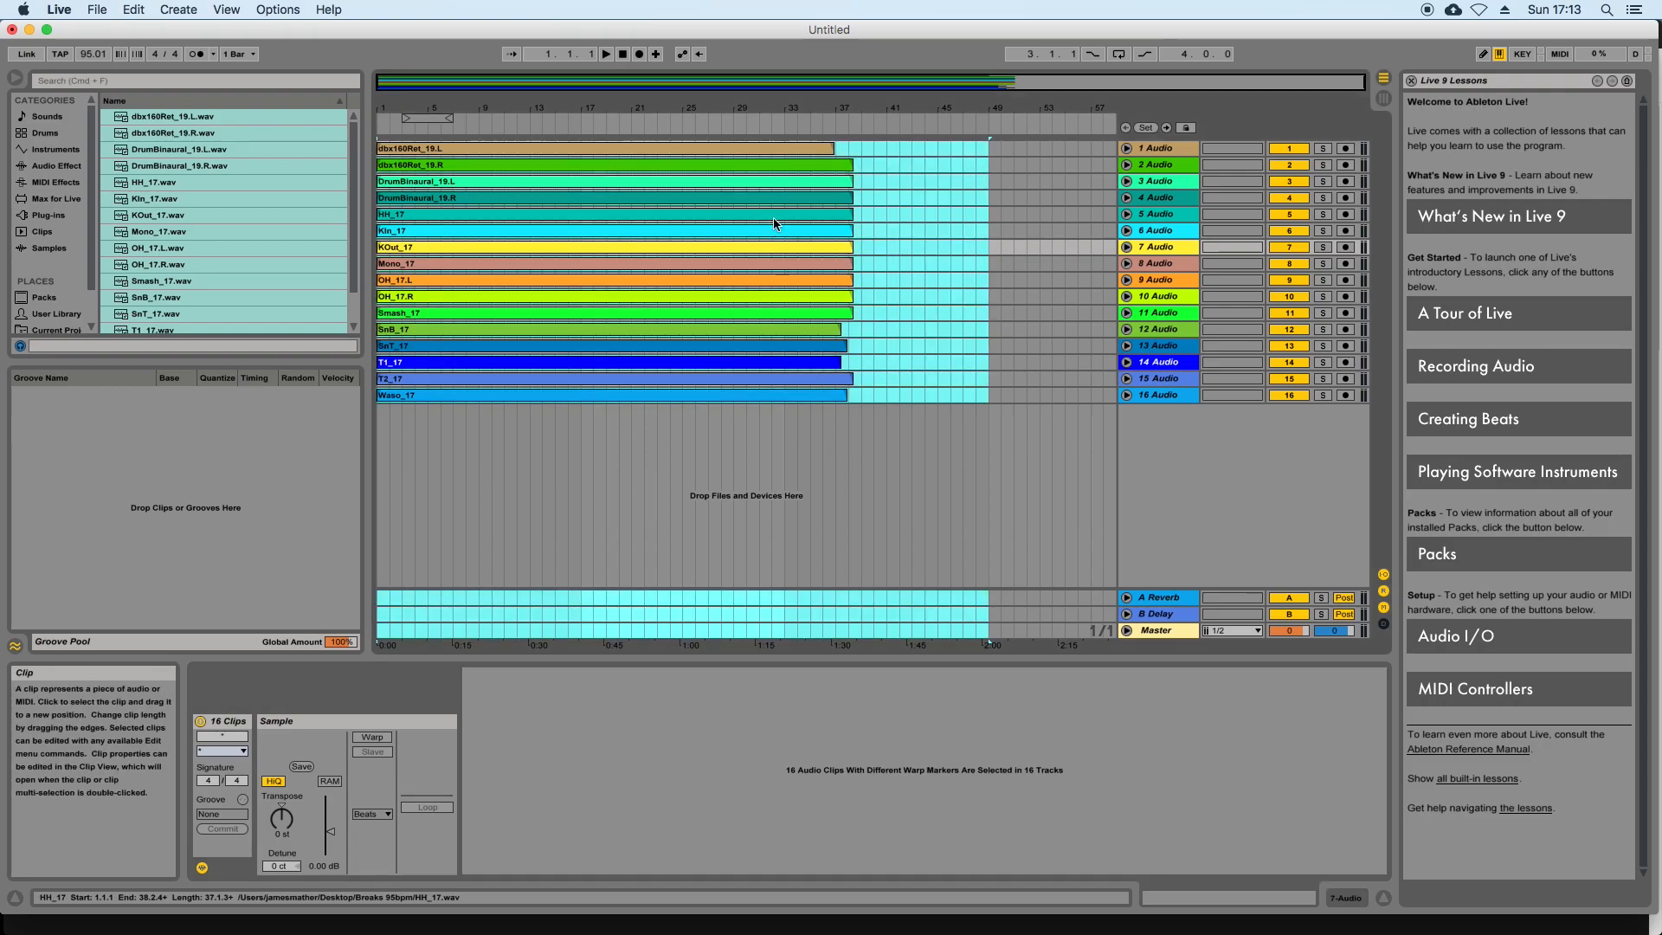
Set the sample start of the dbx160Ret_19.L clip to 0:0:0
click(795, 154)
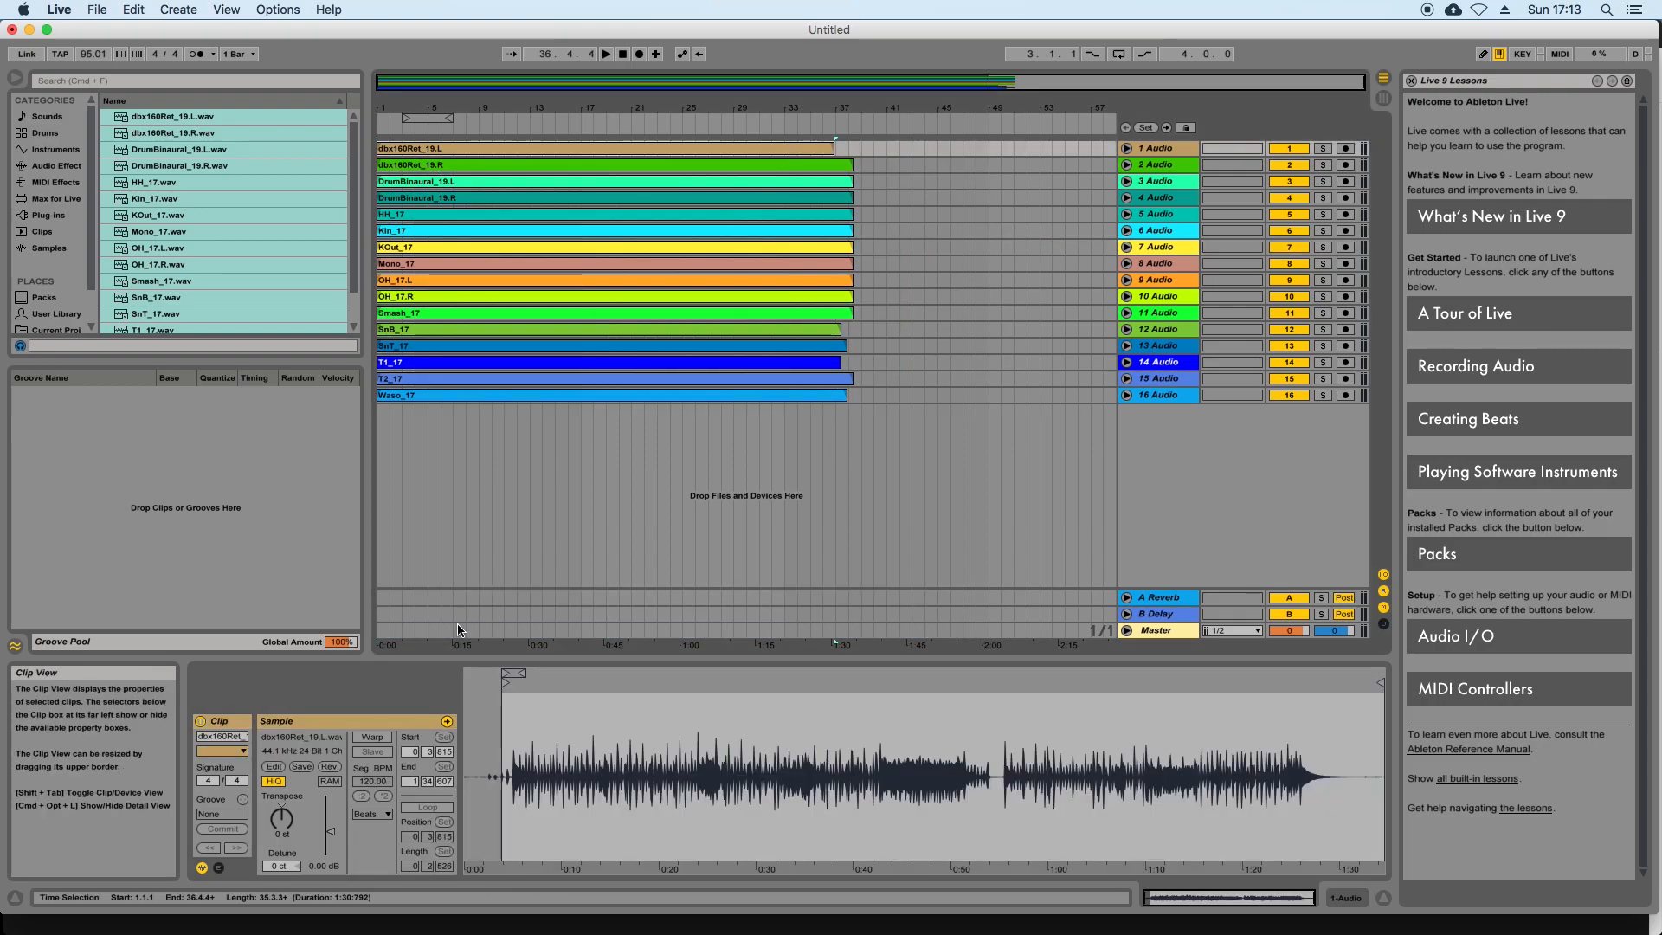
drag(411, 752, 410, 769)
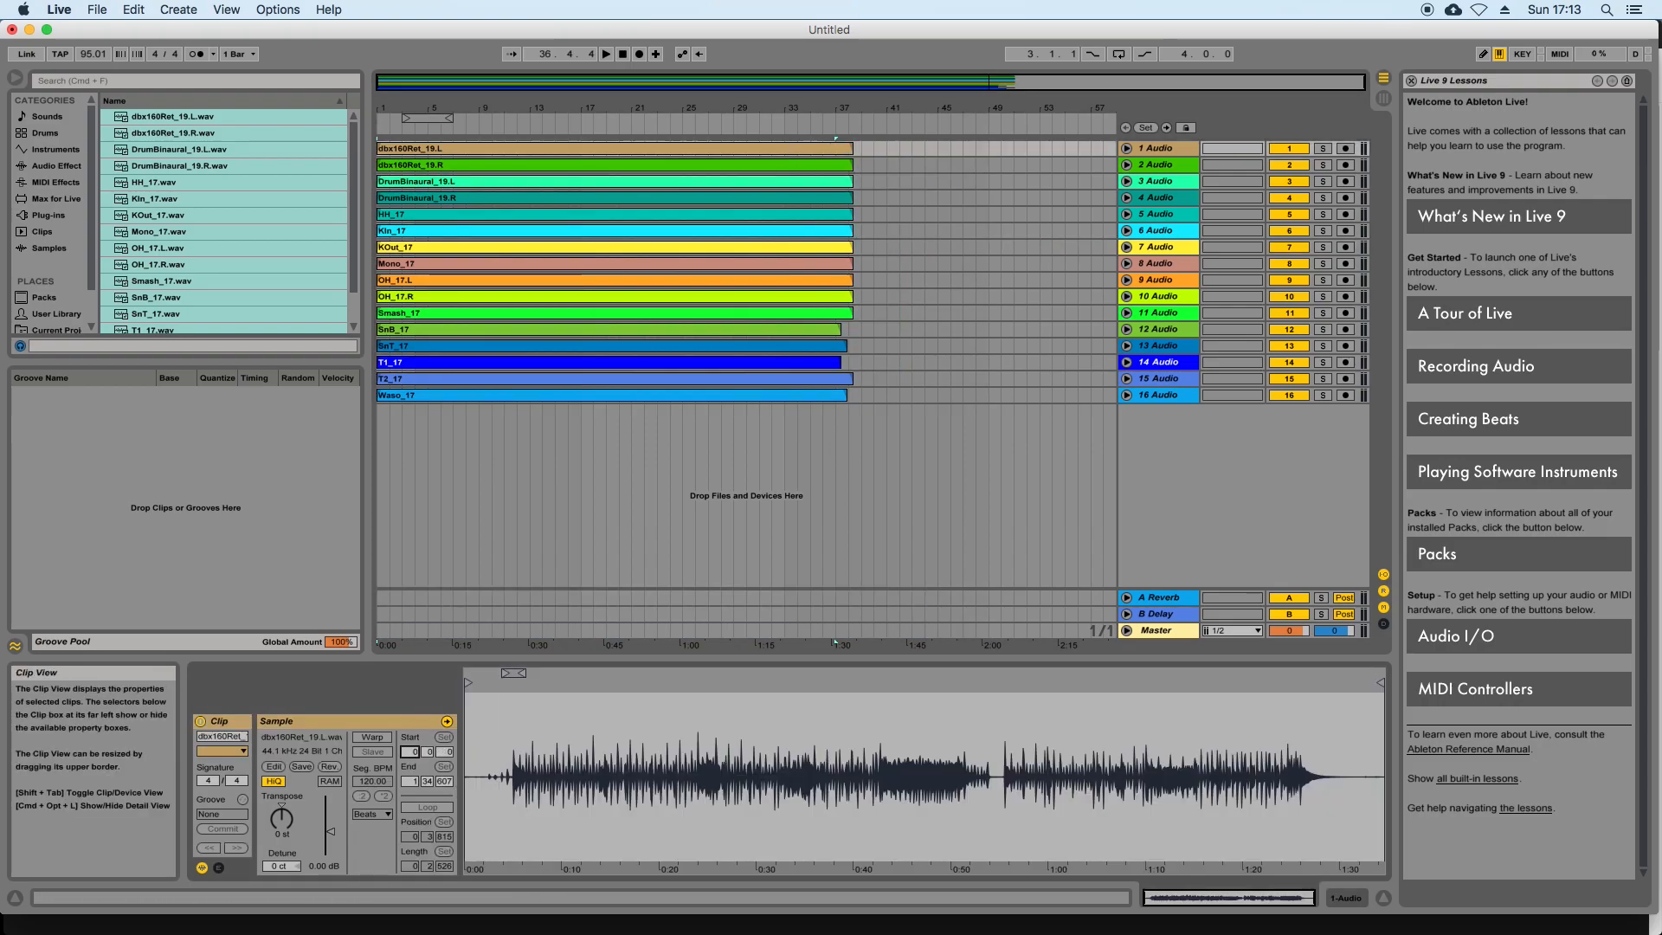
Check the sample start of the clips on the tracks from dbx160Ret_19.R down to Smash_17
click(749, 170)
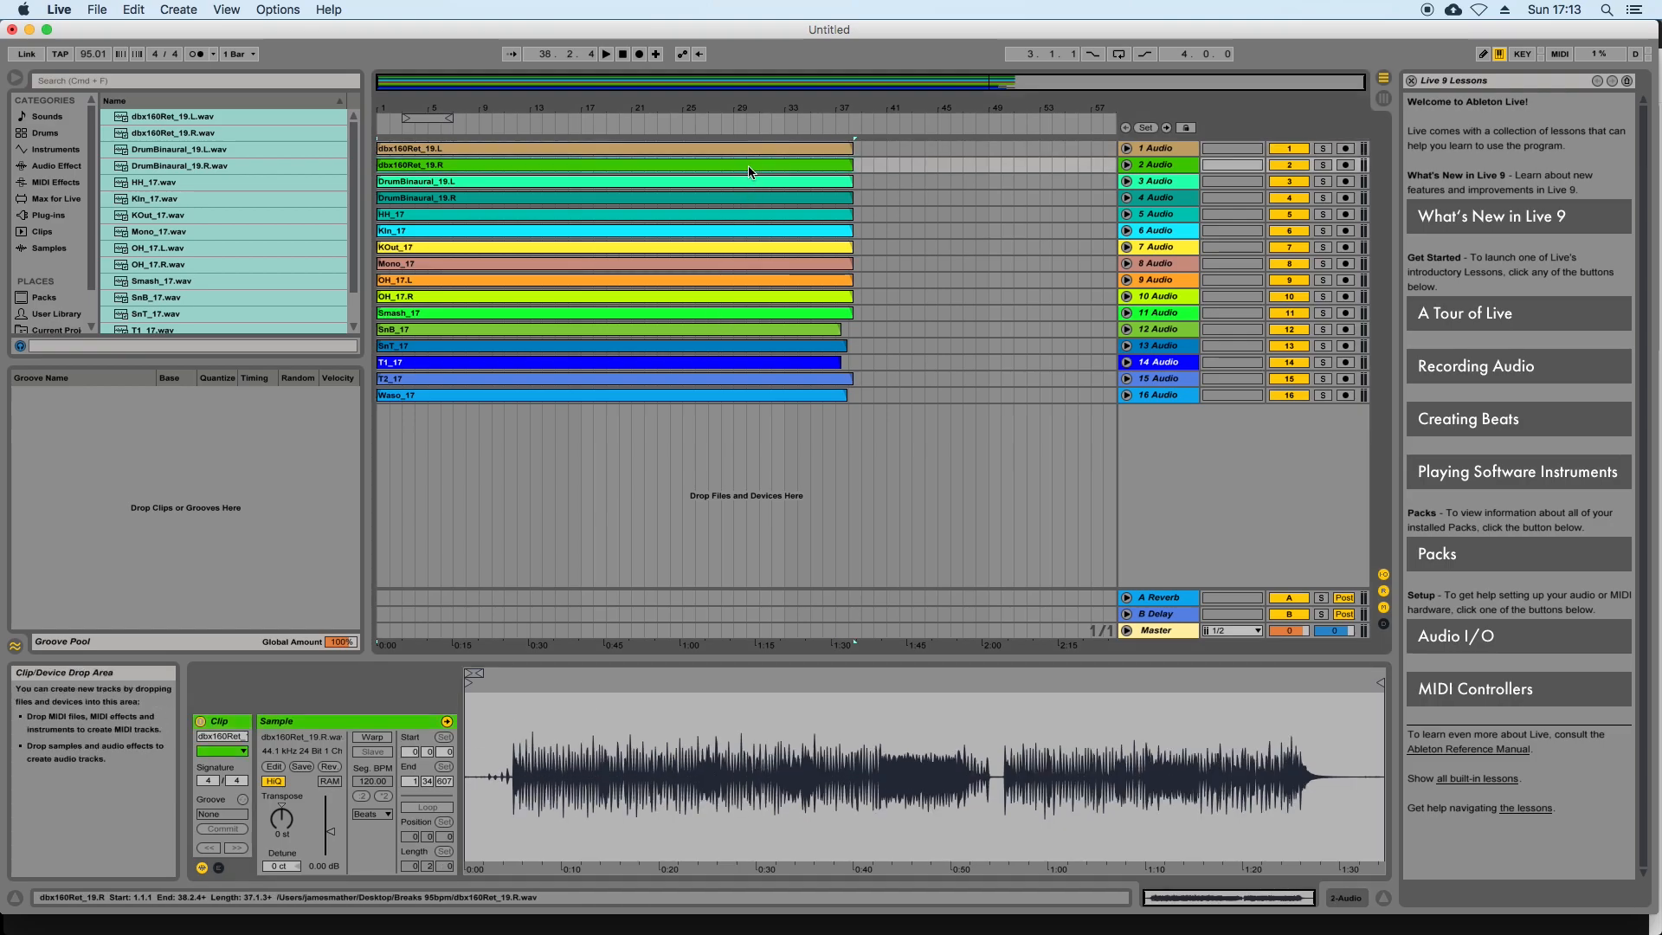
click(751, 187)
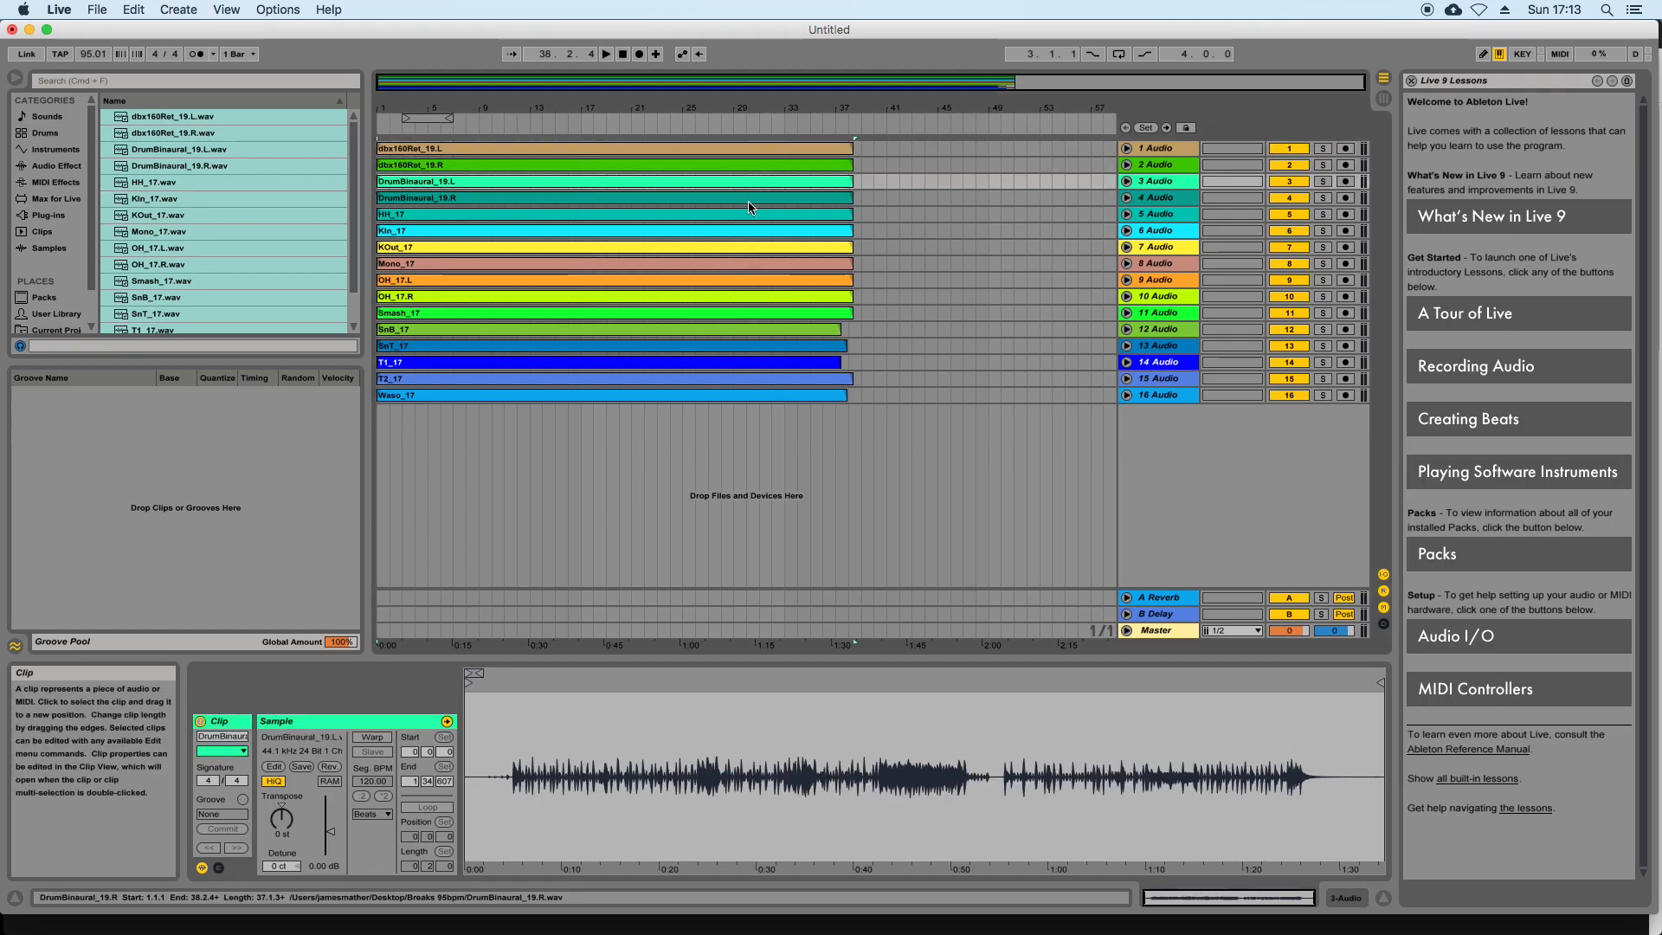
click(747, 200)
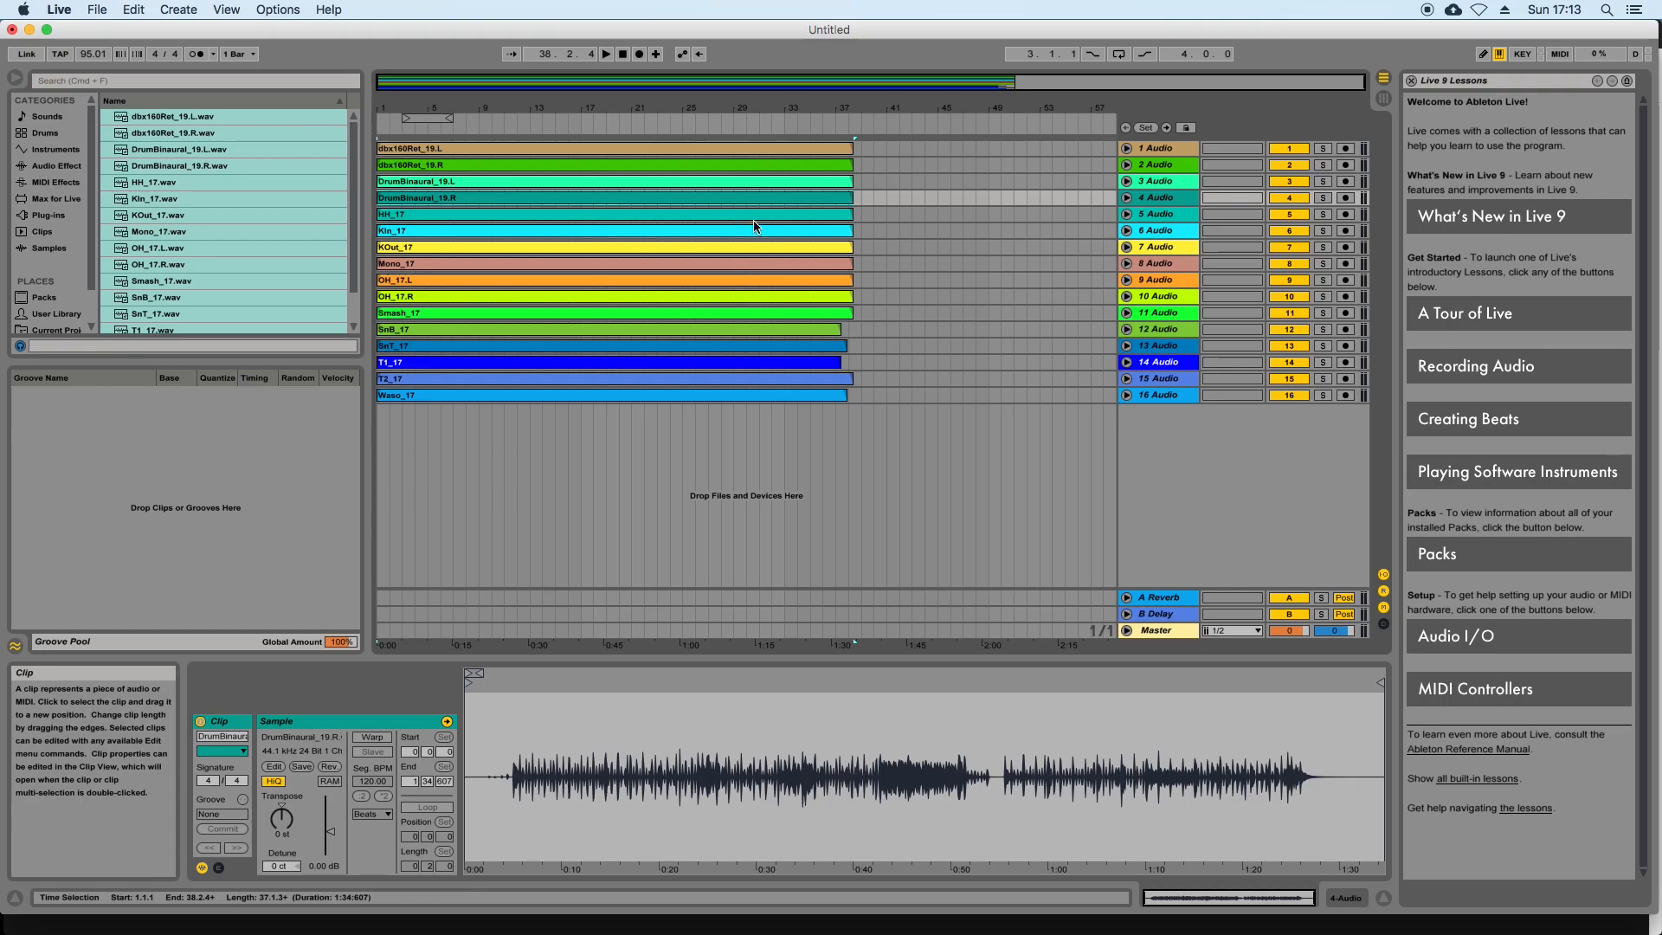
click(755, 216)
click(756, 232)
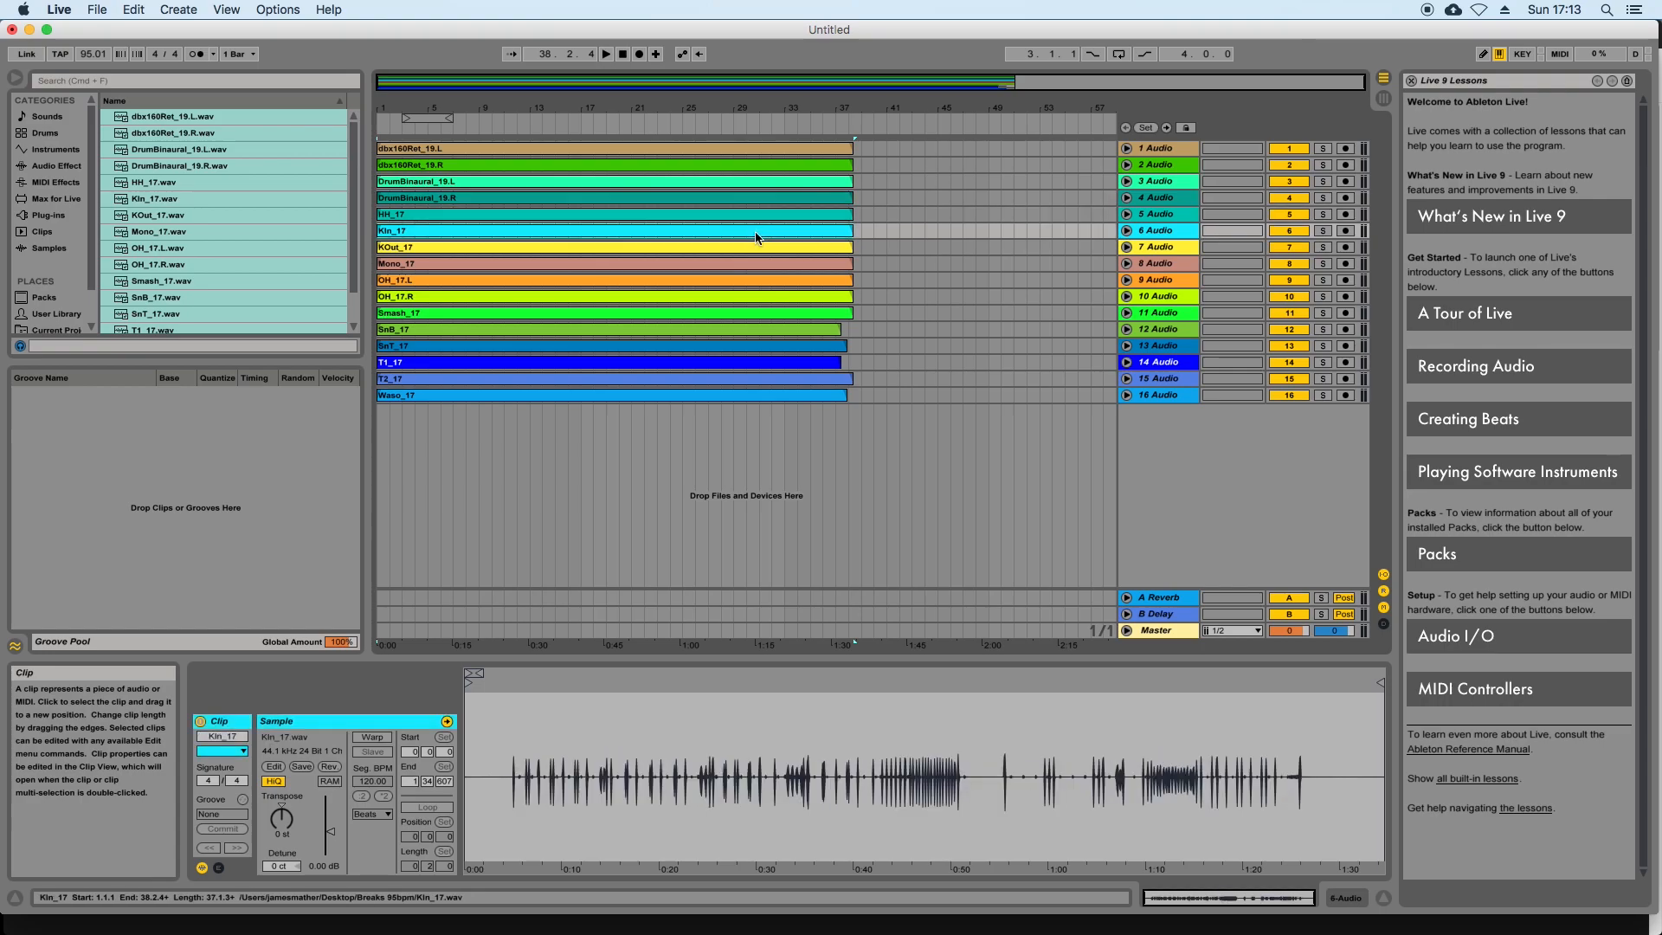
click(760, 264)
click(763, 281)
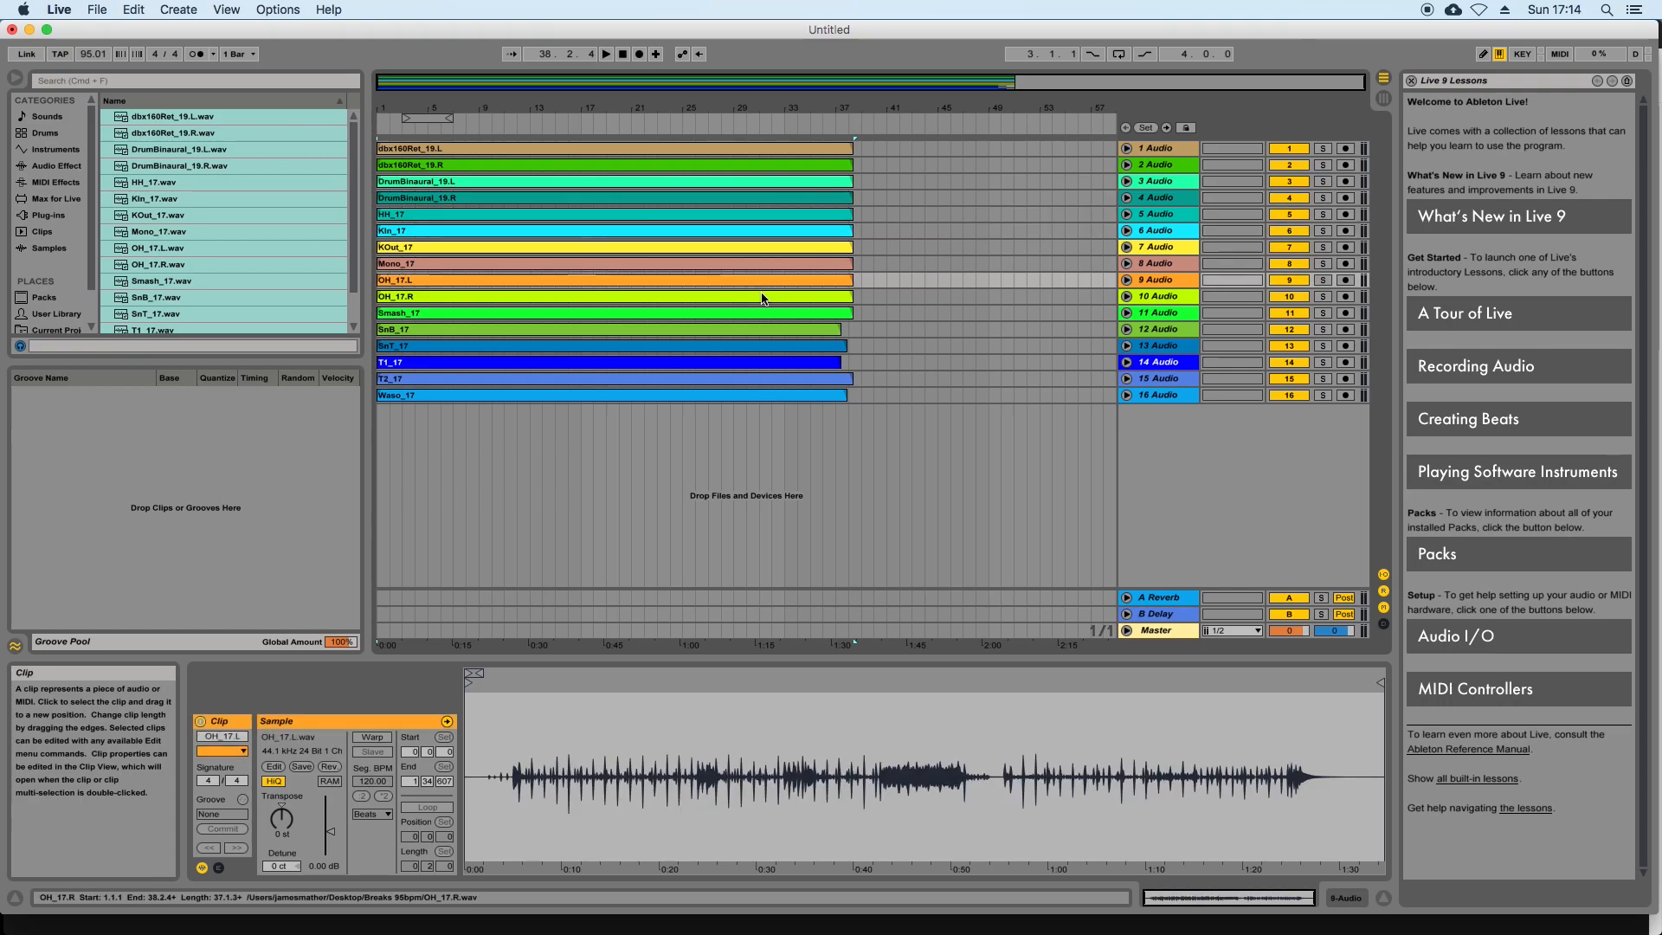
click(766, 313)
Set the sample start of the SnB_17, SnT_17 and T1_17 clips to 0:0:0
click(770, 339)
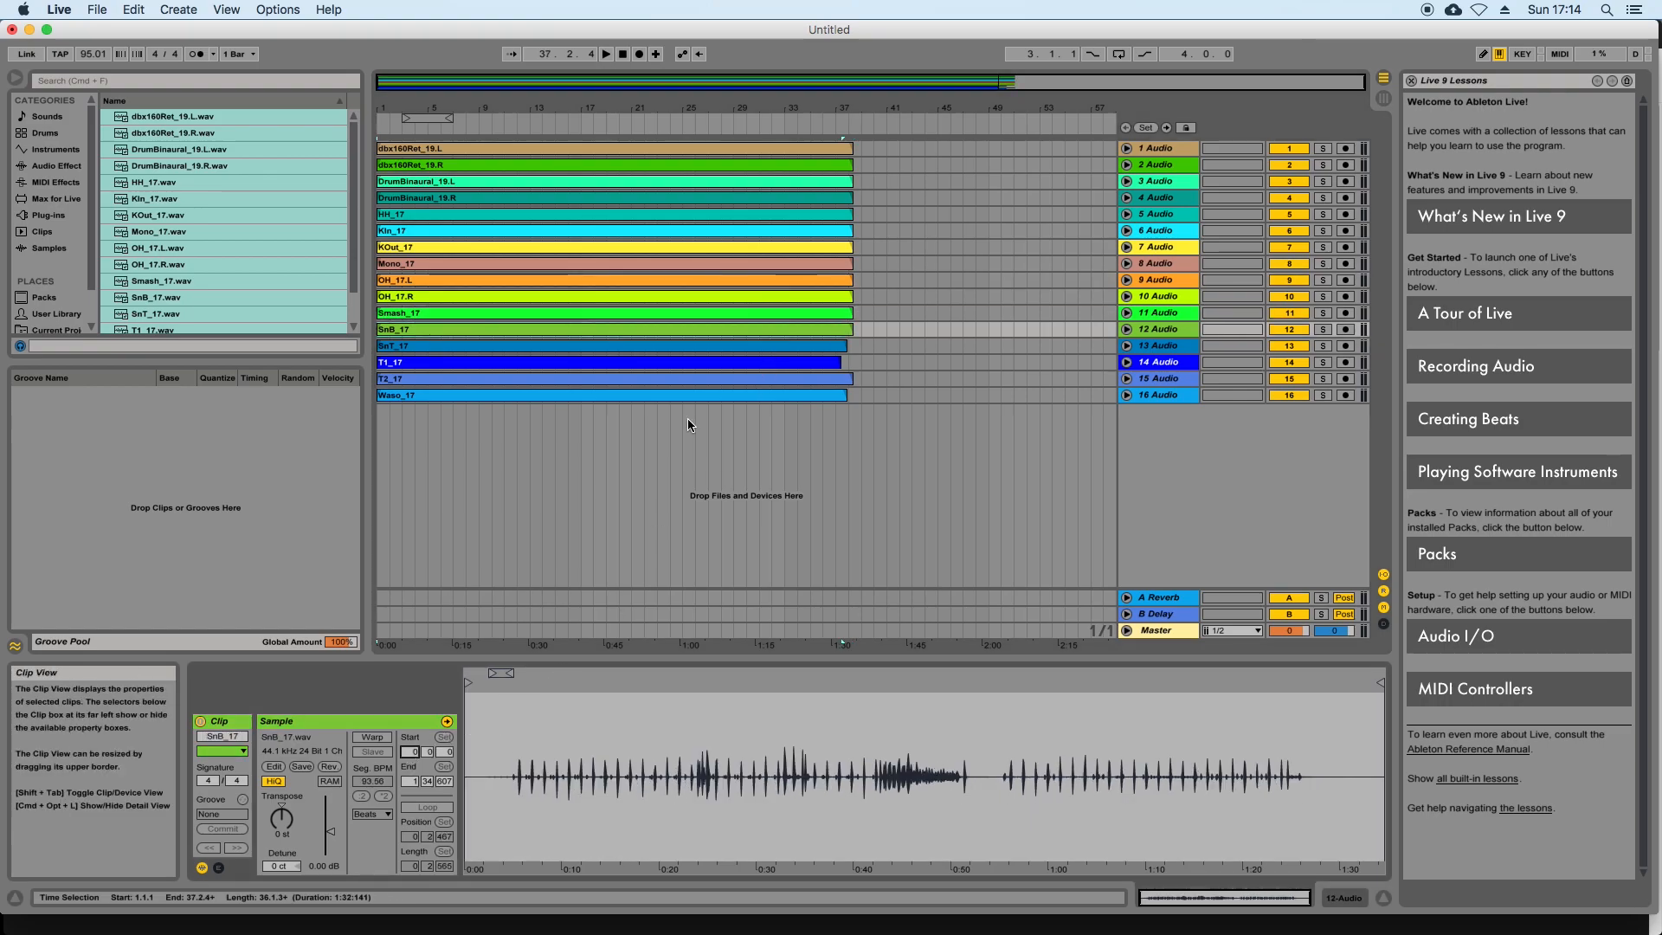
click(791, 347)
drag(411, 754, 411, 878)
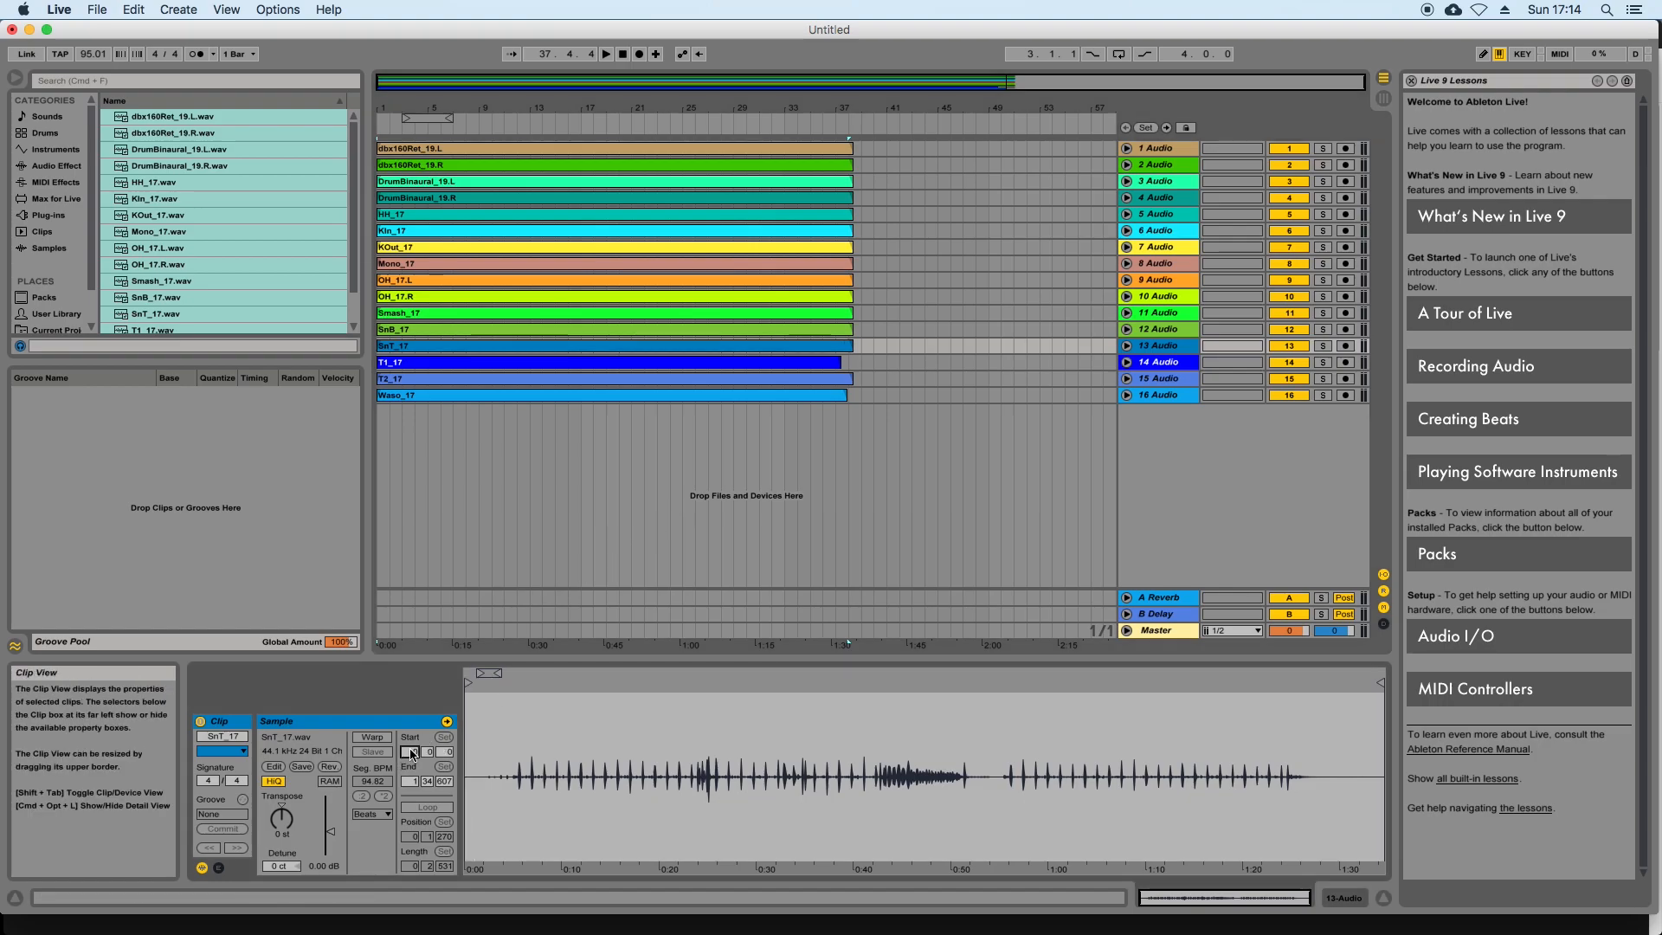
click(730, 364)
drag(412, 753, 411, 837)
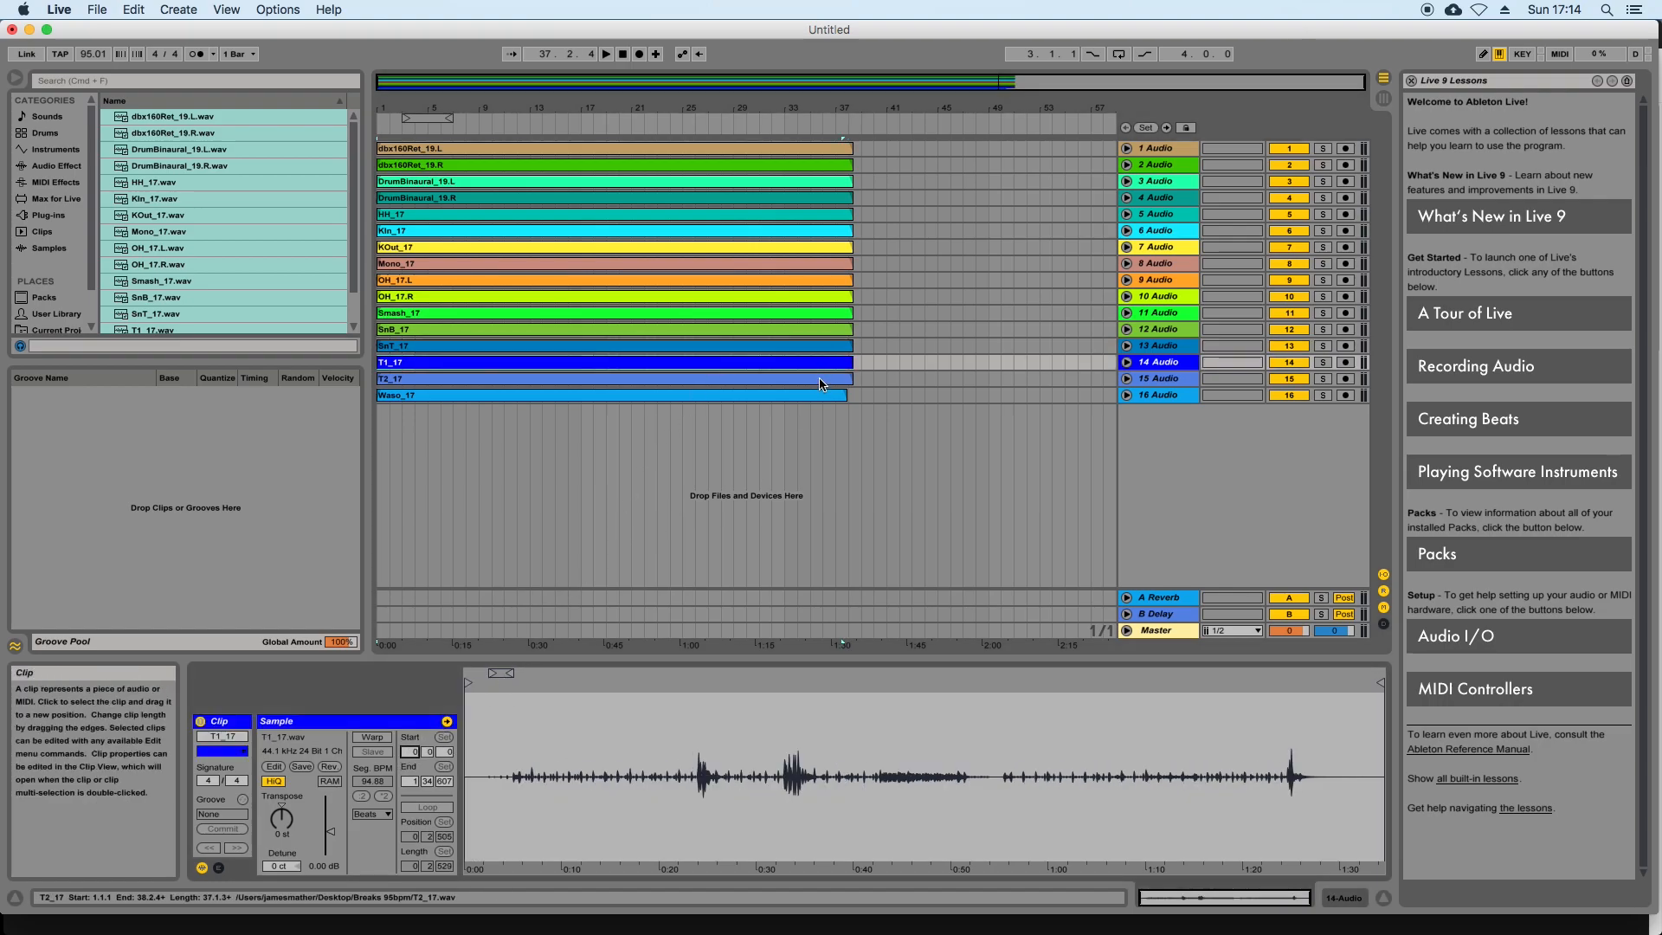
Set the sample start of the T2_17 and Waso_17 clips to 0:0:0
key(Down)
drag(411, 752, 411, 822)
key(Down)
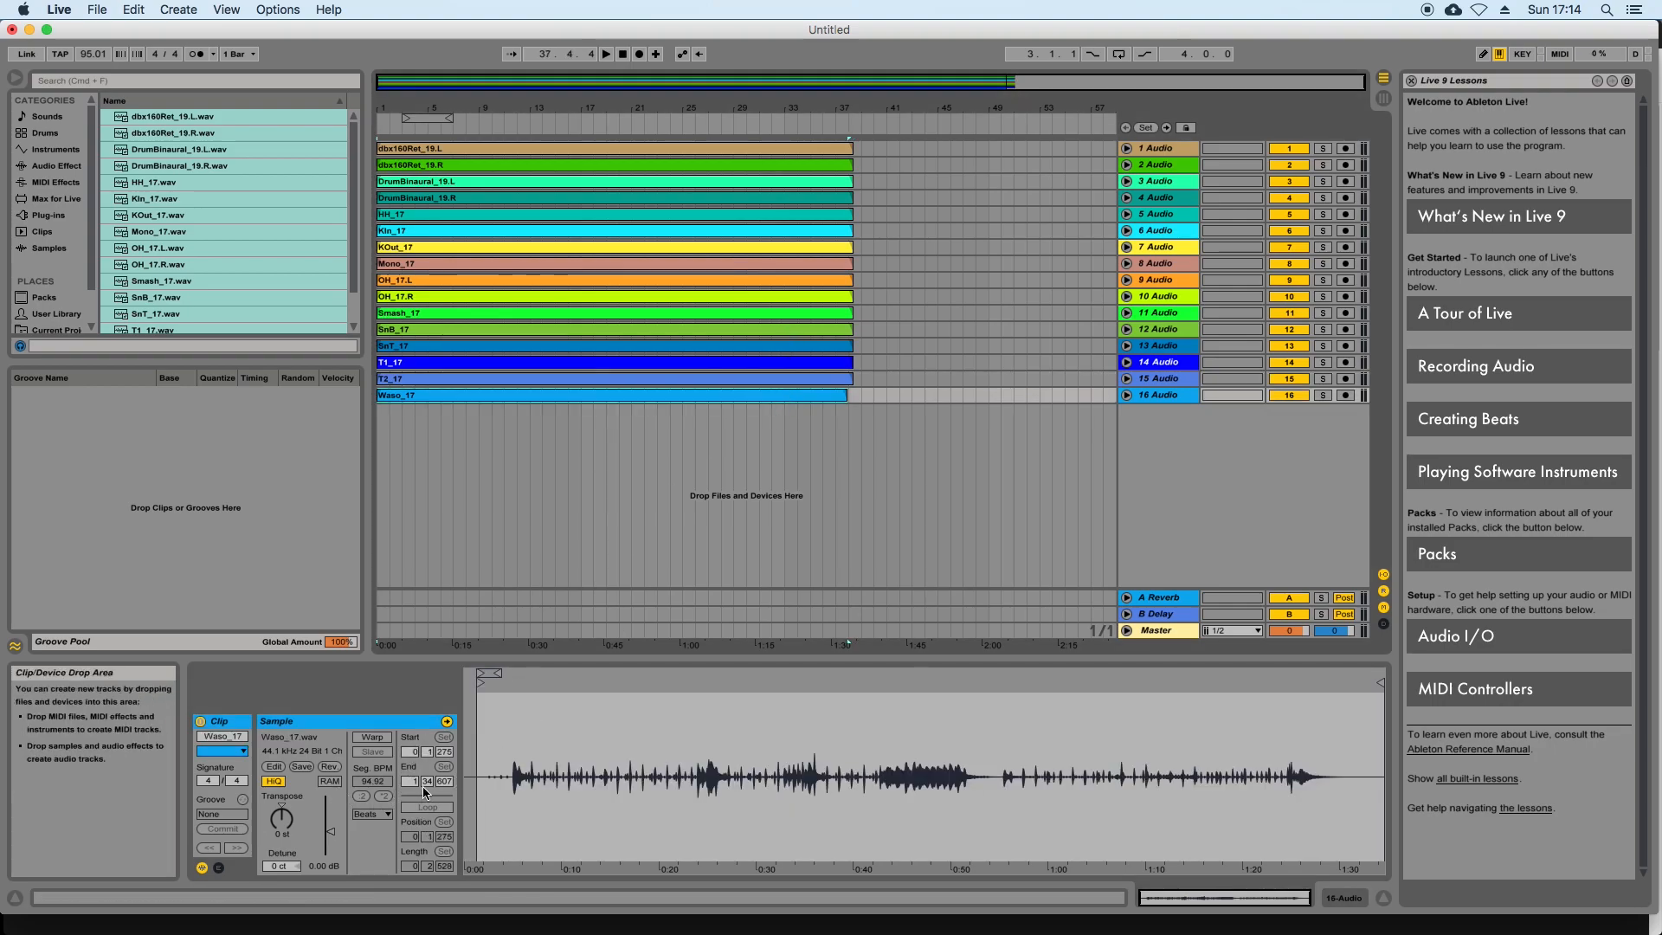
drag(411, 752, 411, 823)
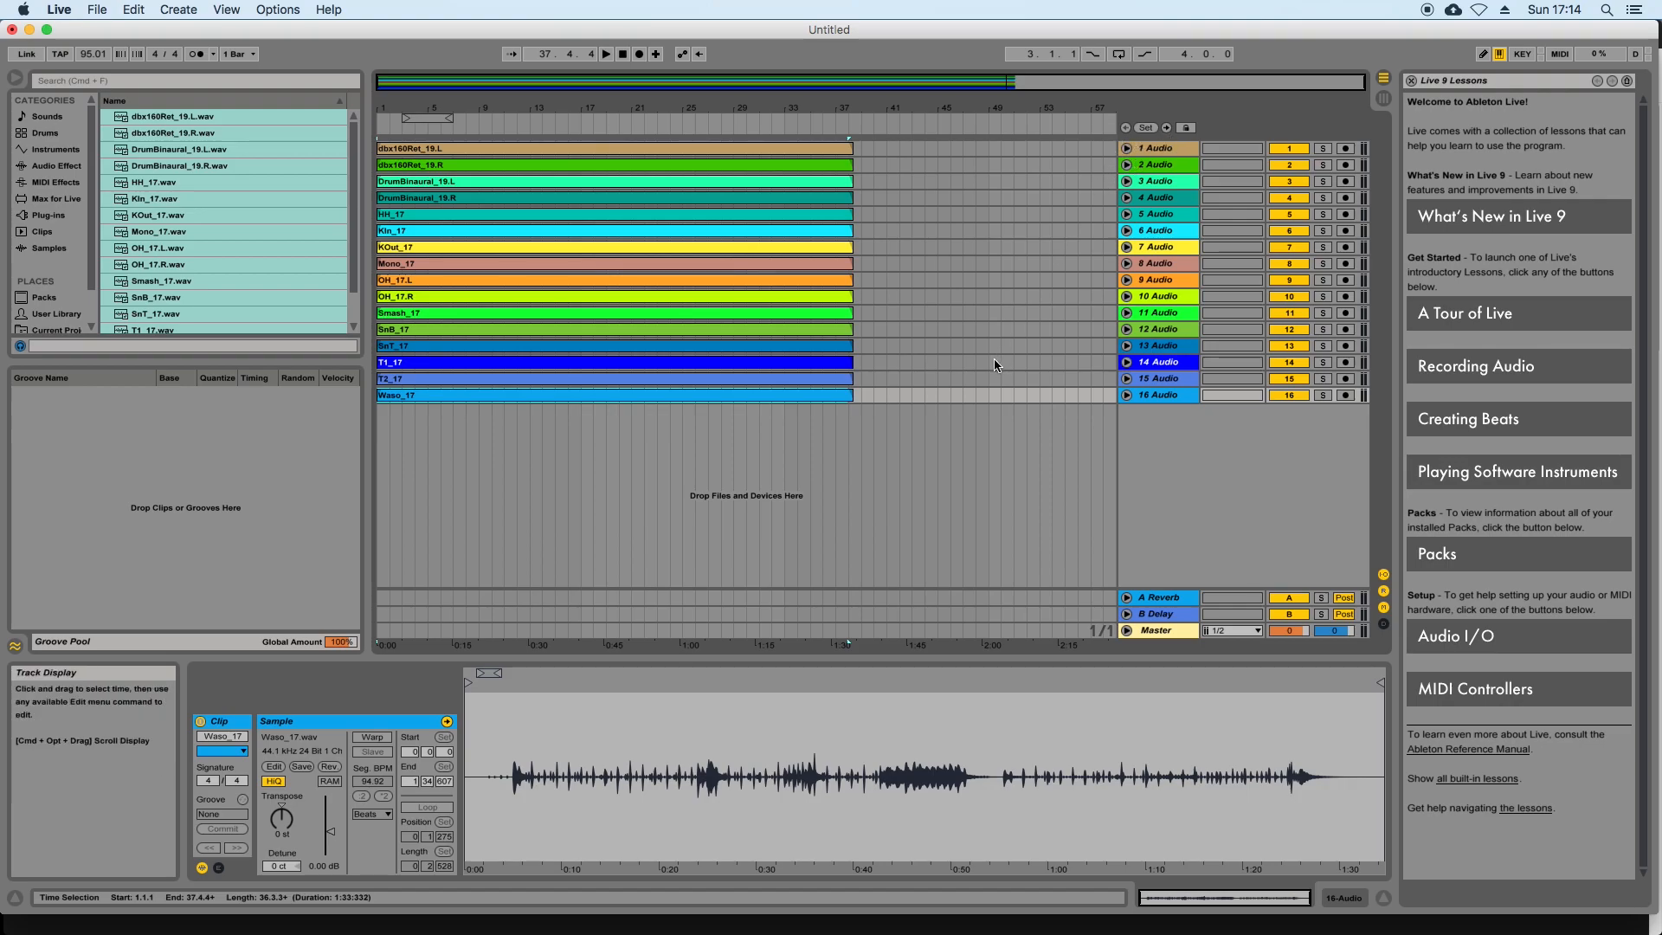
Unfold all tracks in the Arrangement and mute the two DrumBinaural tracks
key(super+a)
alt+click(1127, 149)
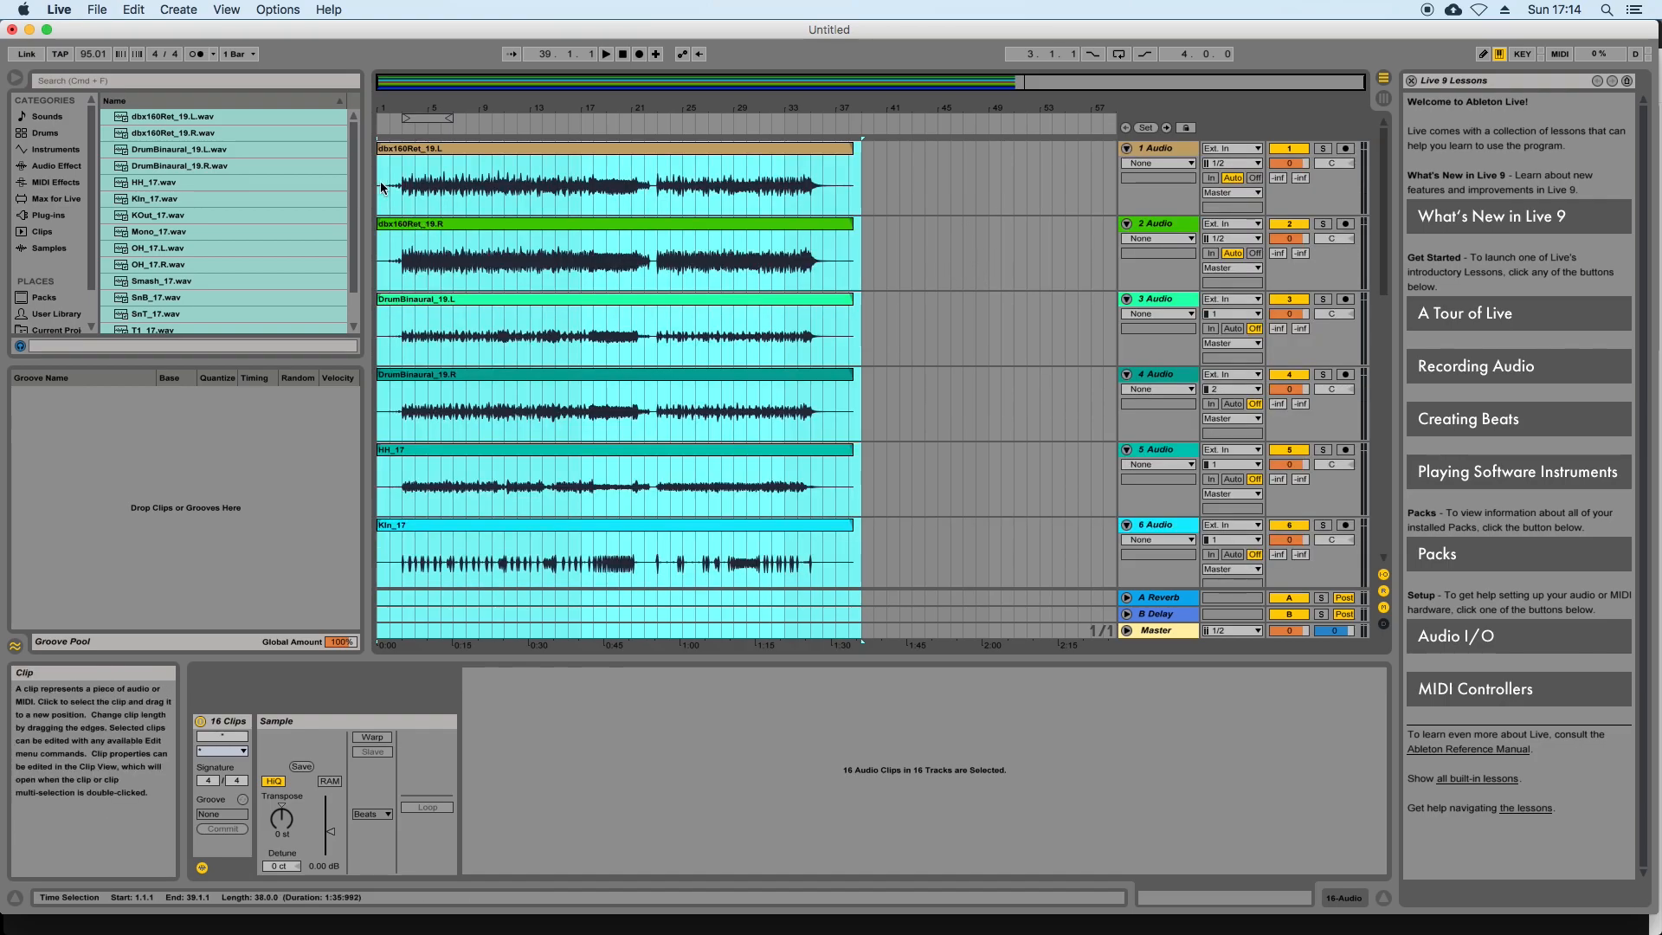
click(975, 251)
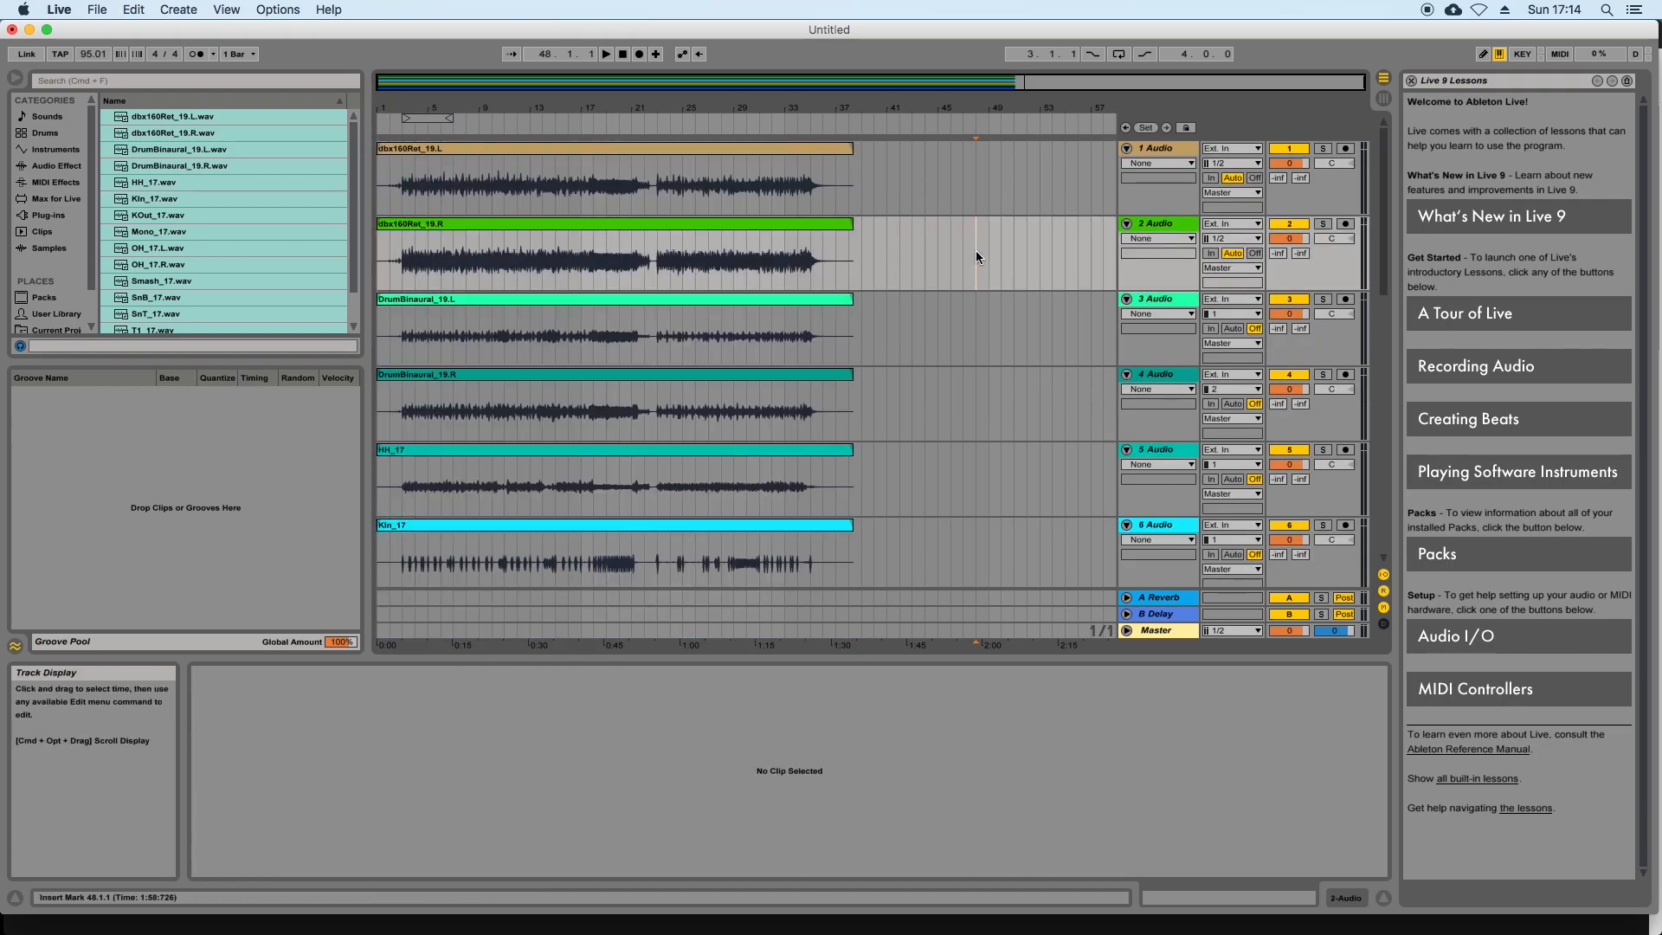
click(892, 251)
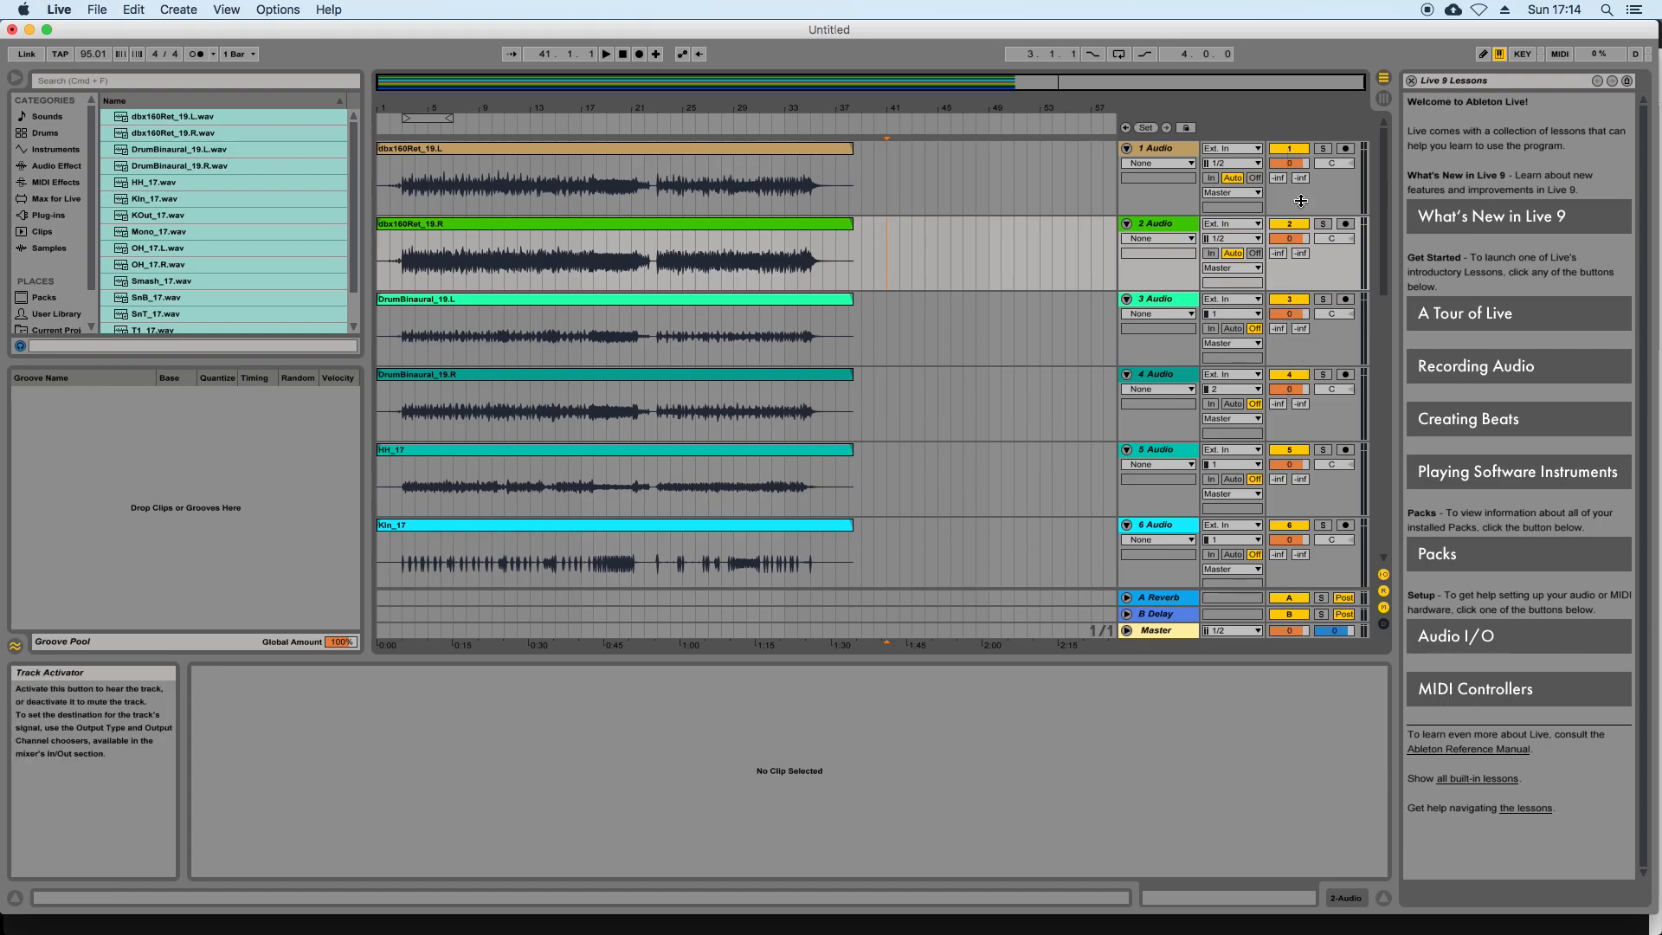
click(1289, 299)
click(1288, 375)
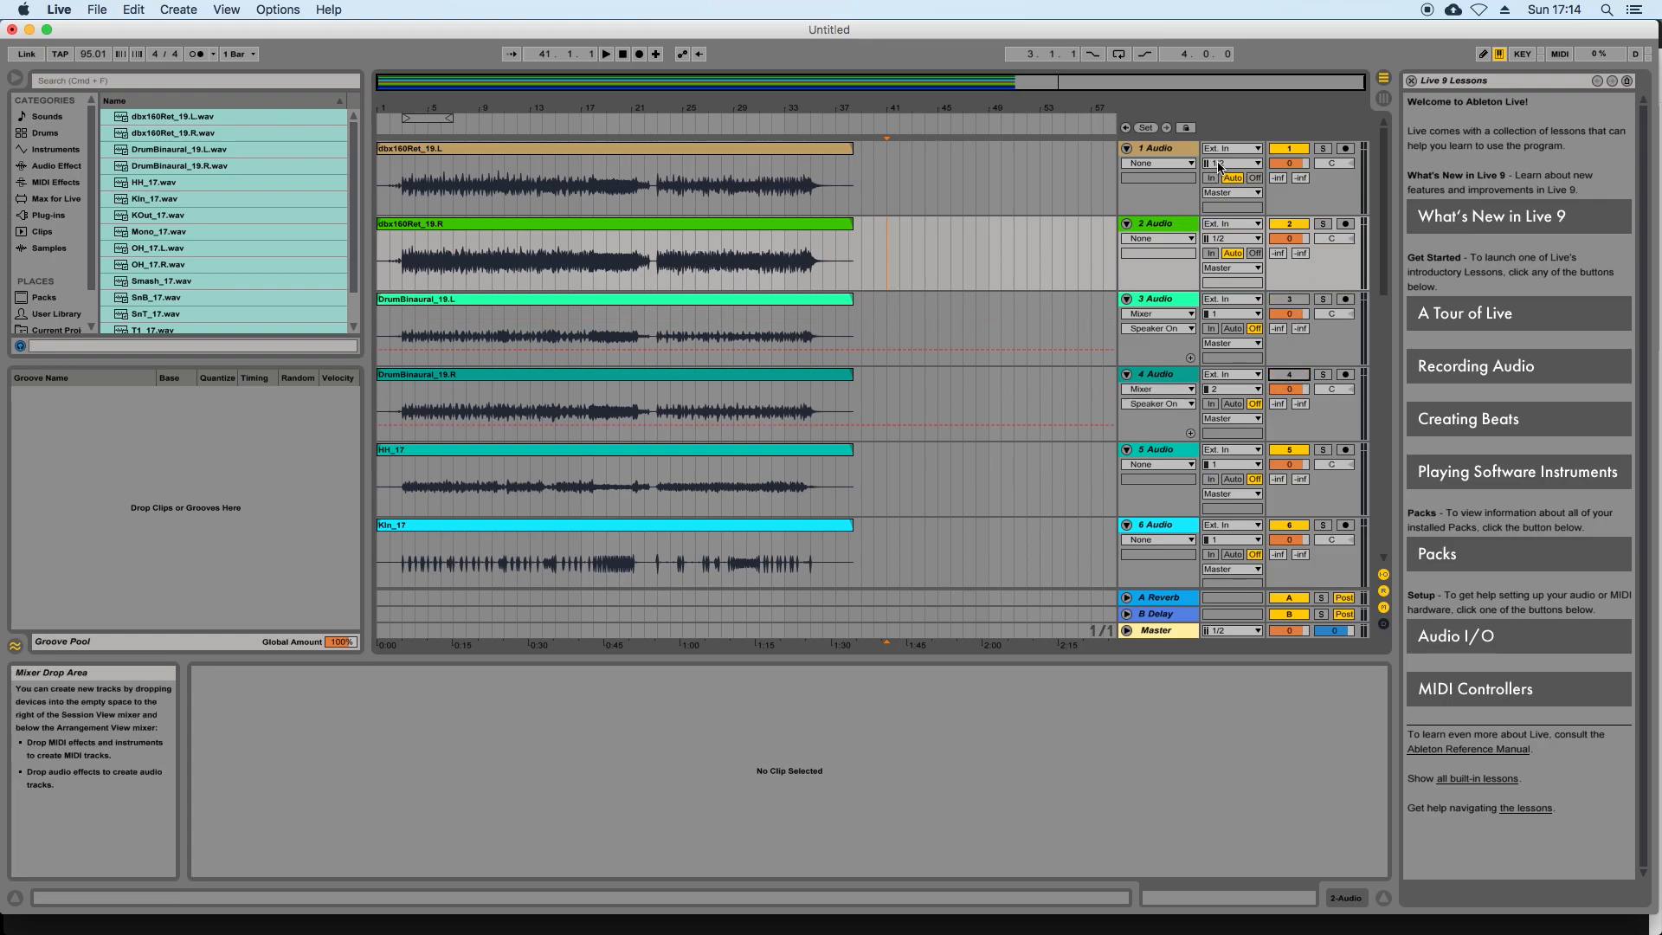
Pan the dbx160Ret_19.L track to 50L and the dbx160Ret_19.R track to 50R
click(1178, 151)
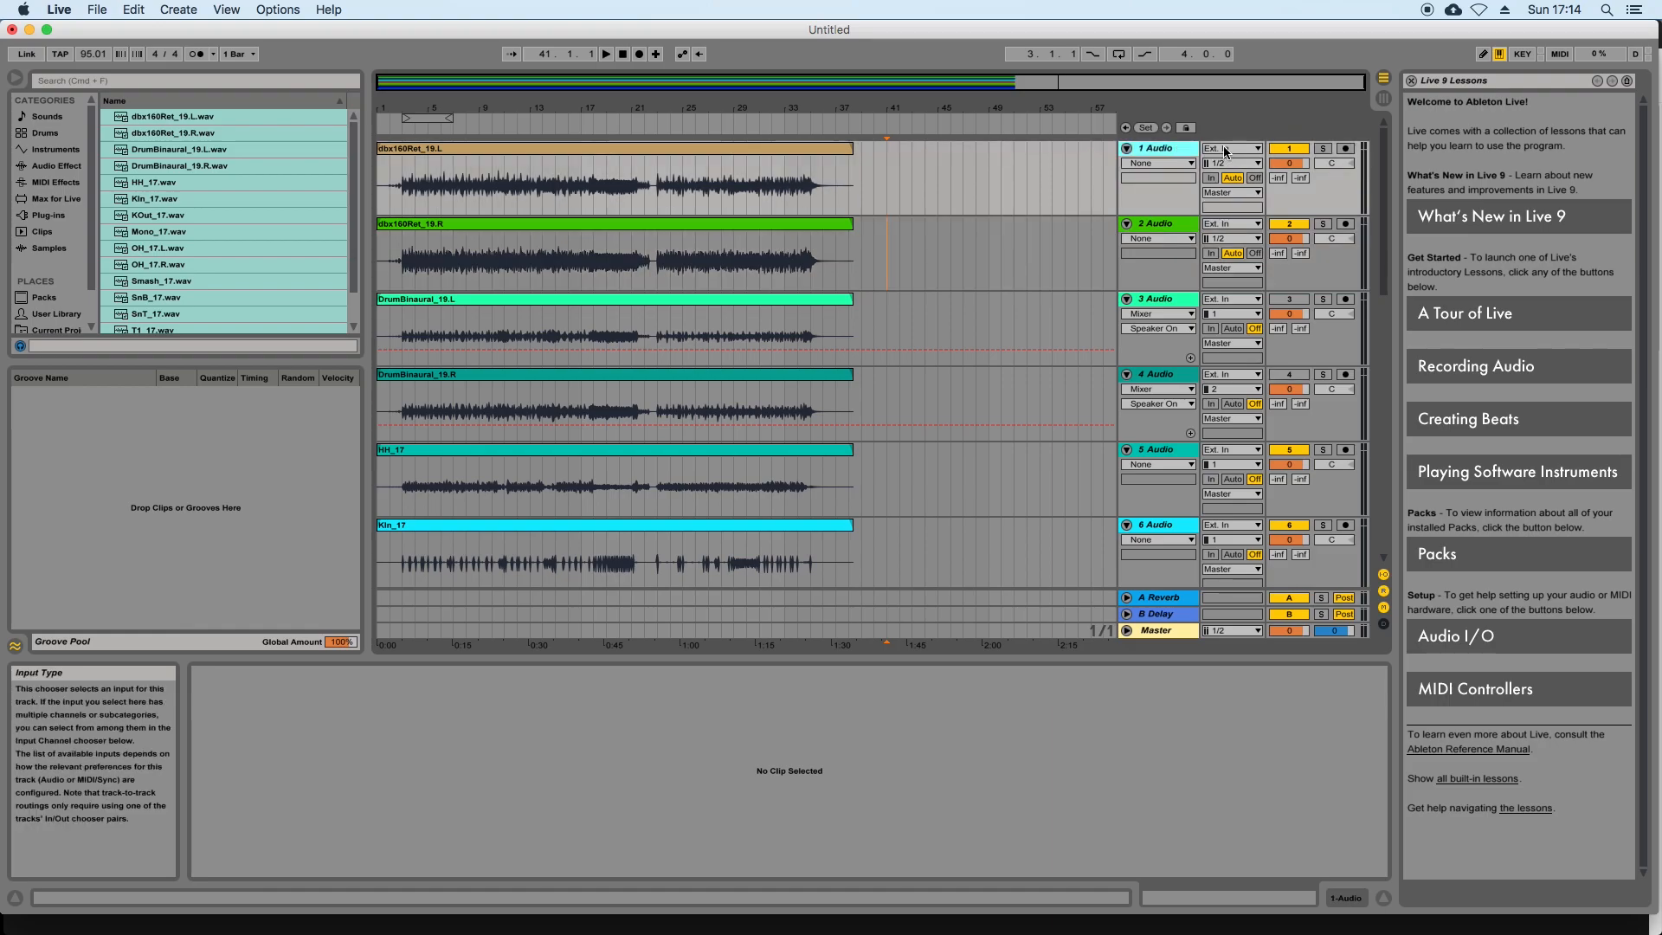
key(Tab)
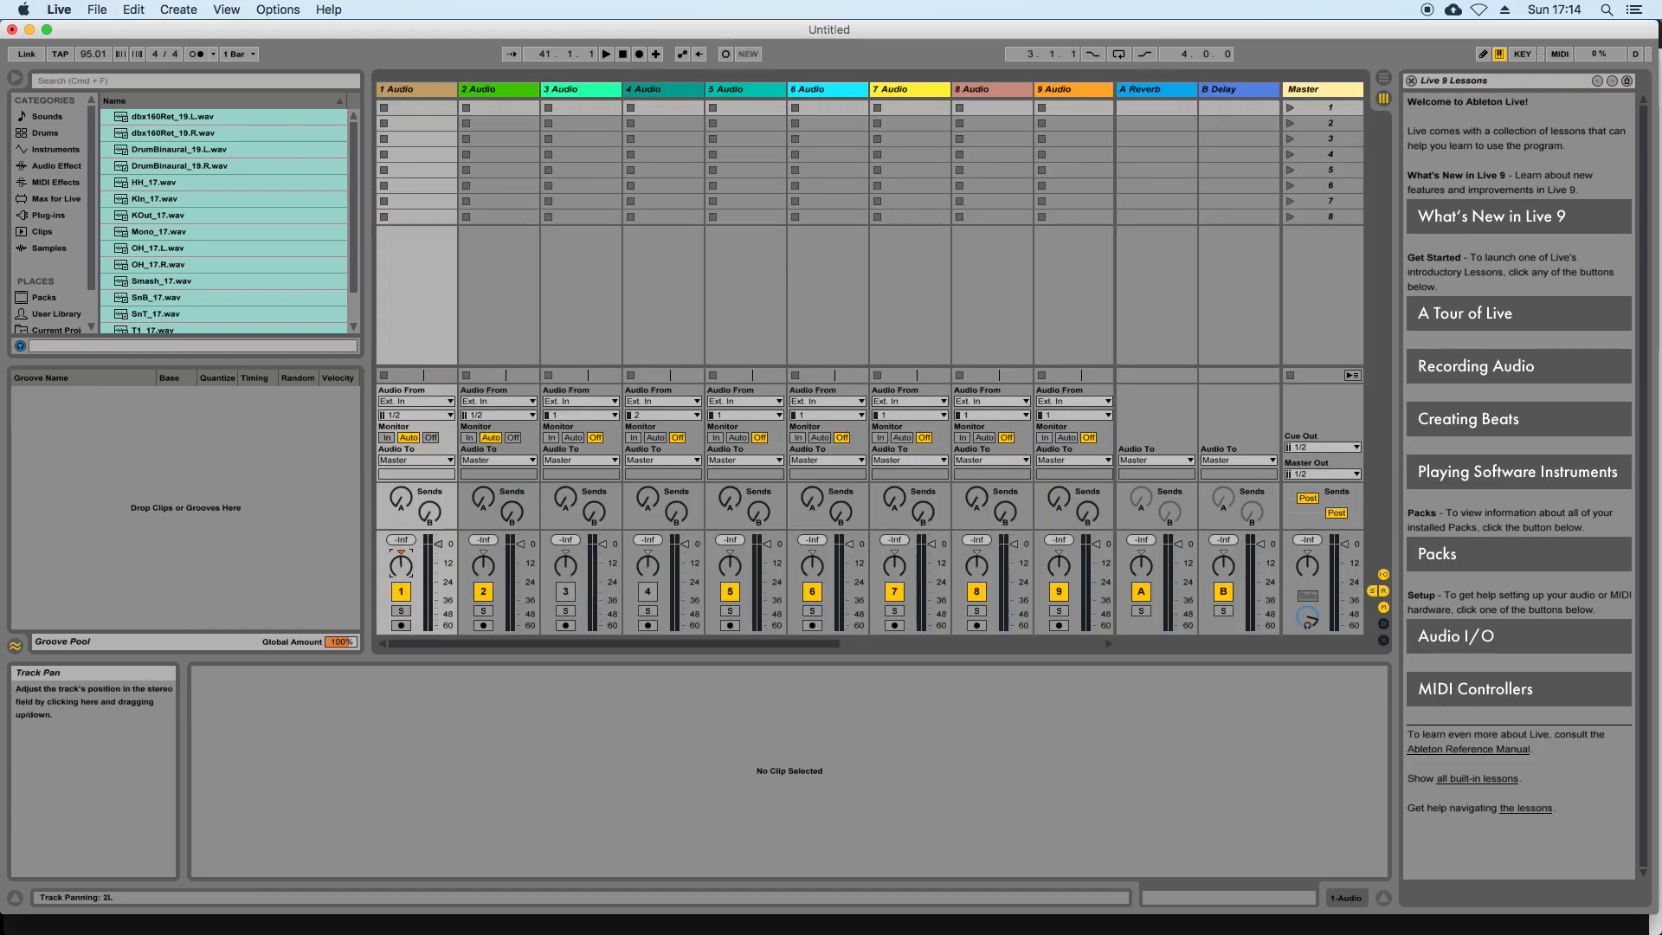
key(Tab)
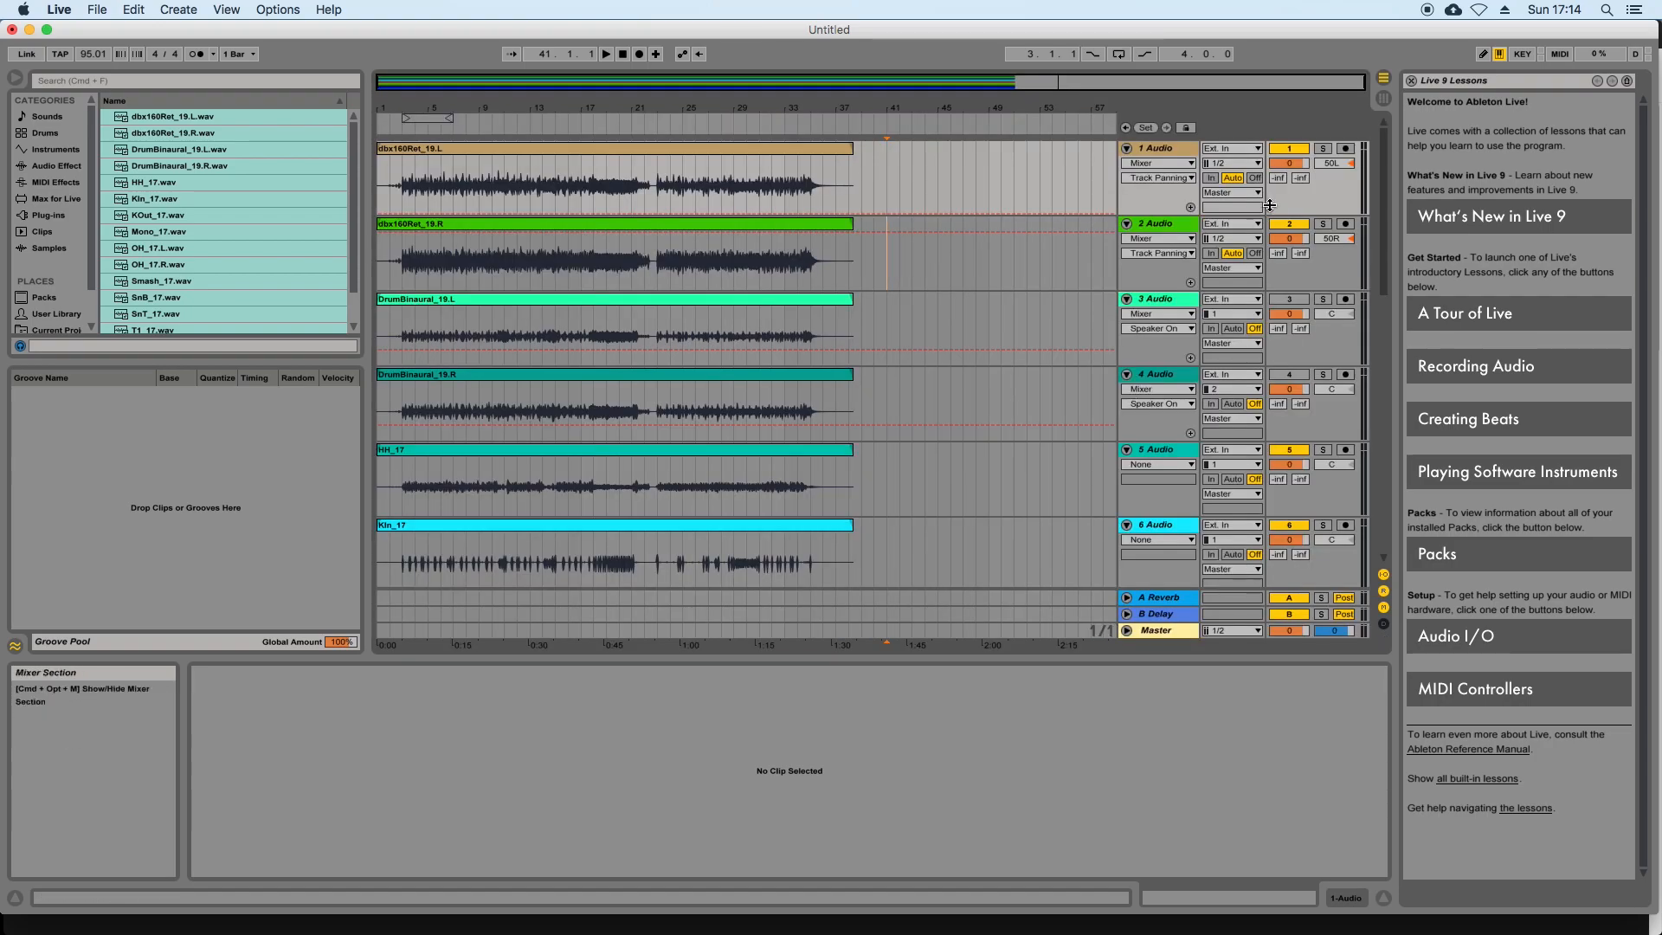
click(1333, 163)
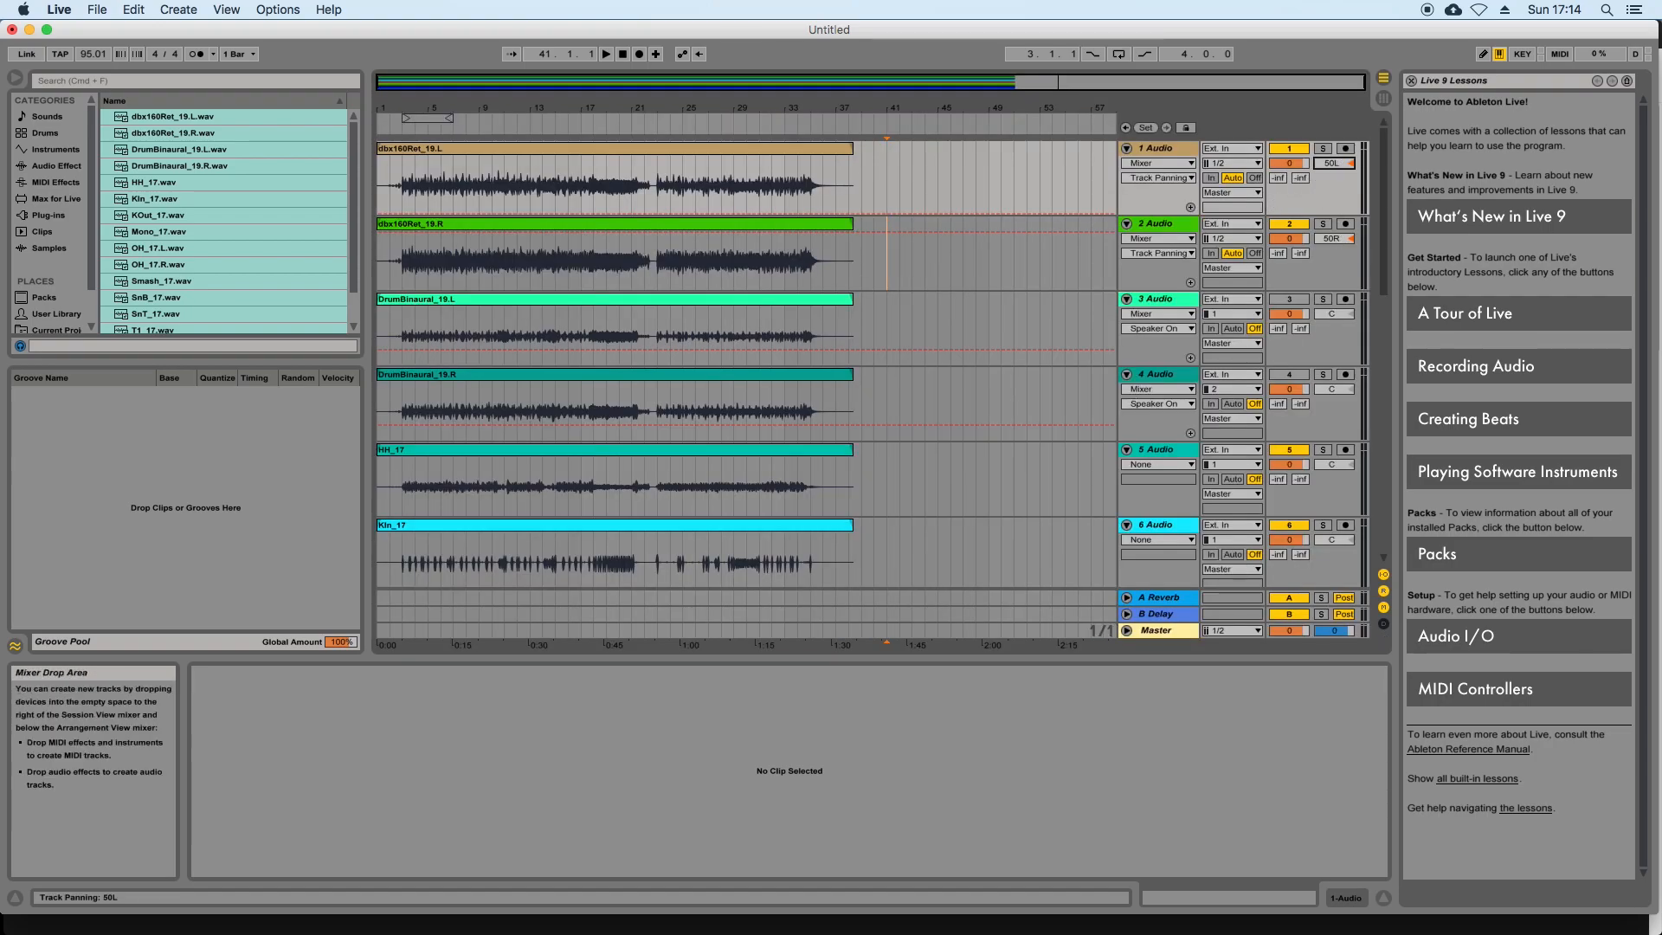
drag(1333, 162, 1333, 208)
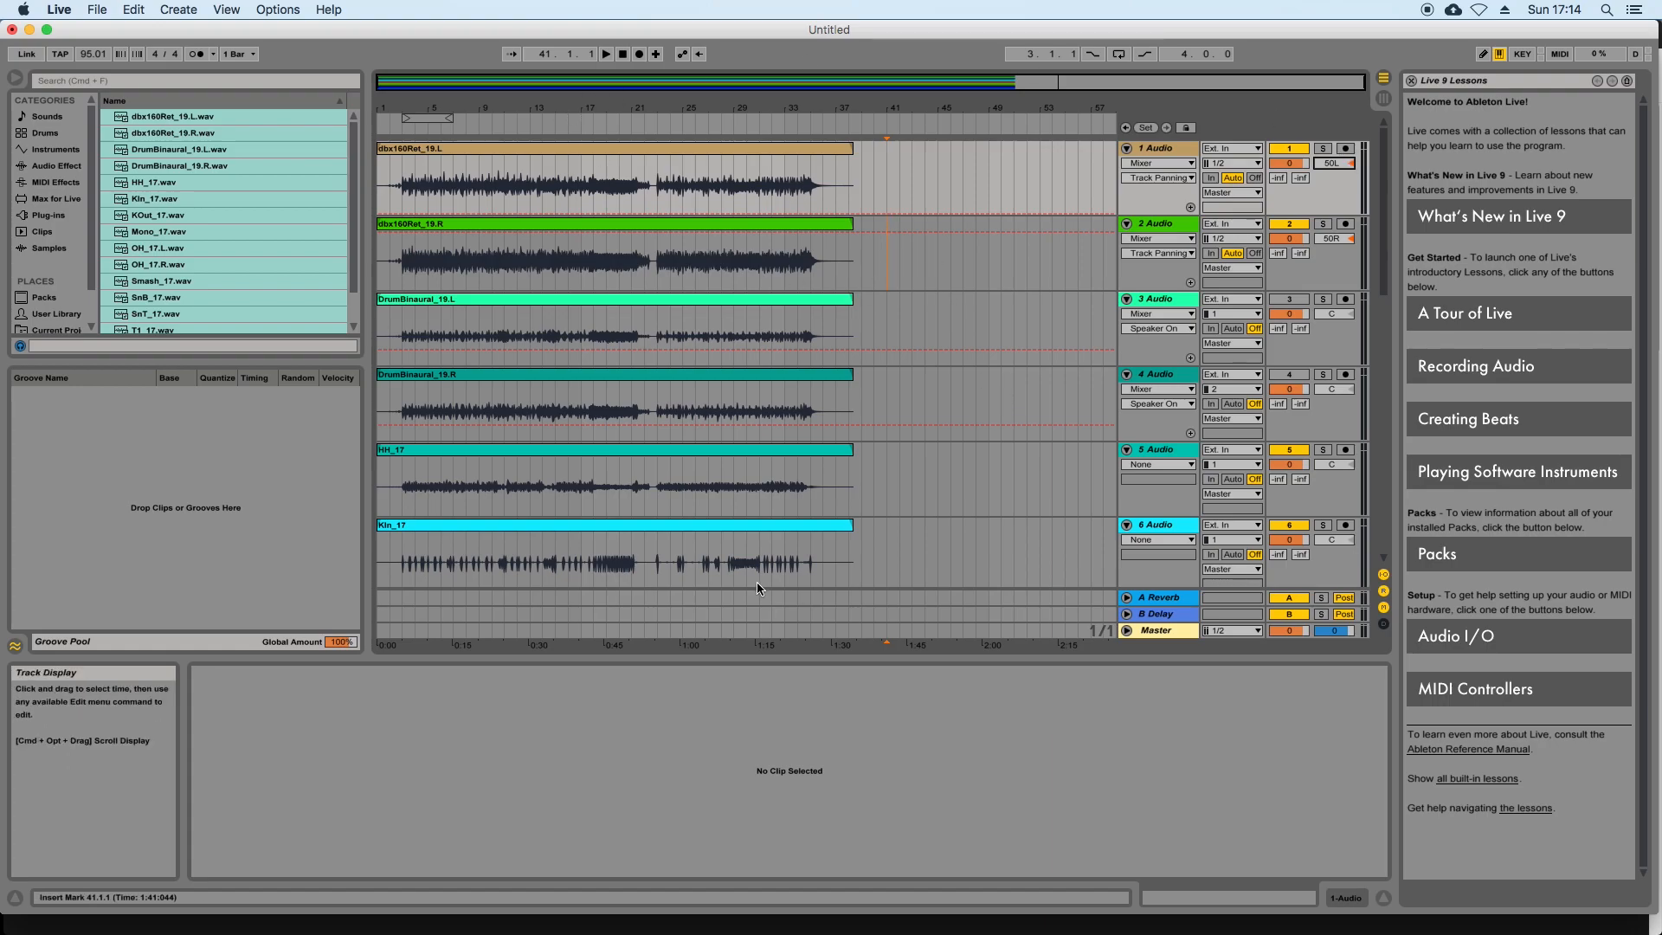
Return the song position to the start and set the tempo to 95.00 BPM
scroll(727, 568, down, 5)
scroll(725, 566, up, 5)
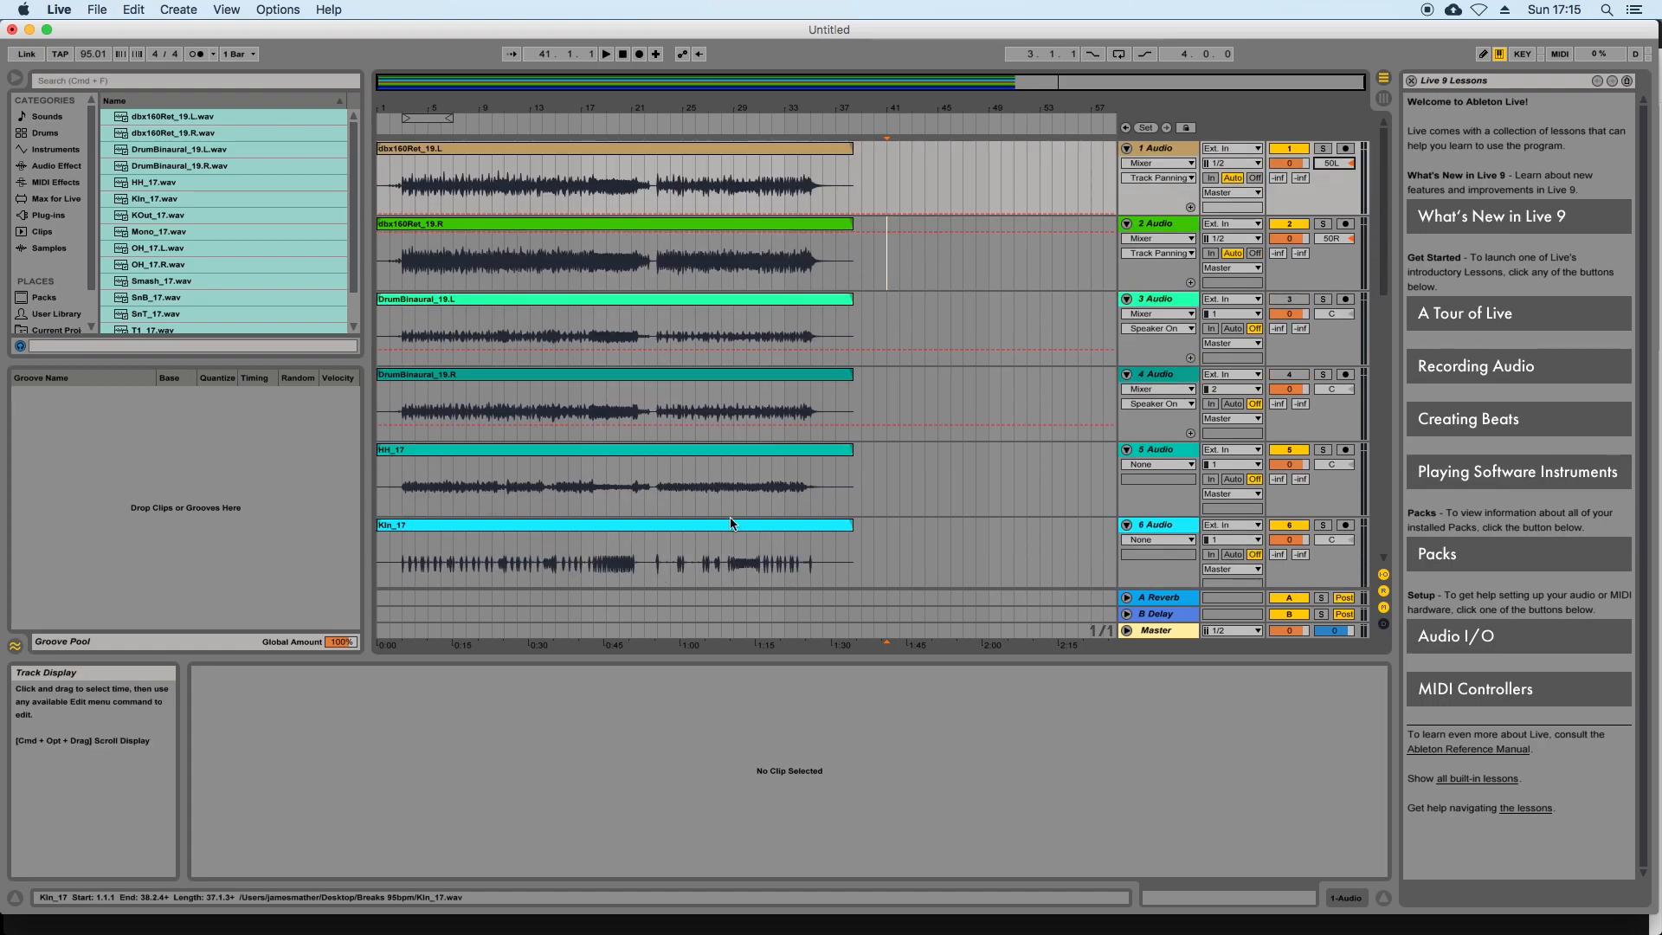
click(623, 55)
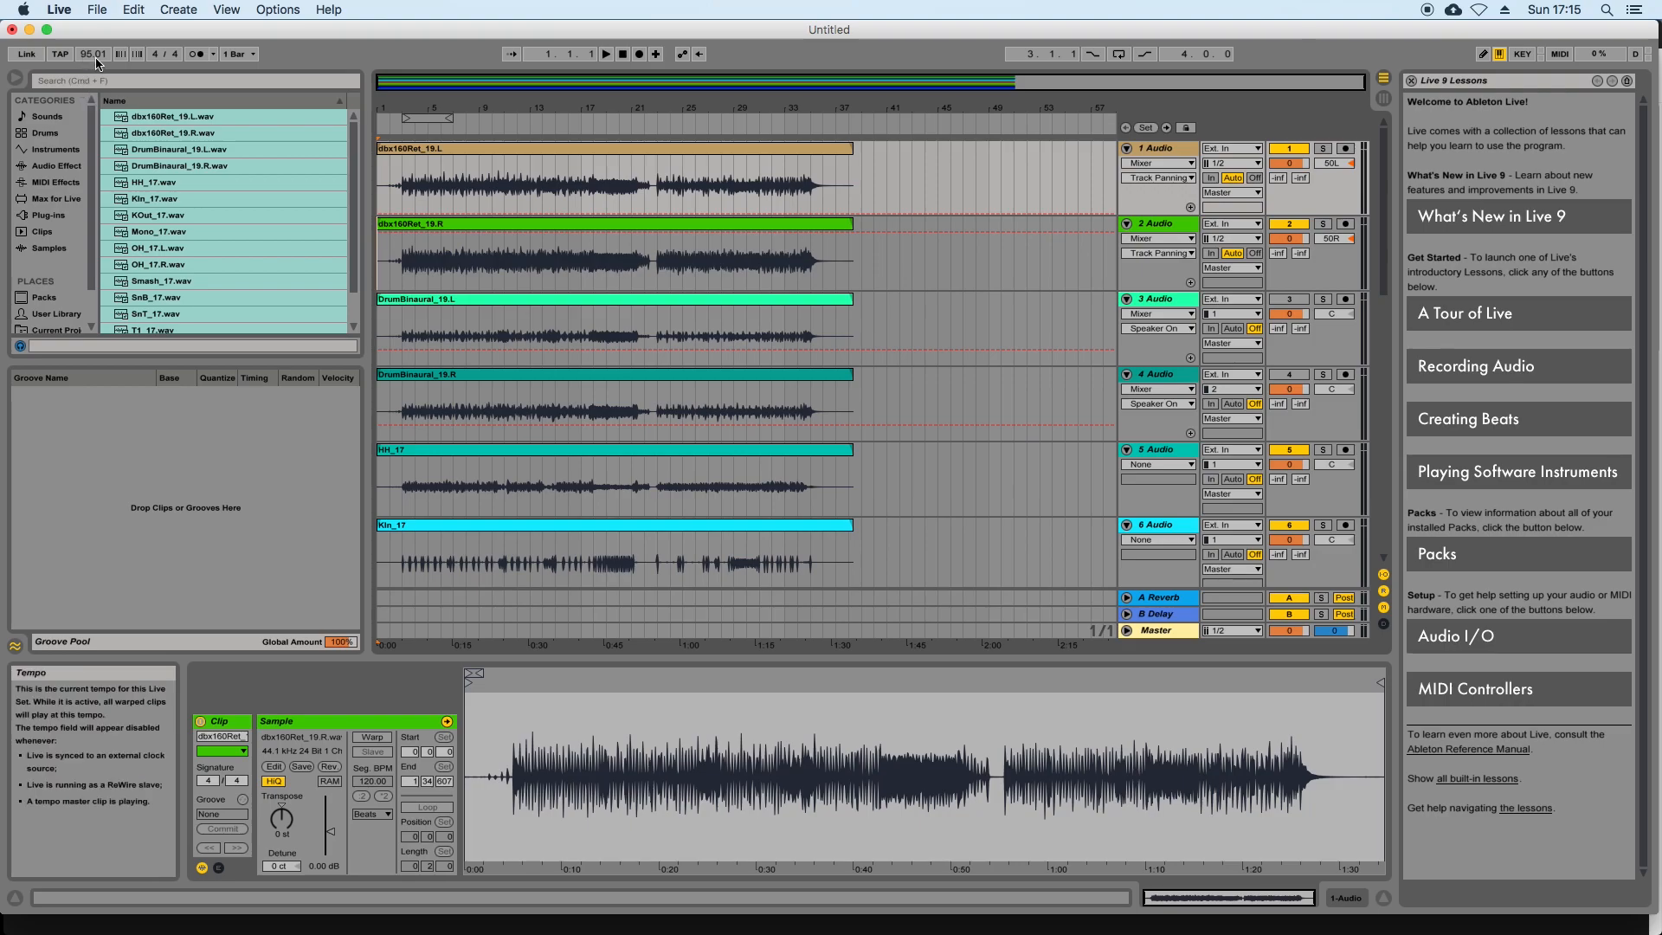
drag(100, 54, 99, 38)
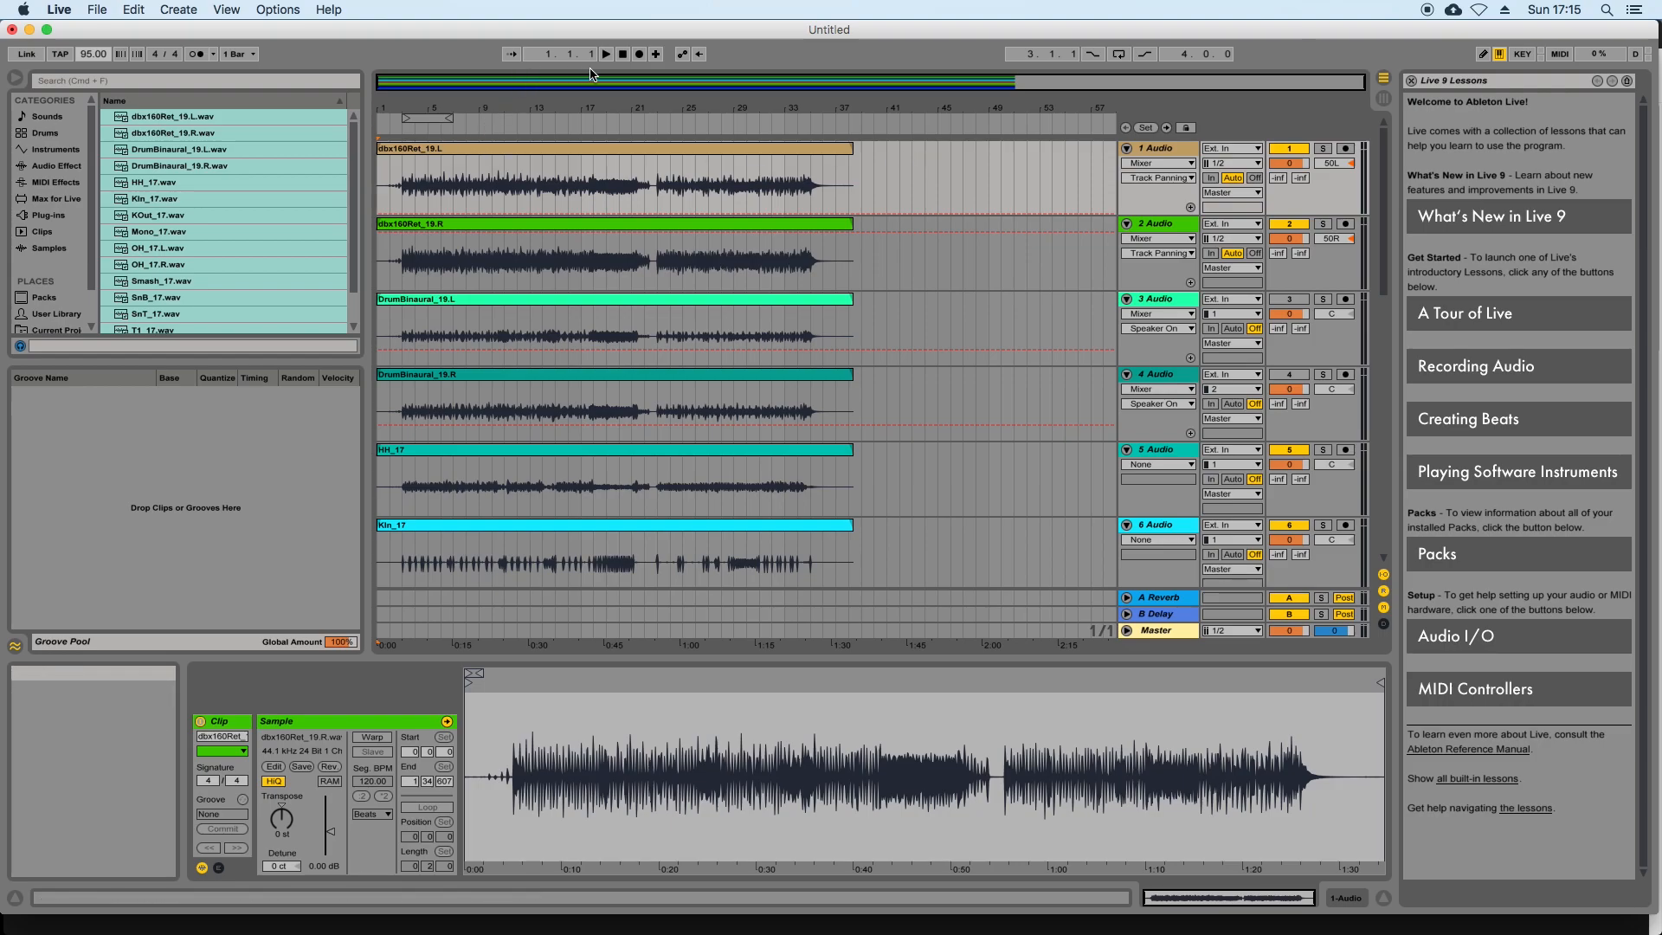
Turn on the metronome and play the drum tracks from the start
click(194, 54)
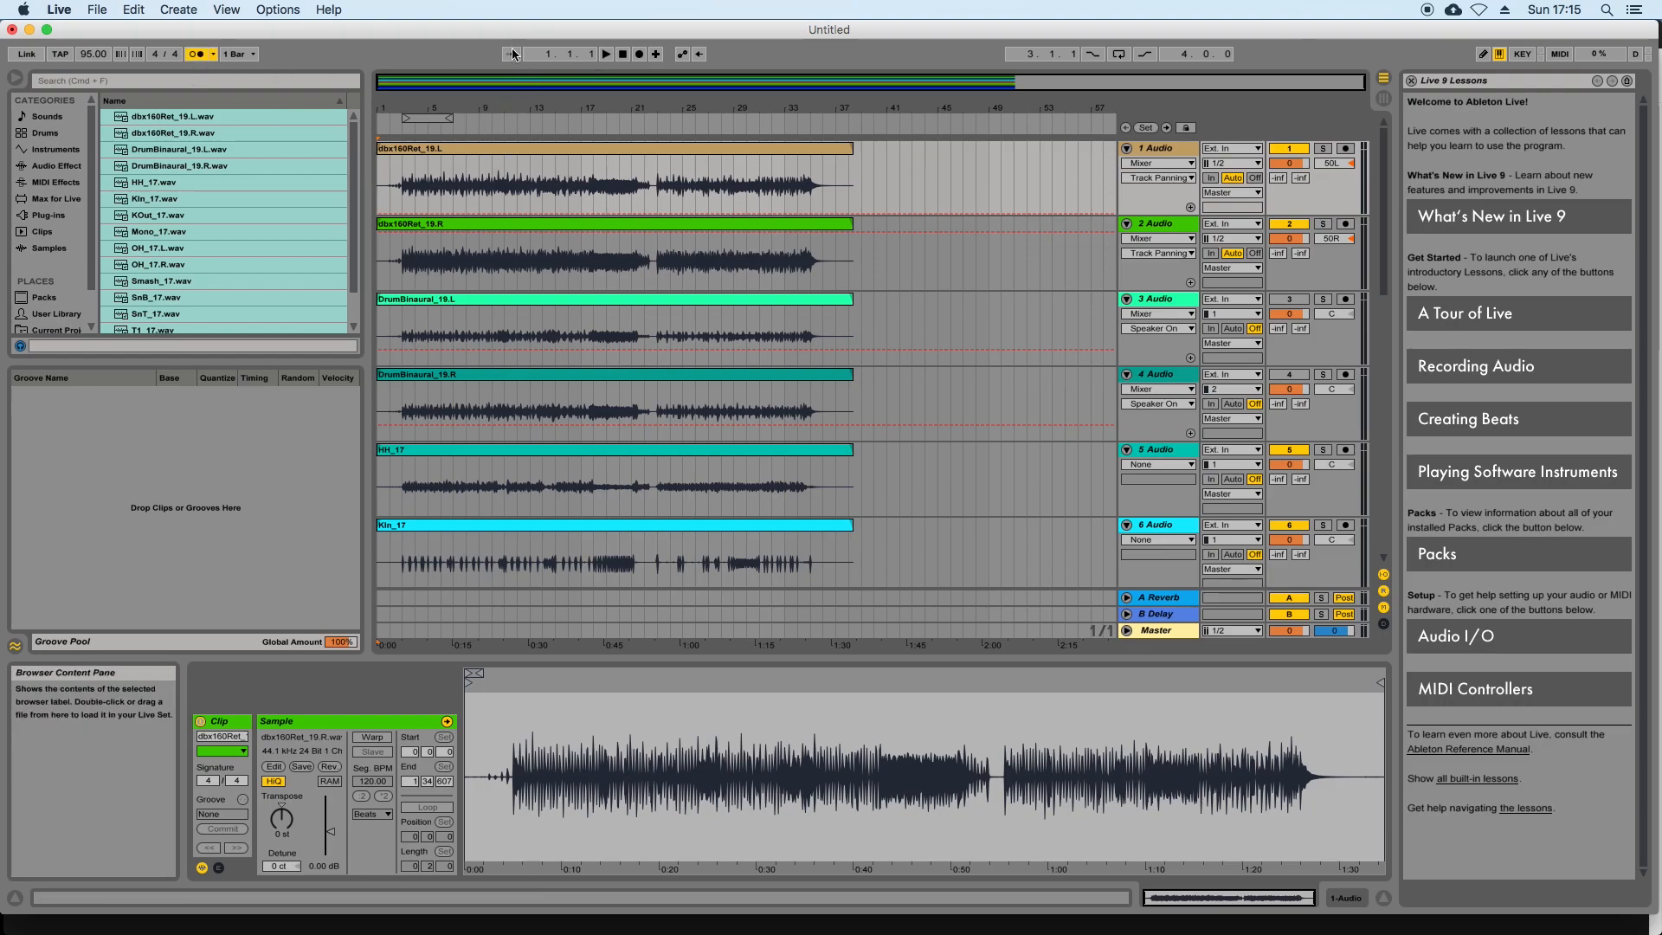
click(606, 54)
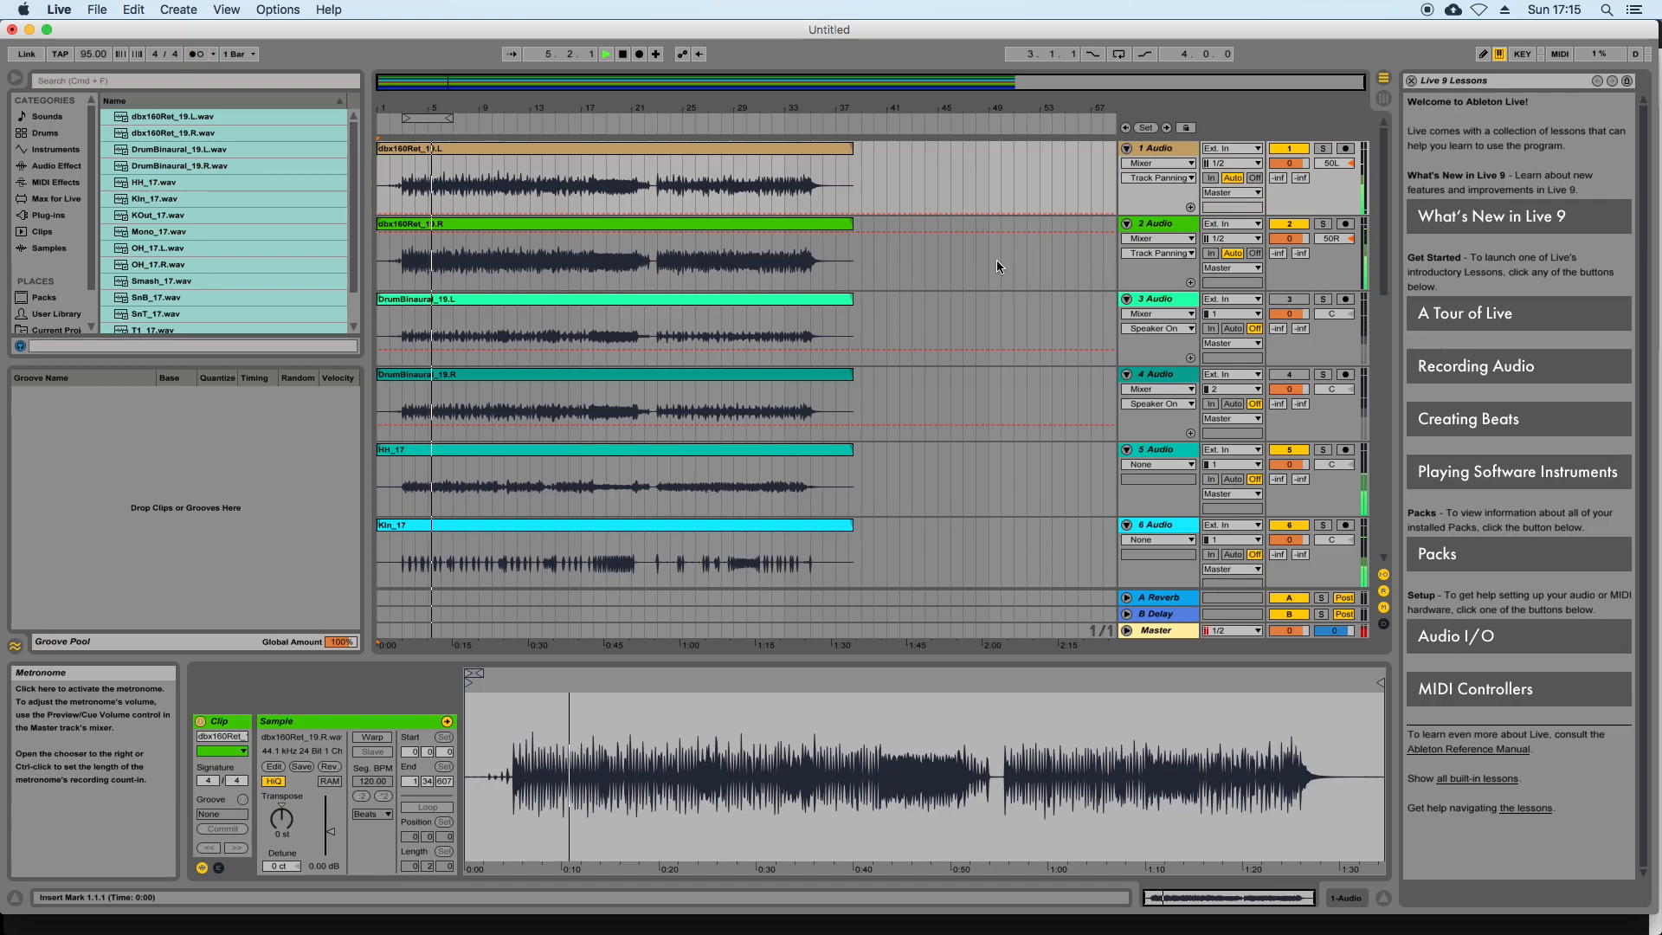
Lower the volume of tracks 1 to 9 together to -6.0 dB and the Master to -3.0 dB
key(Tab)
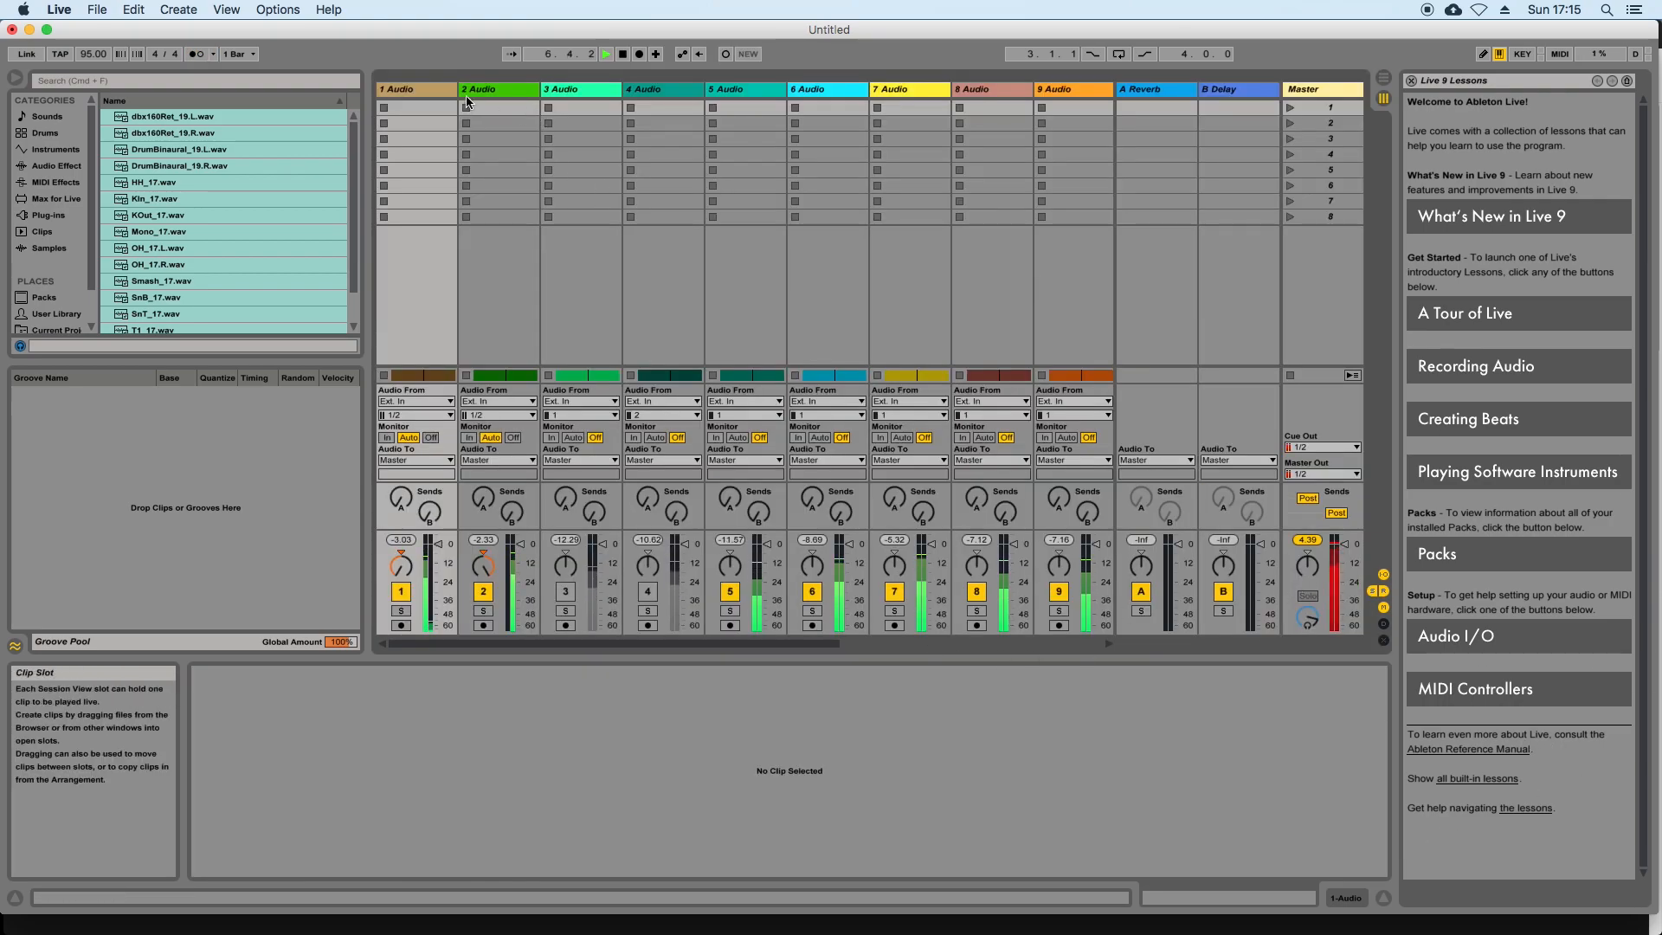
click(420, 108)
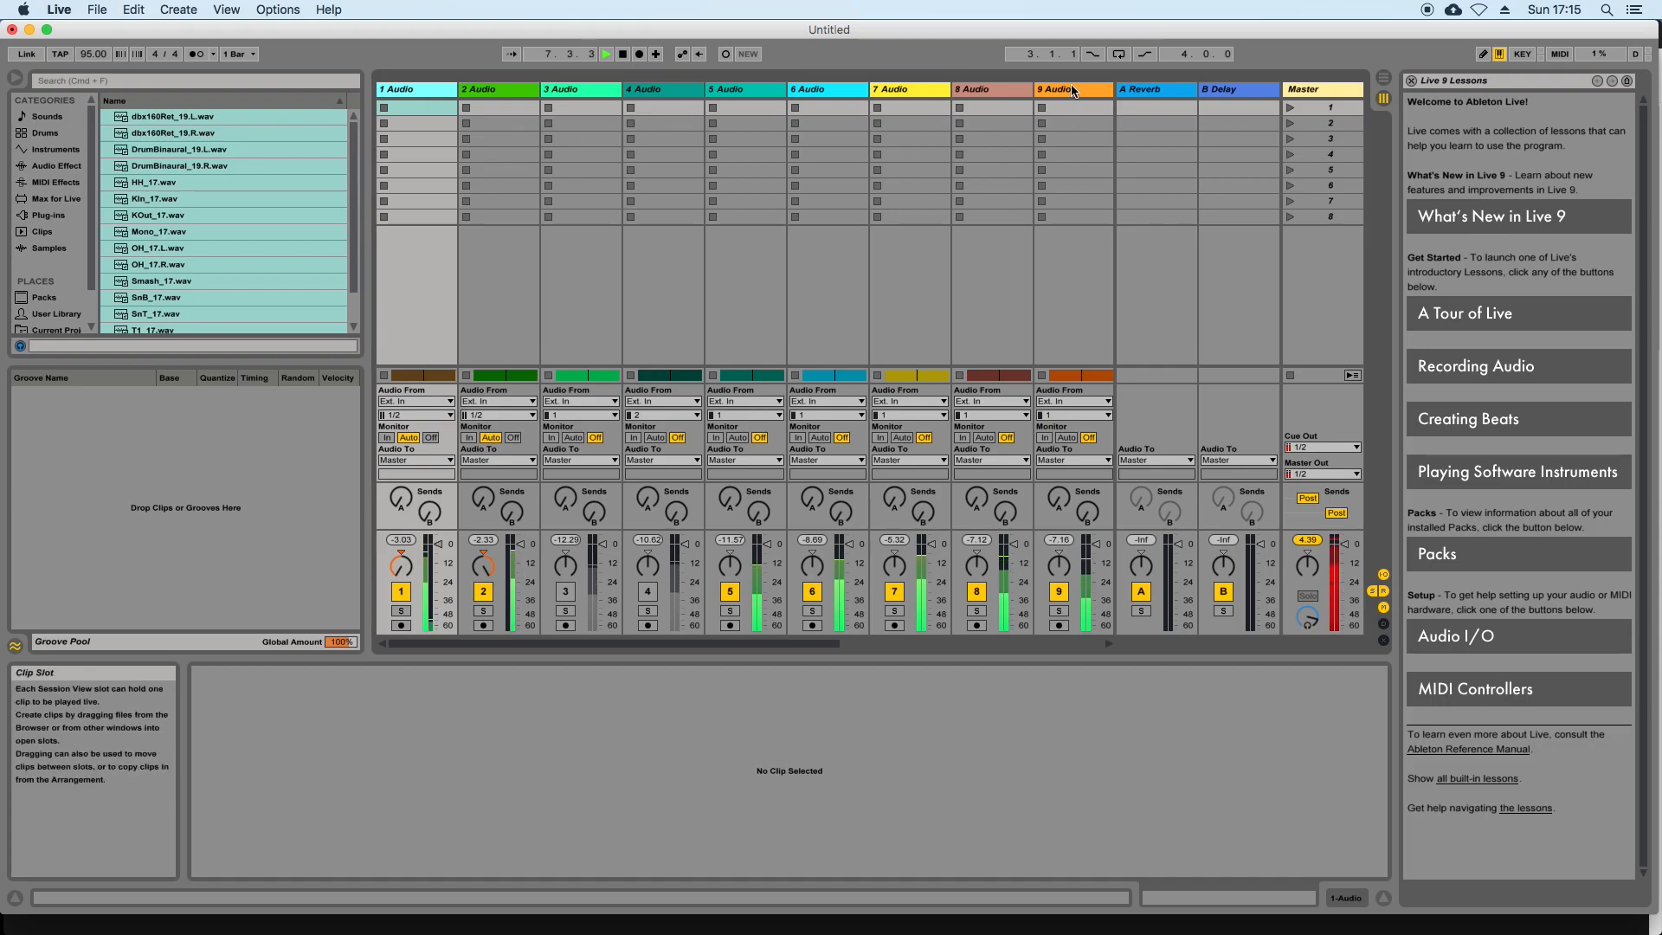
shift+click(1063, 107)
drag(936, 545, 933, 551)
drag(1346, 544, 1345, 557)
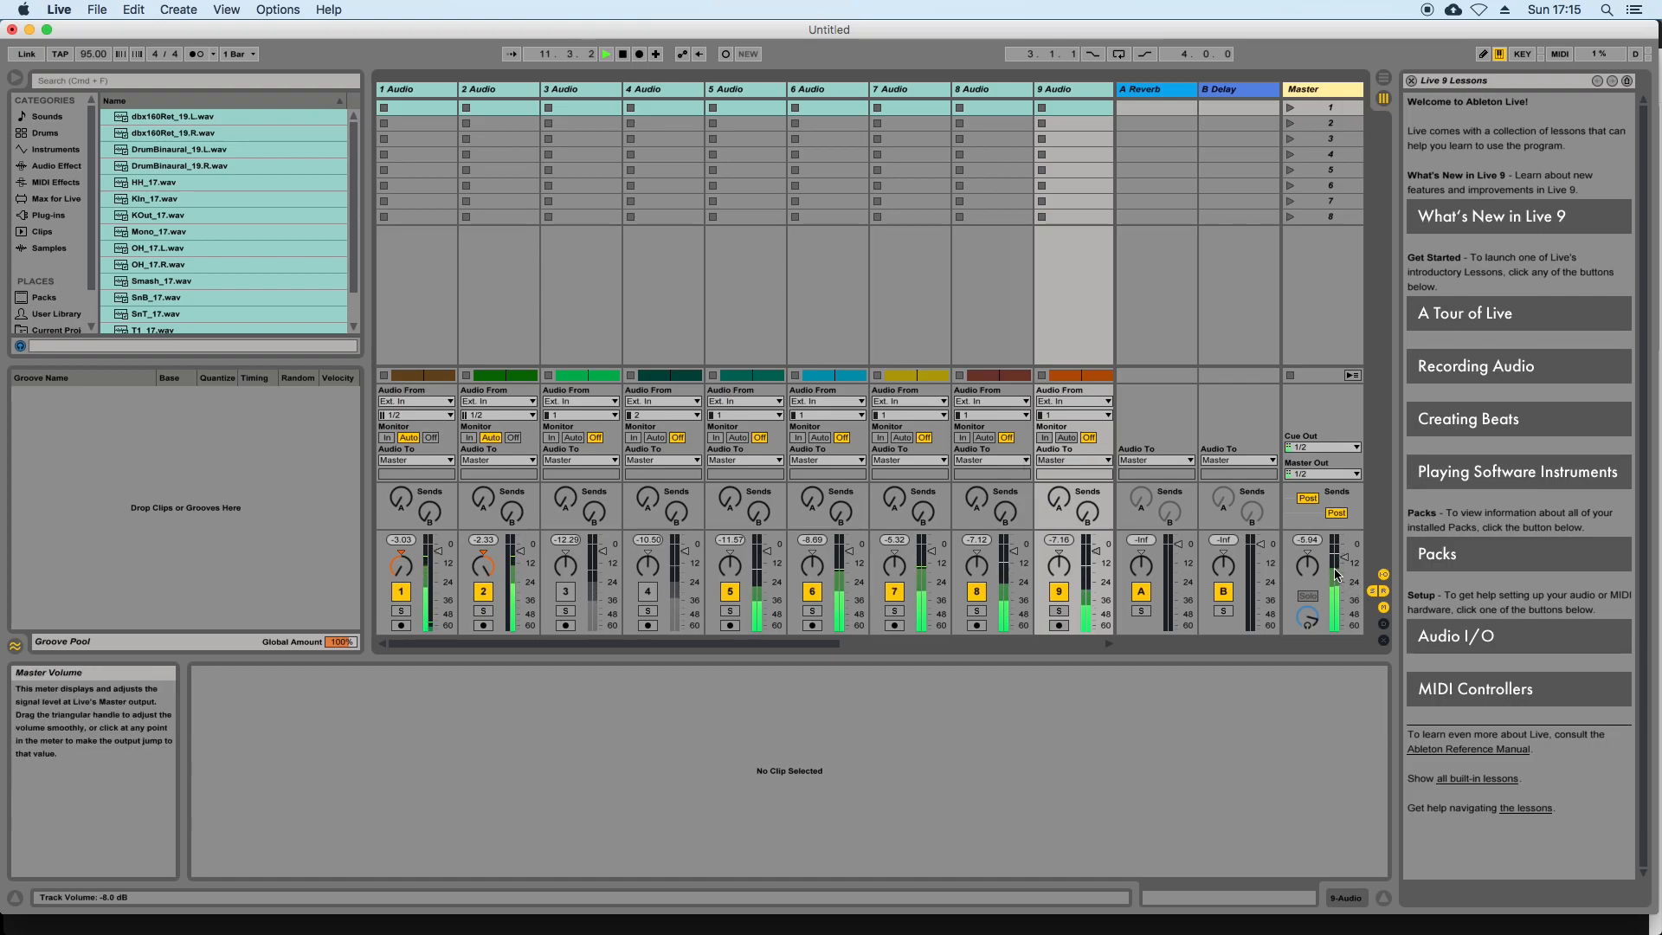
drag(1345, 557, 1344, 549)
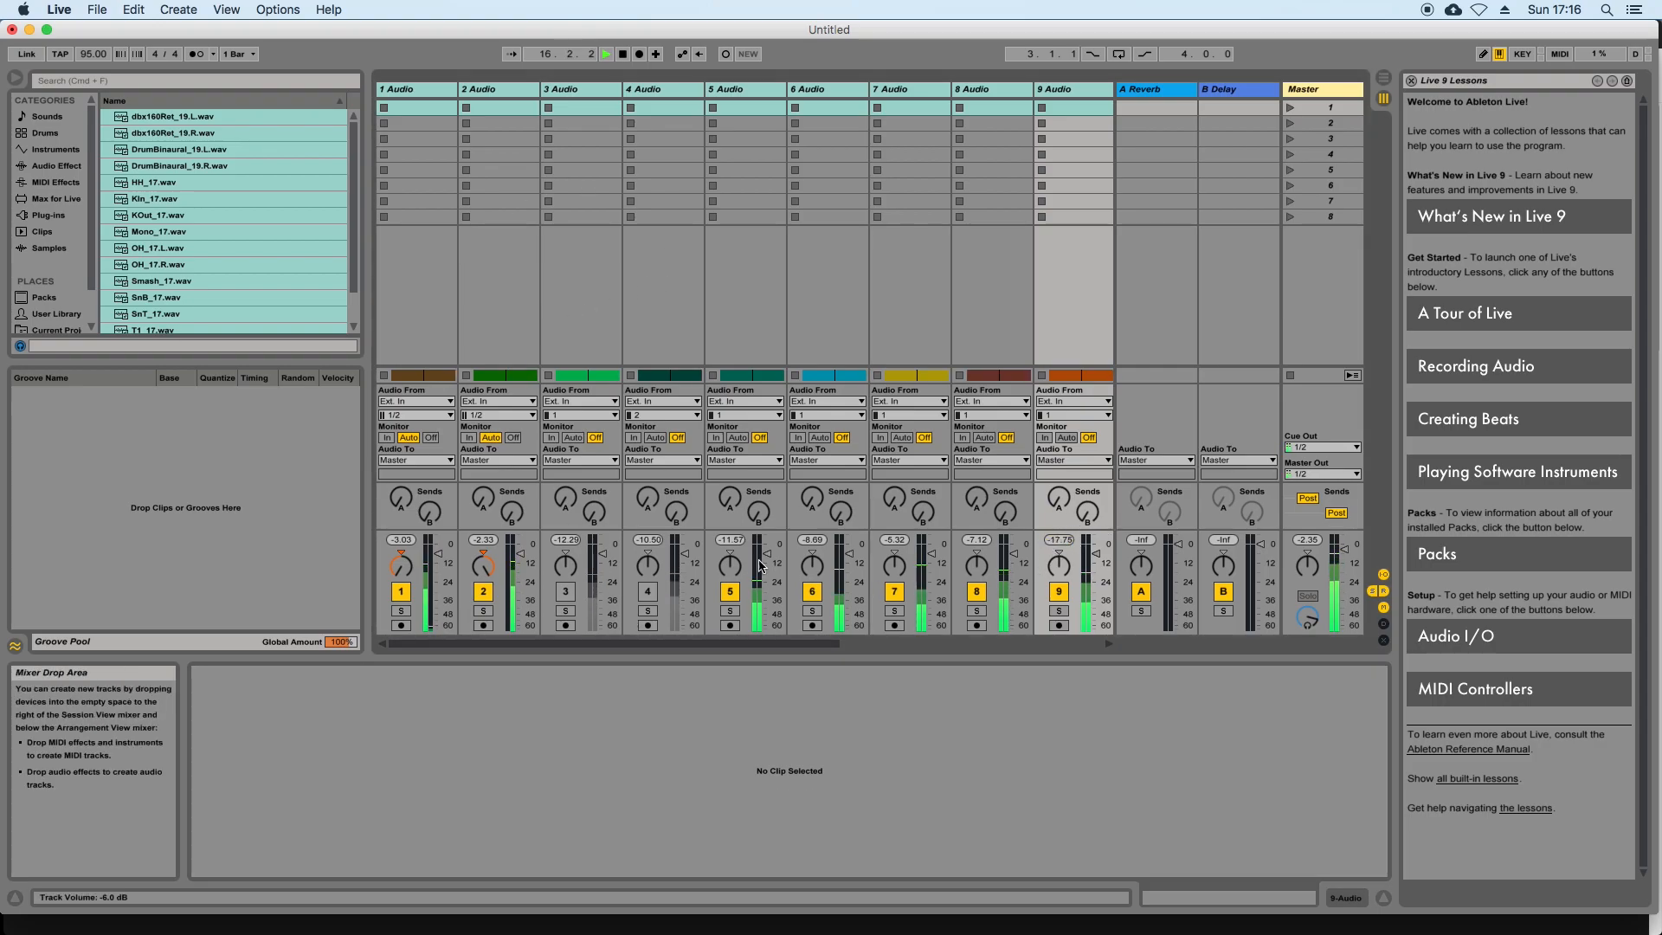
Go back to the Arrangement and fold all tracks
key(Tab)
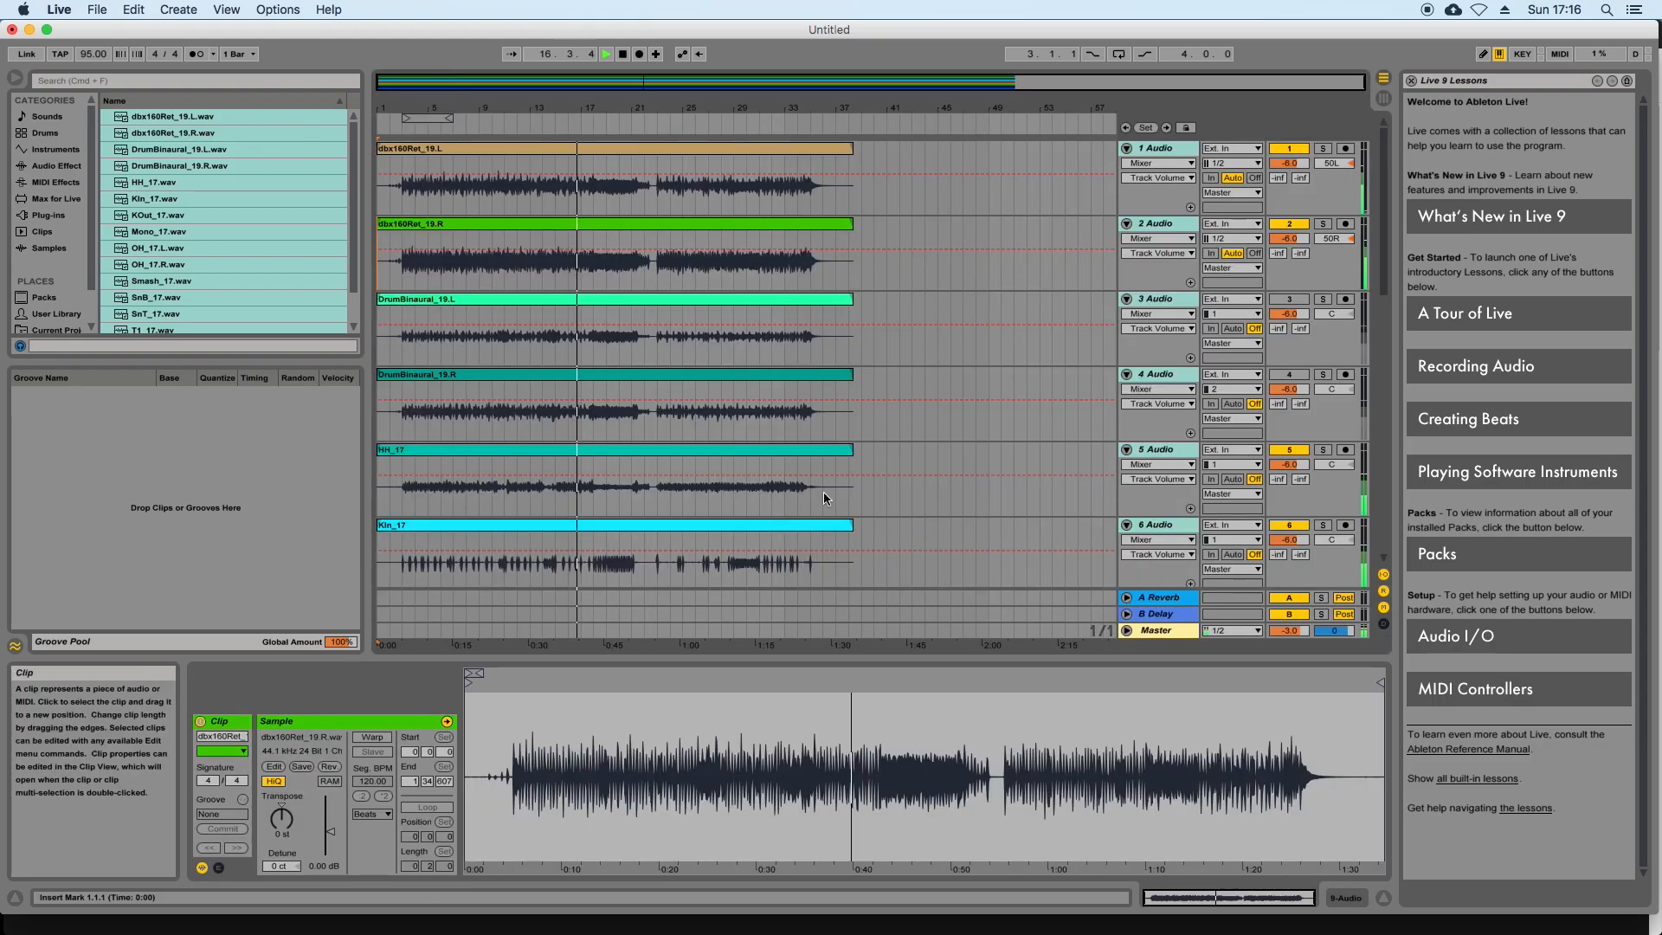
alt+click(1127, 149)
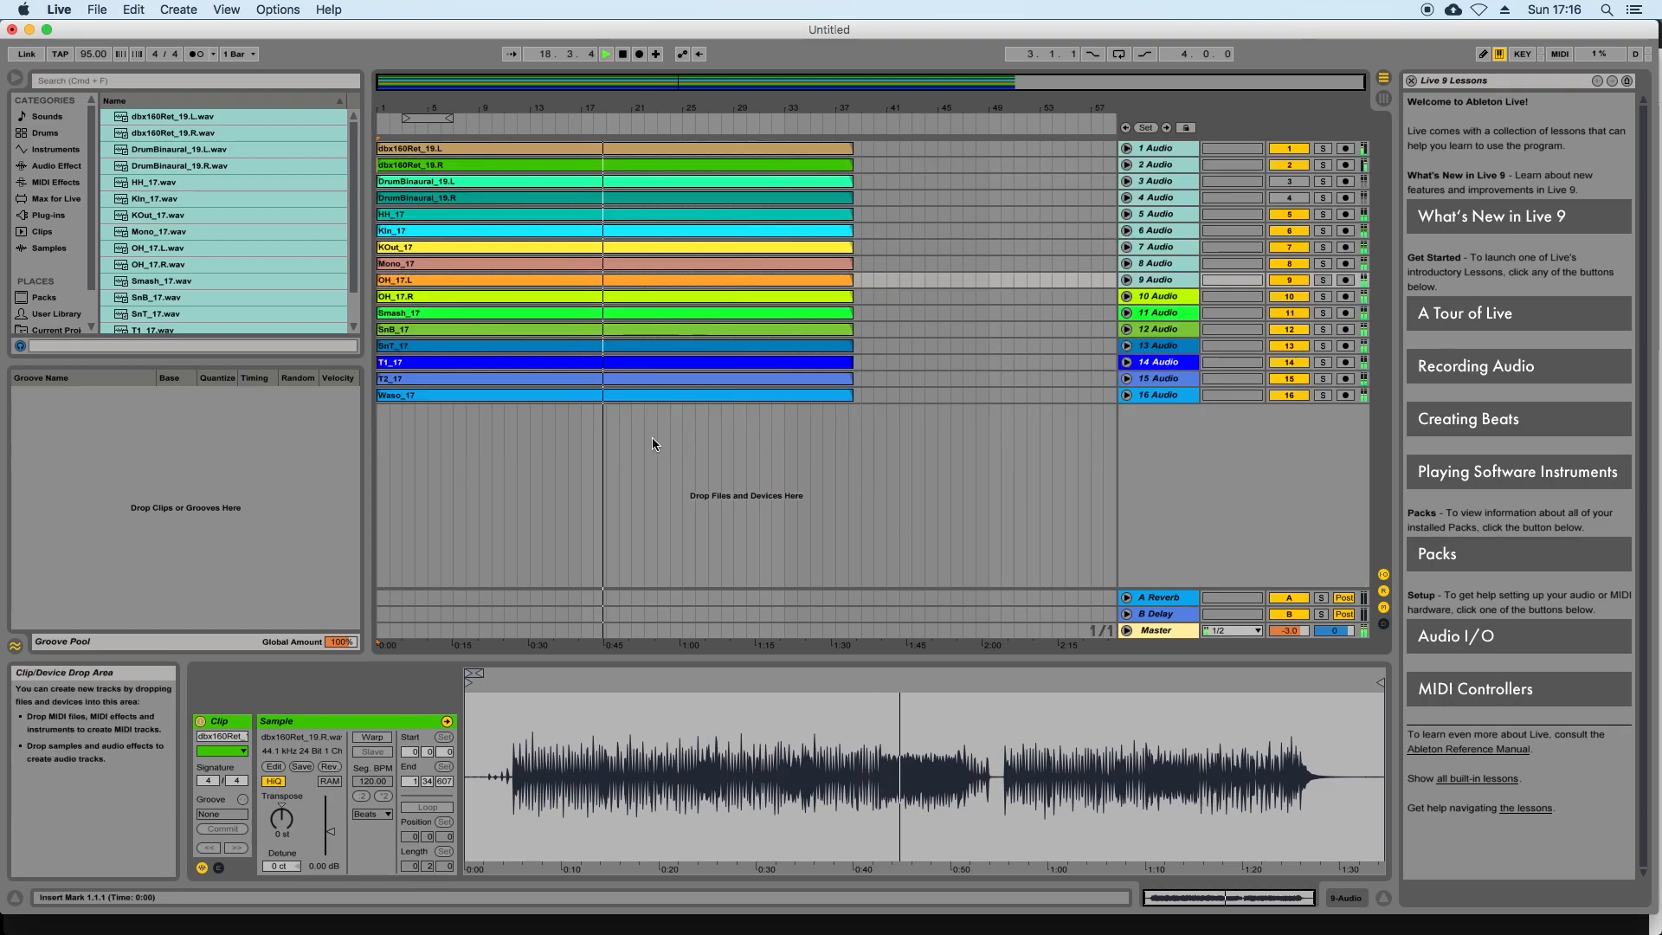
alt+click(1128, 248)
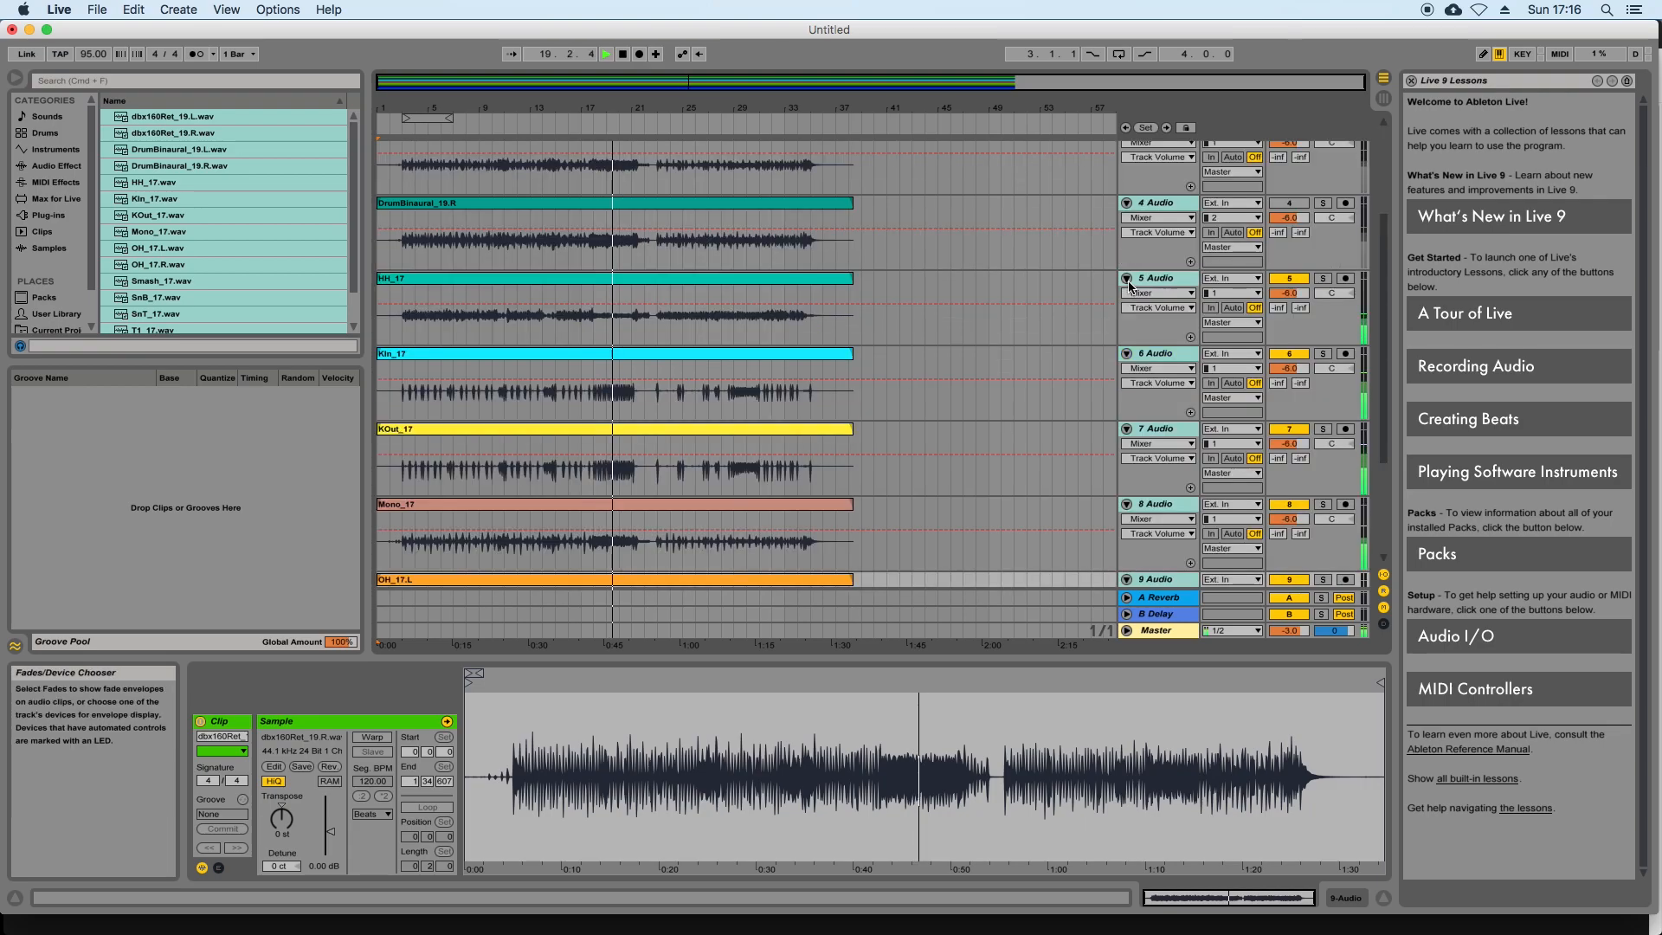
alt+click(1128, 279)
click(823, 395)
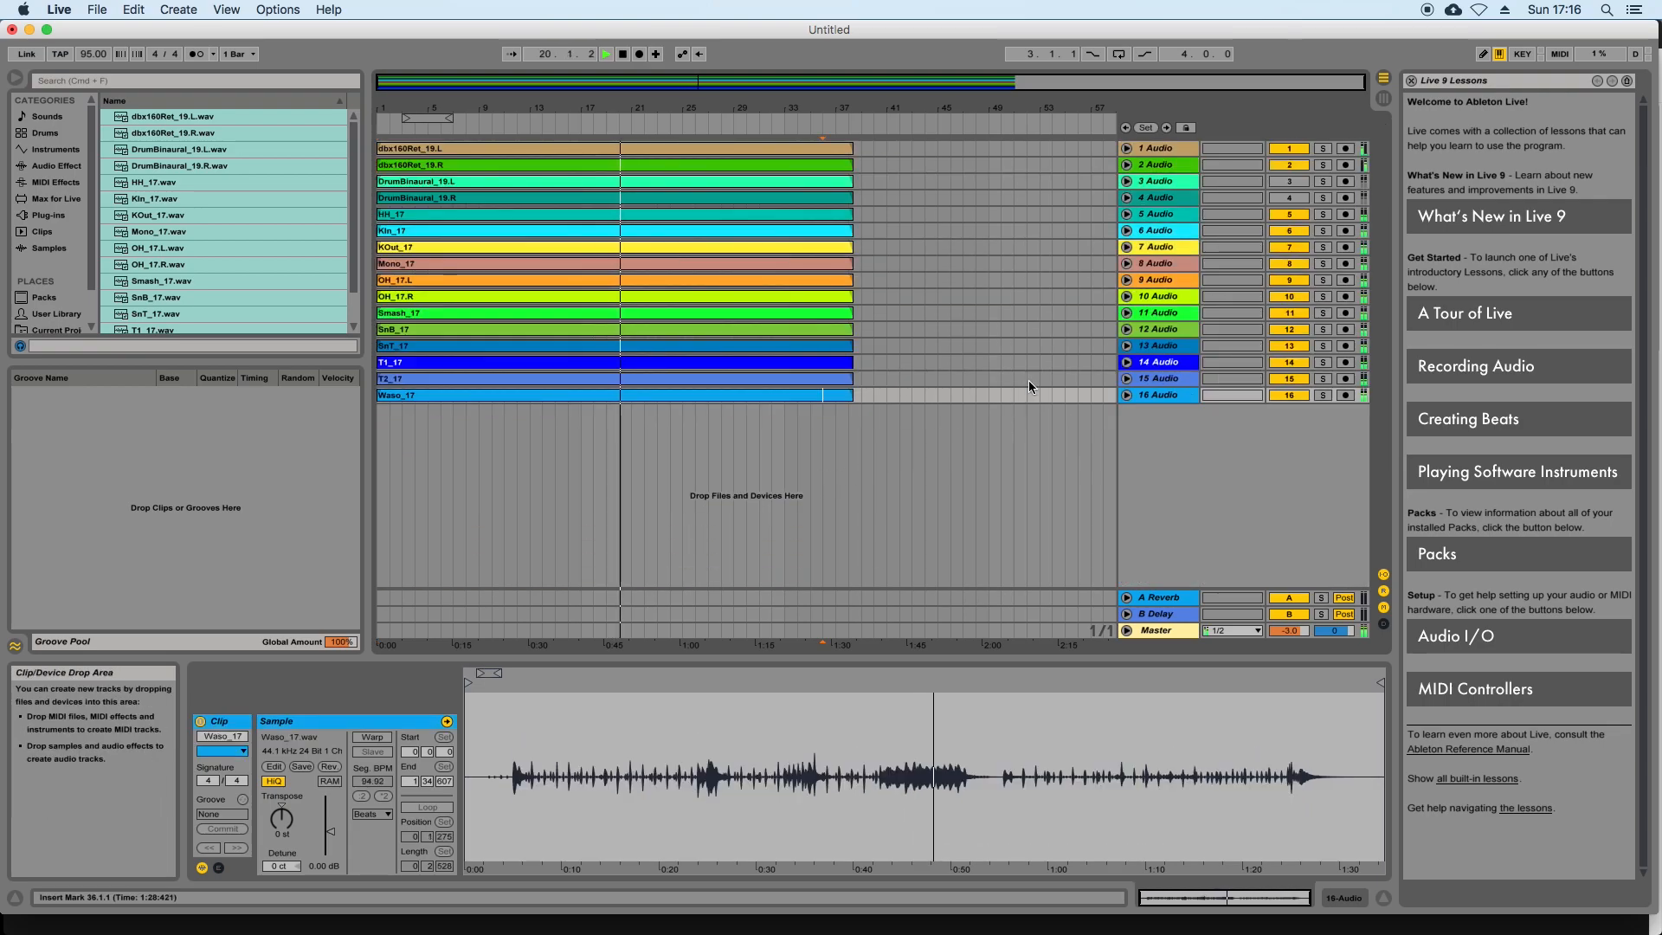
click(1126, 329)
click(1126, 329)
click(1126, 264)
click(1126, 264)
click(876, 457)
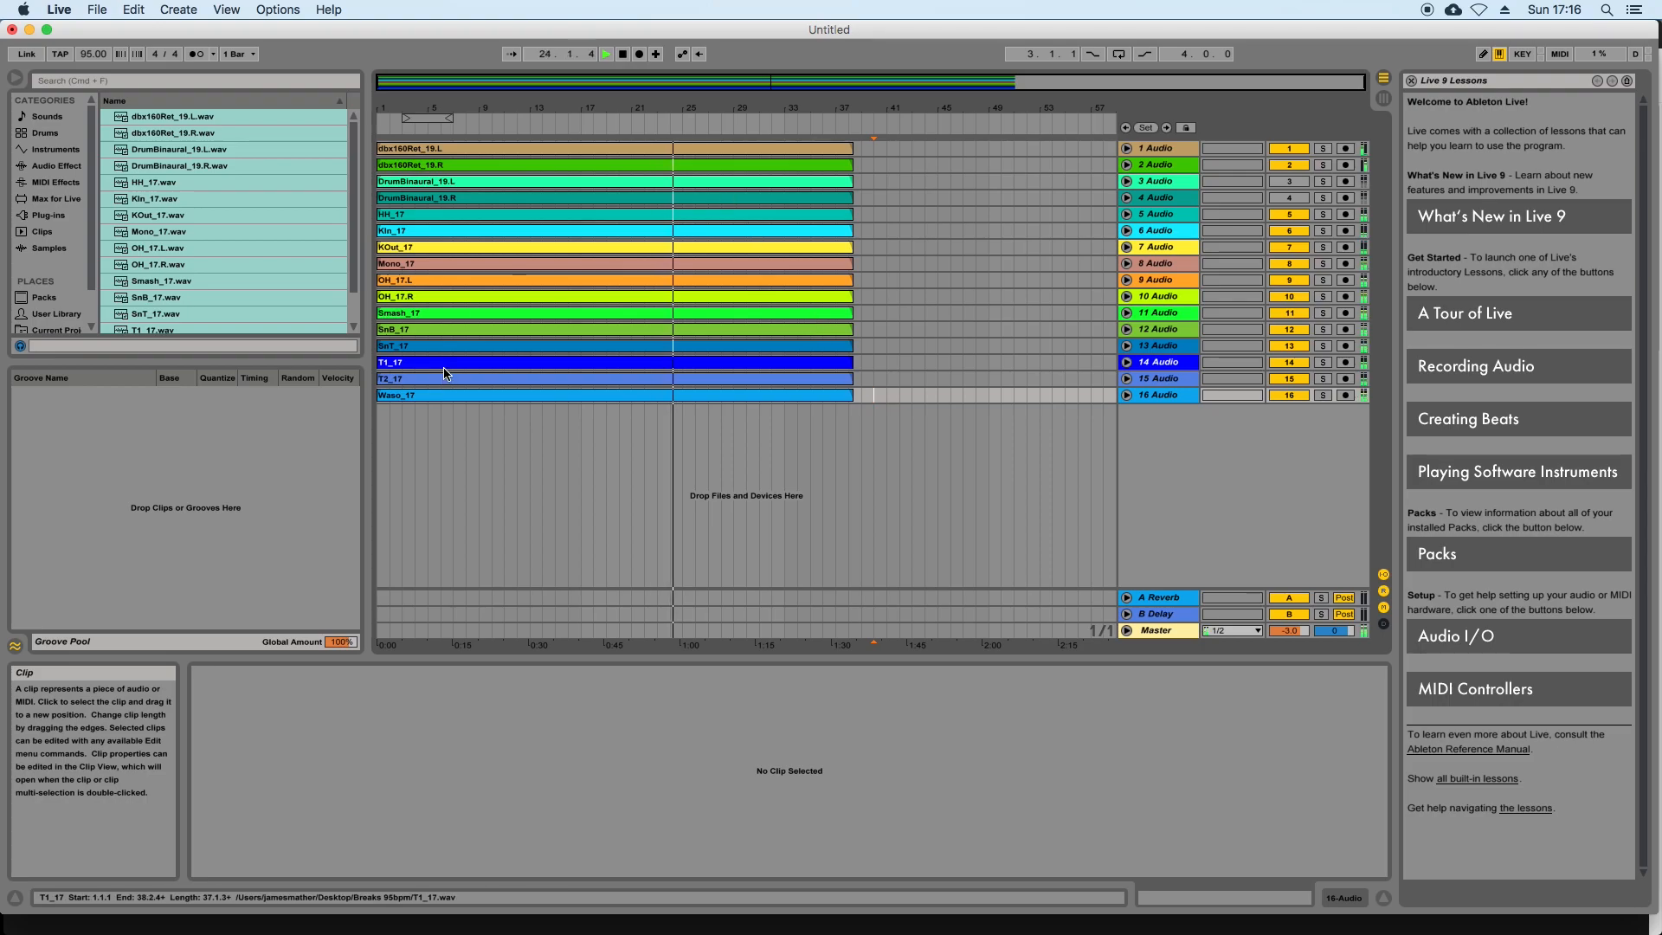
Stop playback and solo tracks 1 and 2 together in the Session mixer
key(space)
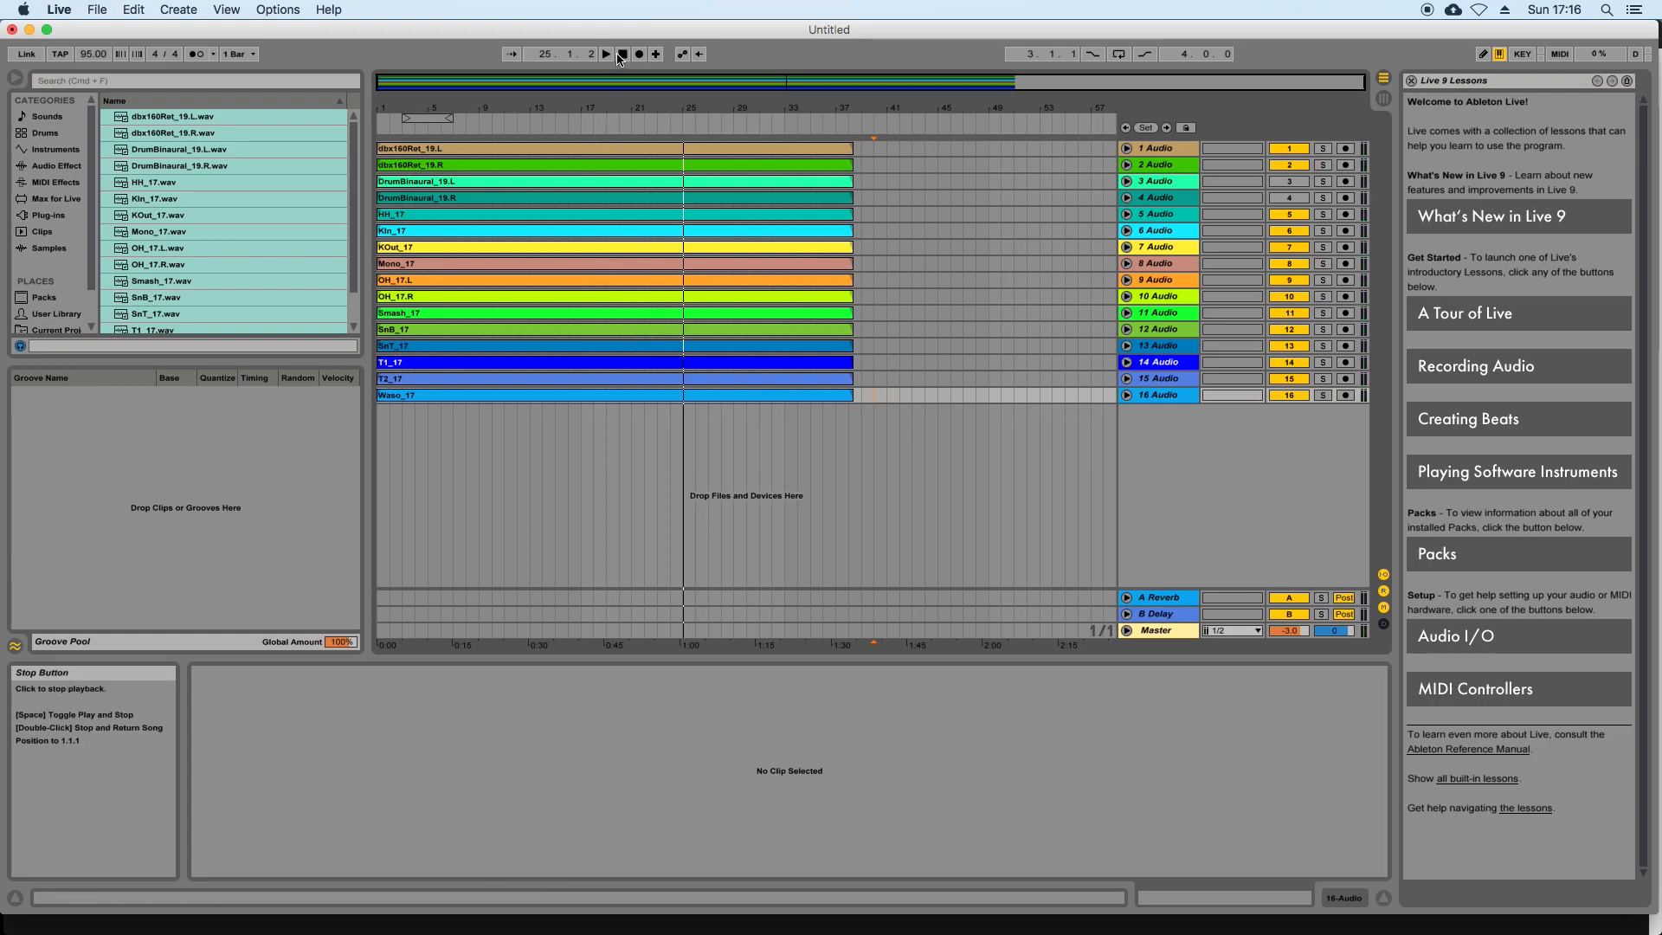
key(Tab)
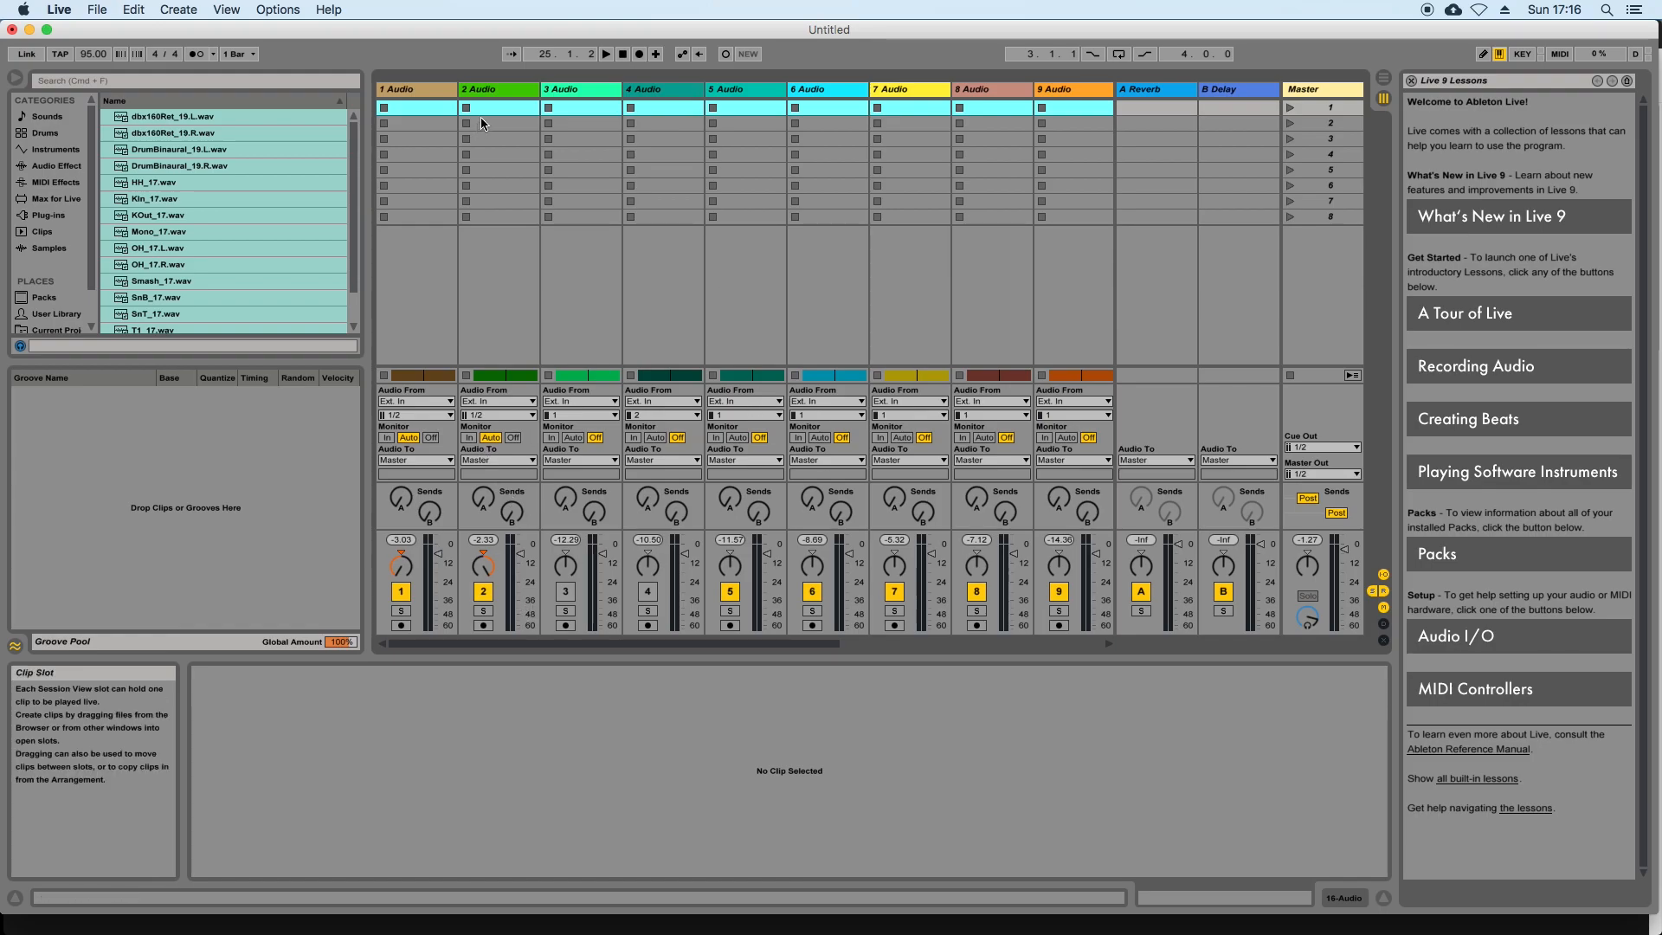
click(483, 611)
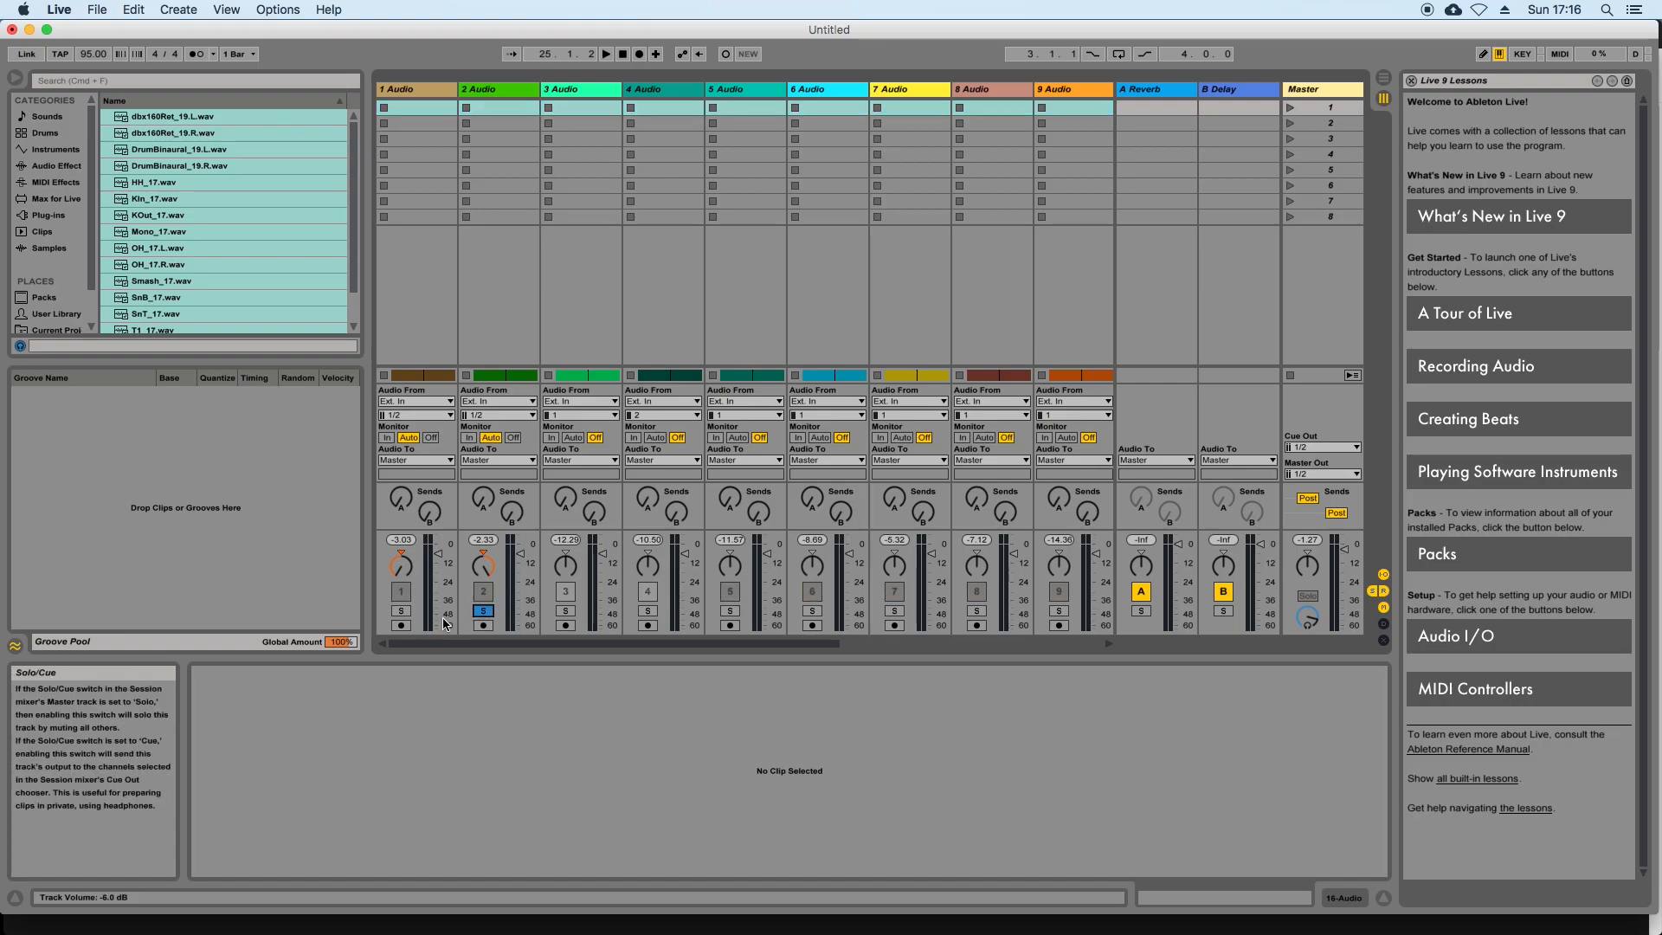
click(487, 611)
click(402, 611)
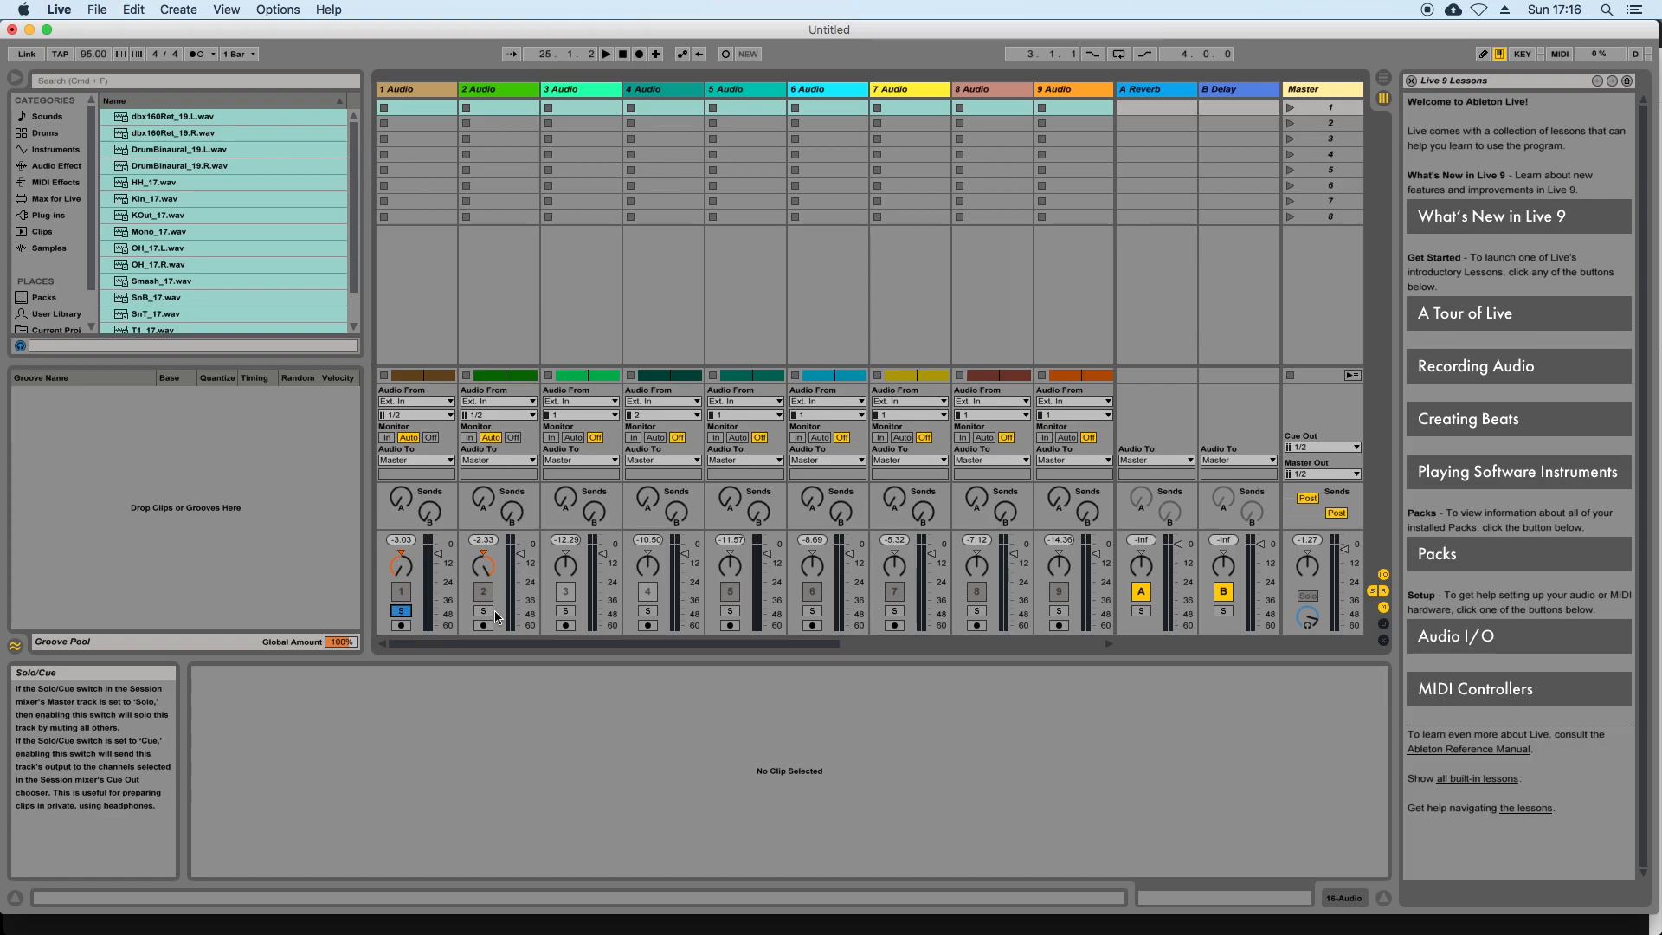
click(400, 612)
click(483, 612)
click(401, 612)
super+click(483, 611)
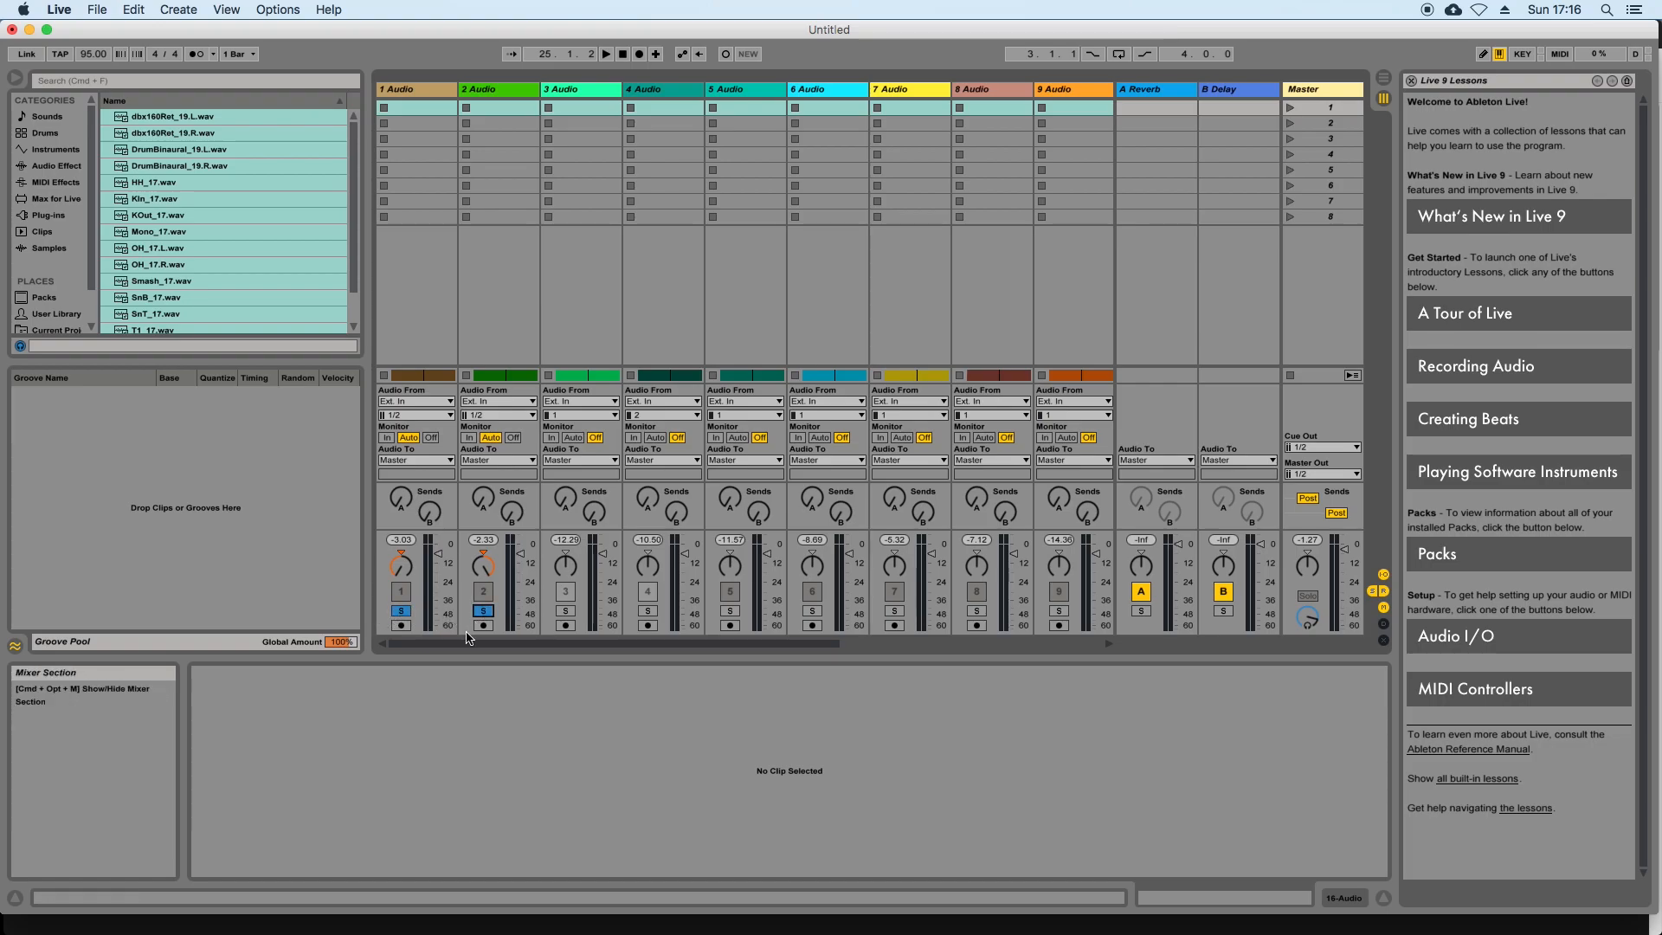
Play the two soloed tracks, stop, and return the song position to the start of the Arrangement
key(space)
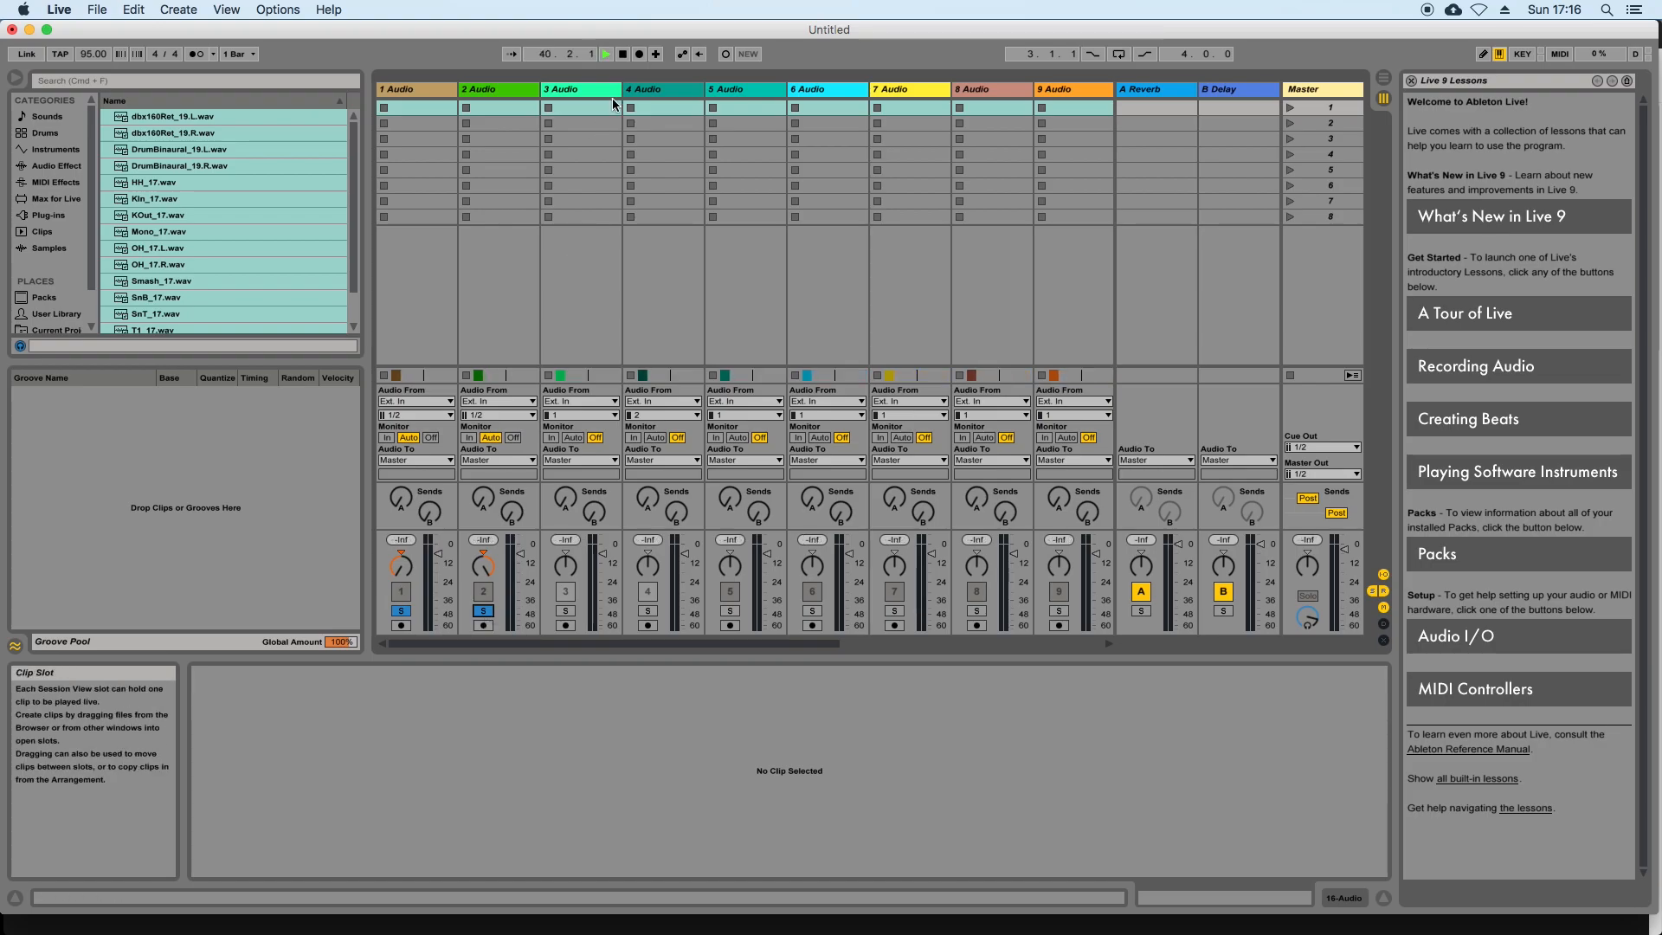
key(Tab)
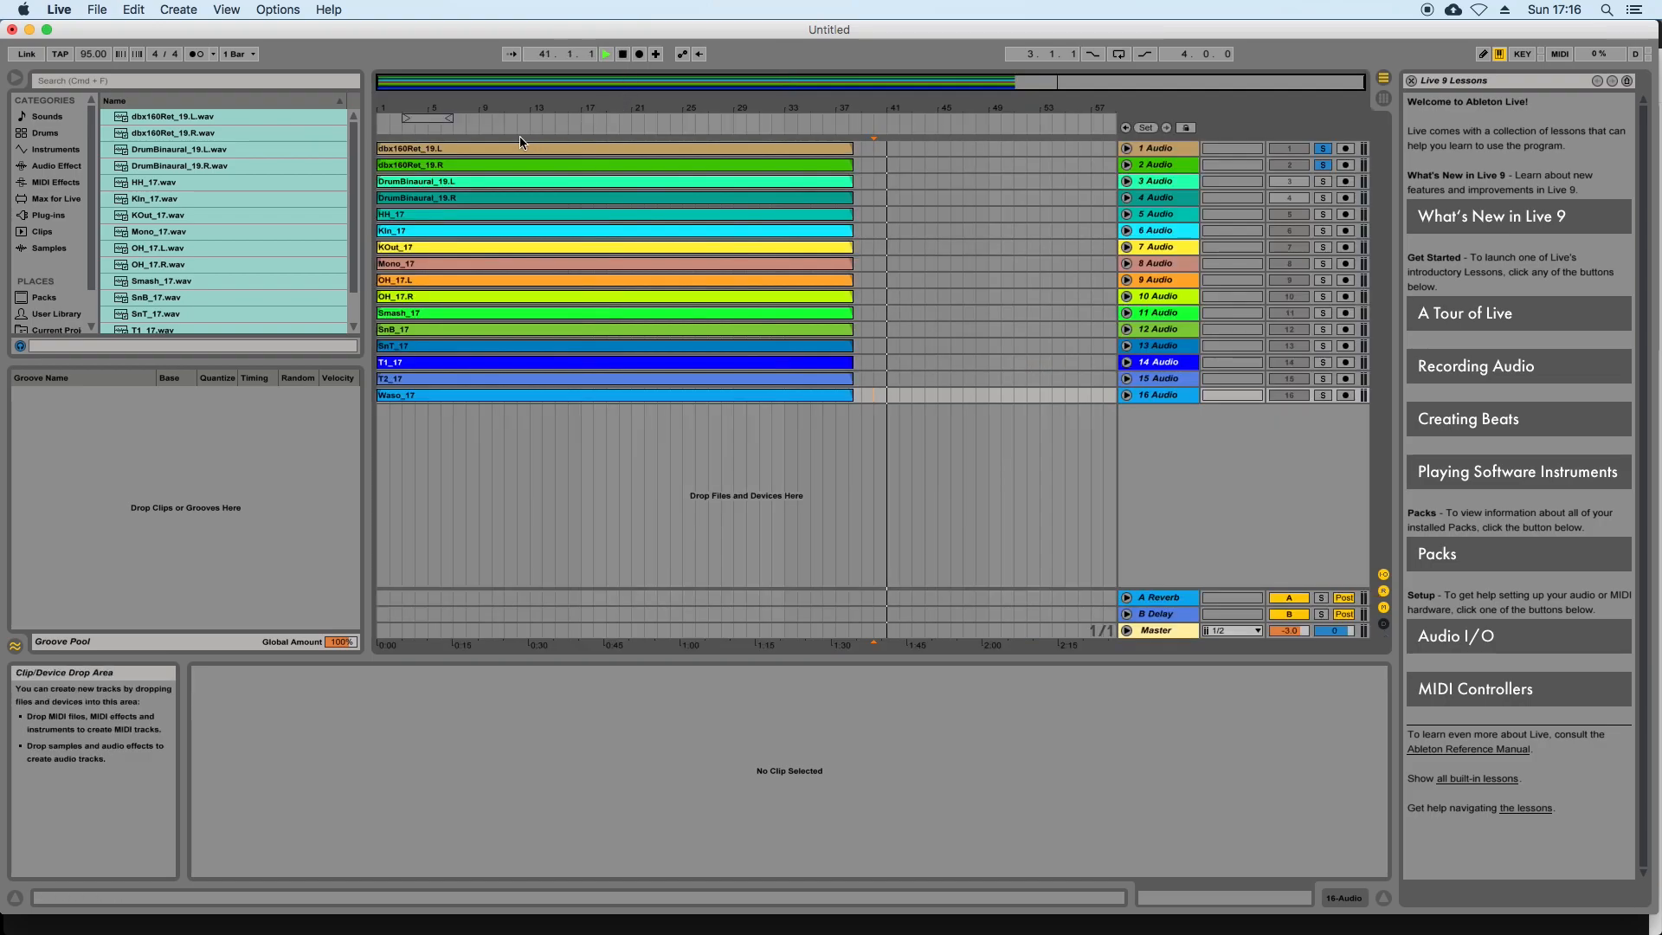
key(Tab)
key(Tab)
click(623, 54)
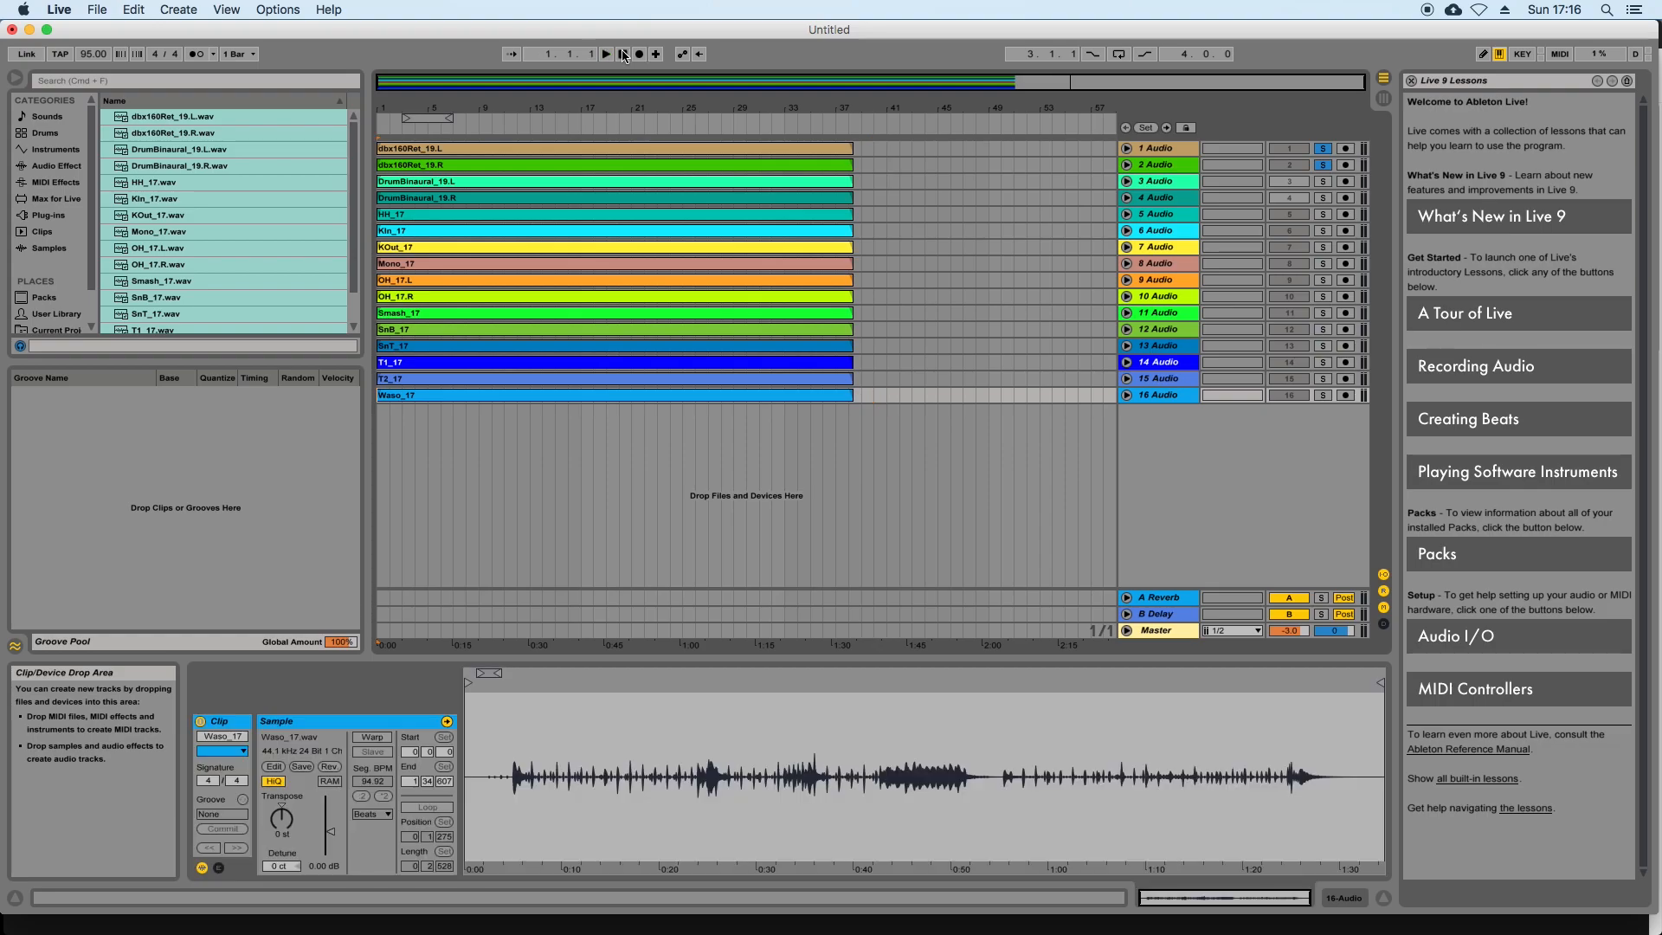
Unfold the dbx160Ret_19.L track and switch on an eight-bar arrangement loop starting at bar 23
click(1126, 148)
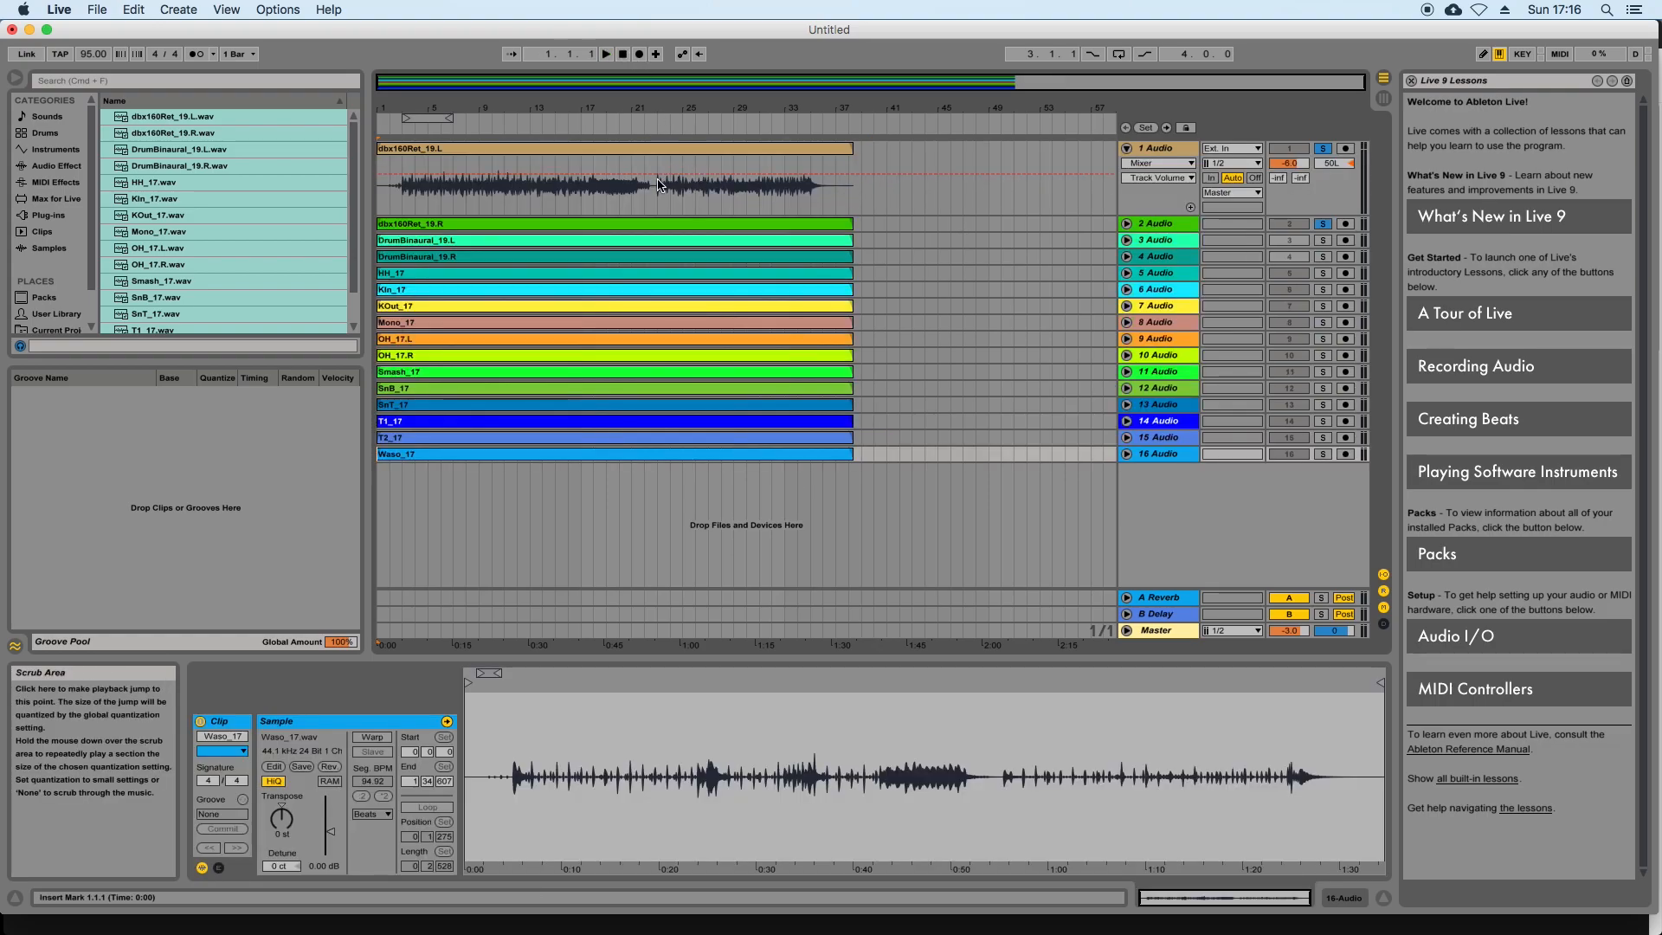
click(1119, 53)
drag(448, 121, 760, 122)
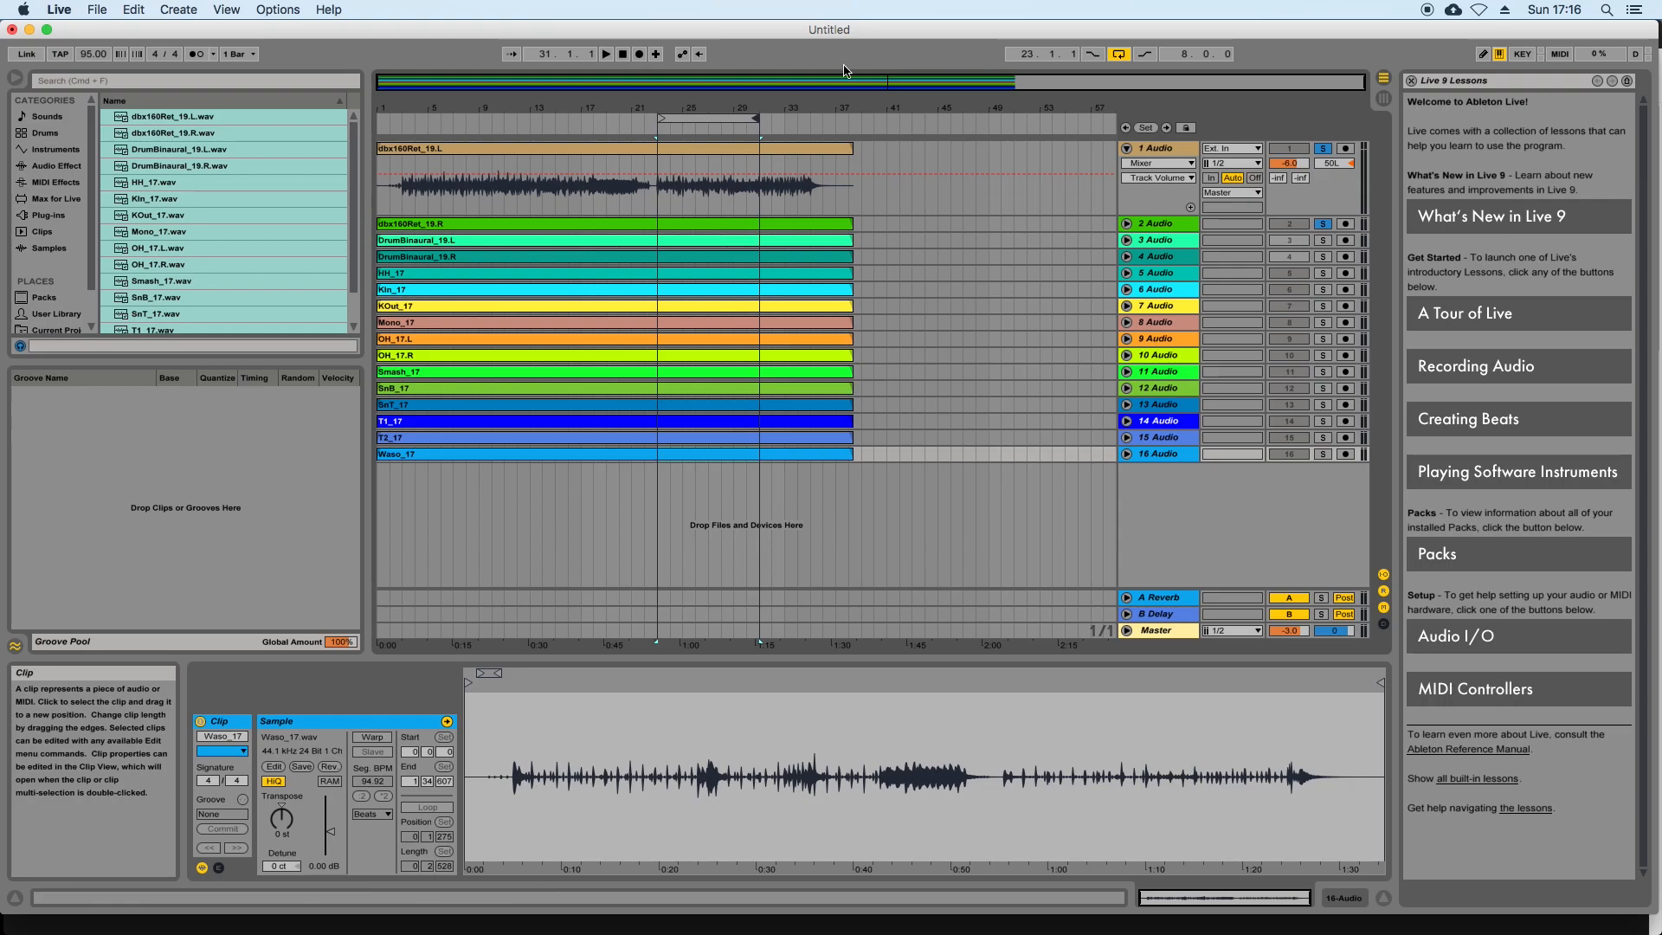
Play the loop in the Session view, audition the sends on tracks 1 and 2, and stop playback
key(space)
key(Tab)
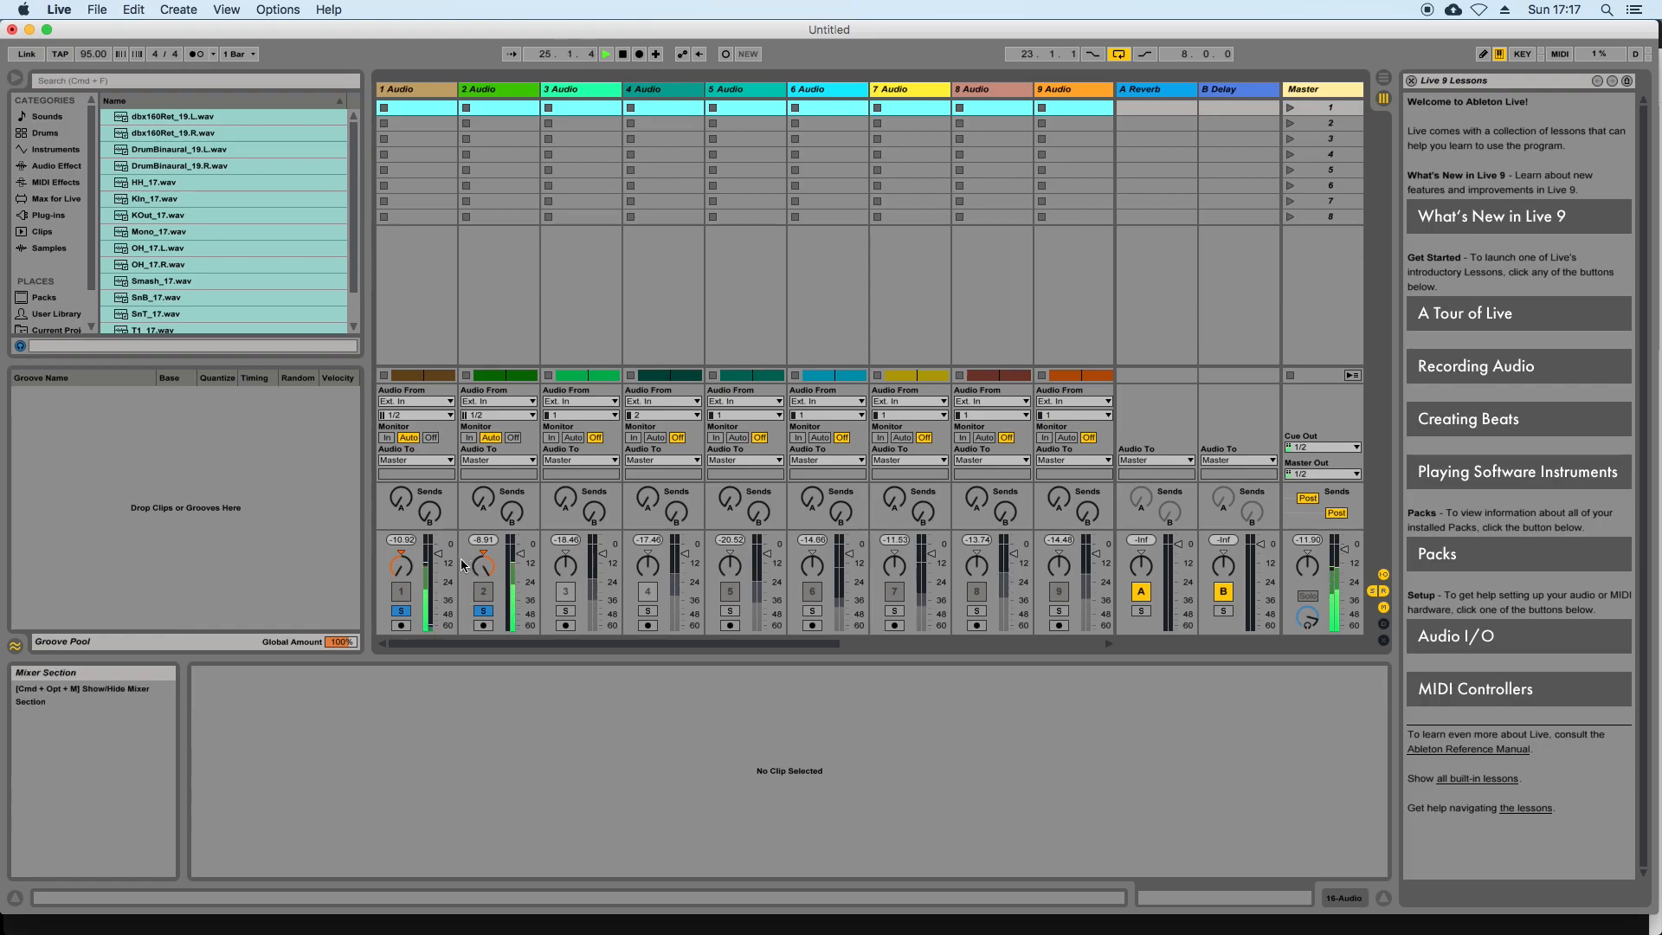
click(431, 92)
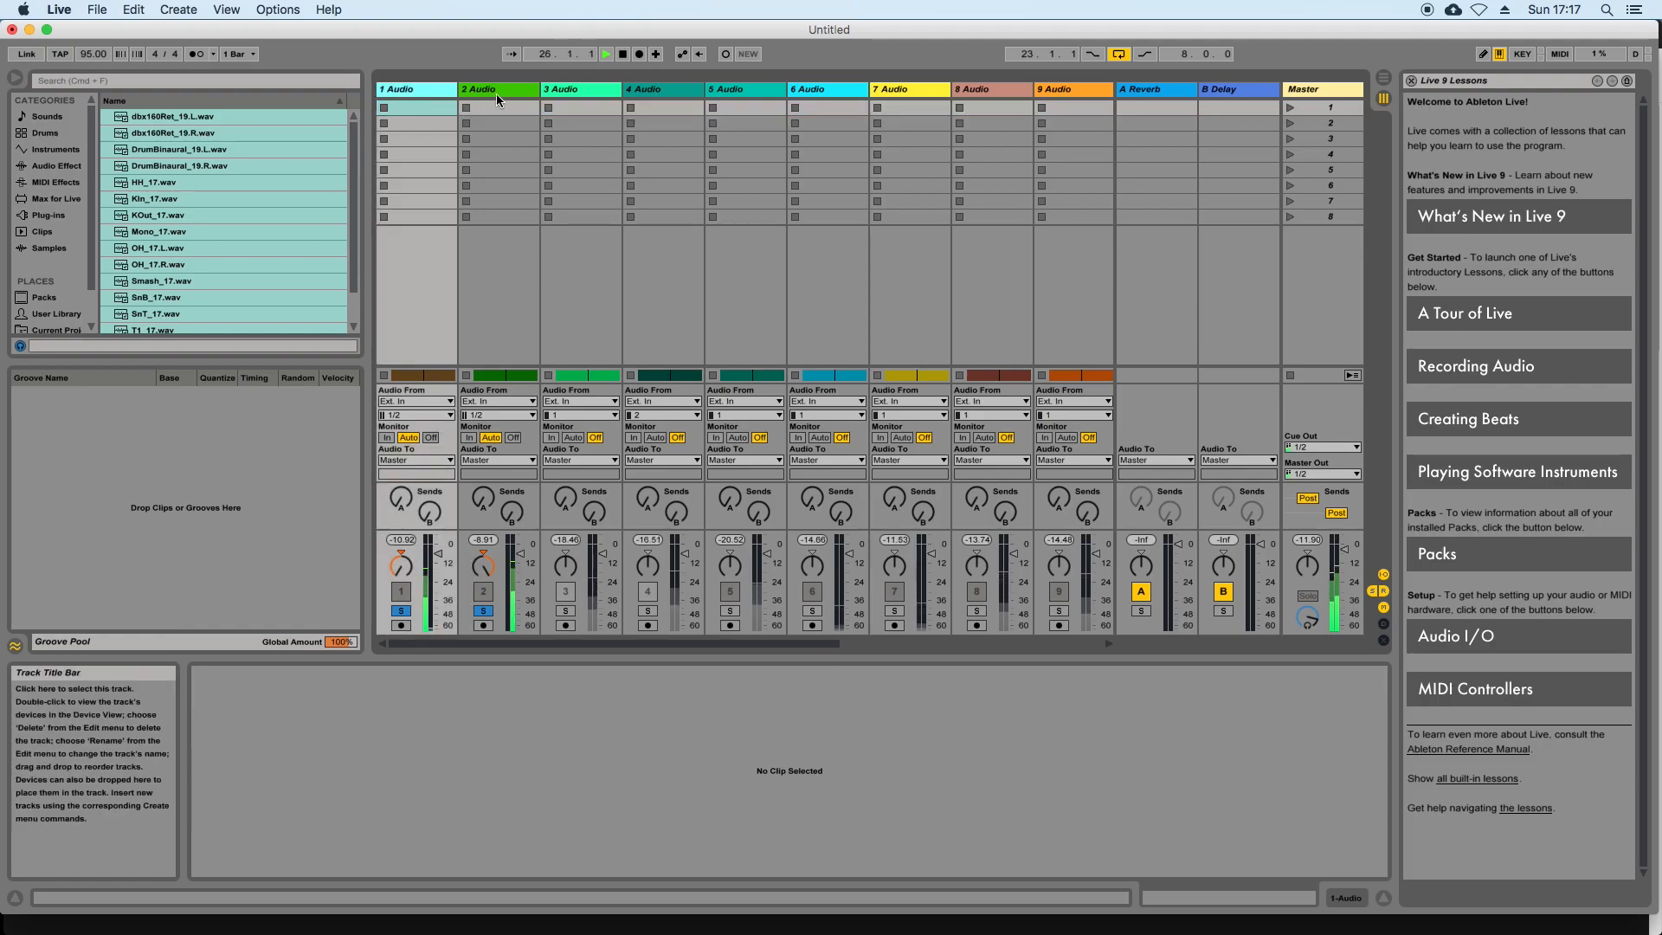
click(496, 92)
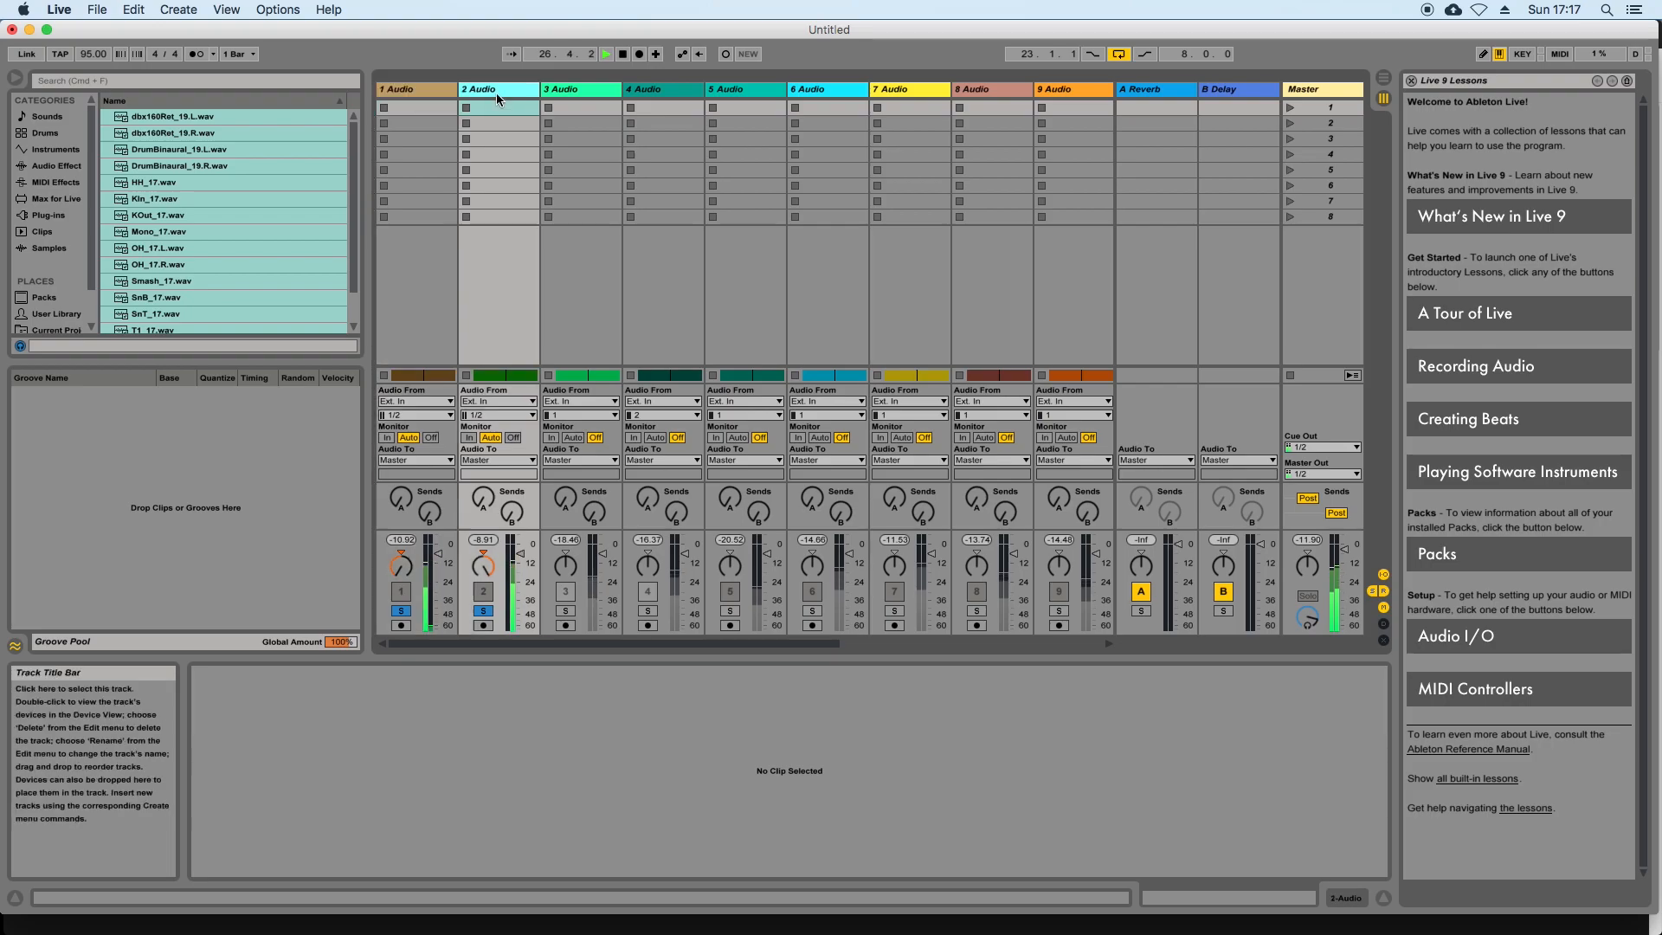
click(400, 87)
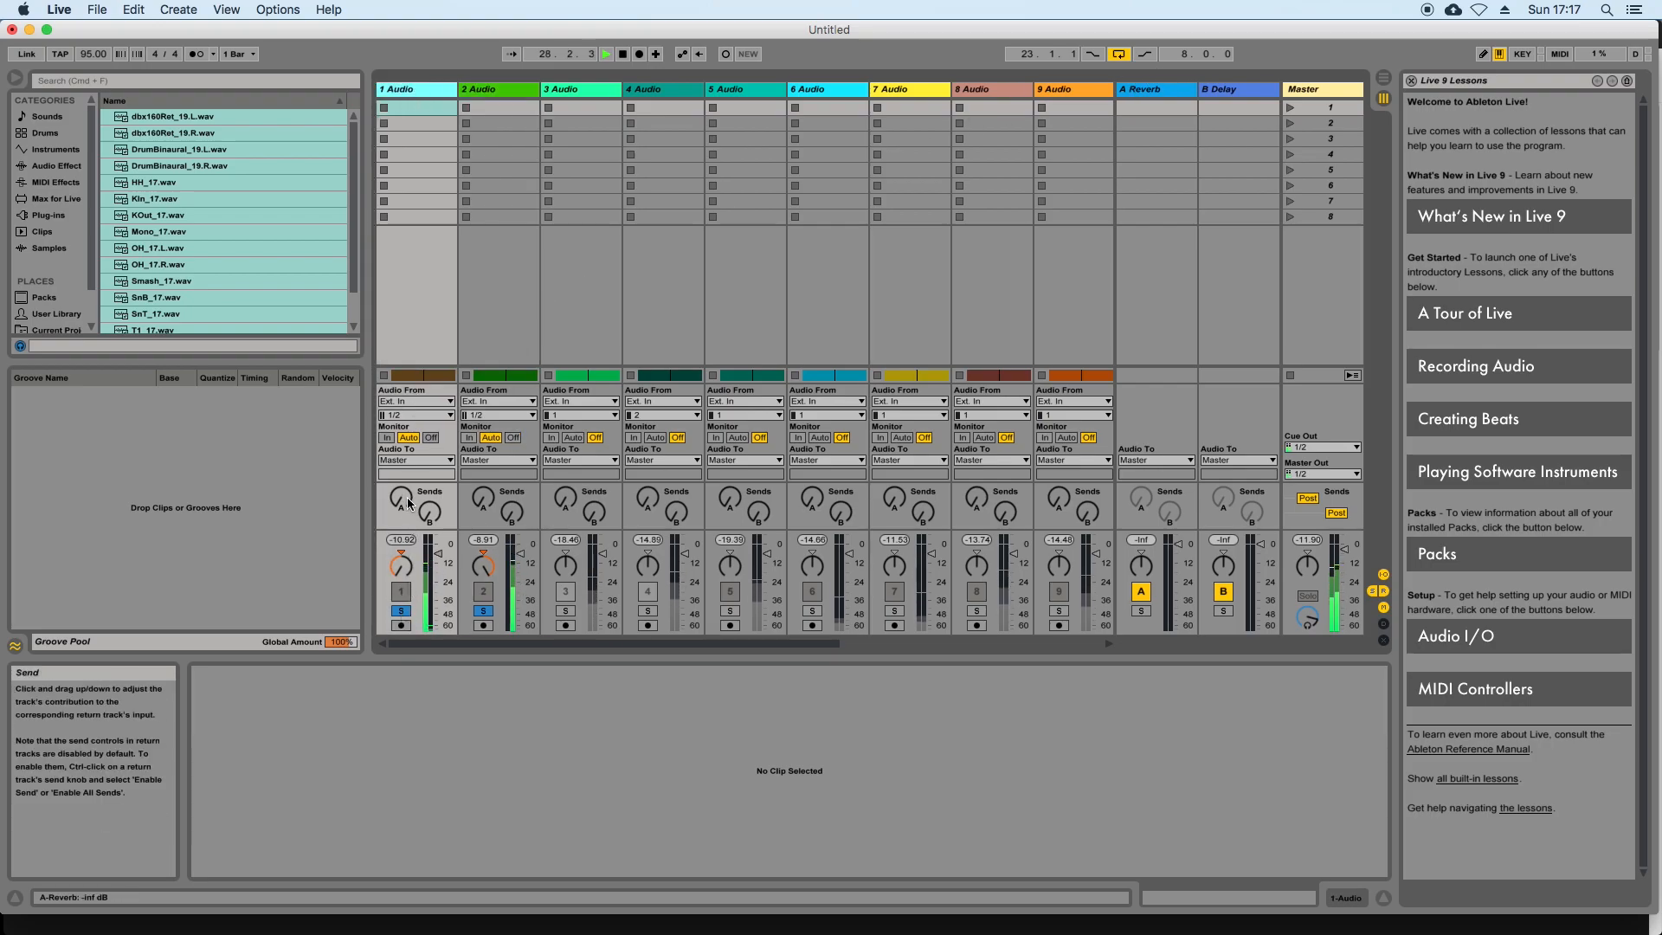
click(496, 92)
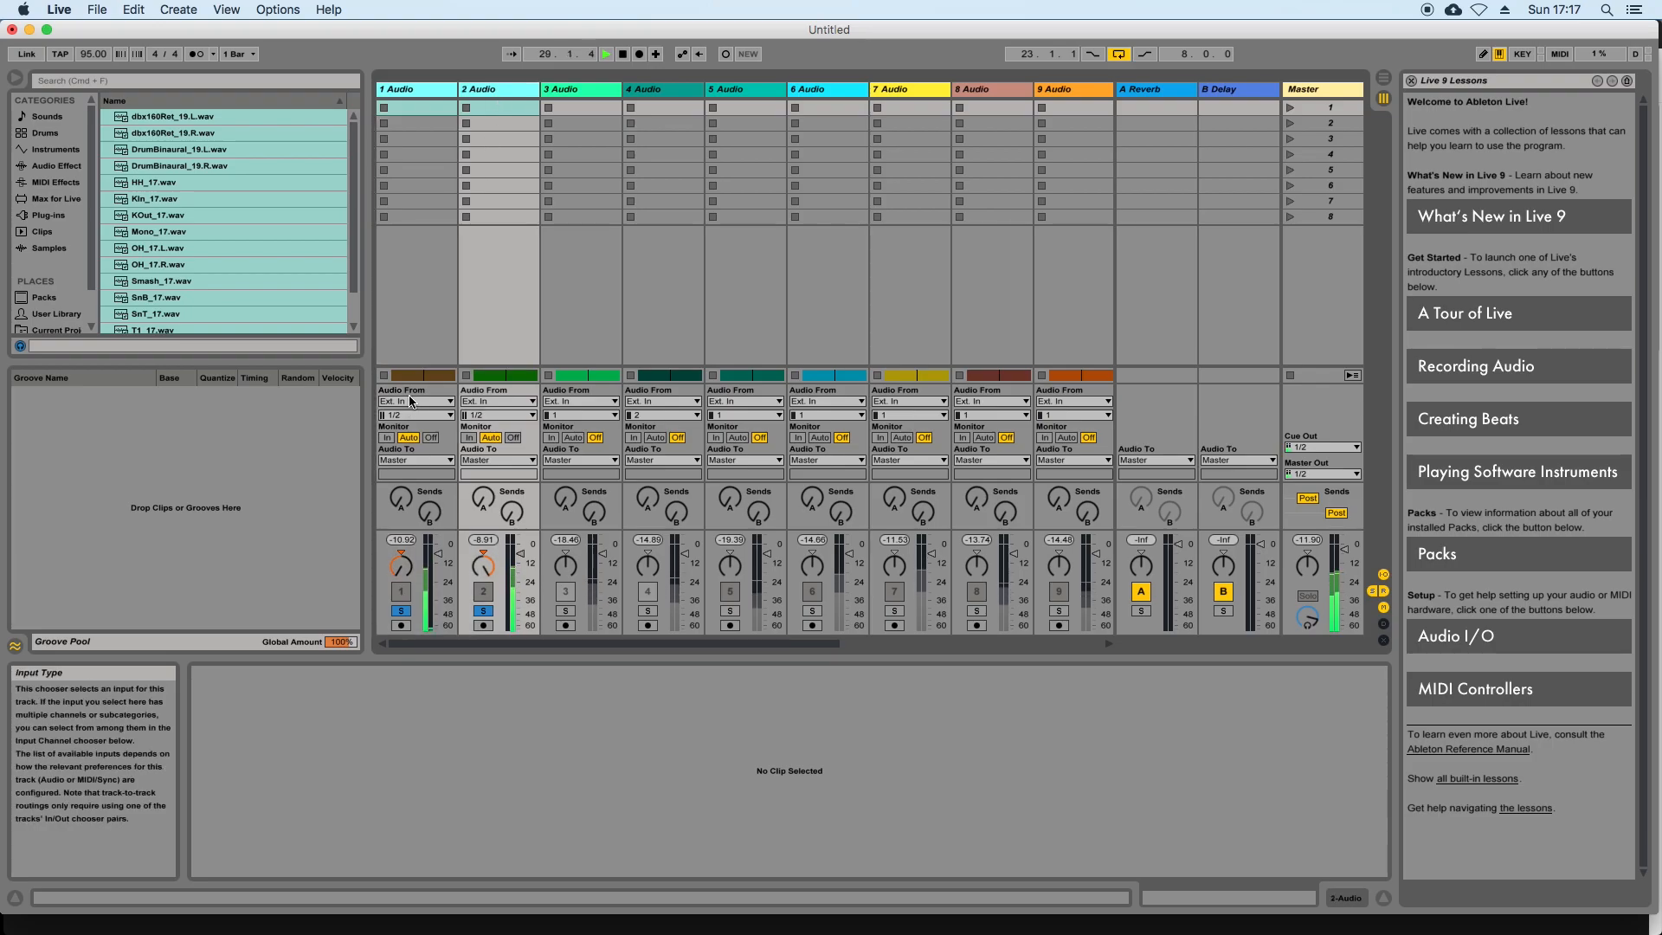
drag(401, 501, 397, 497)
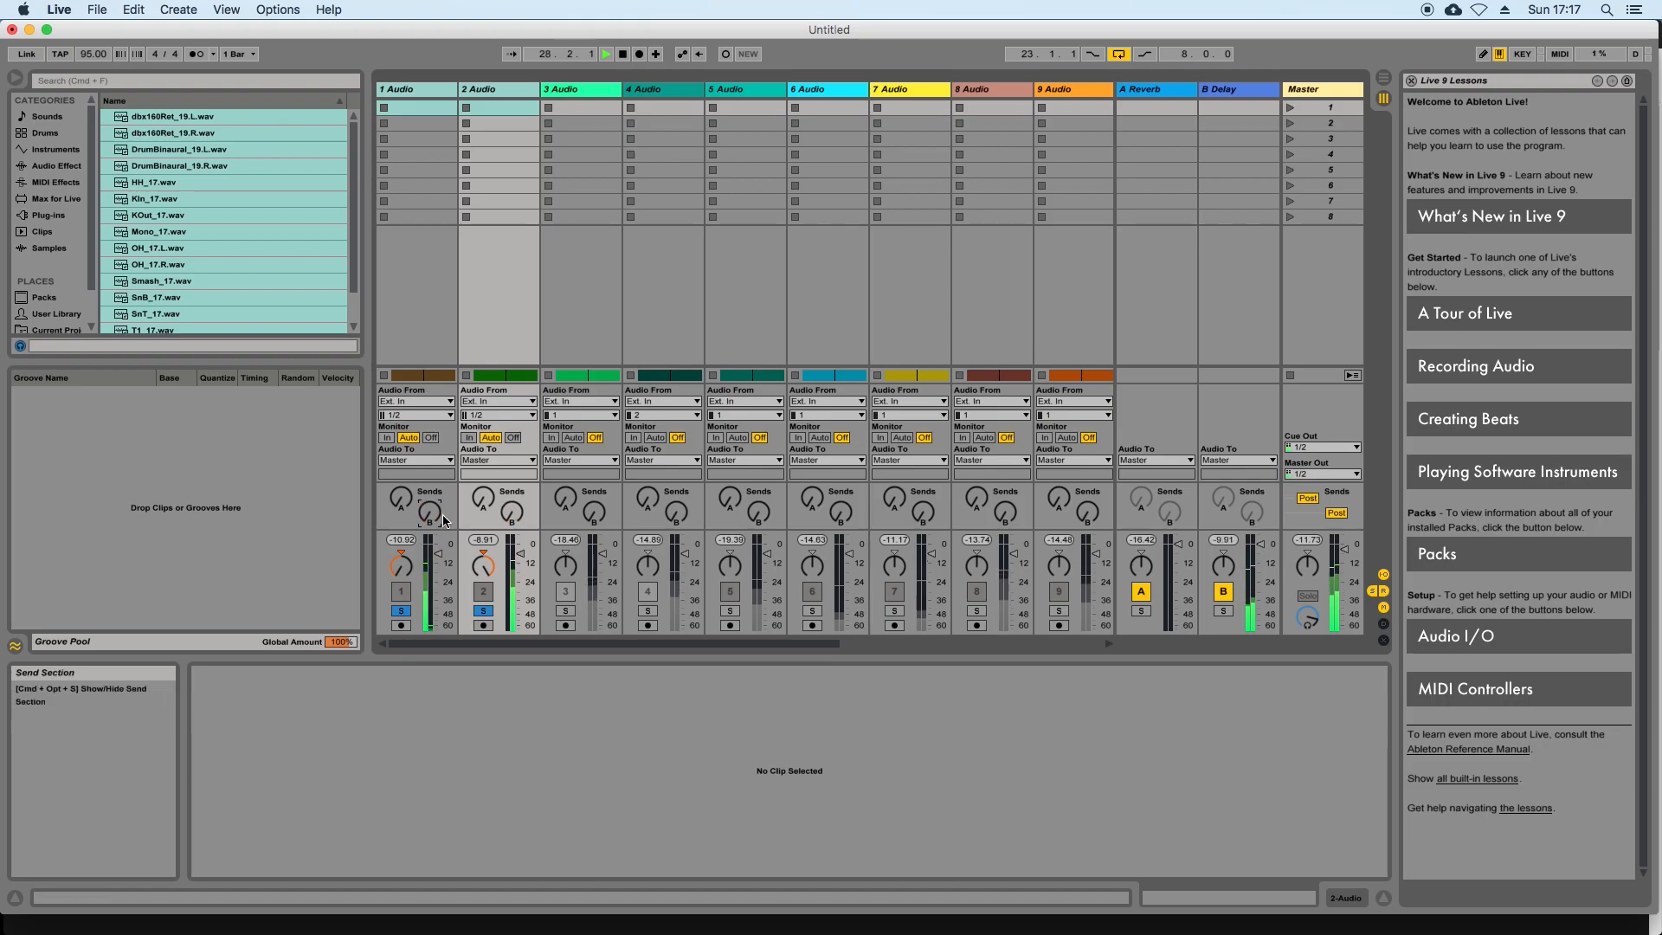
key(space)
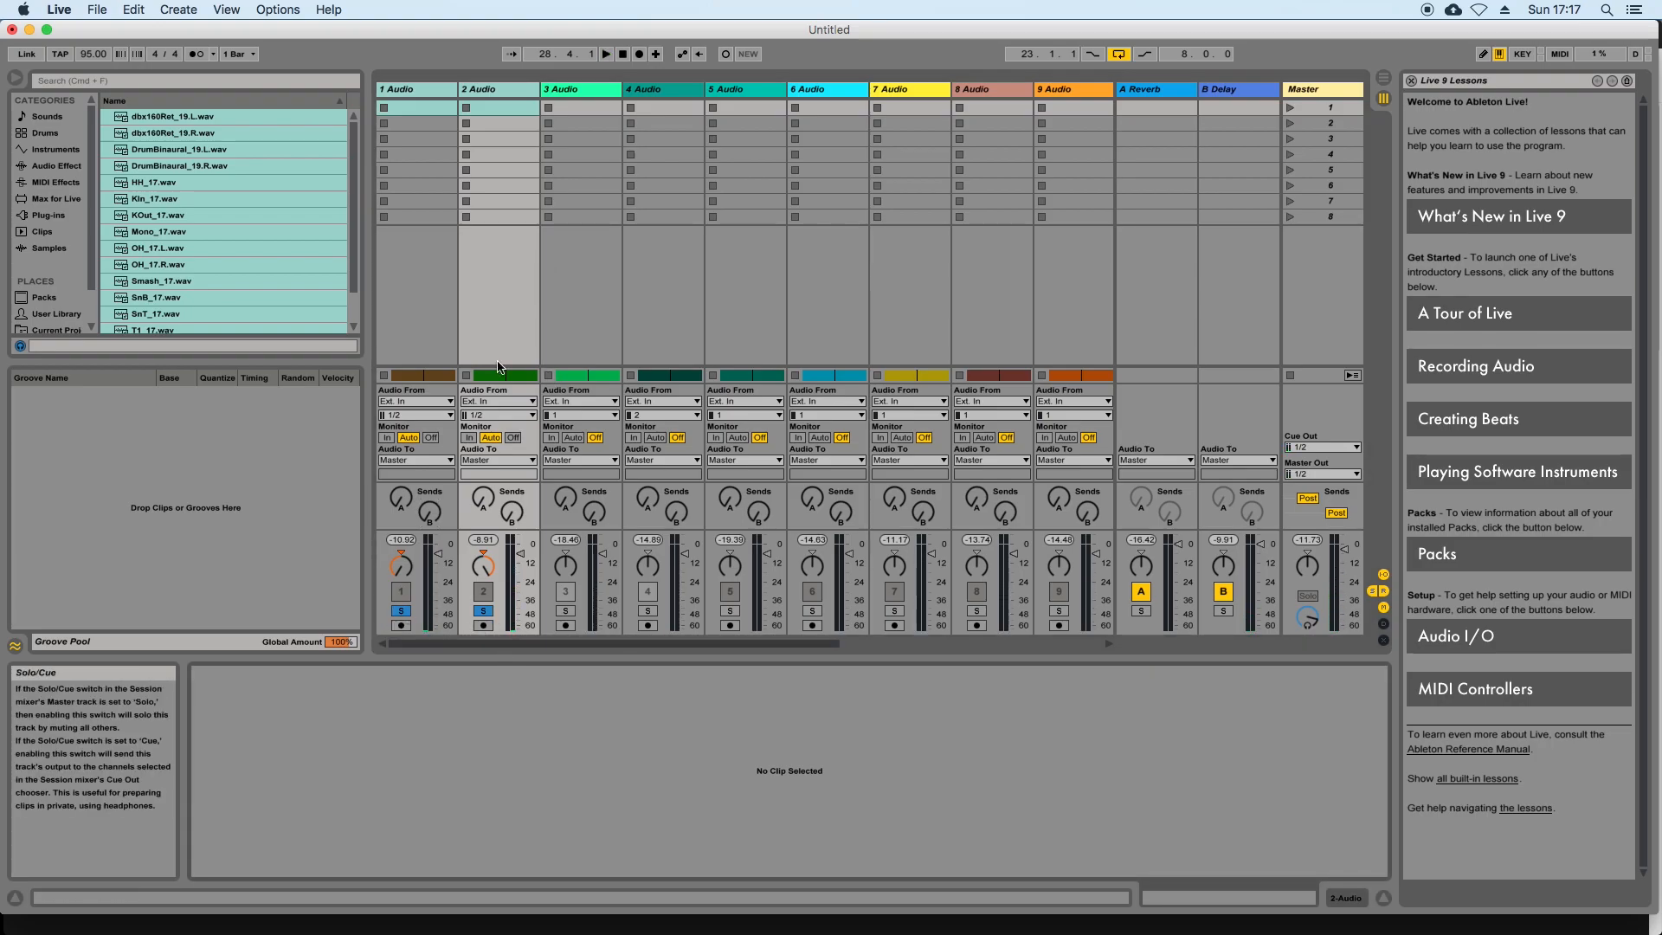
Rename track 1 as "compressed head L" and track 2 as "Compressed head r"
click(417, 90)
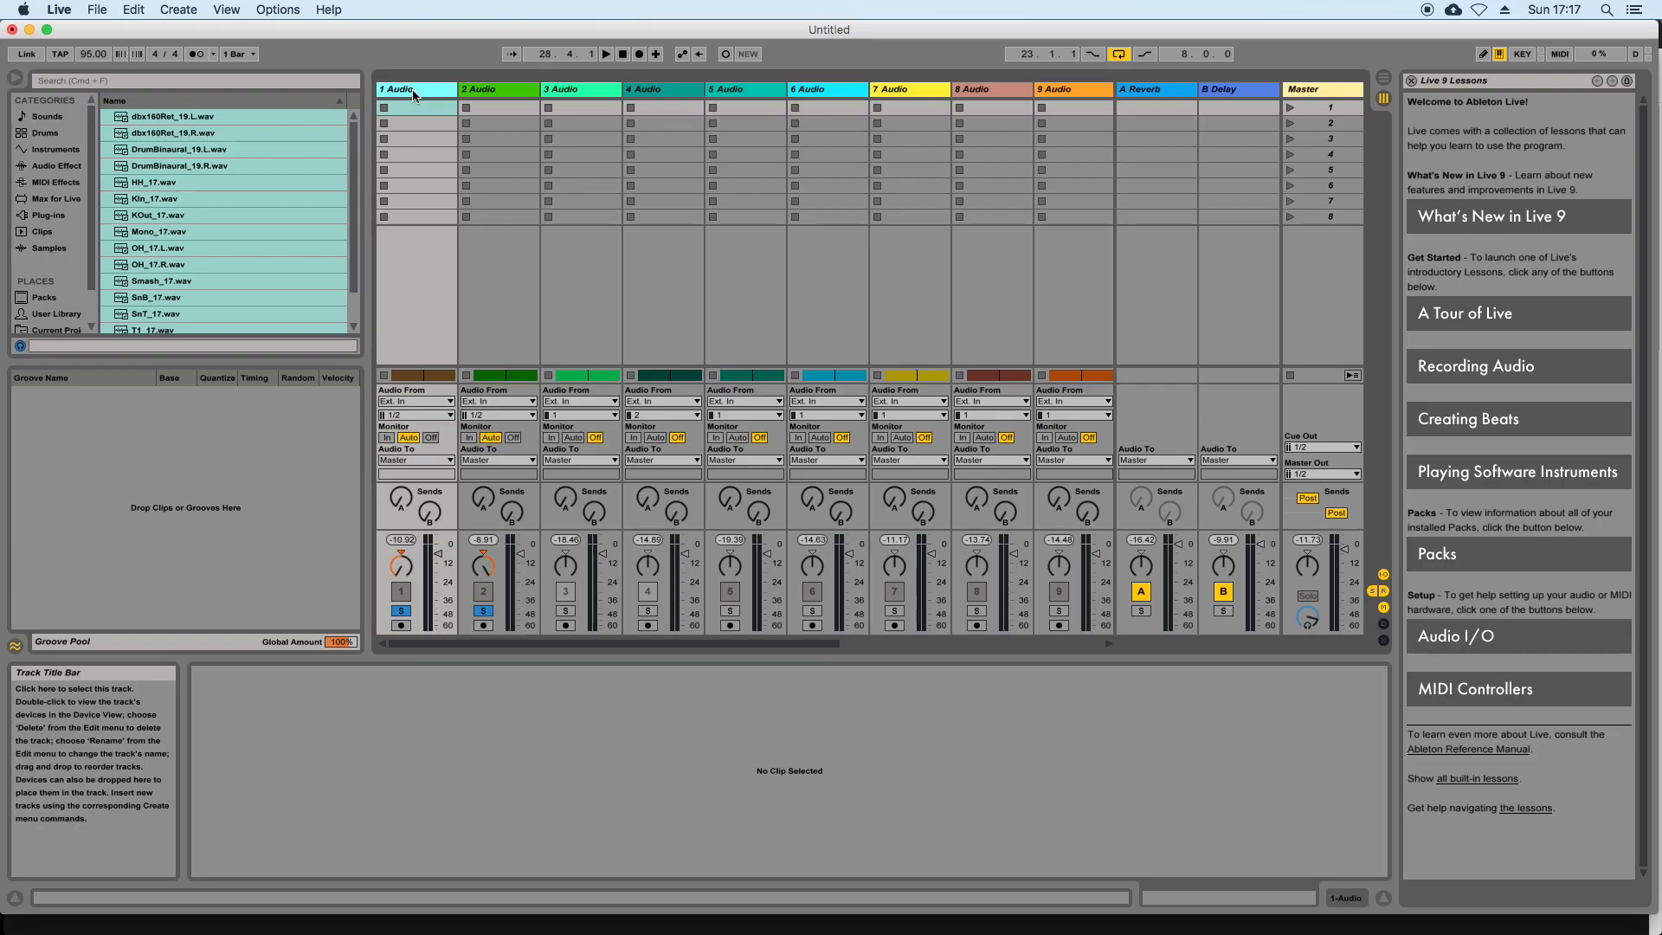
right_click(414, 94)
click(554, 160)
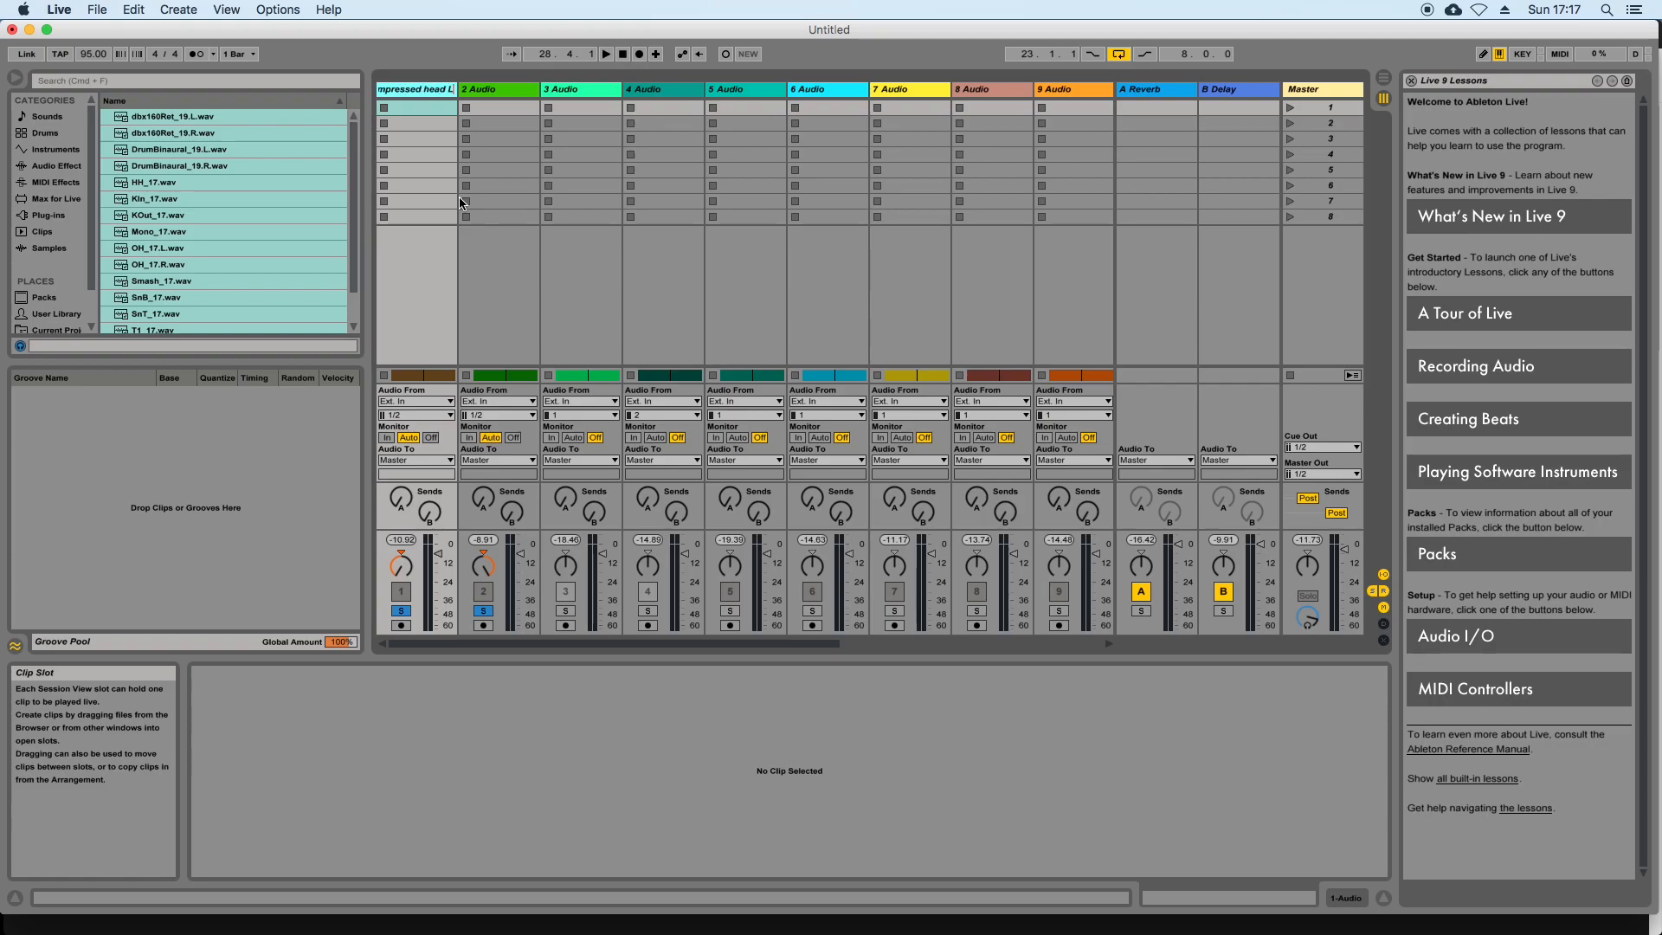
key(Tab)
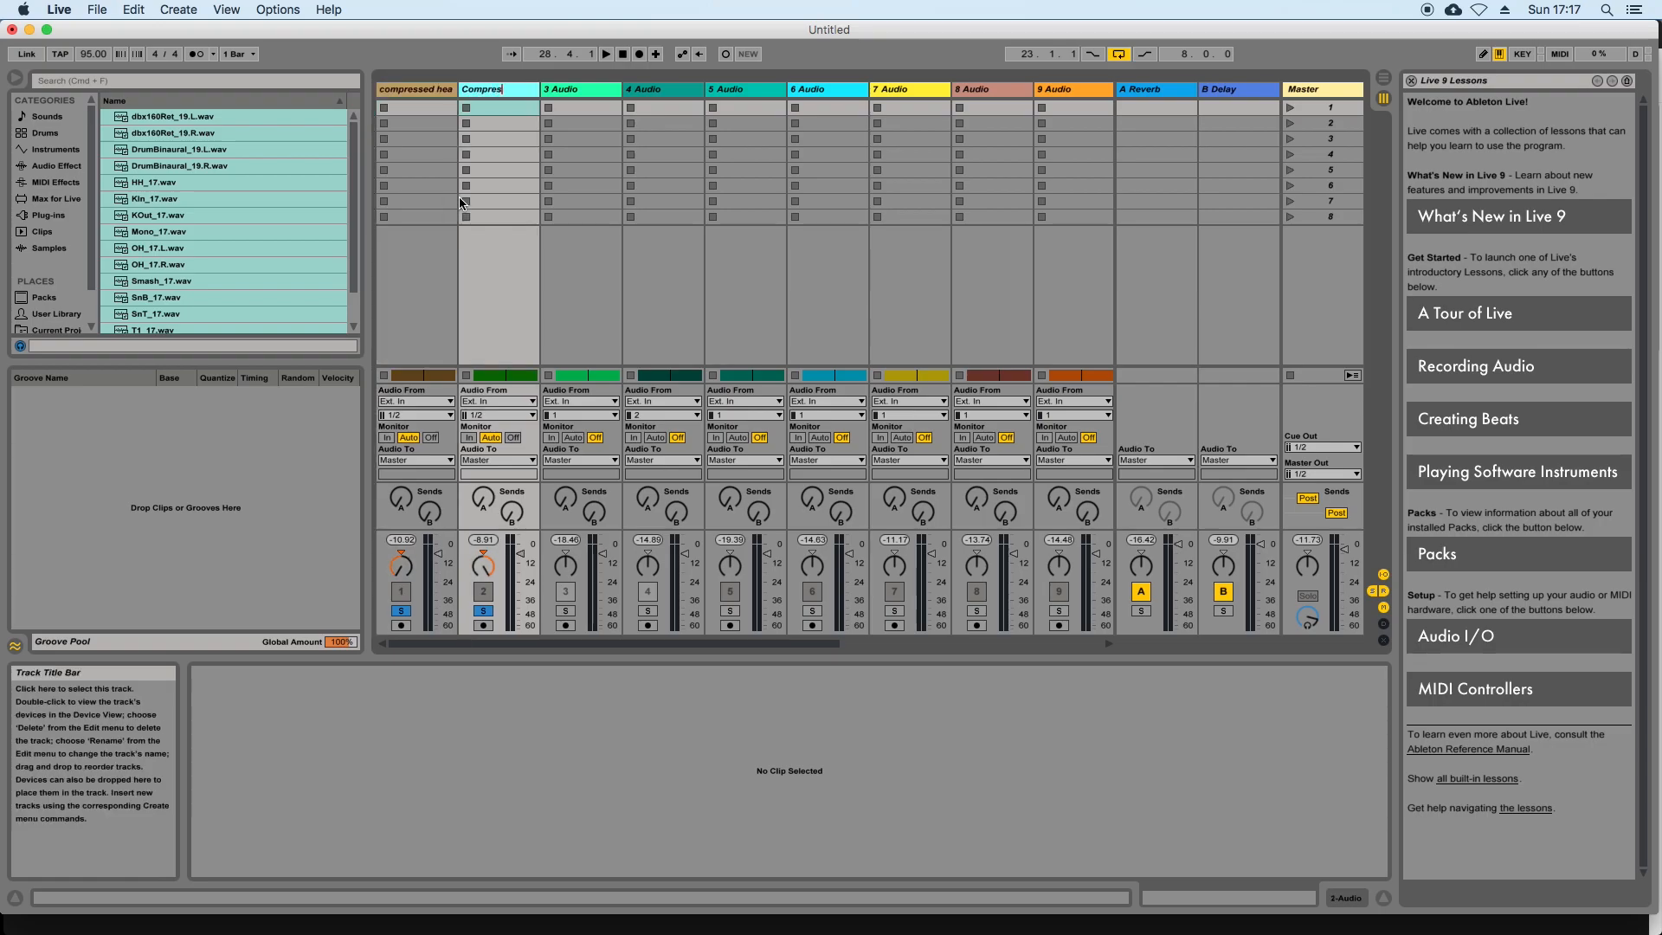
key(Return)
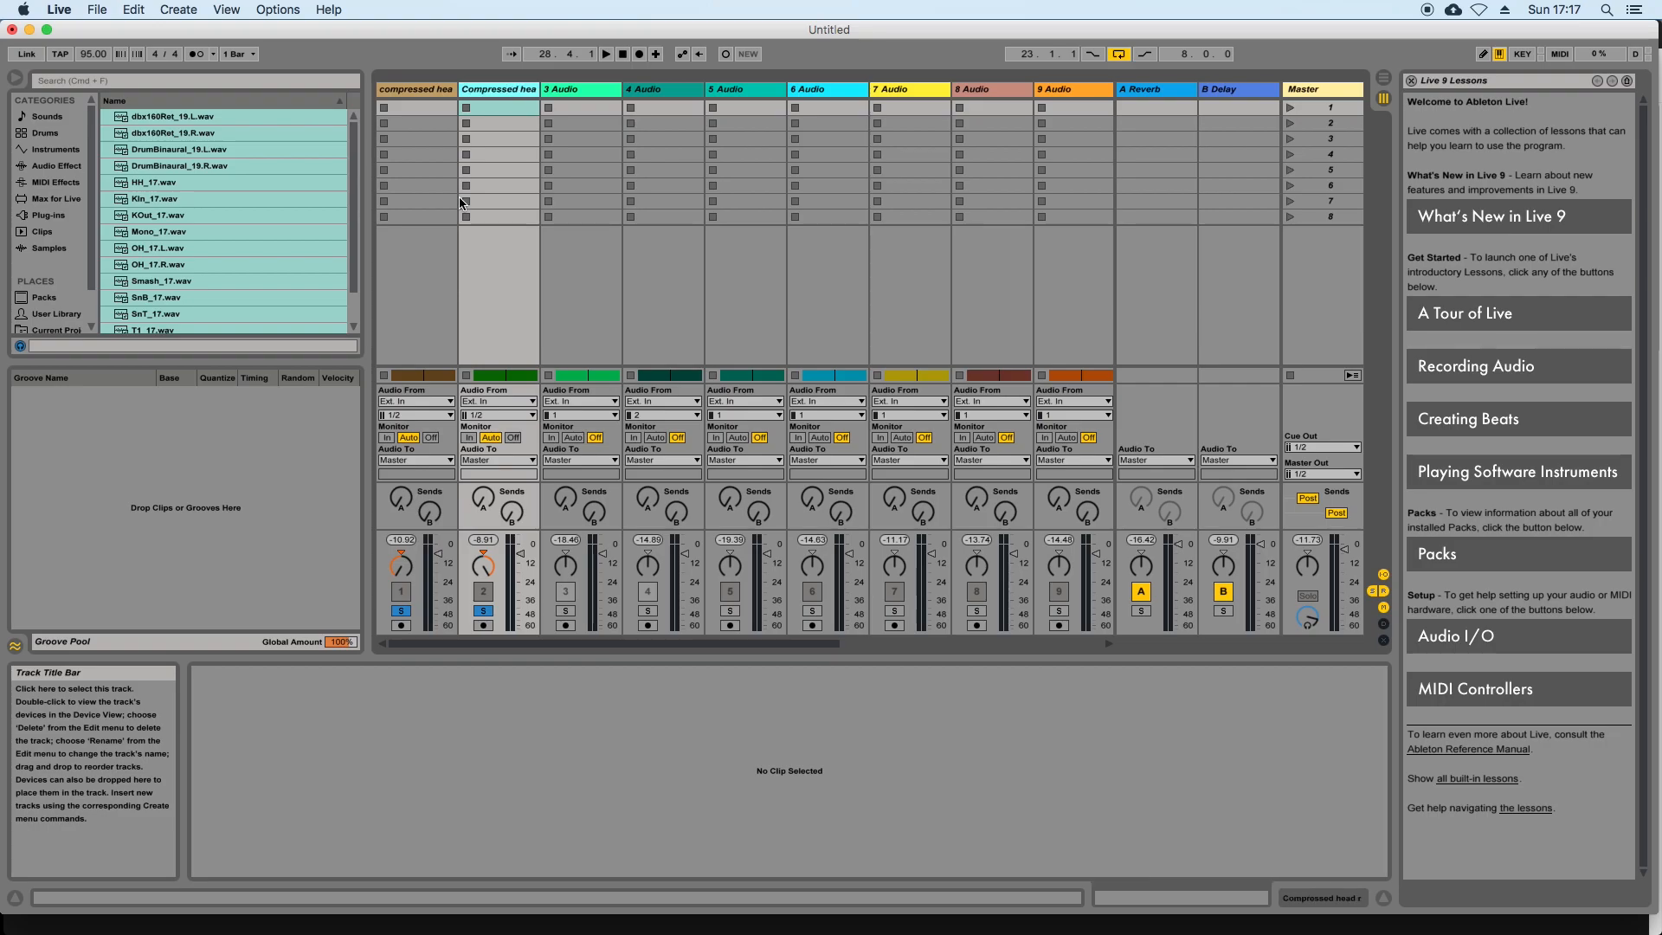
Add an EQ Eight audio effect to the compressed head L track
click(419, 92)
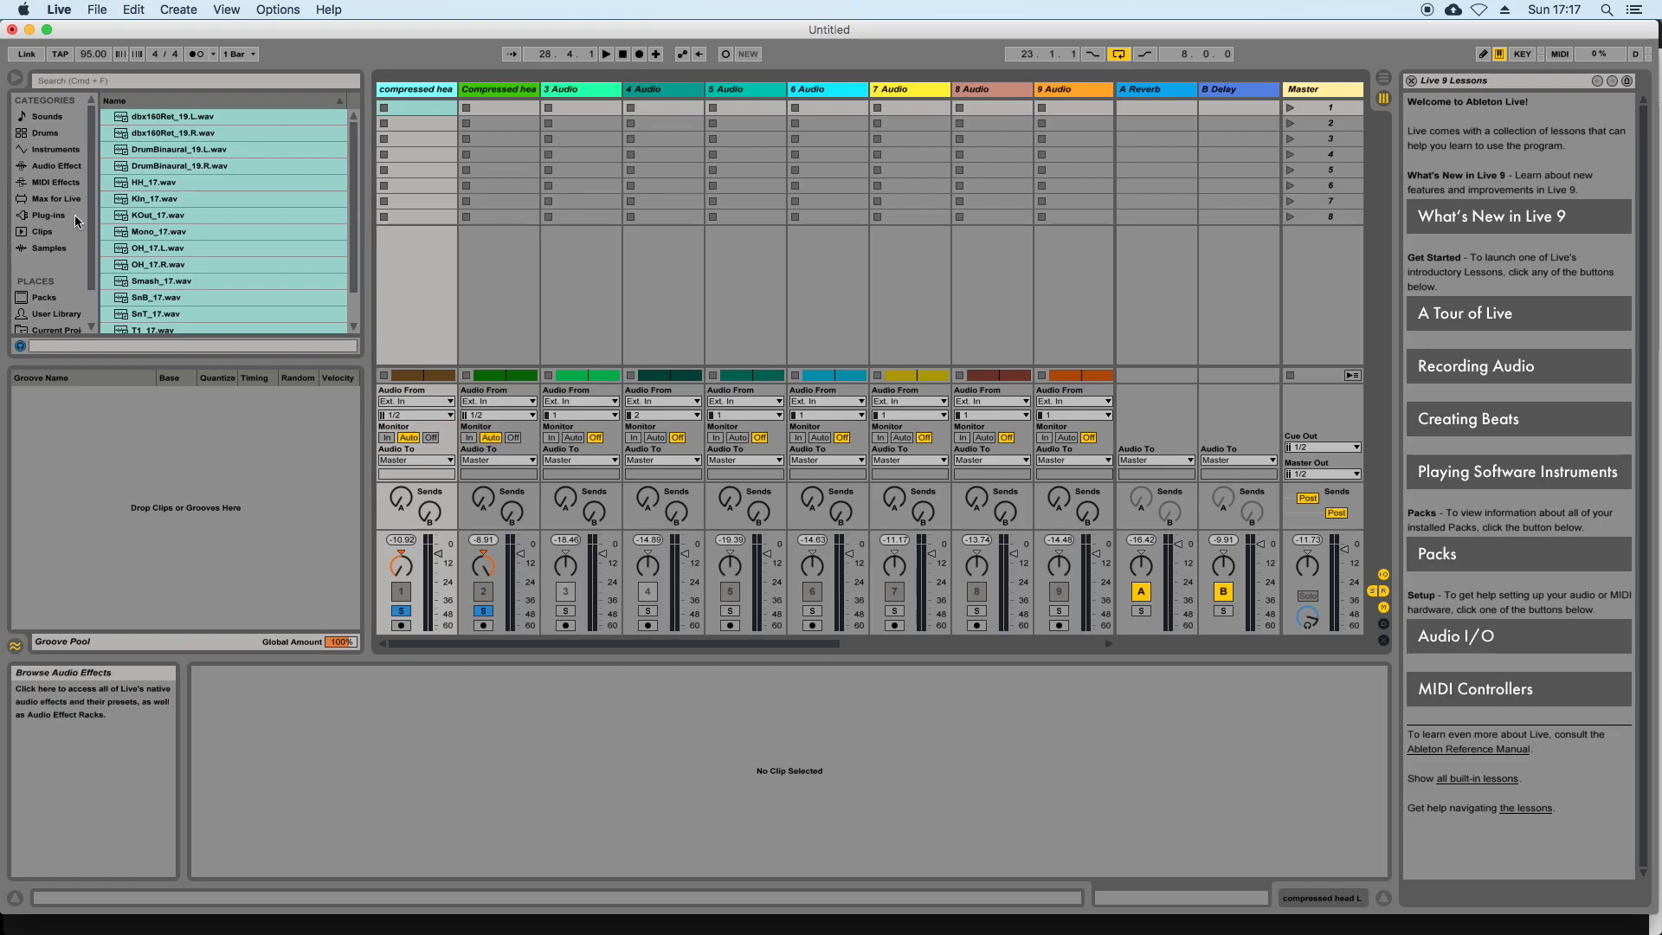
click(57, 166)
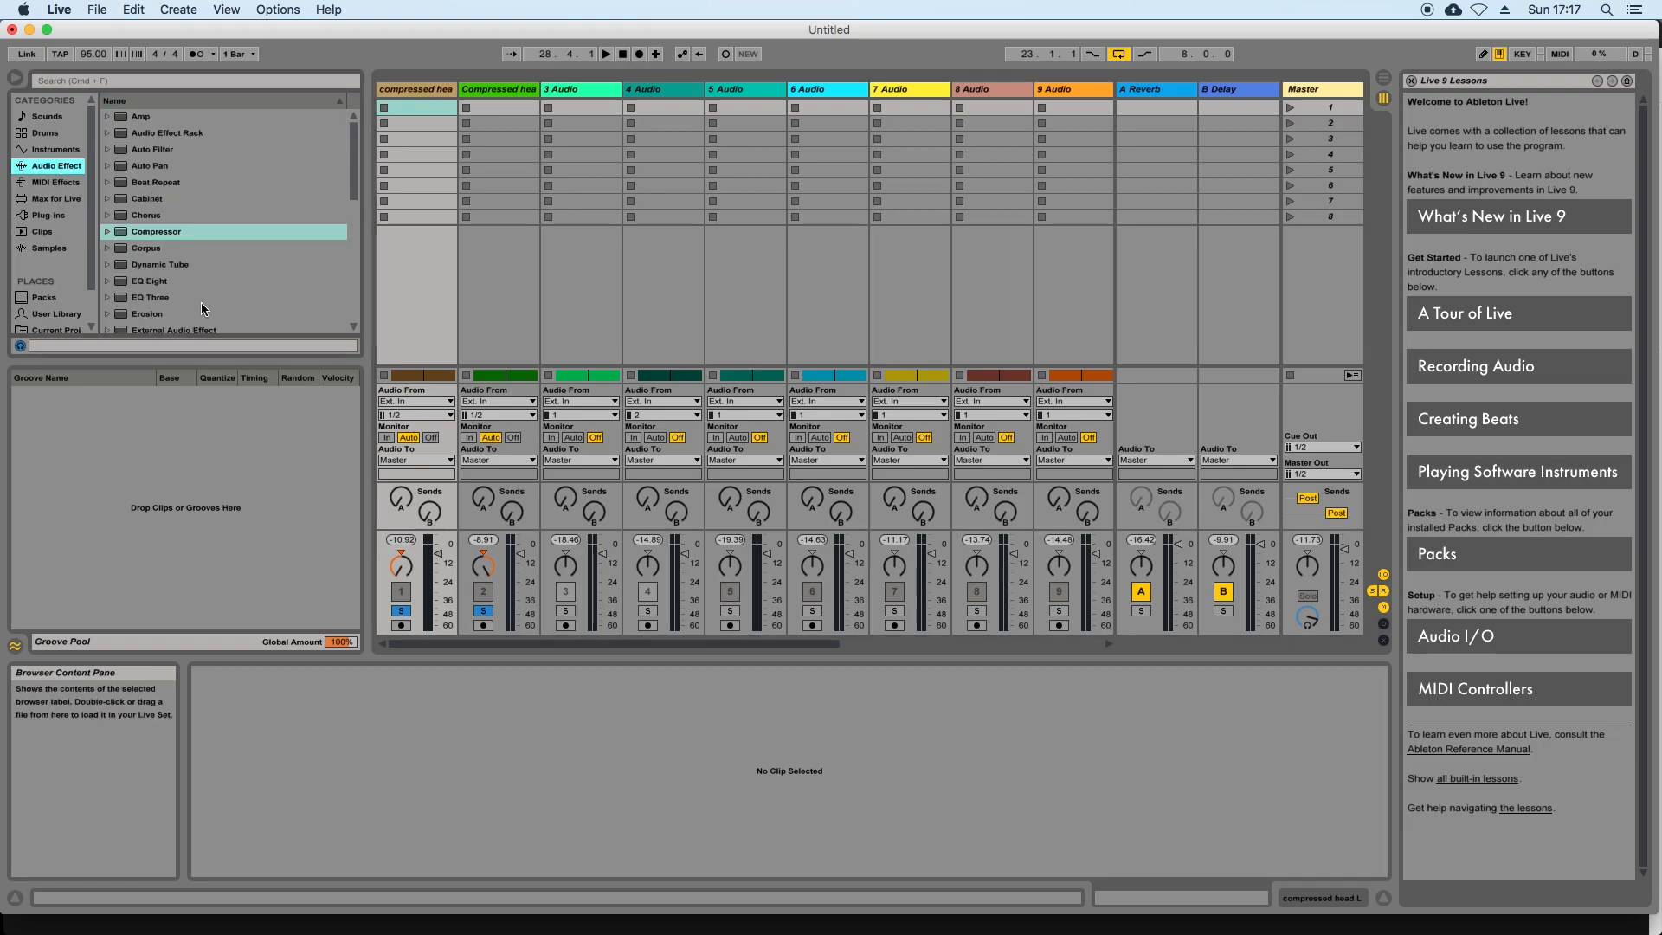
click(149, 281)
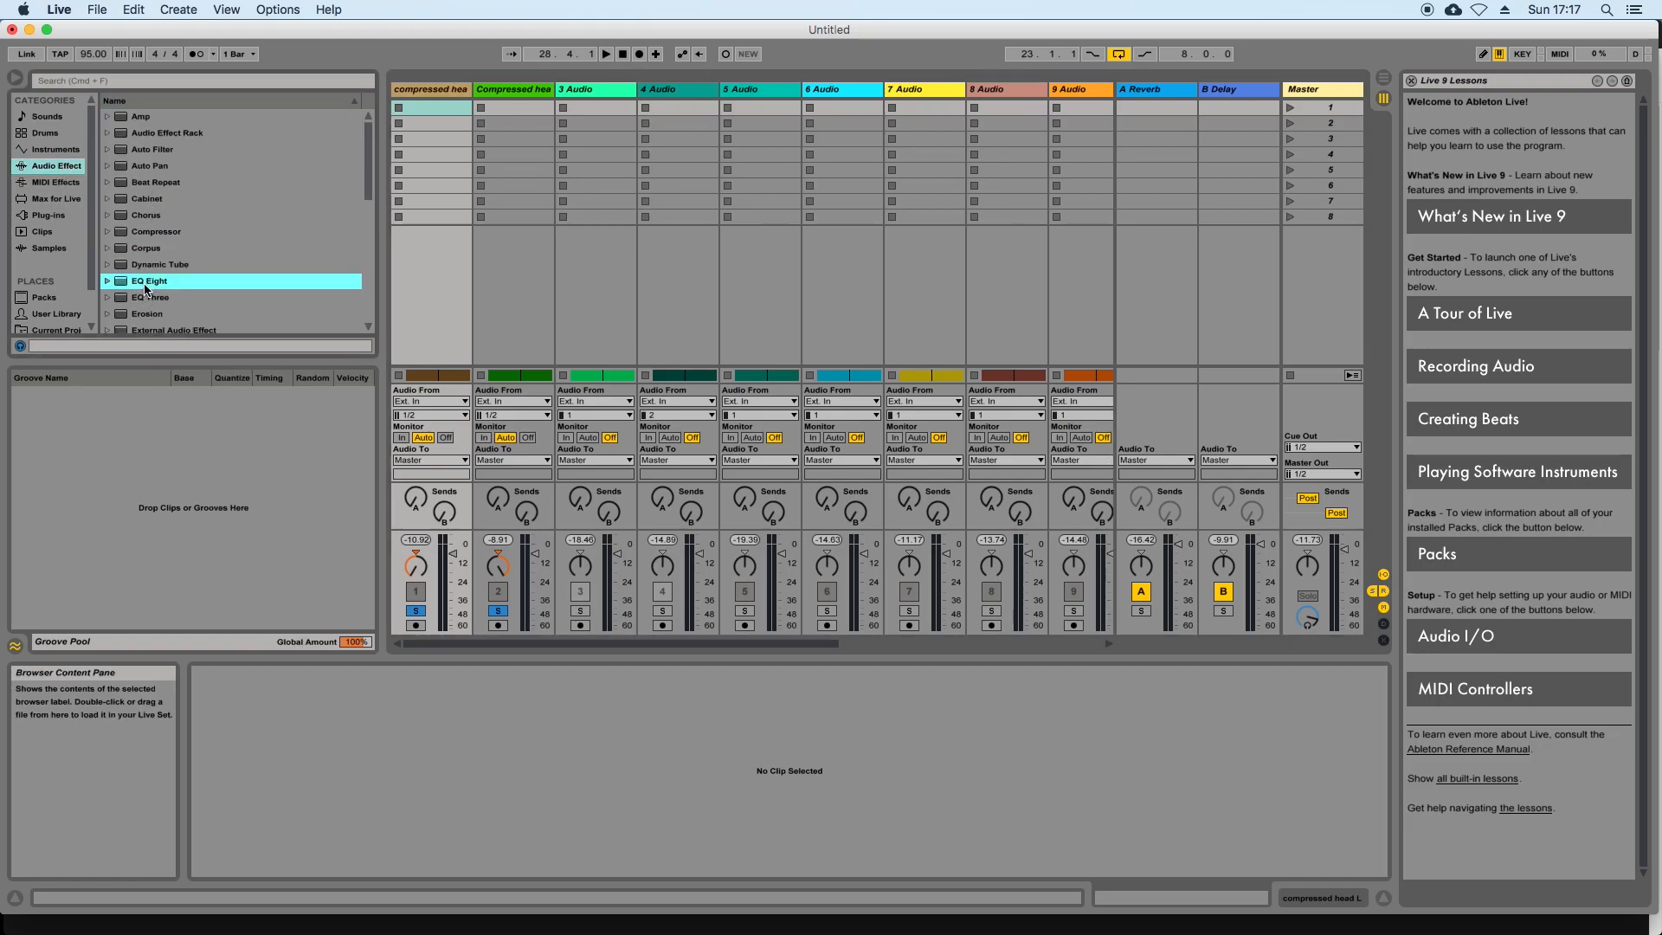
drag(409, 154, 425, 89)
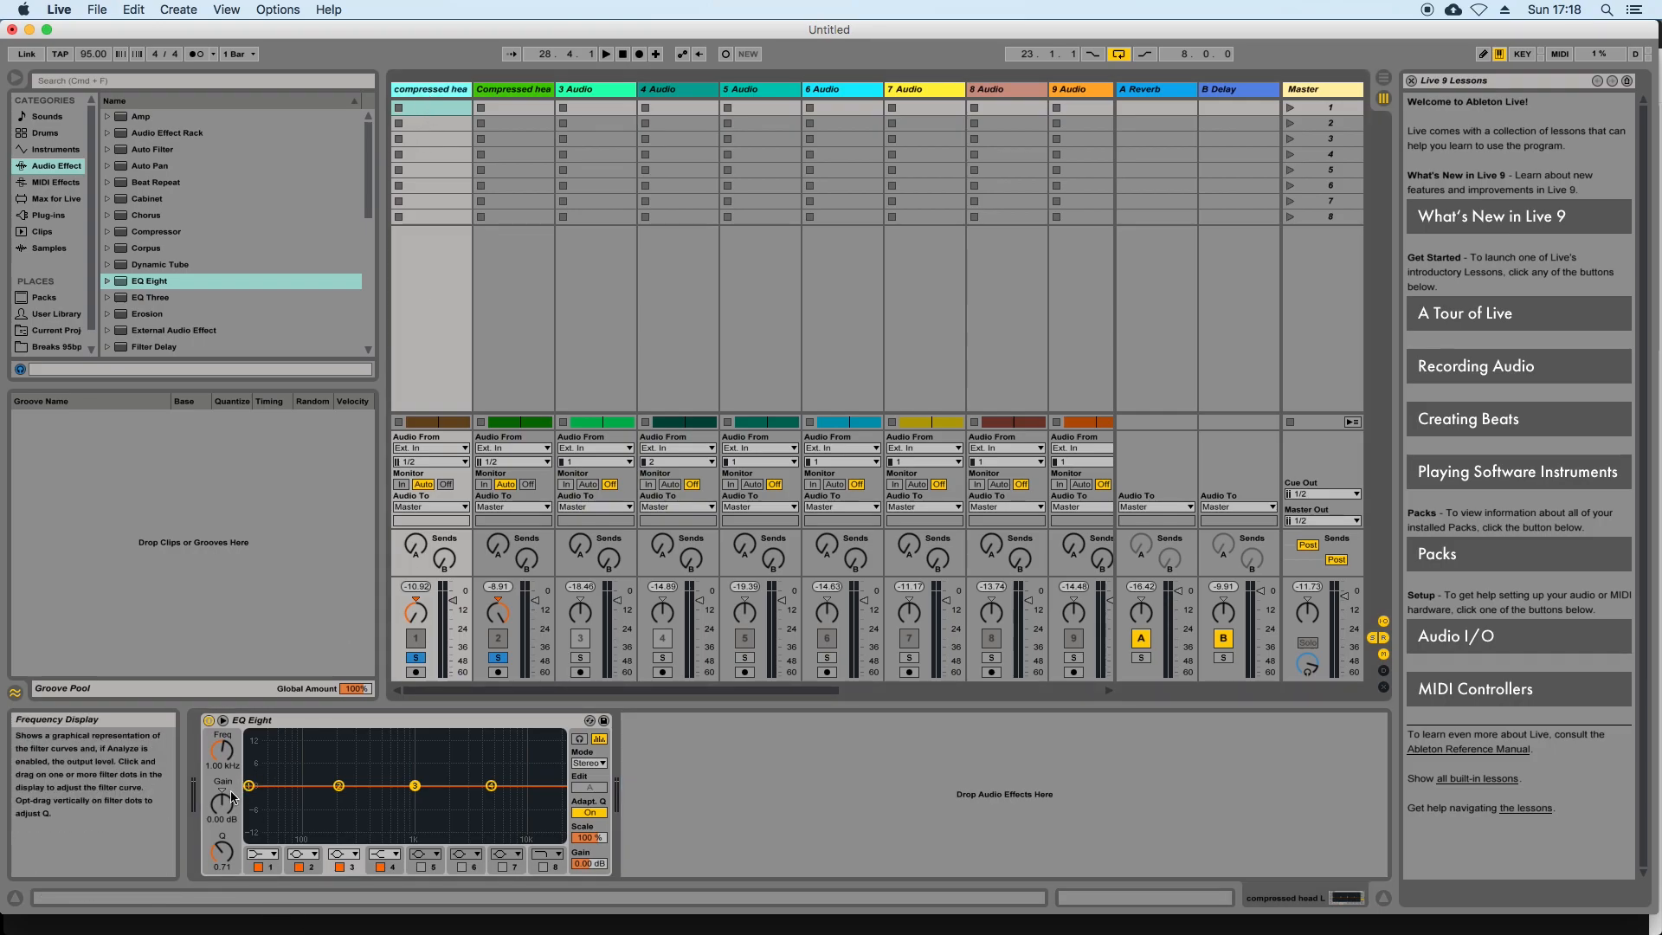
Make EQ Eight filter 1 a steep 48 dB/octave low cut at 100 Hz with a Q of 0.75
click(262, 854)
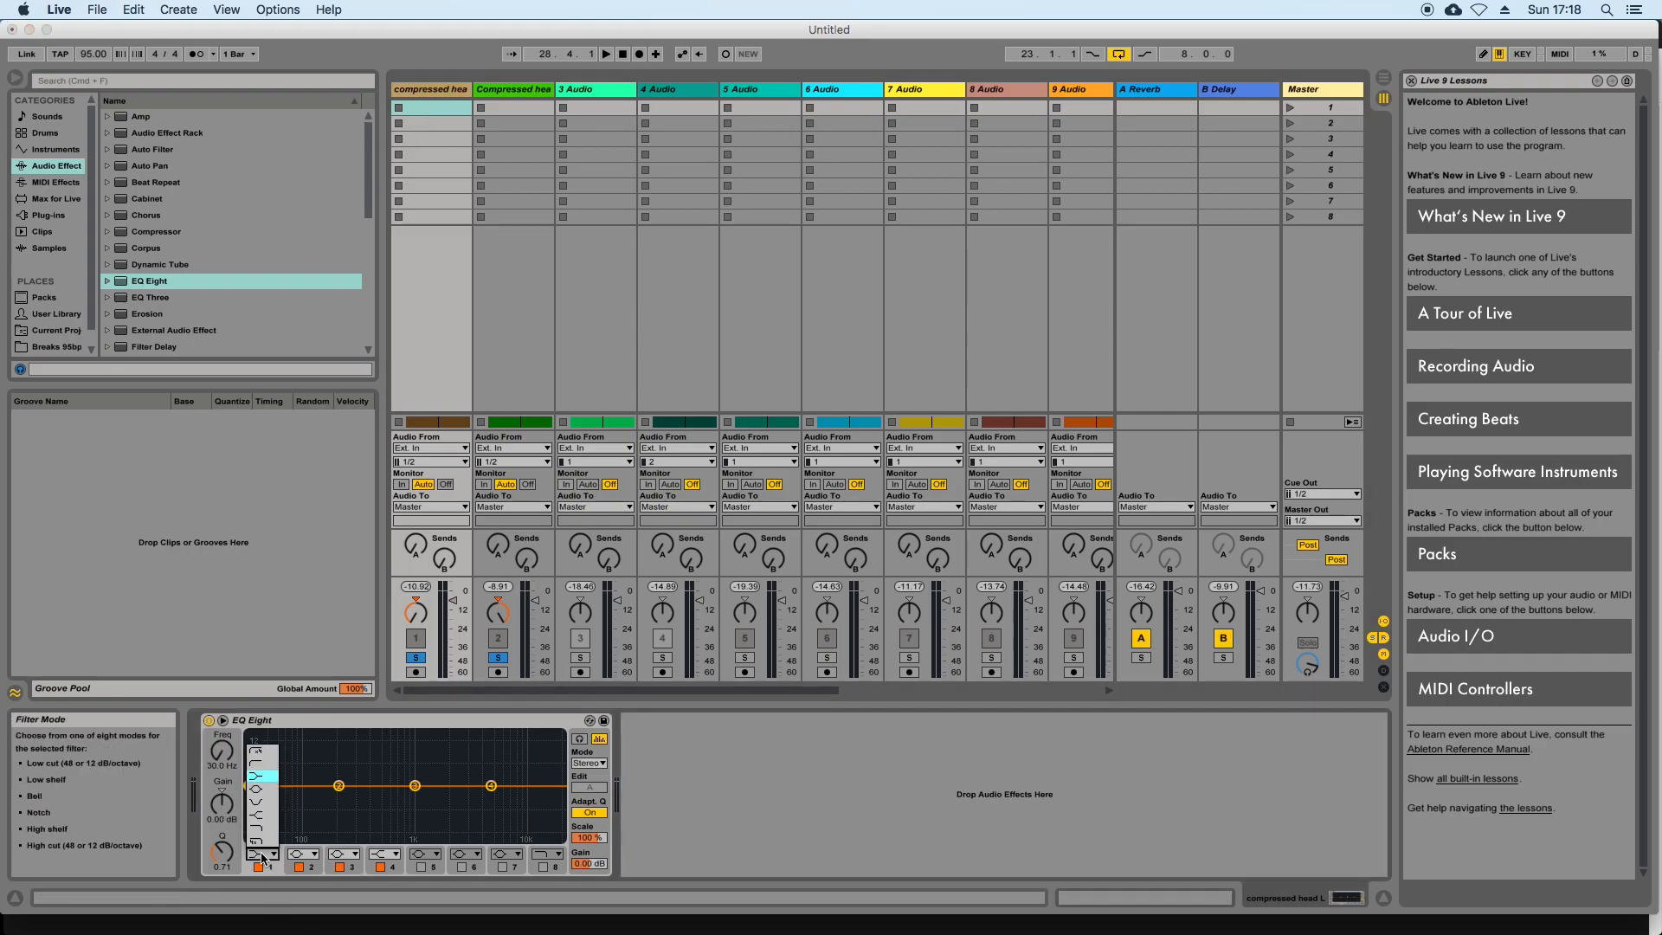
click(268, 777)
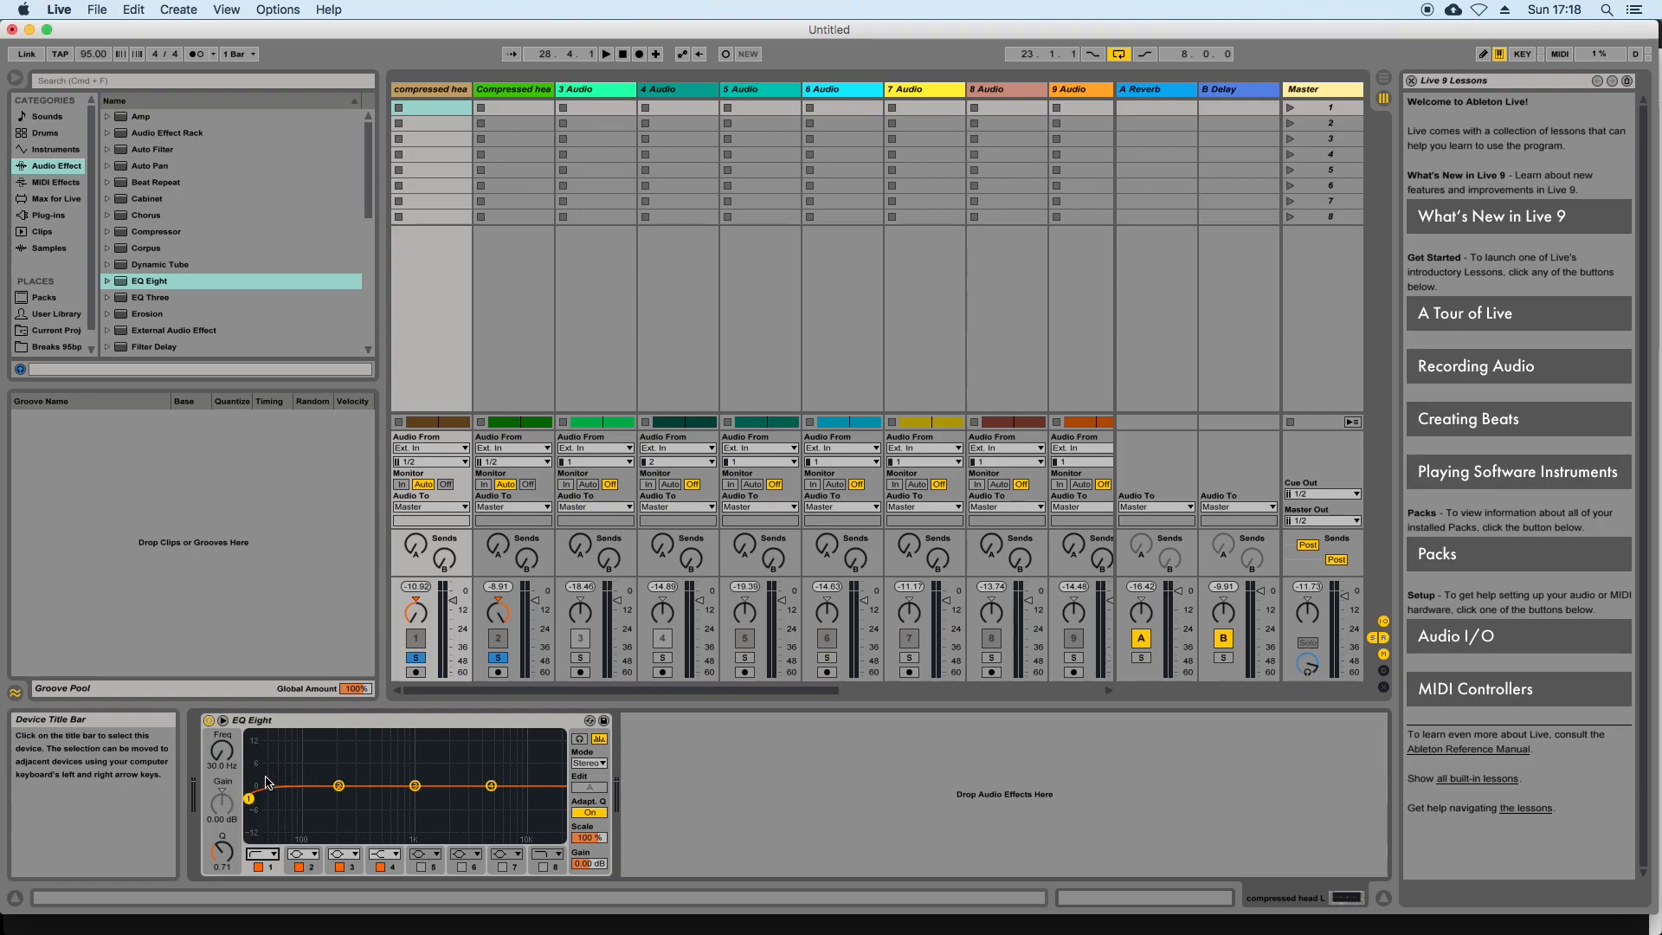
click(262, 854)
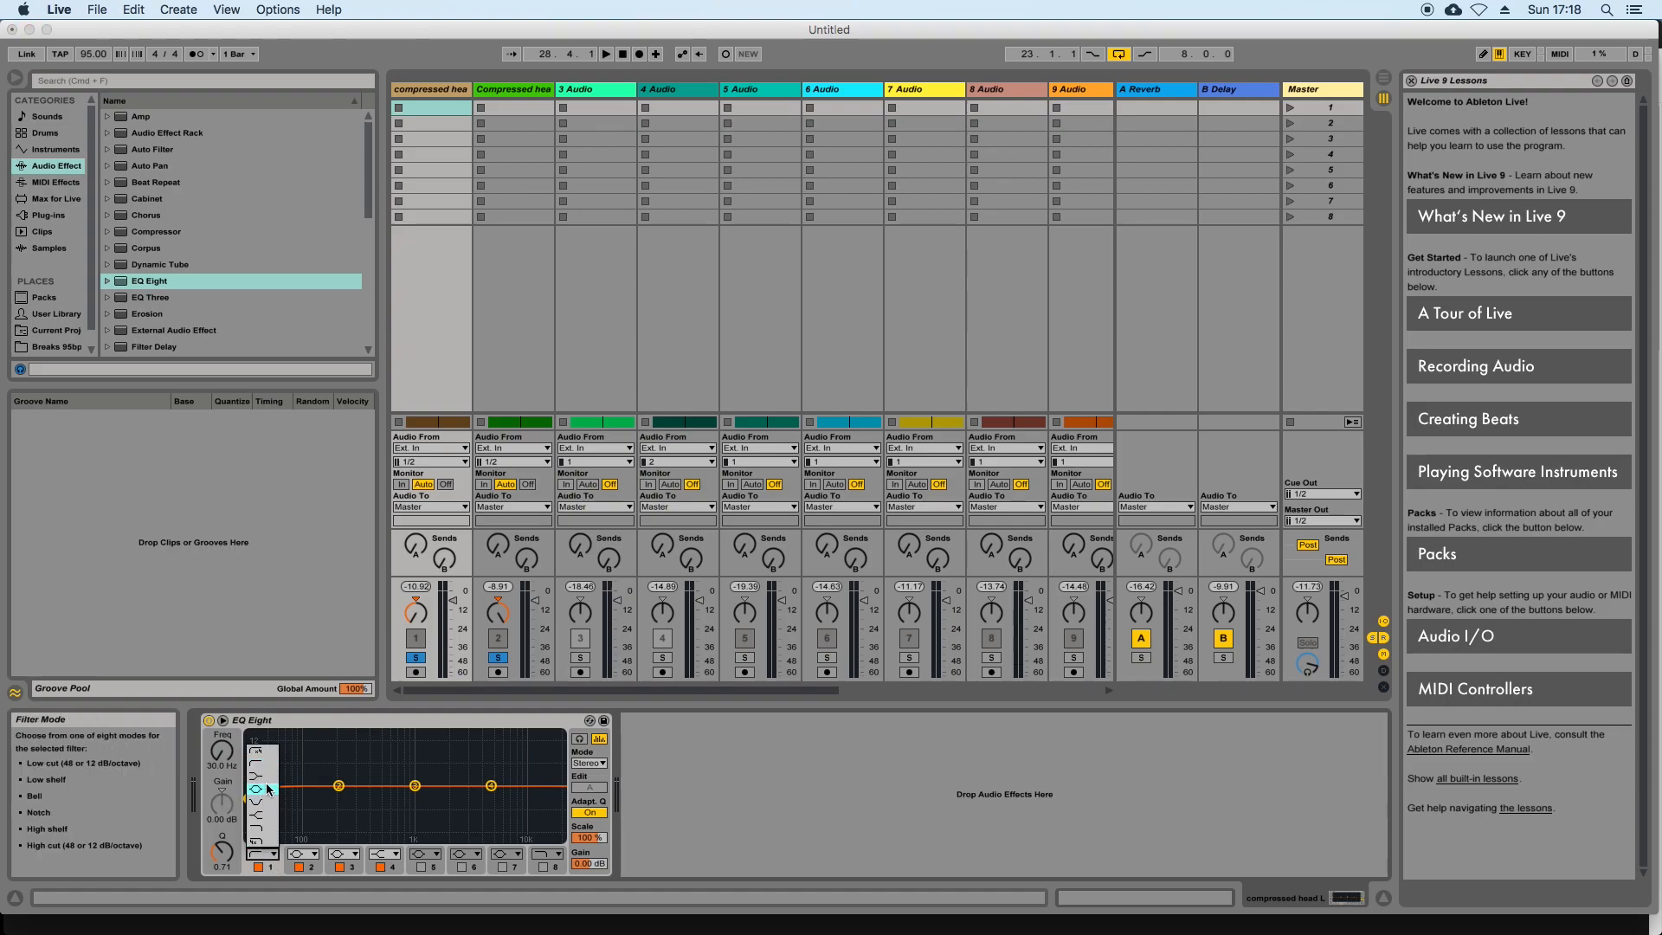
click(269, 753)
drag(249, 798, 291, 799)
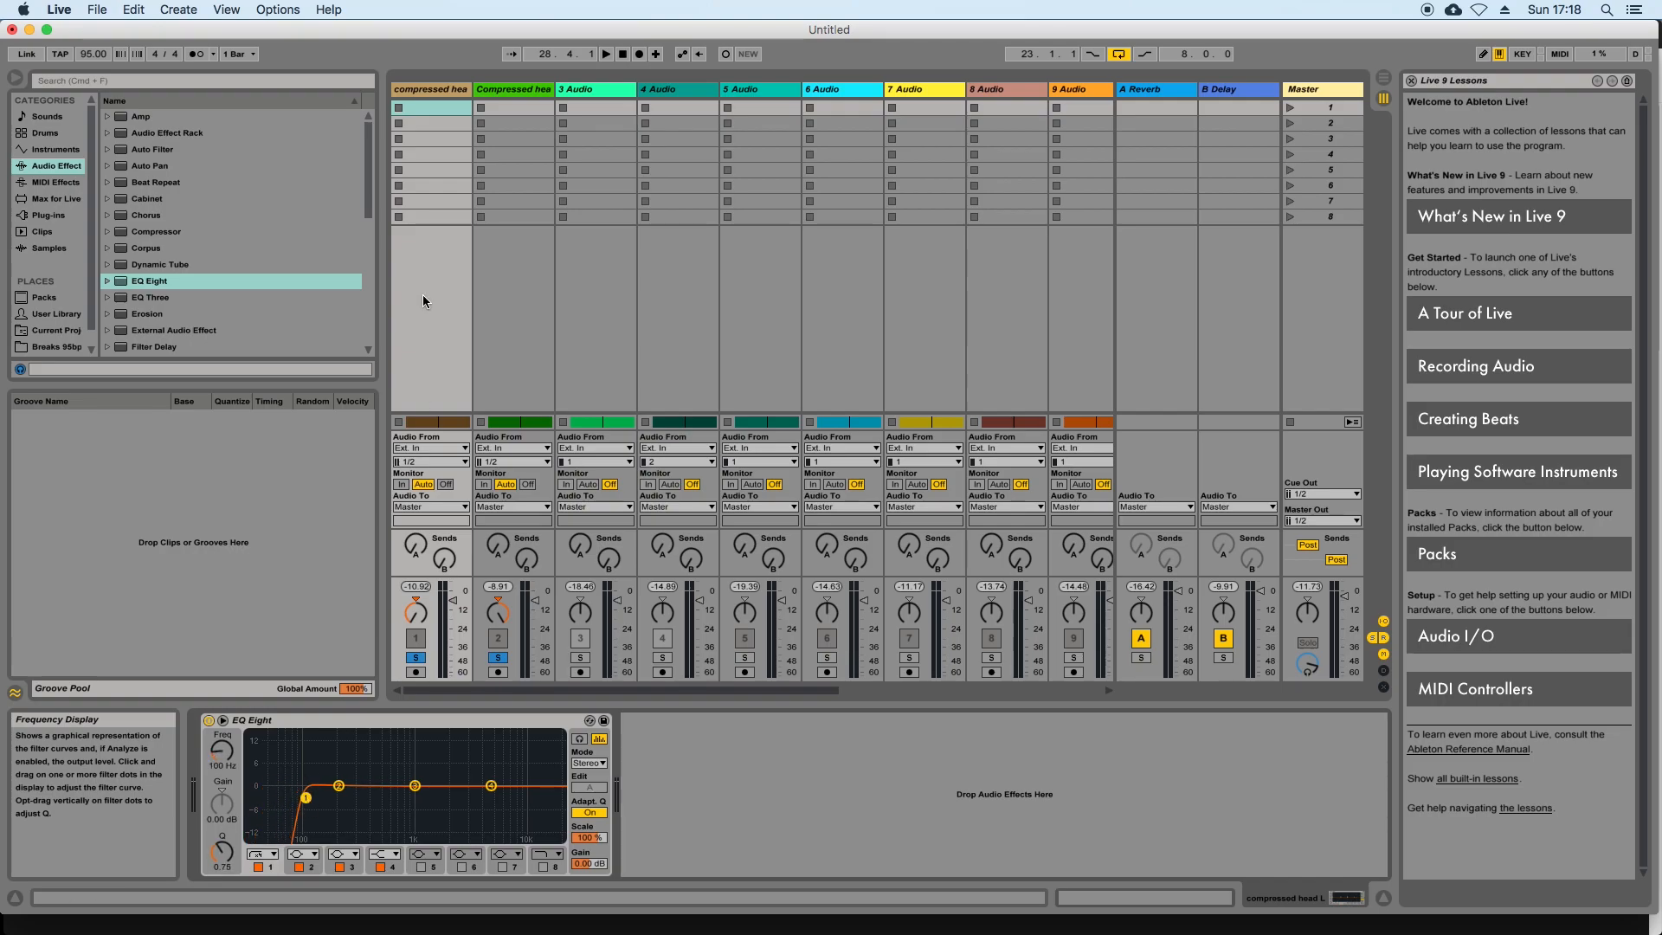
Copy the compressed head L track's EQ Eight to the Compressed head r track and leave the copy switched on
click(445, 90)
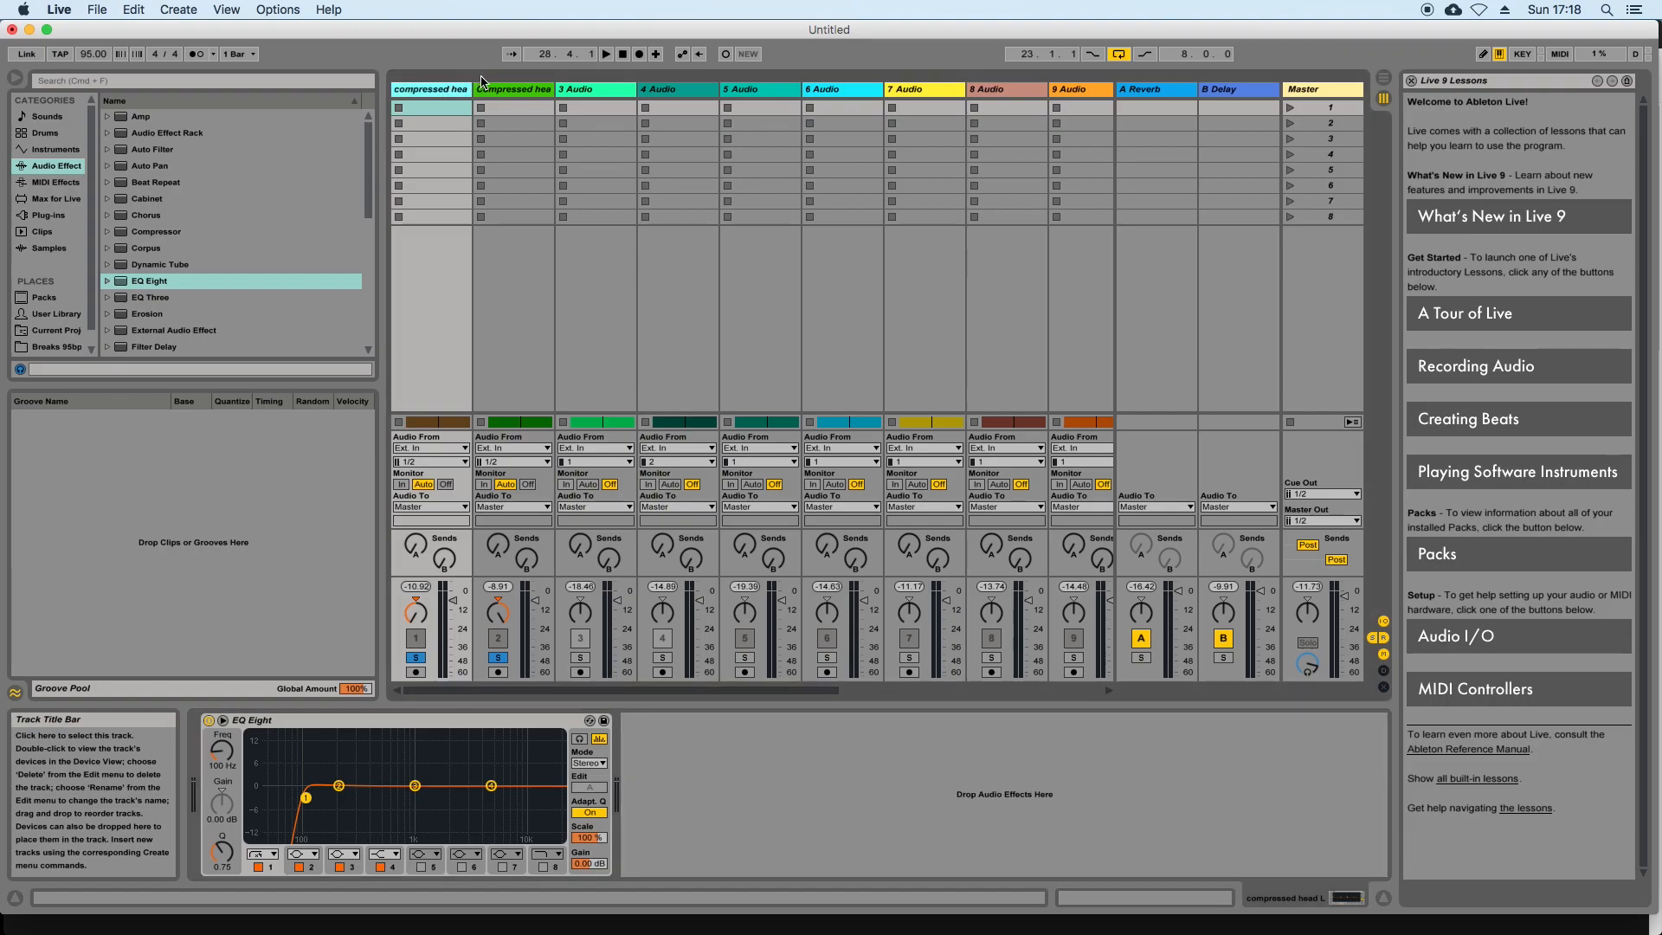
click(506, 90)
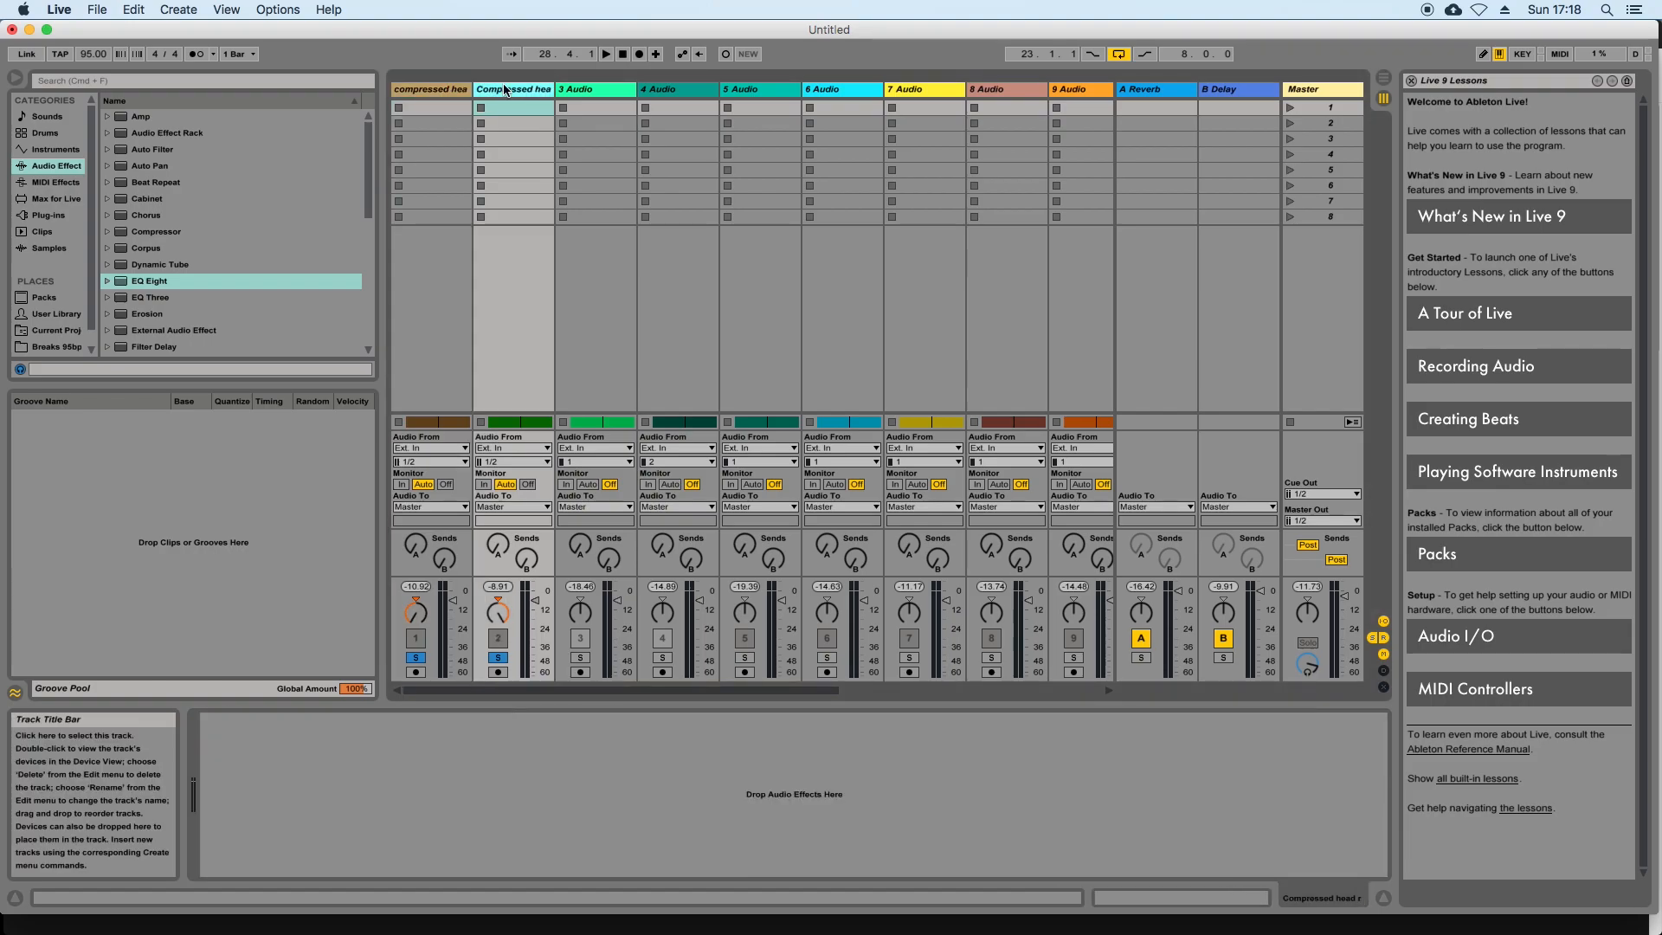
click(451, 91)
right_click(367, 727)
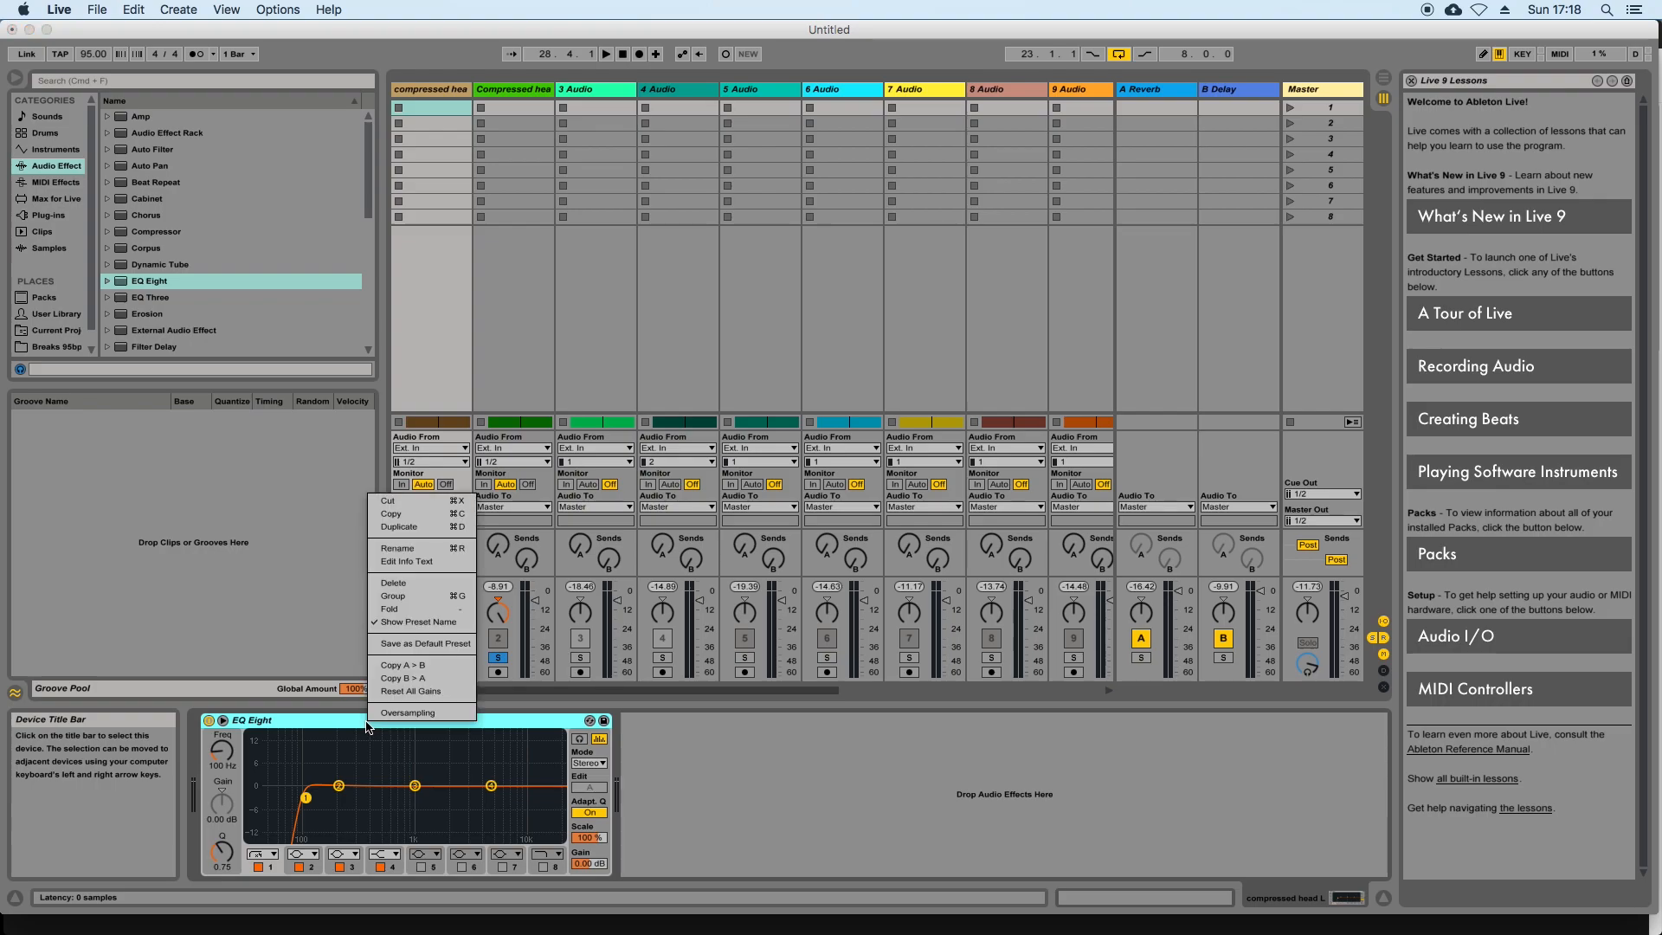
click(448, 355)
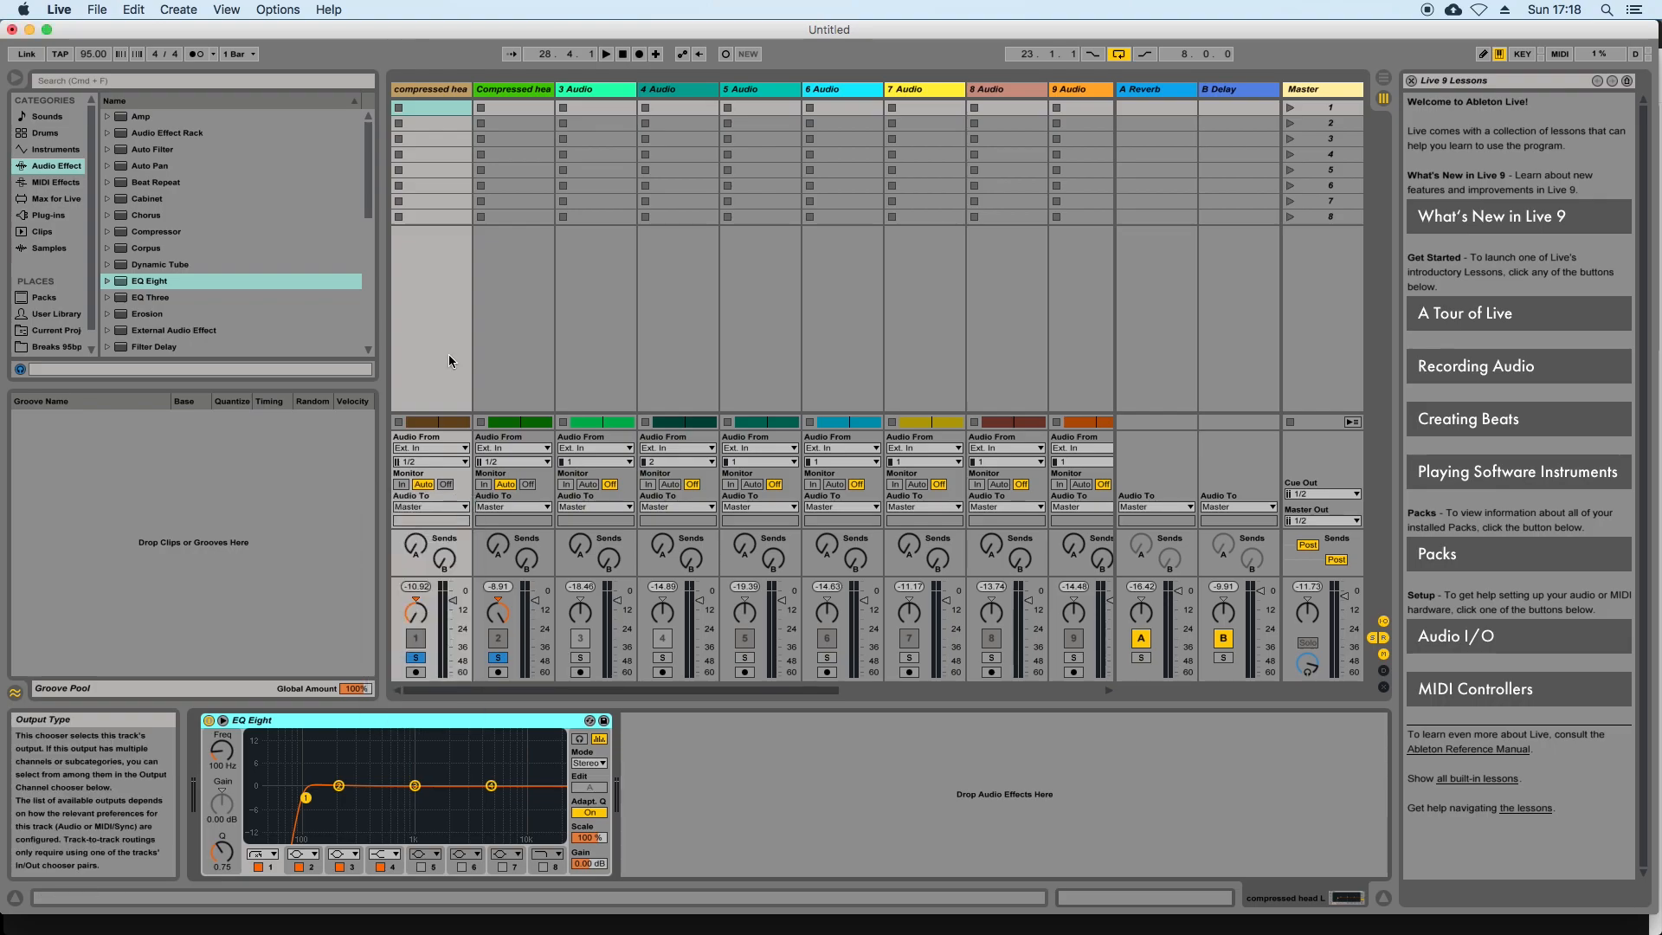
click(509, 95)
drag(149, 281, 424, 790)
click(444, 90)
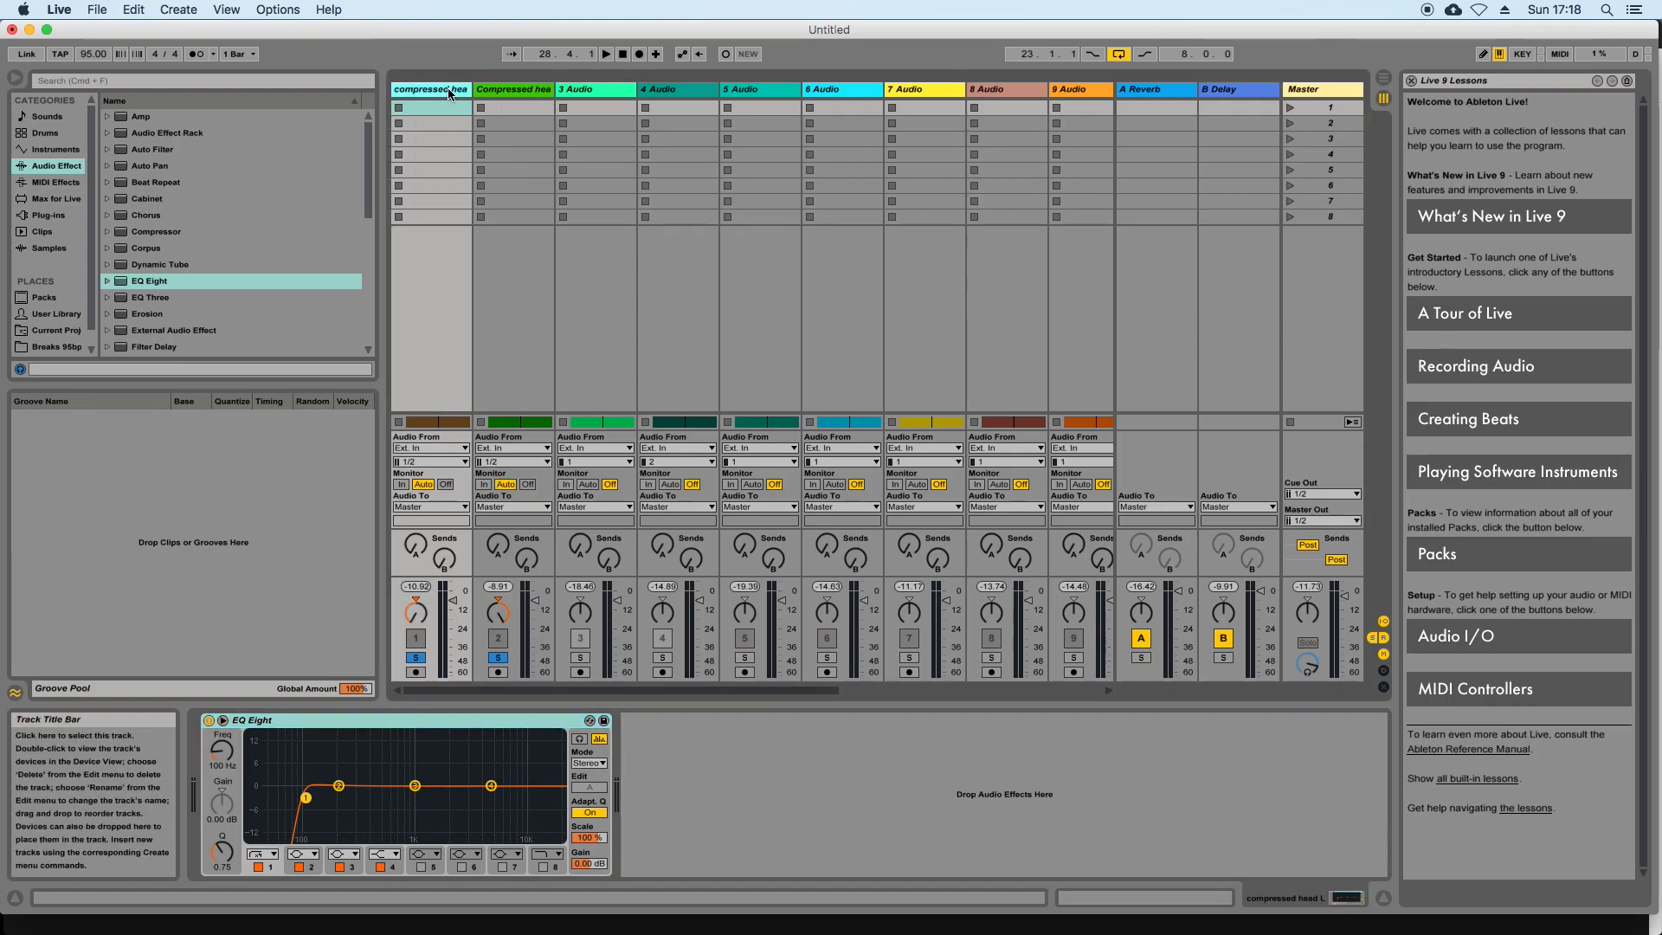
click(518, 91)
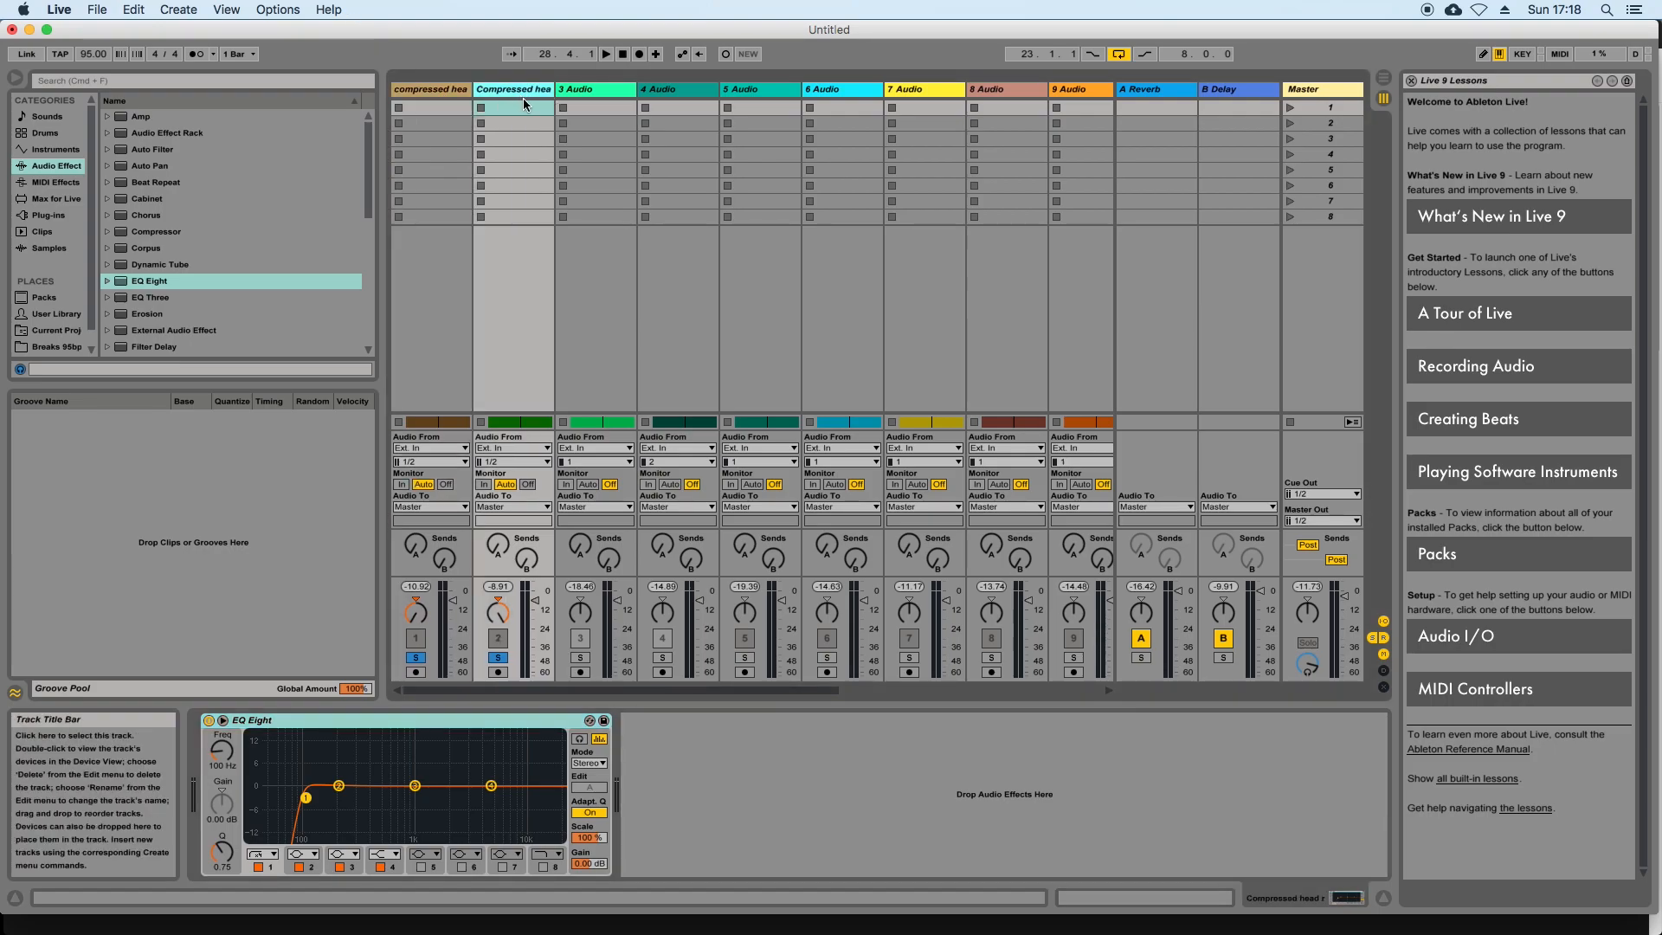
click(212, 725)
click(211, 722)
click(210, 722)
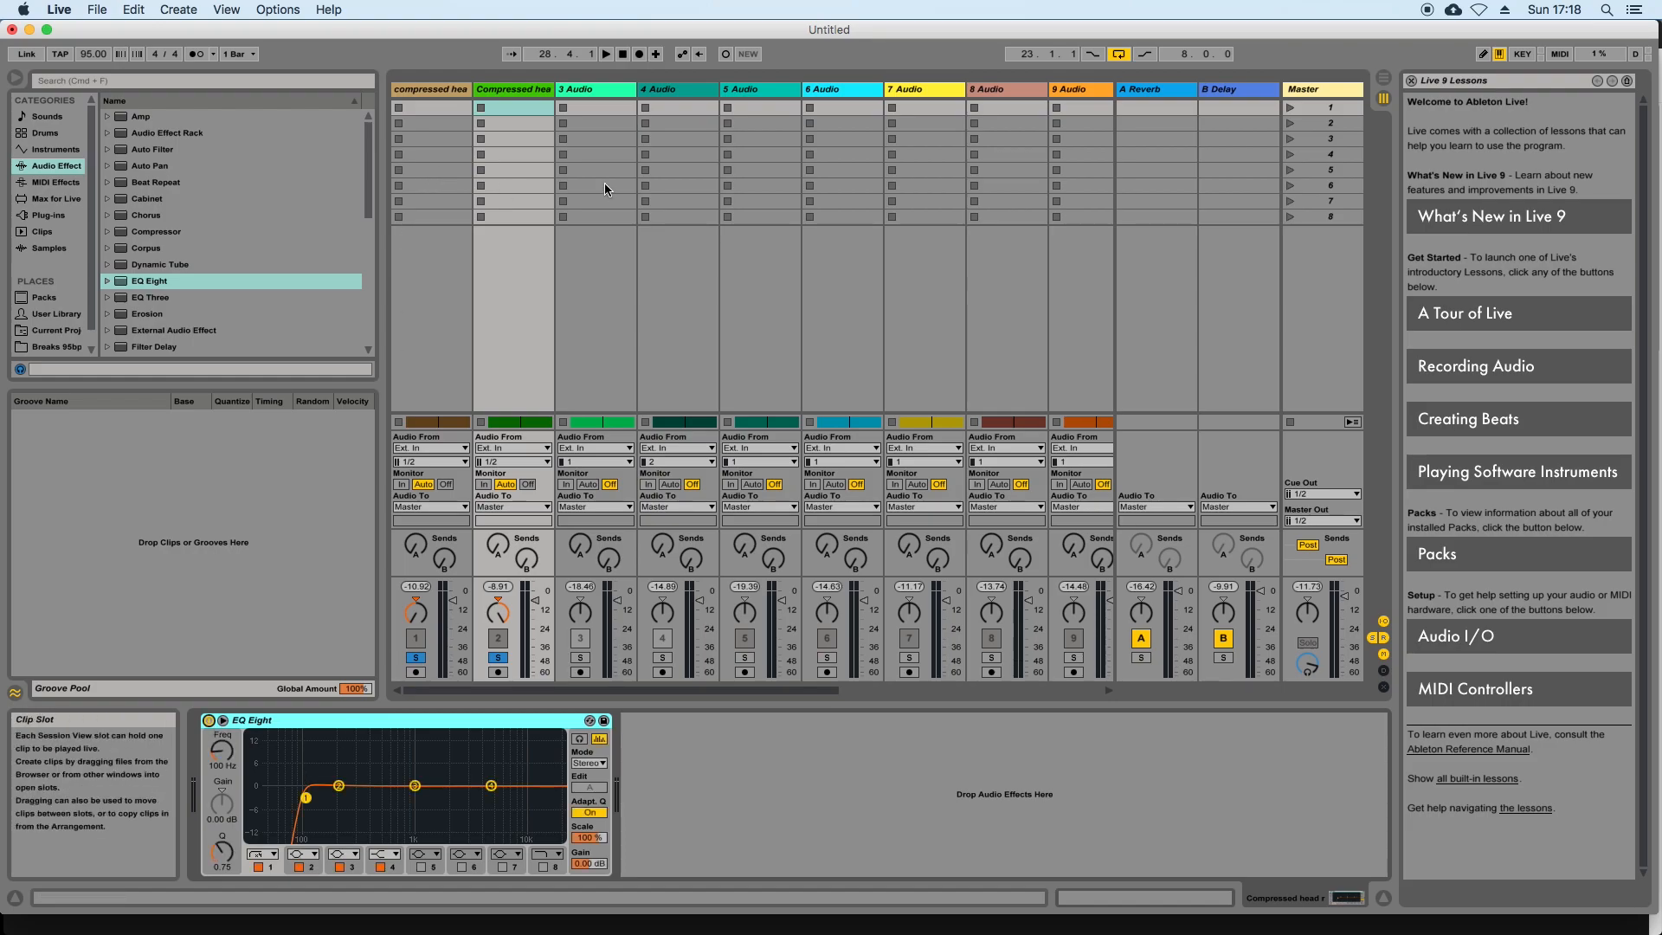
Play the loop and examine the enlarged EQ Eight spectrum display on both compressed head tracks
click(607, 54)
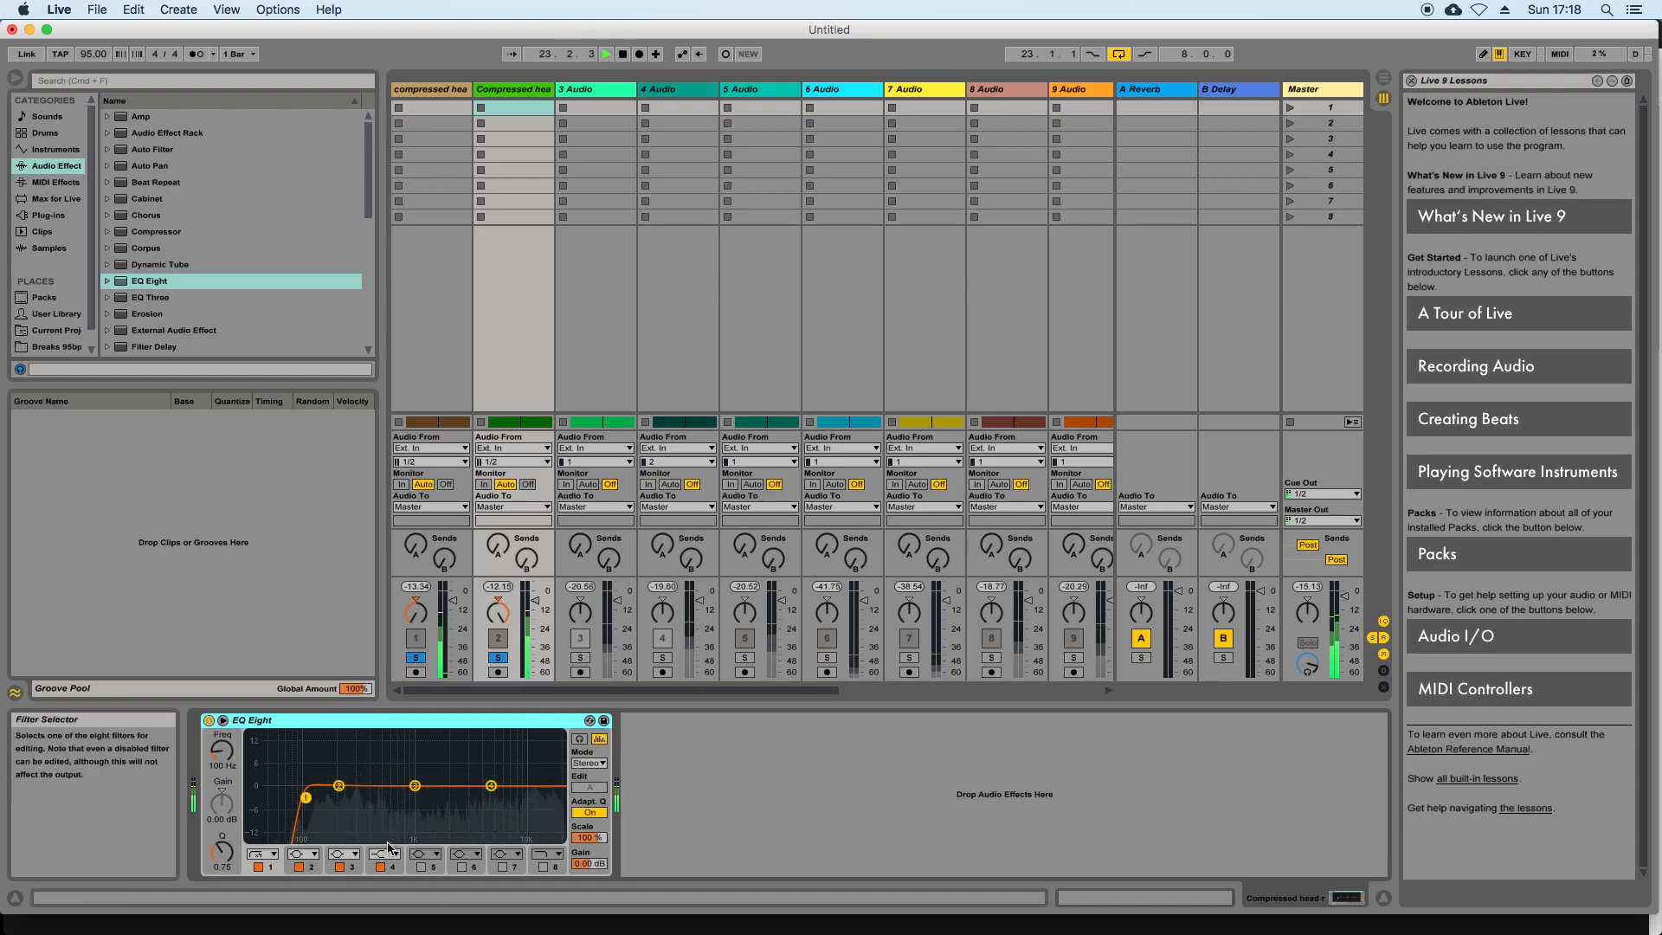
double_click(383, 759)
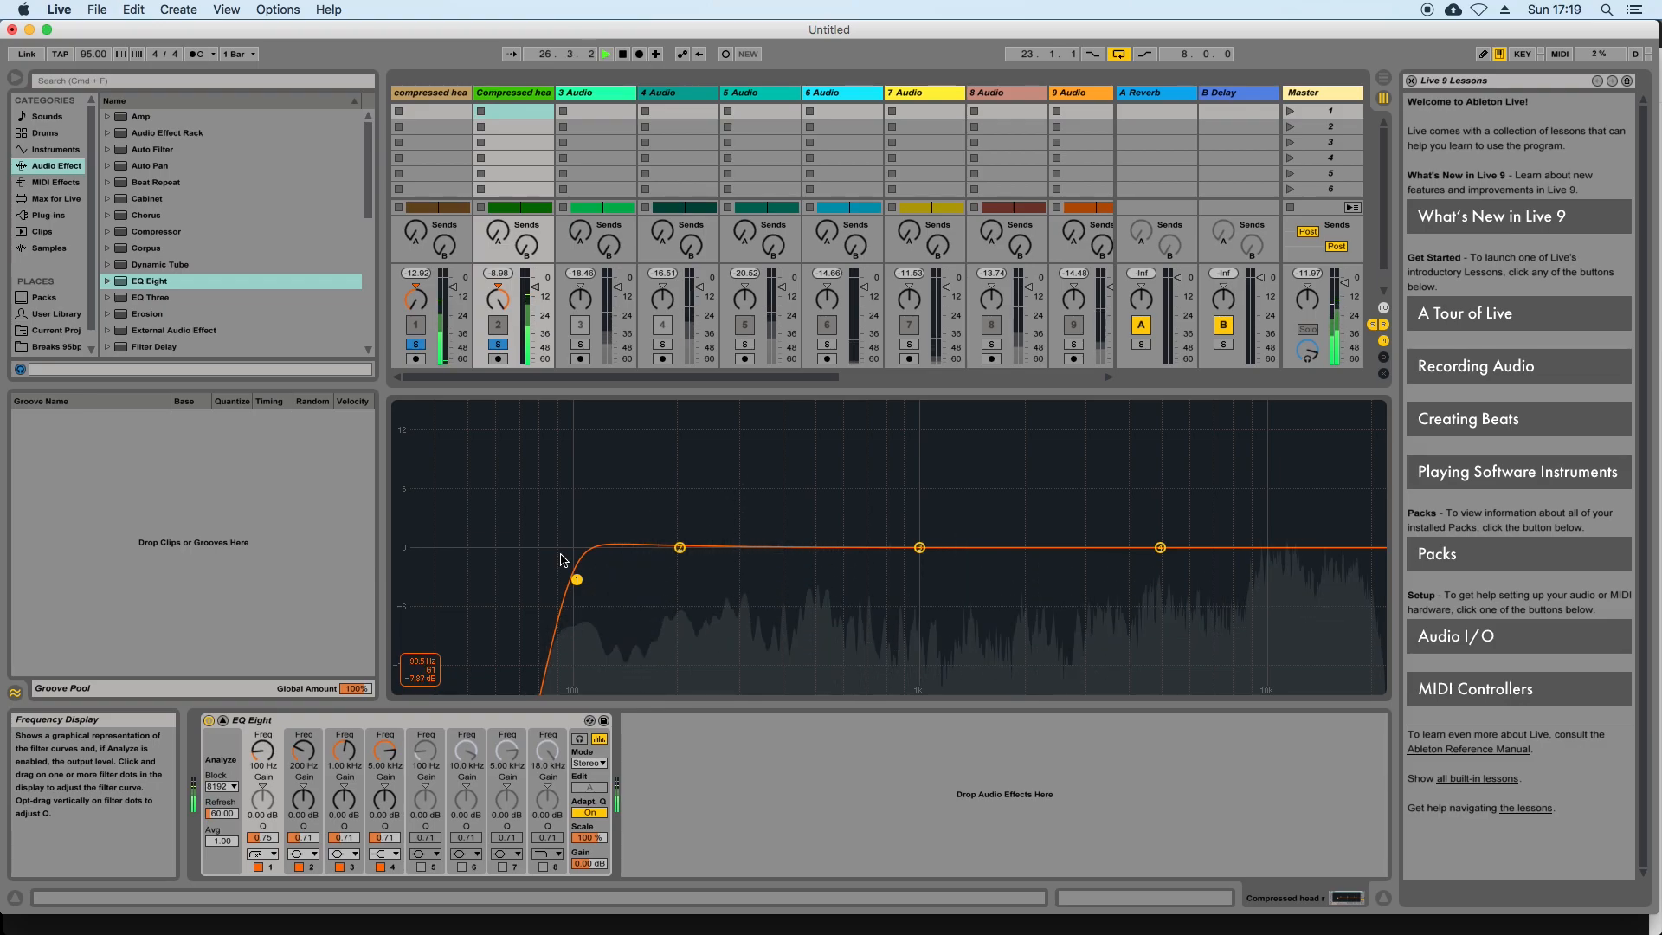
click(456, 97)
click(504, 95)
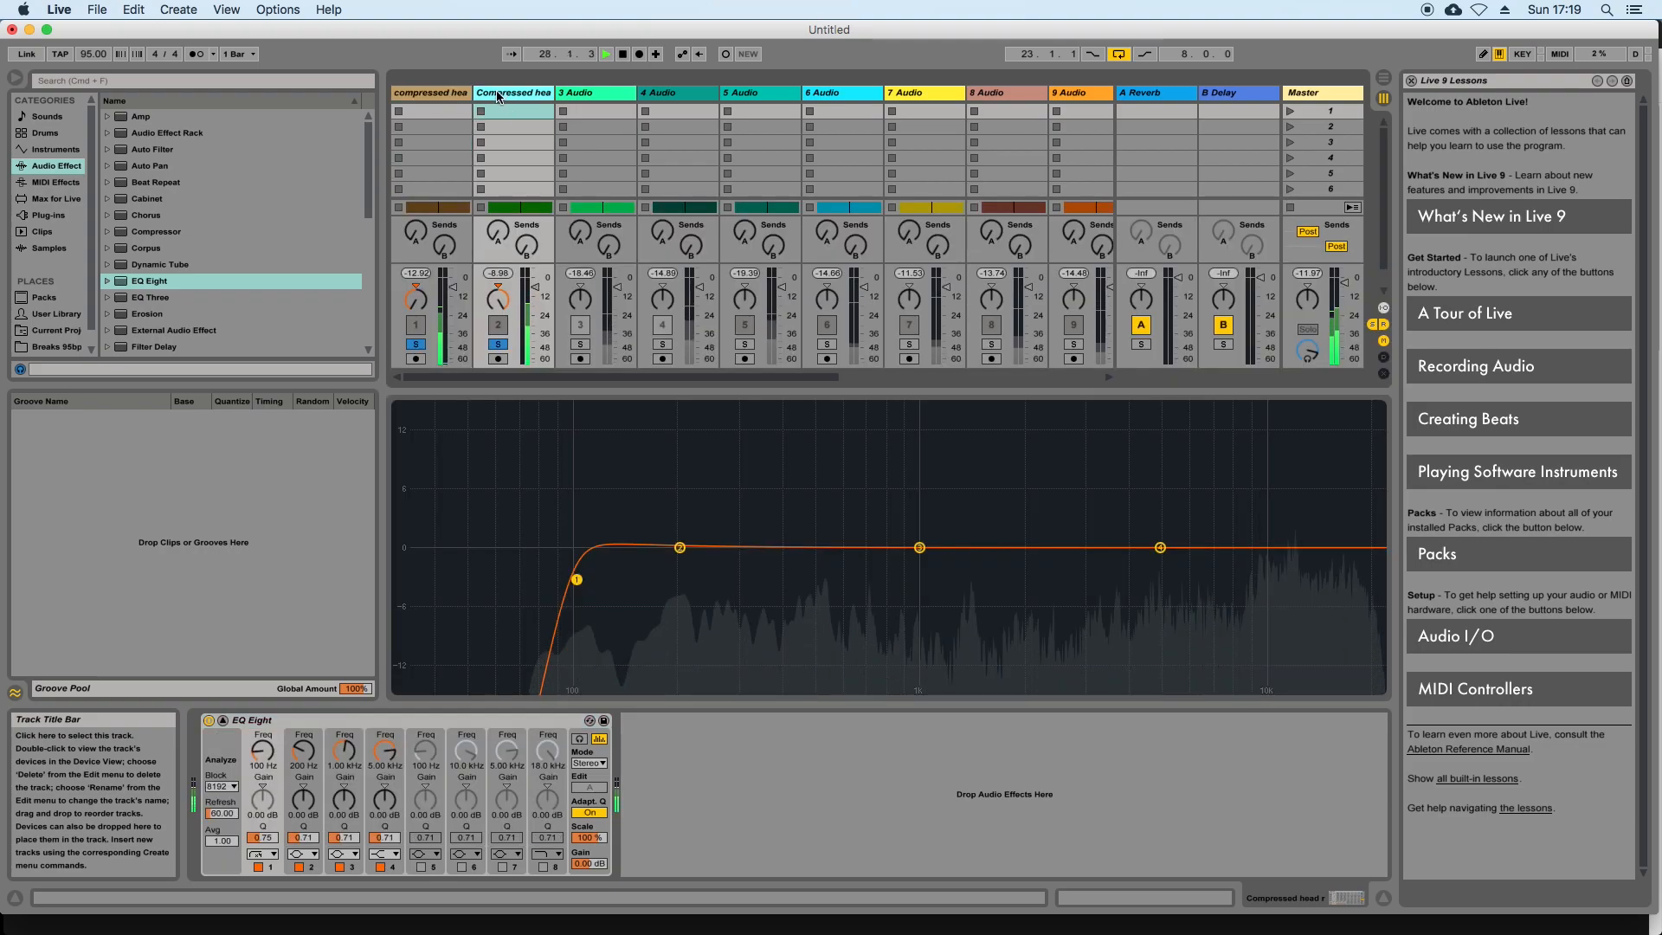
click(464, 96)
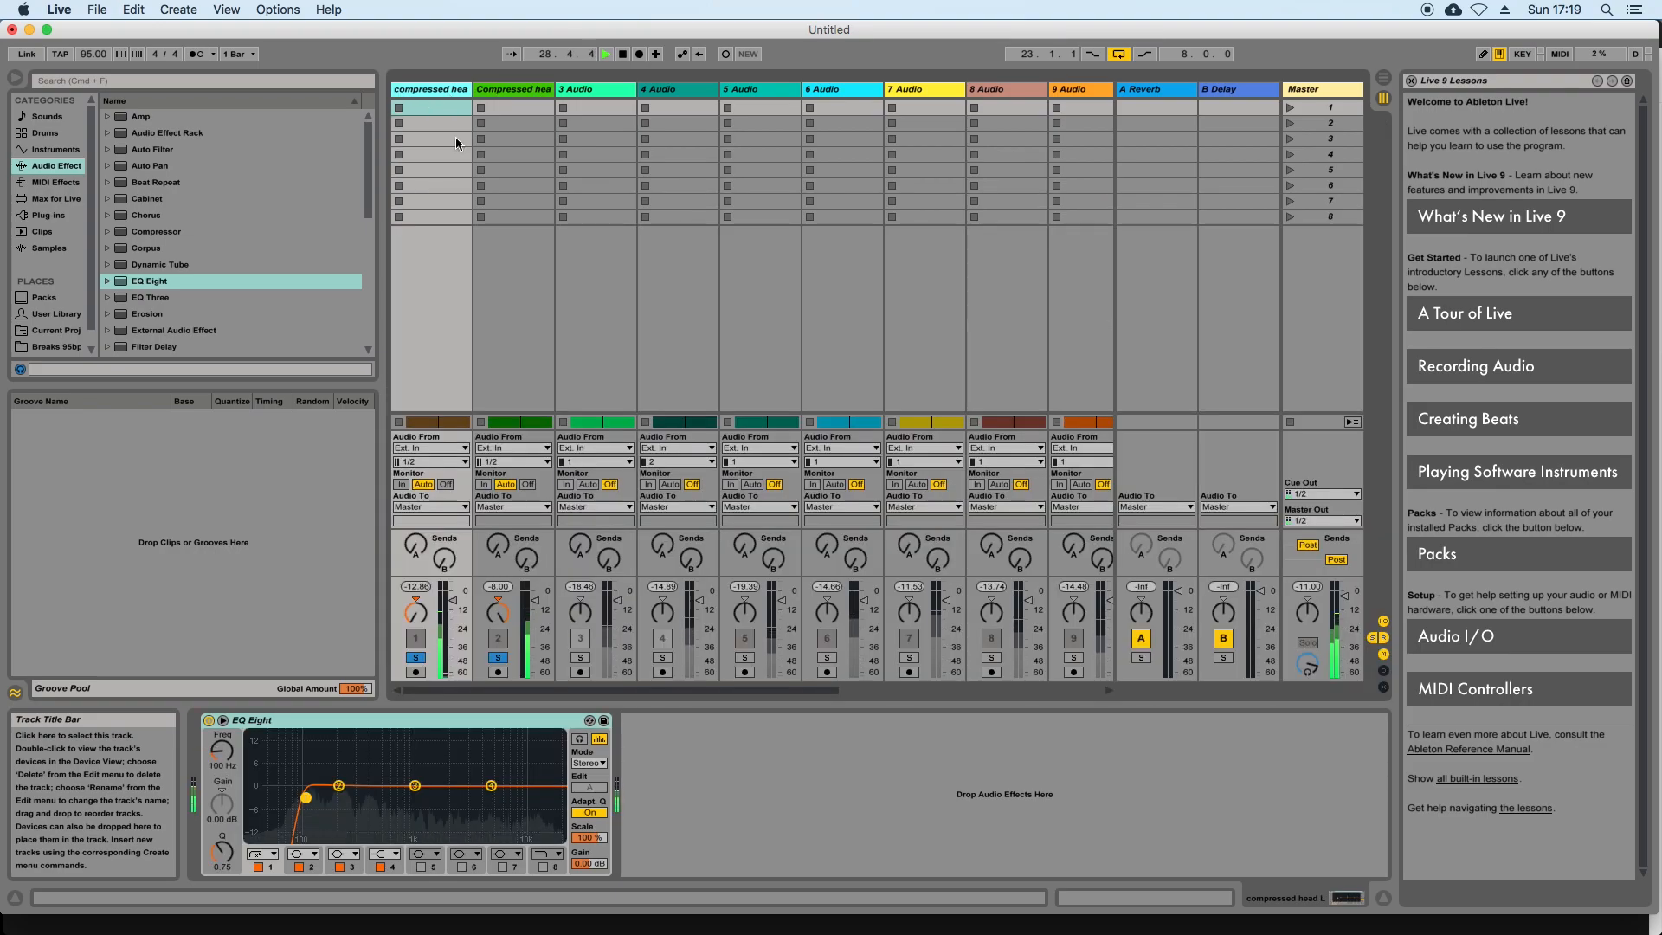
double_click(420, 769)
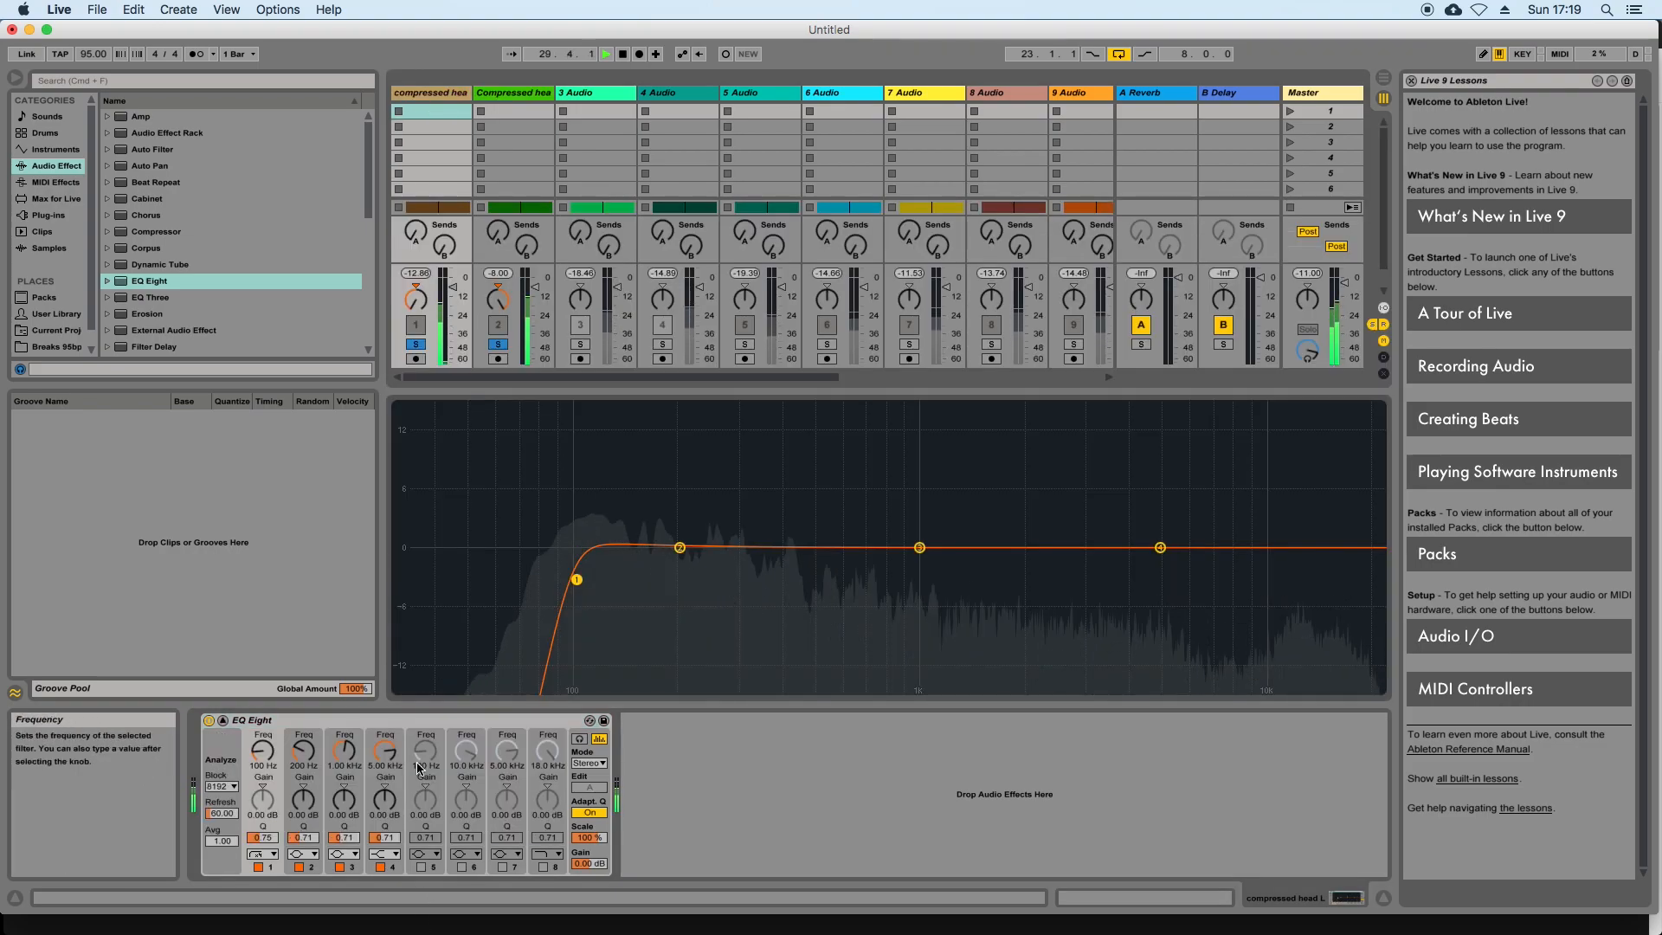
double_click(567, 461)
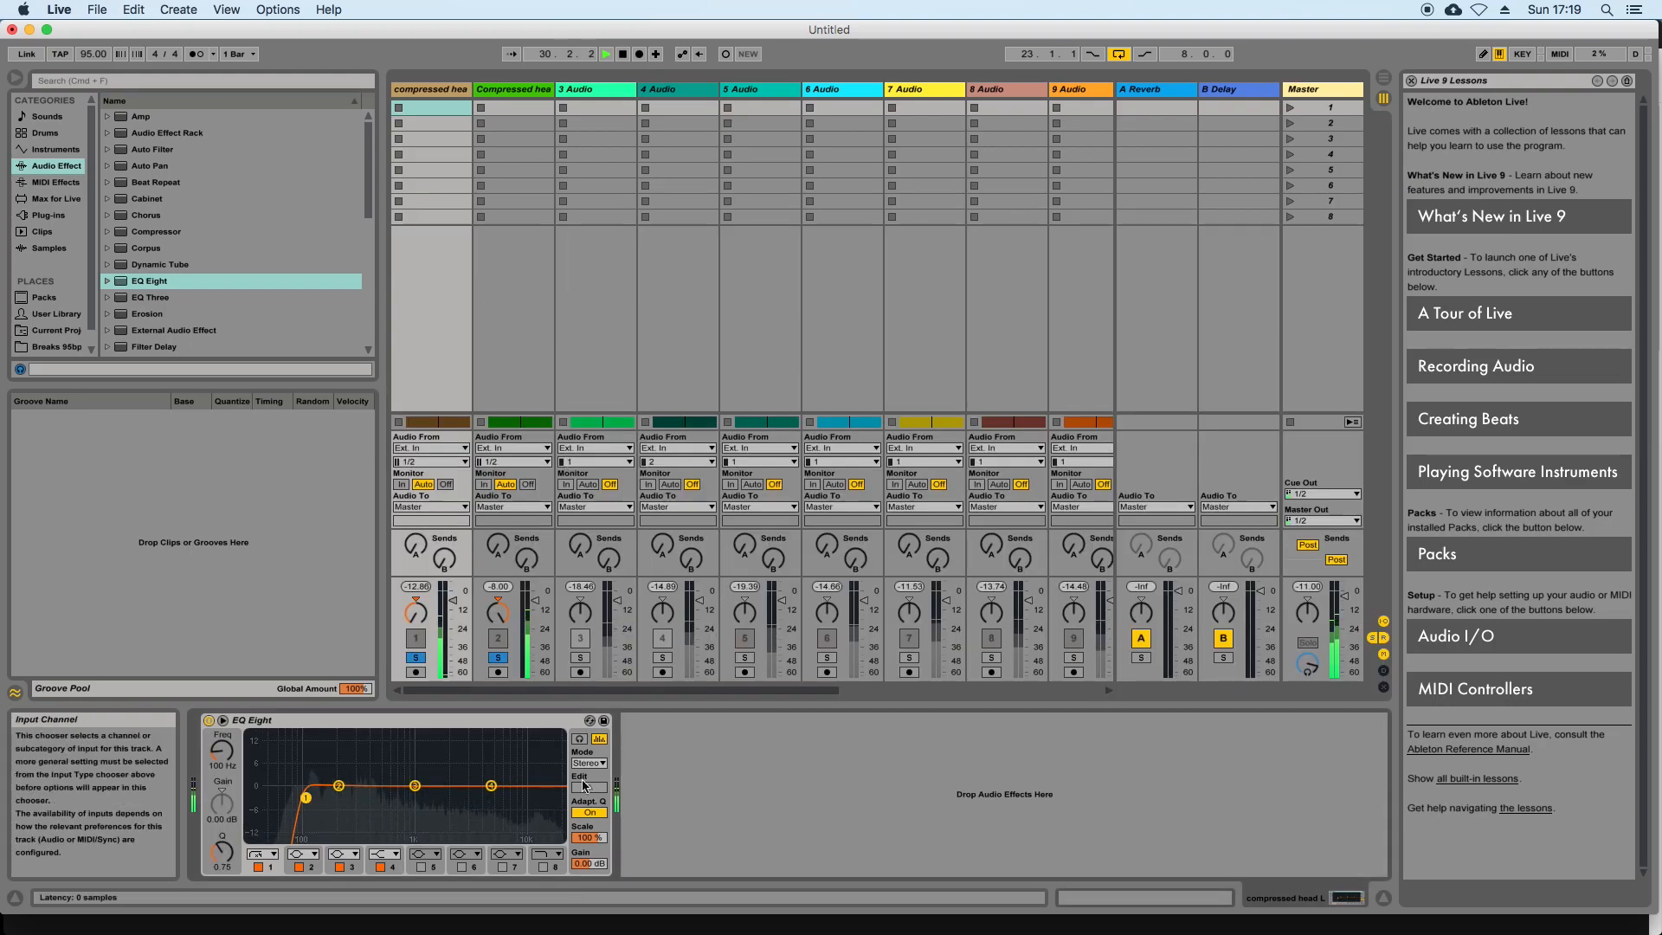
click(532, 90)
double_click(699, 514)
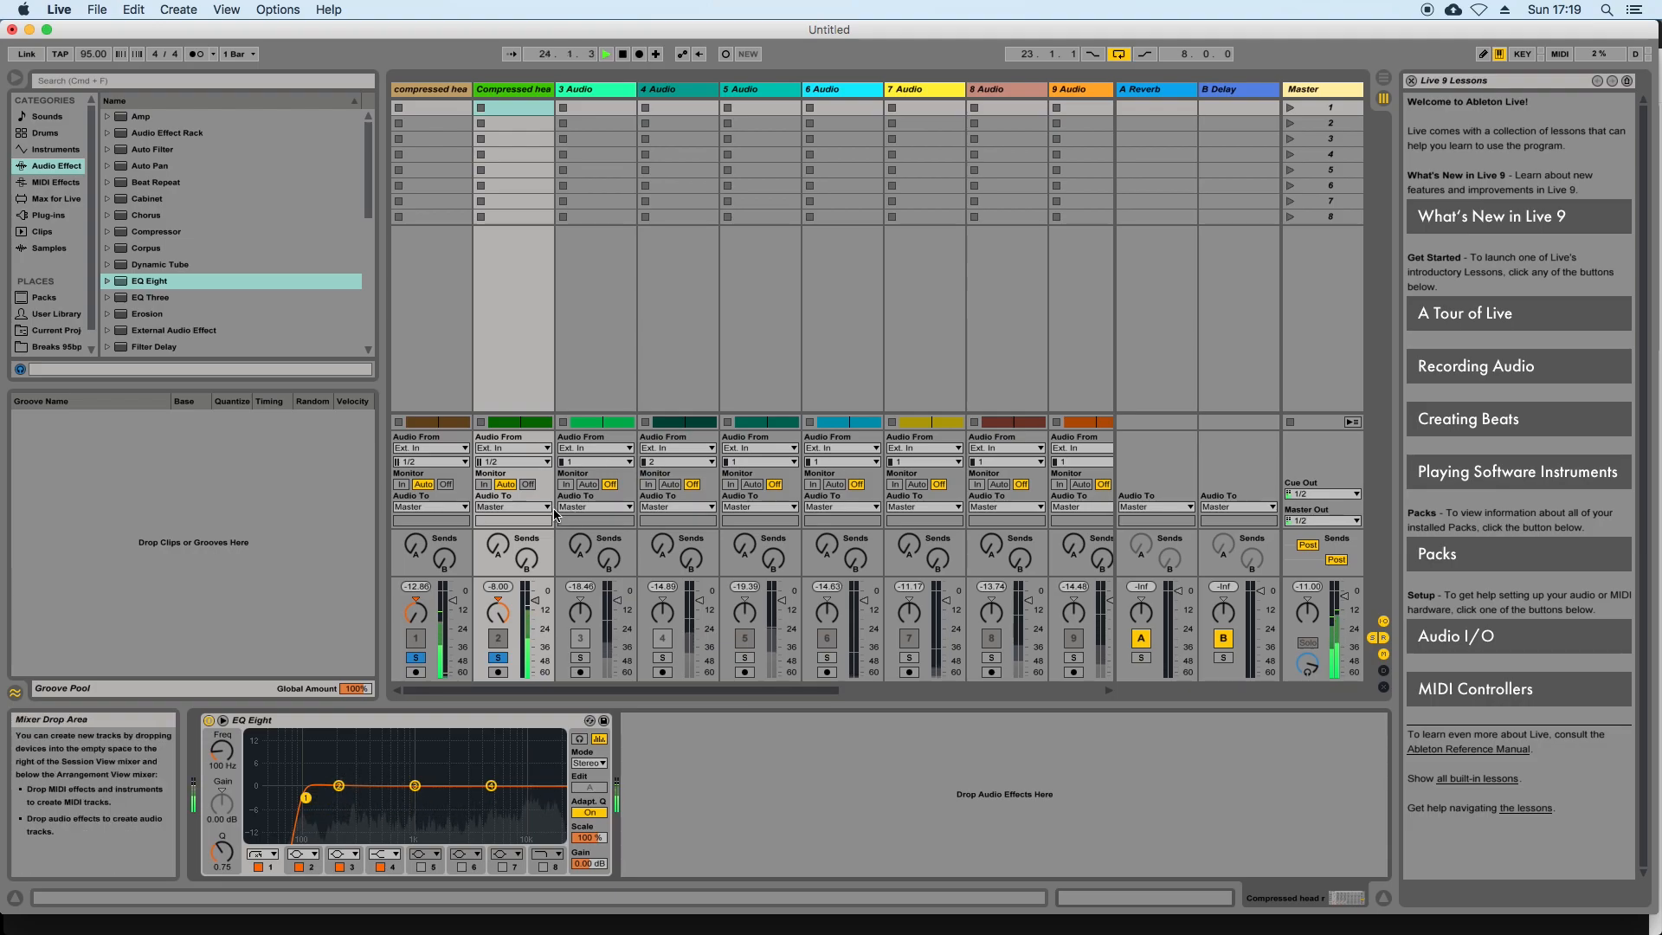
Stop playback and take both compressed head tracks out of solo
key(space)
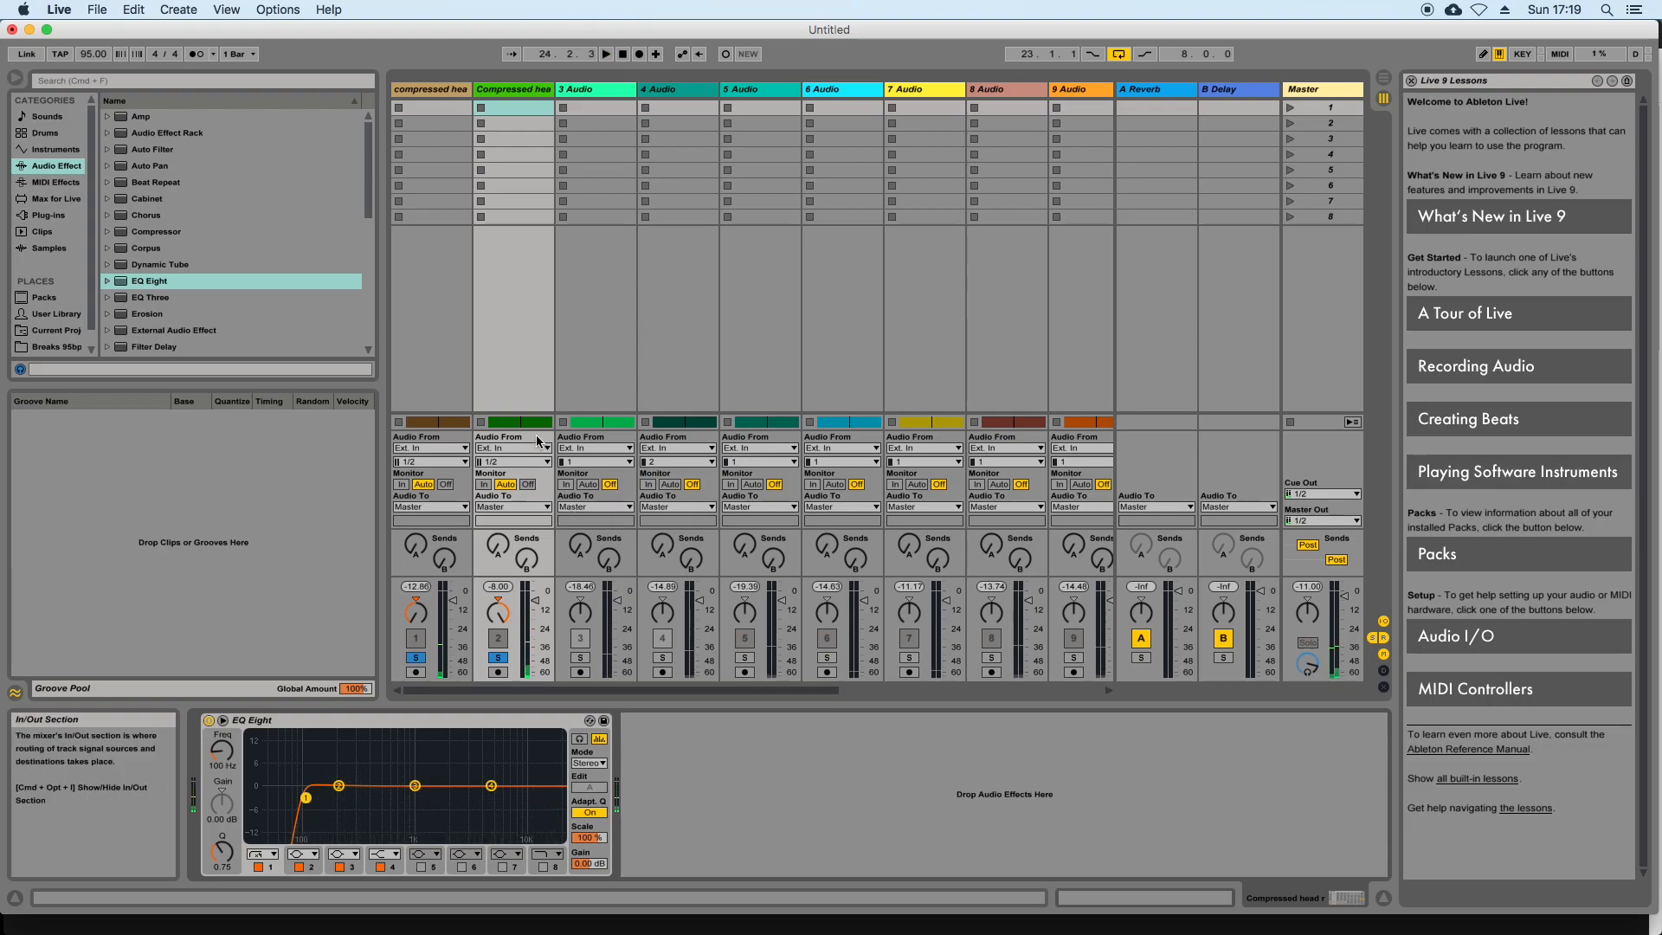
click(498, 658)
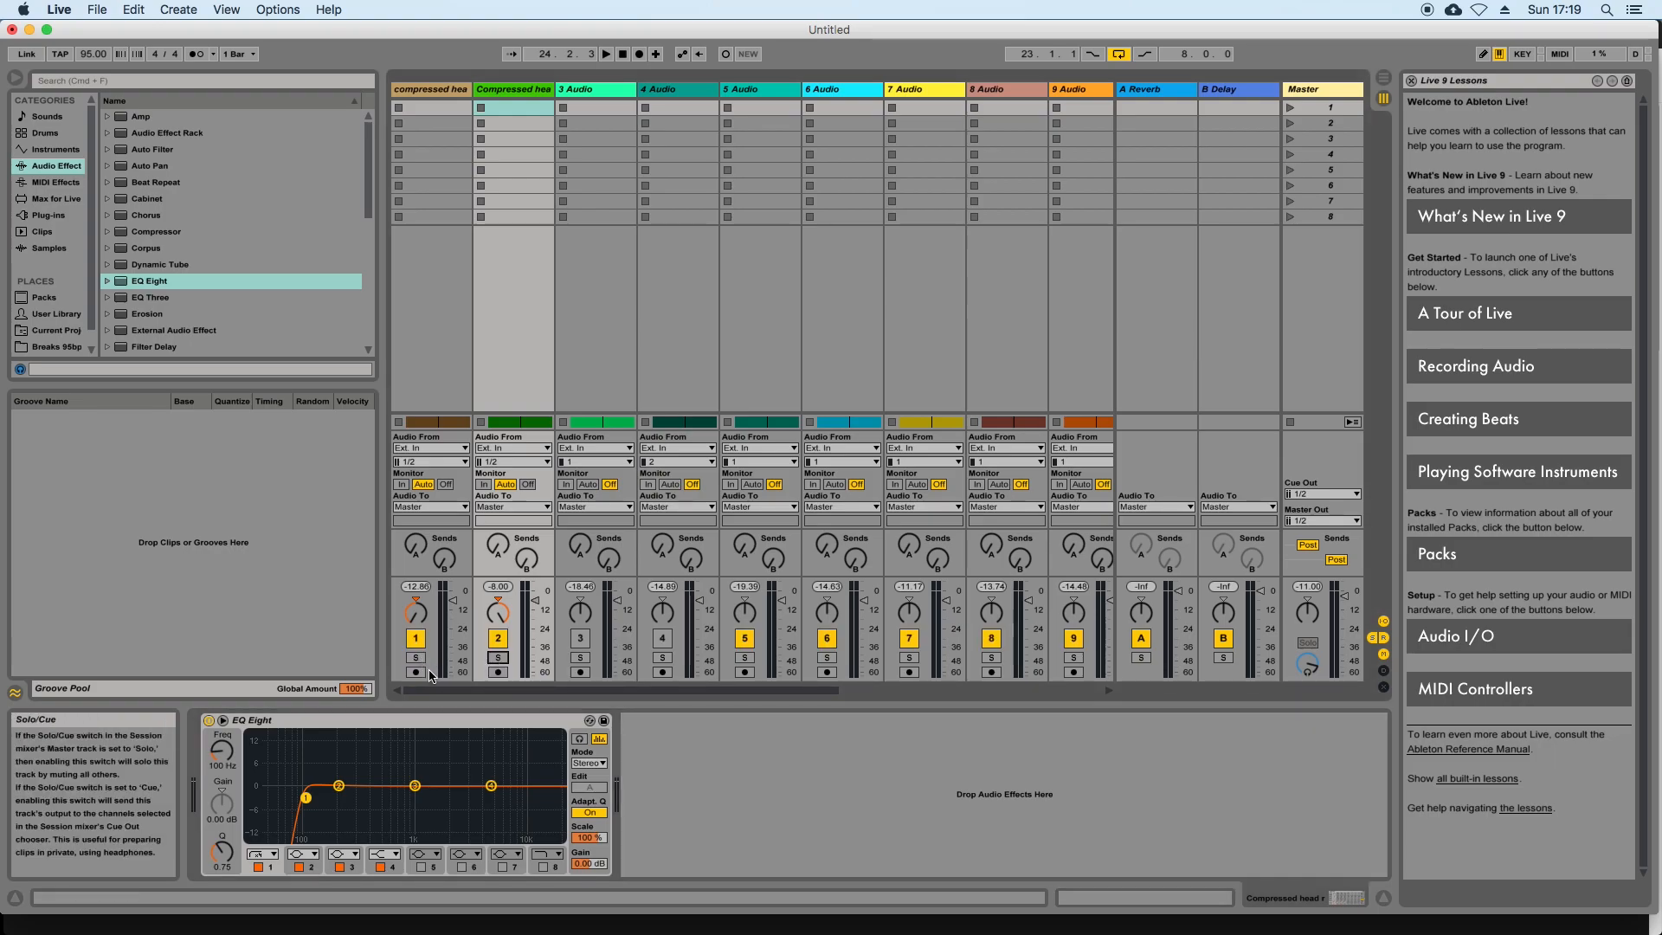
Play the mix briefly, then group the two compressed head tracks and fold the new group
key(space)
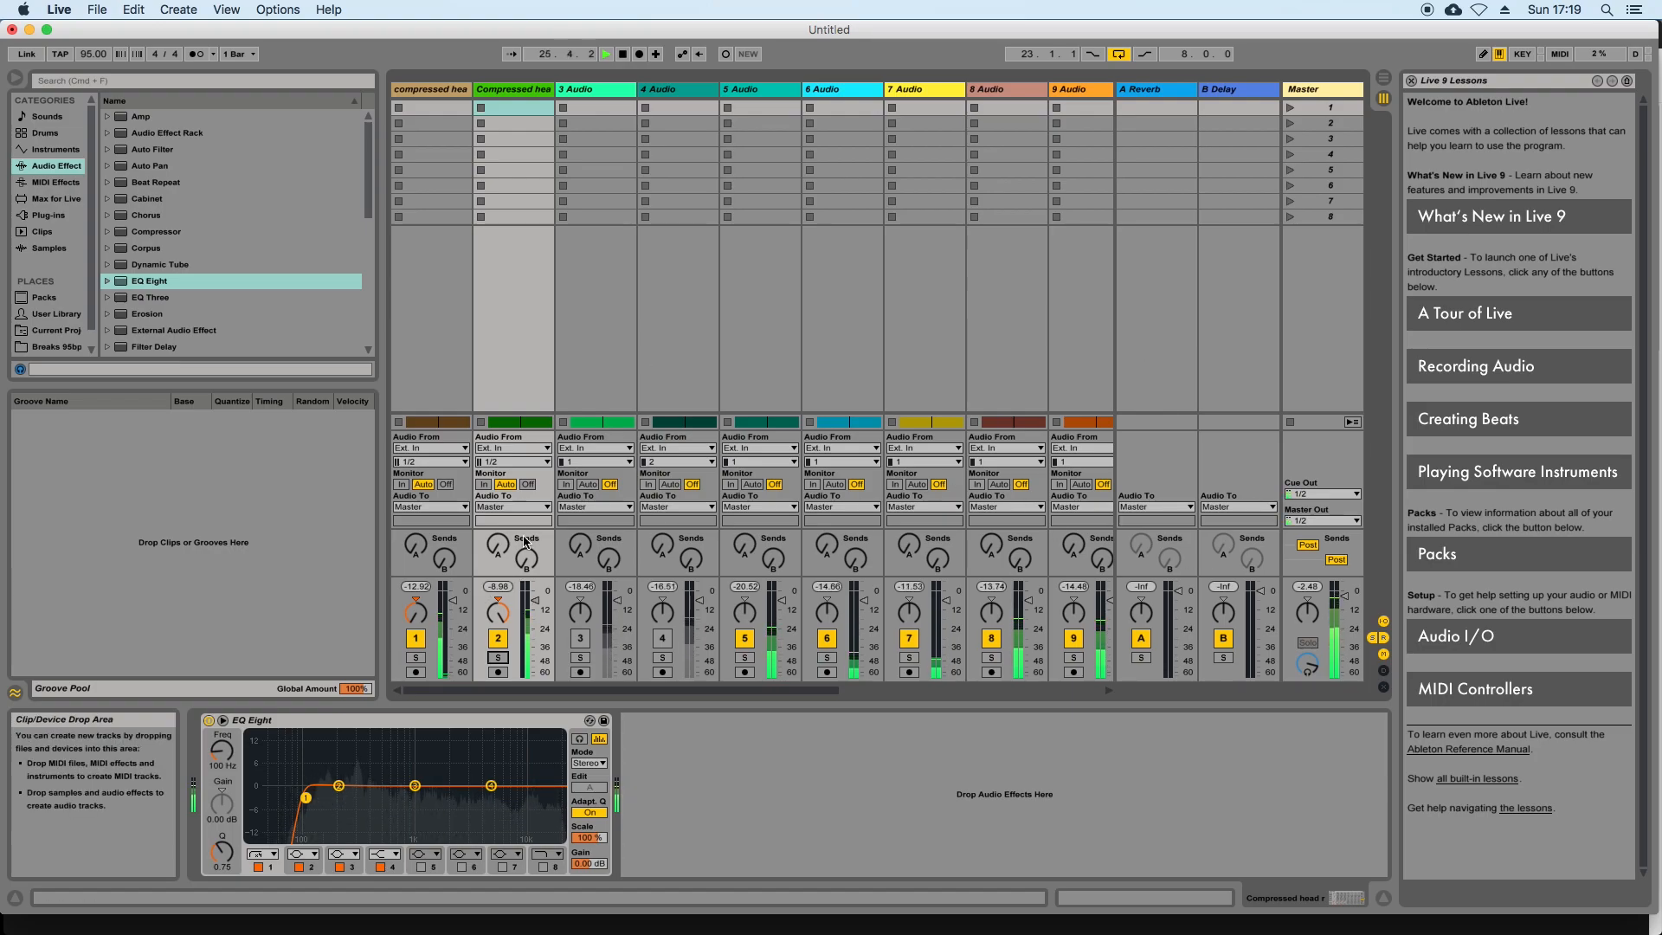
key(space)
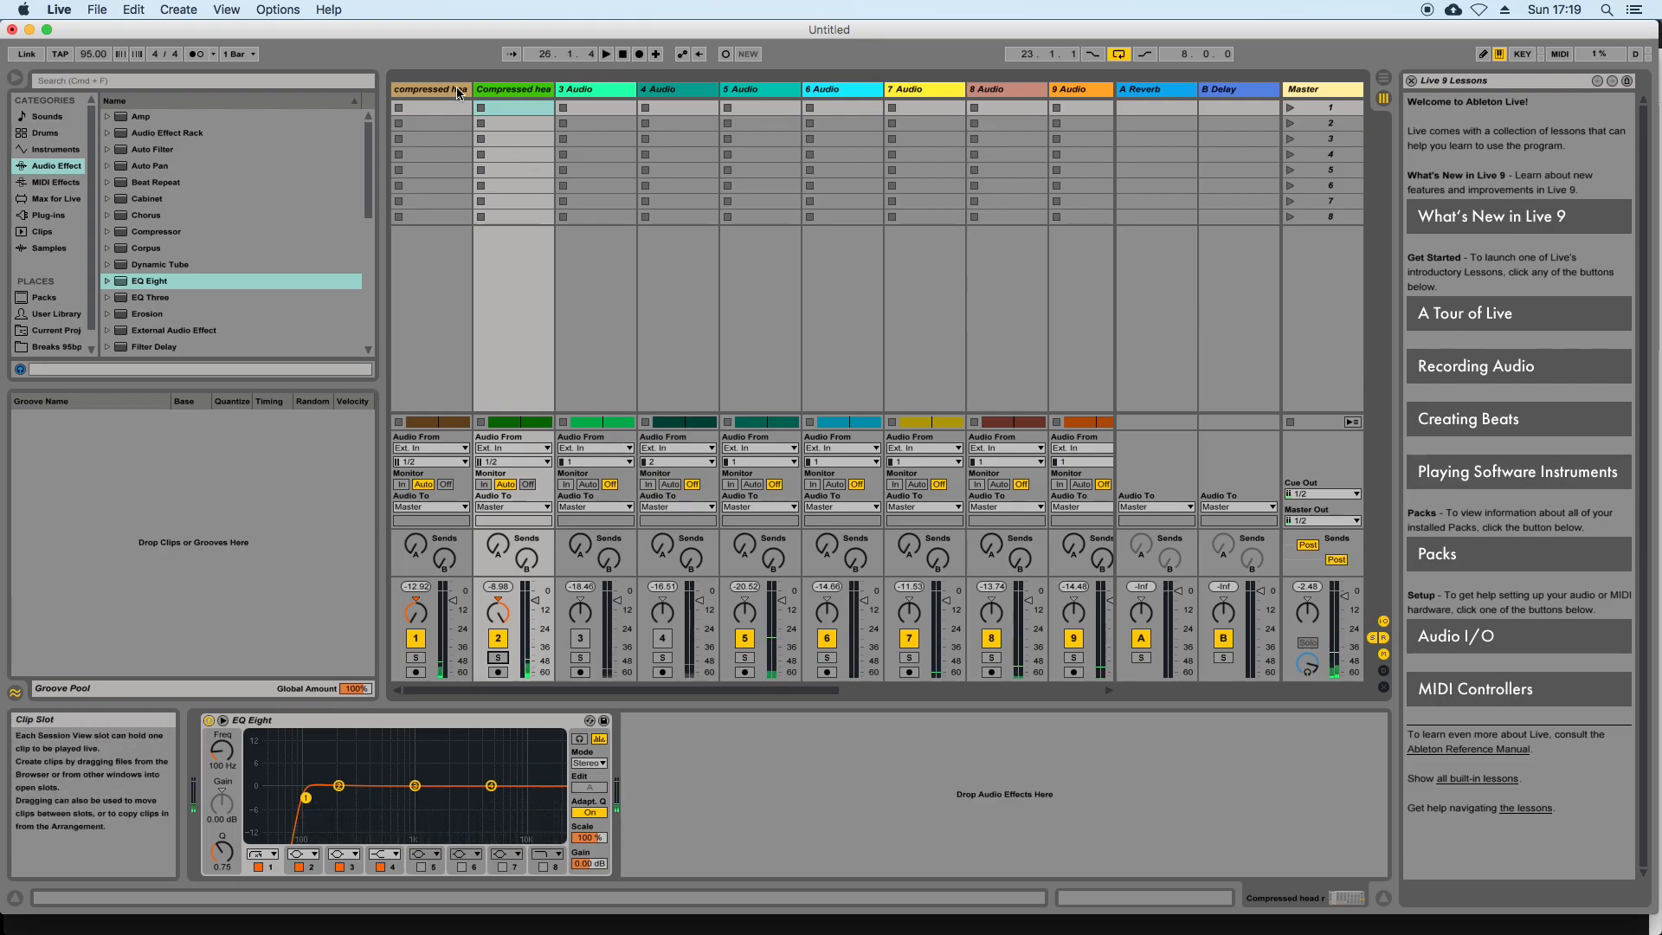
click(459, 89)
shift+click(502, 90)
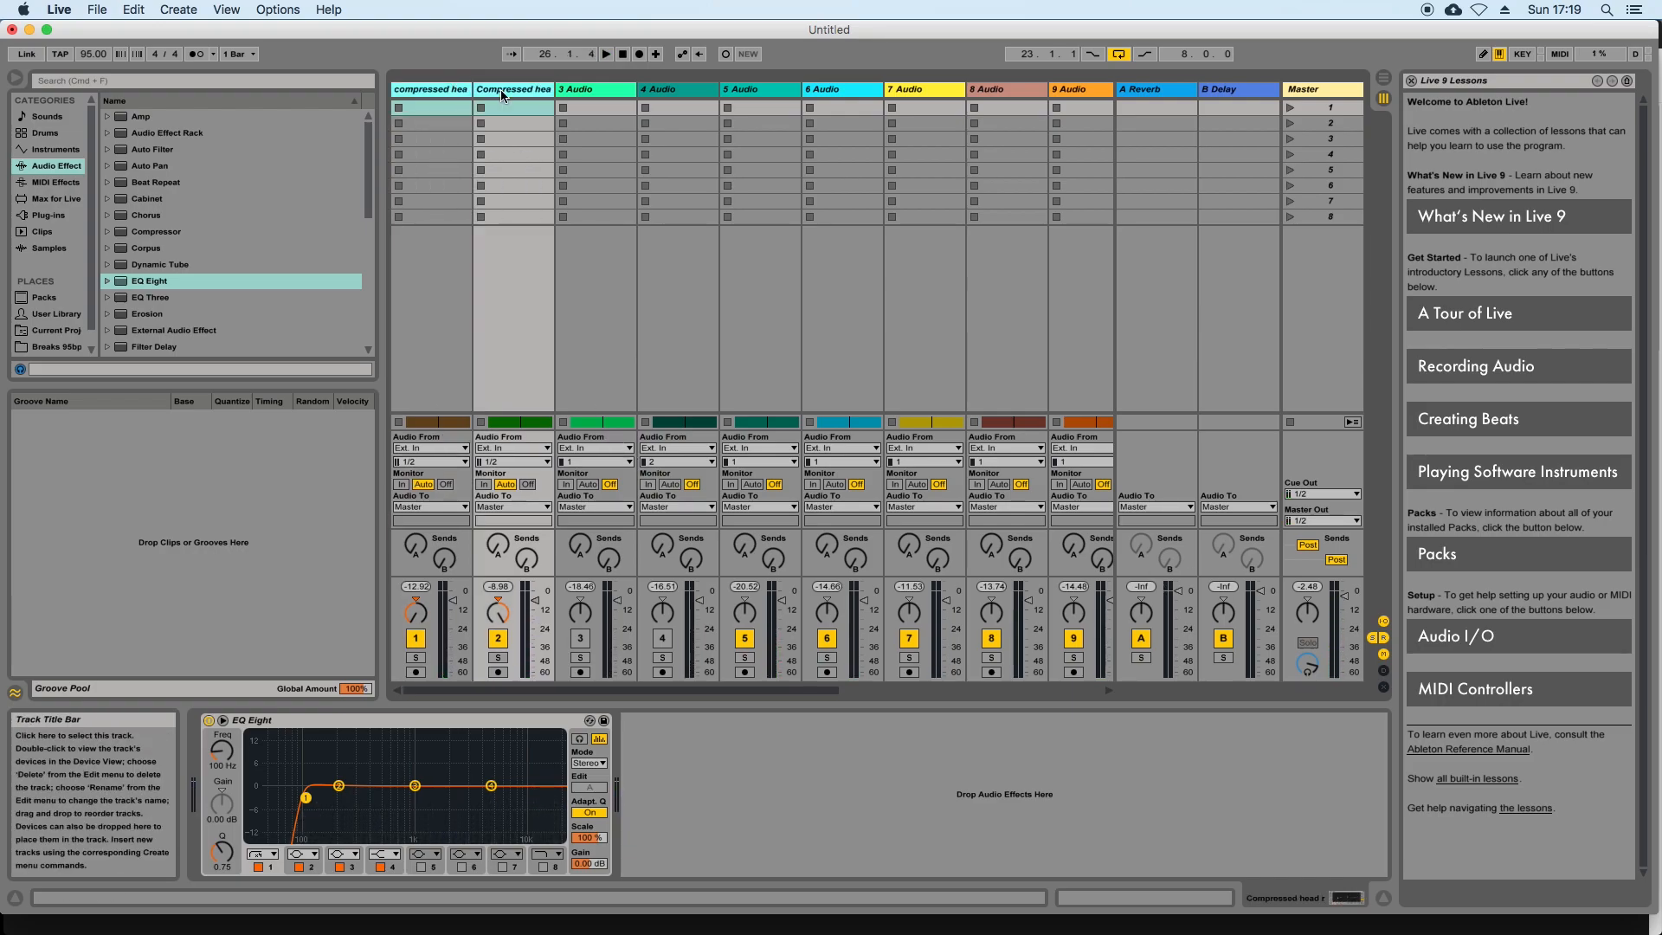
right_click(502, 93)
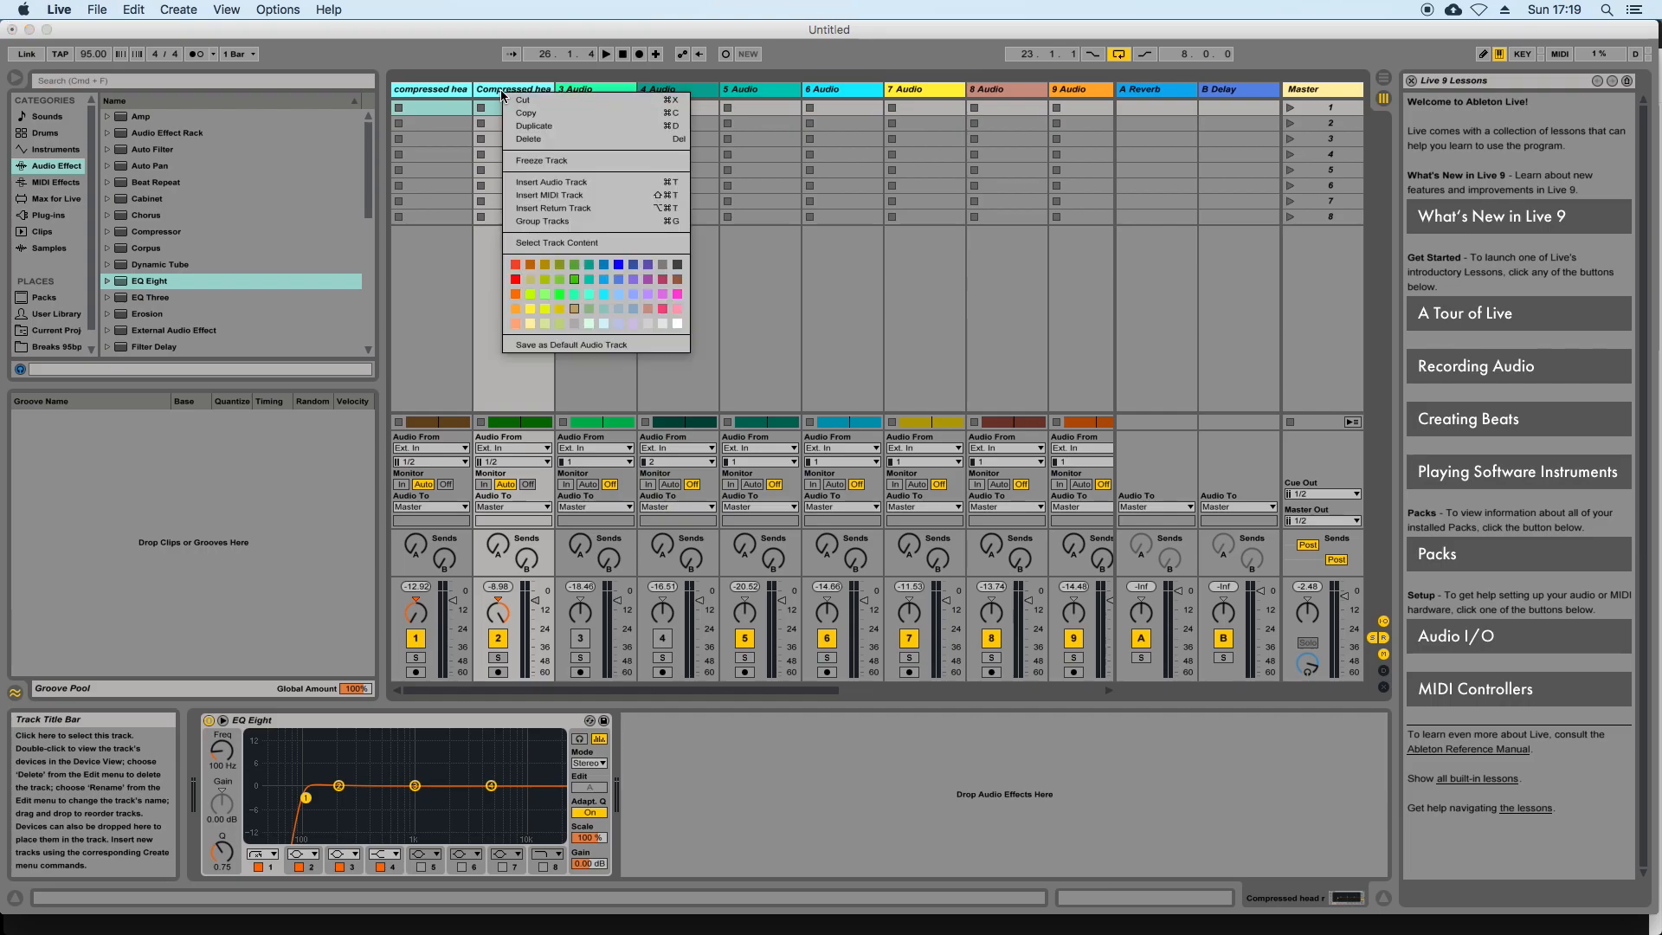
click(568, 221)
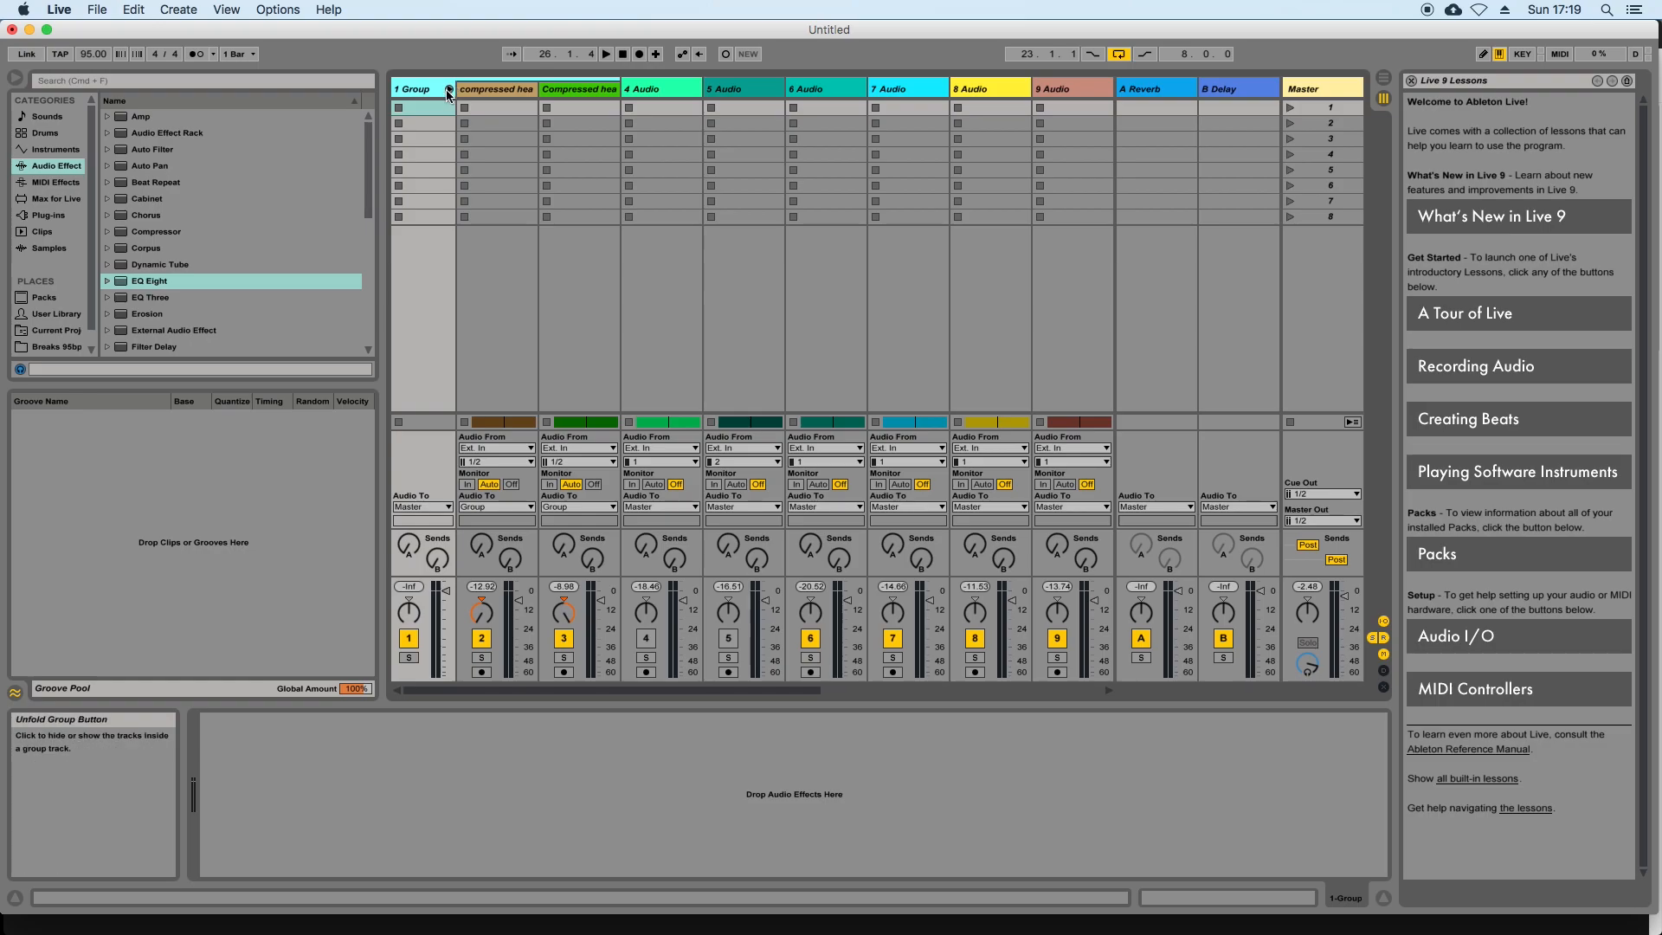
click(449, 89)
Play the loop and audition the group track soloed, muted and back in the full mix
key(space)
click(406, 657)
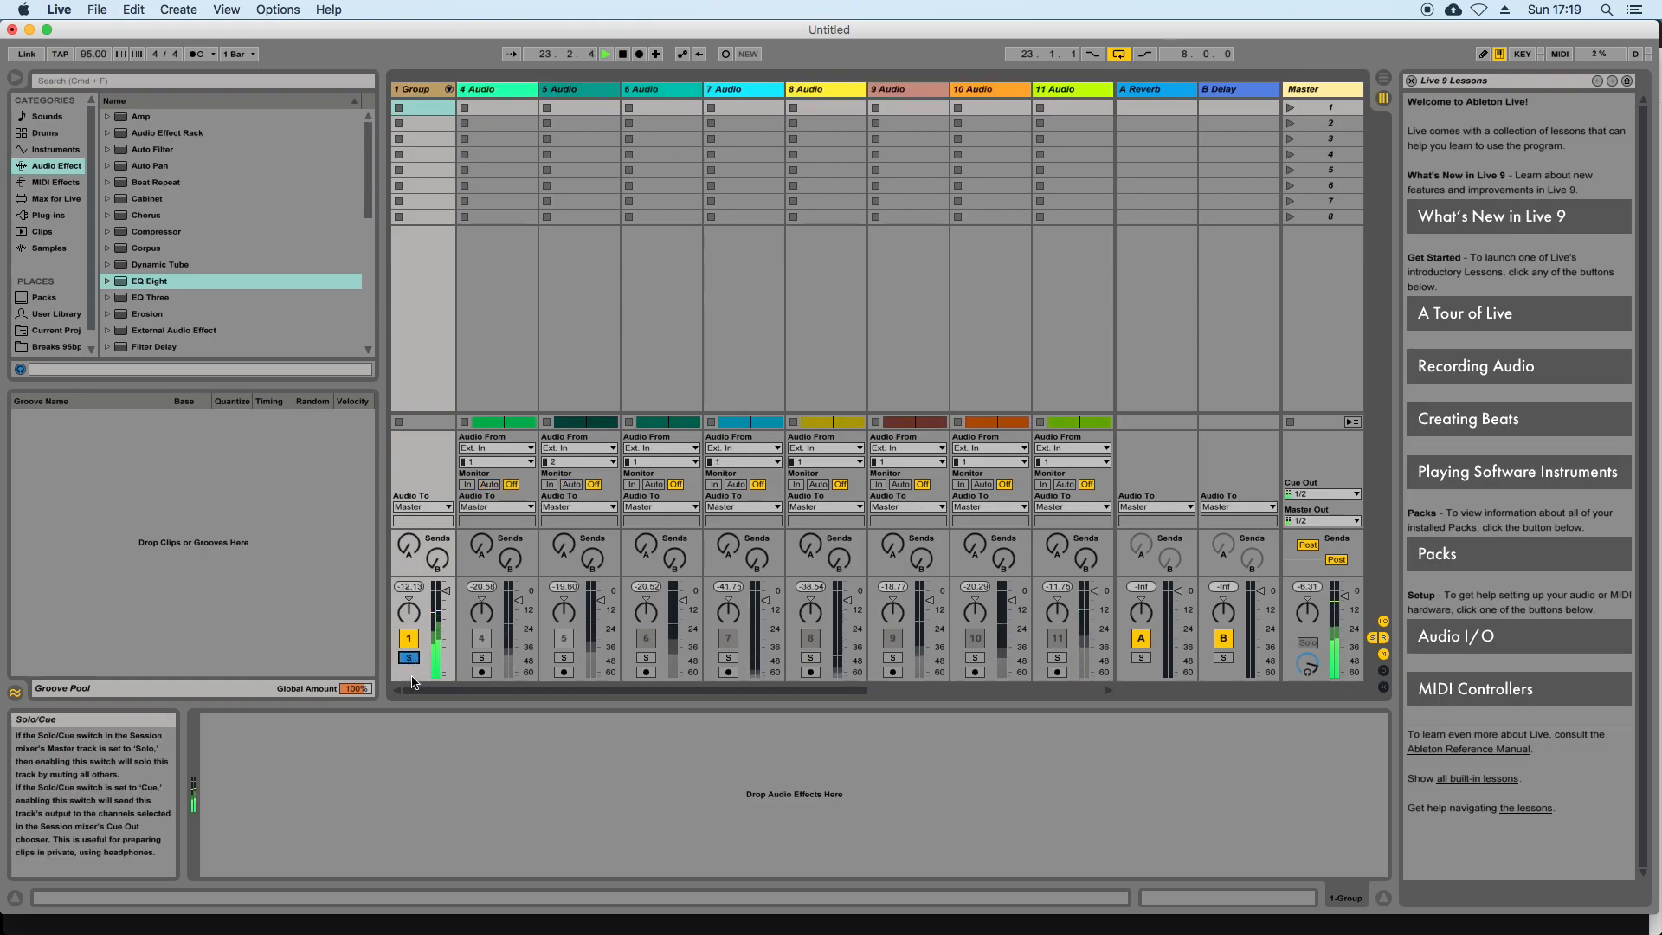
click(448, 90)
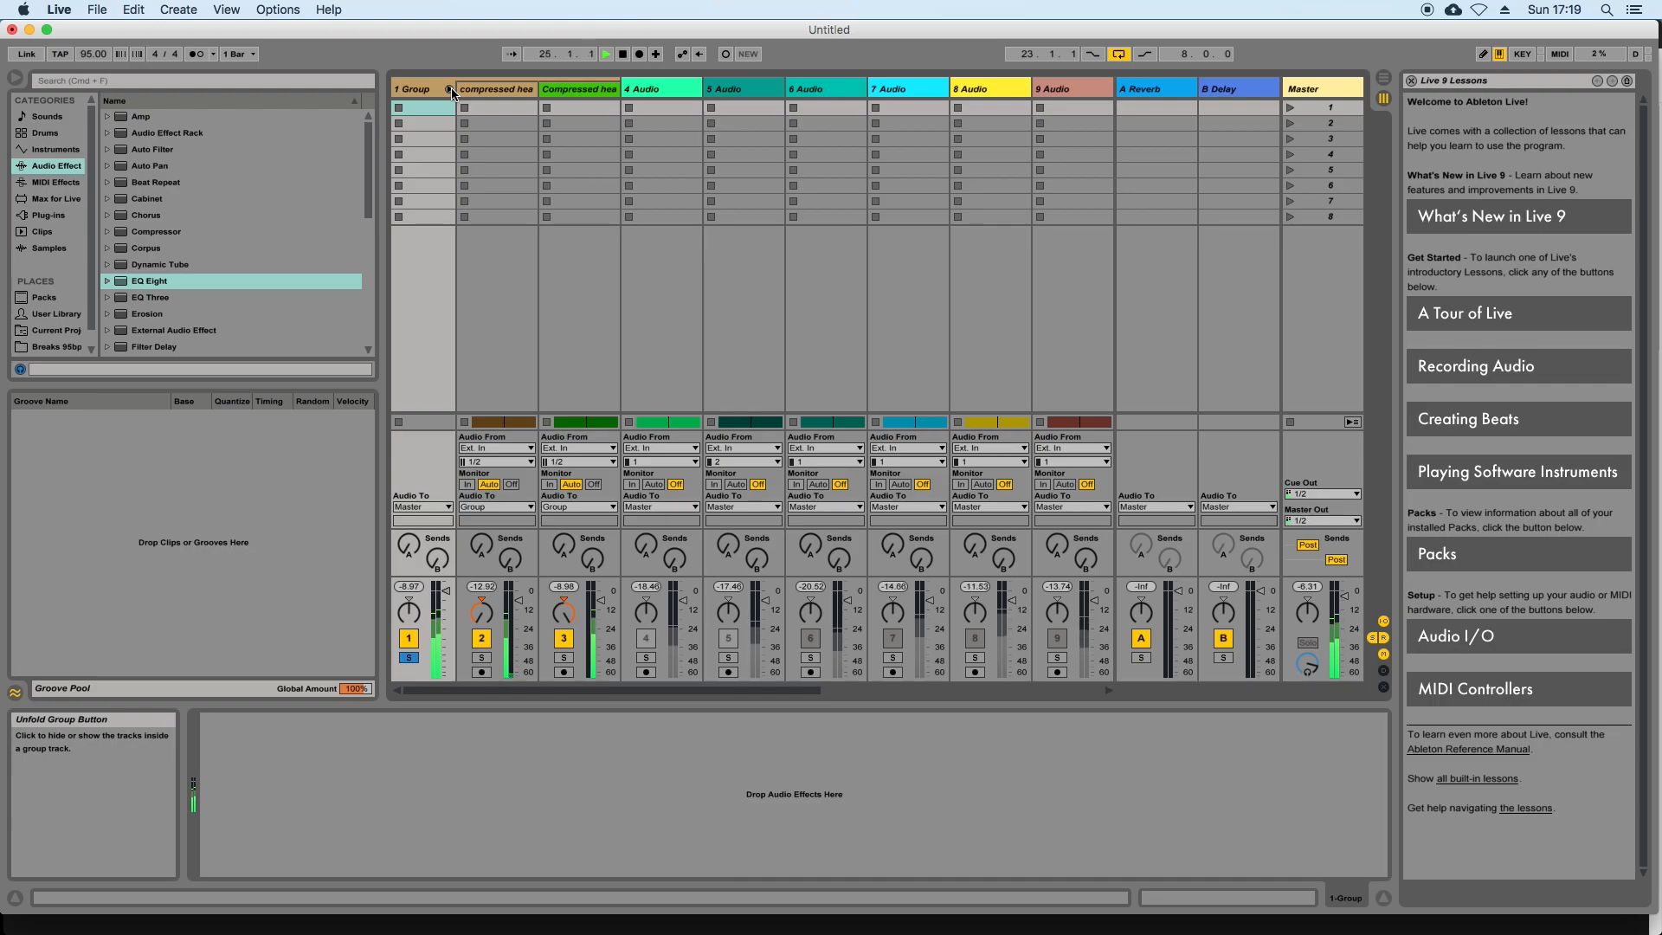
click(448, 90)
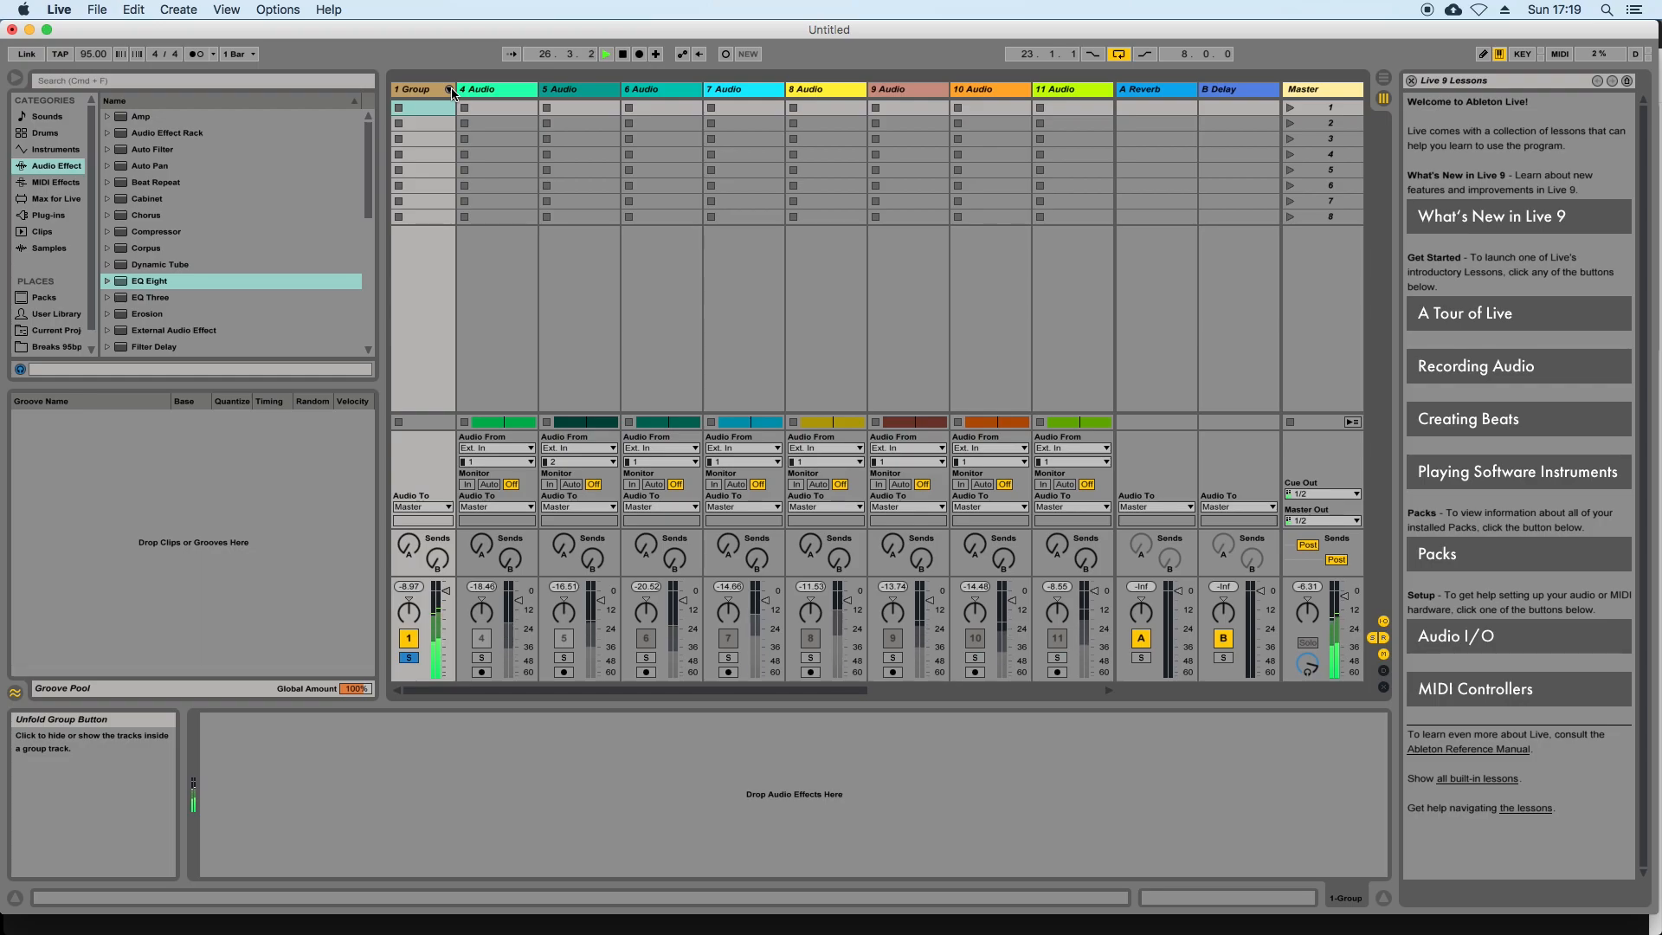
click(410, 659)
click(409, 639)
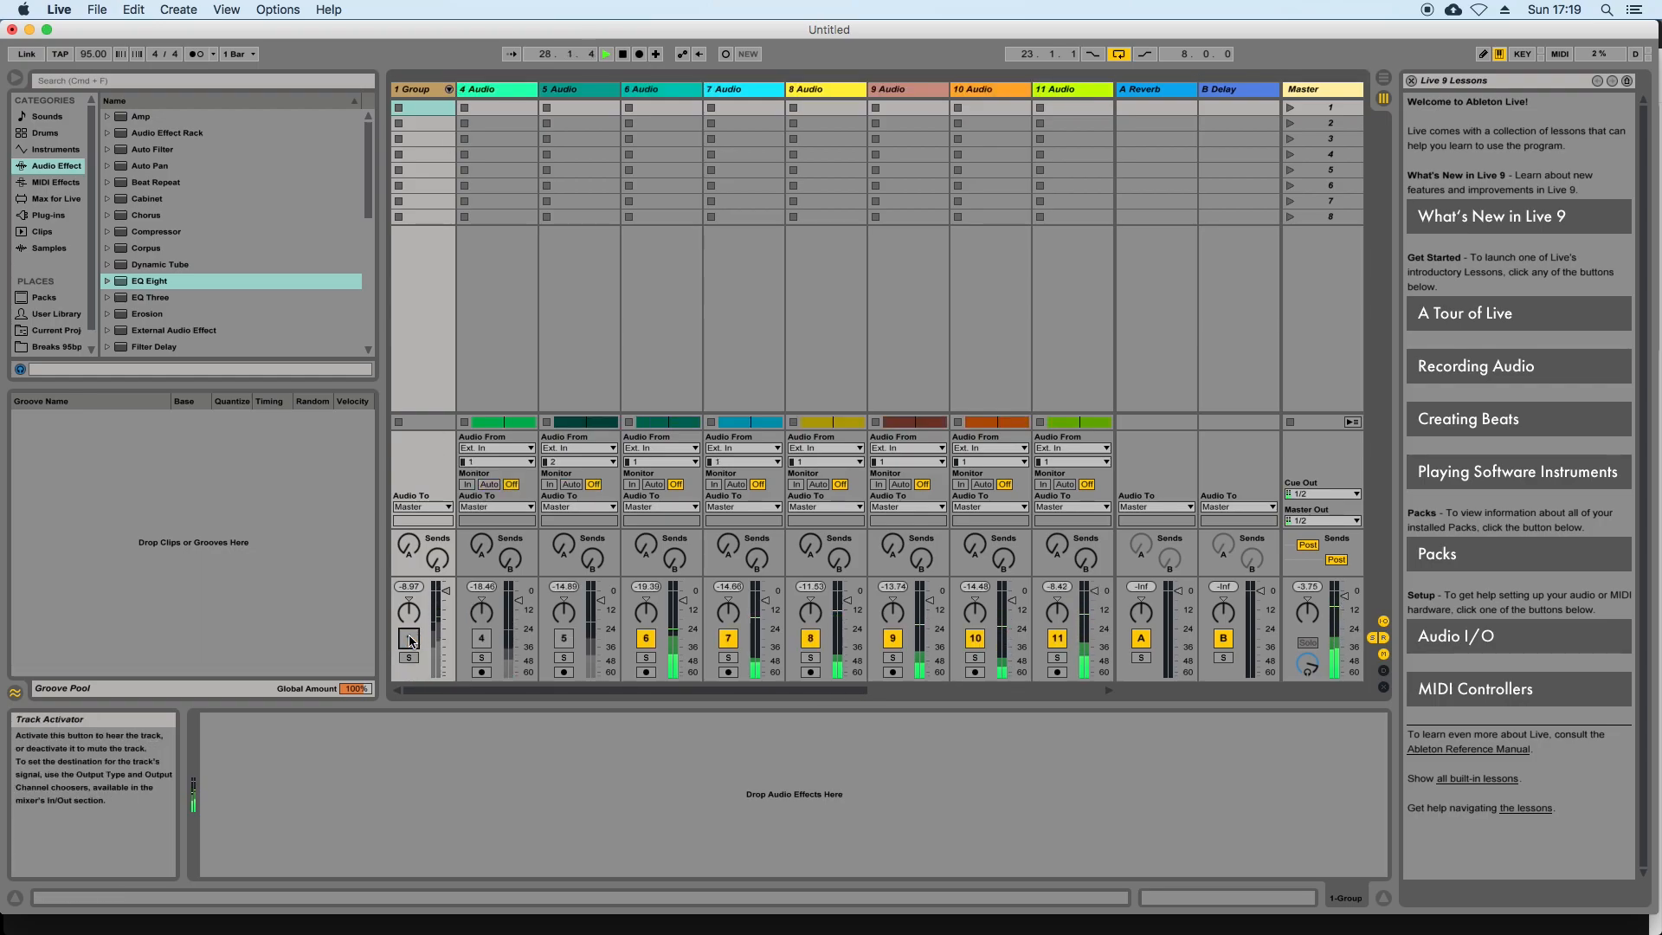
click(410, 640)
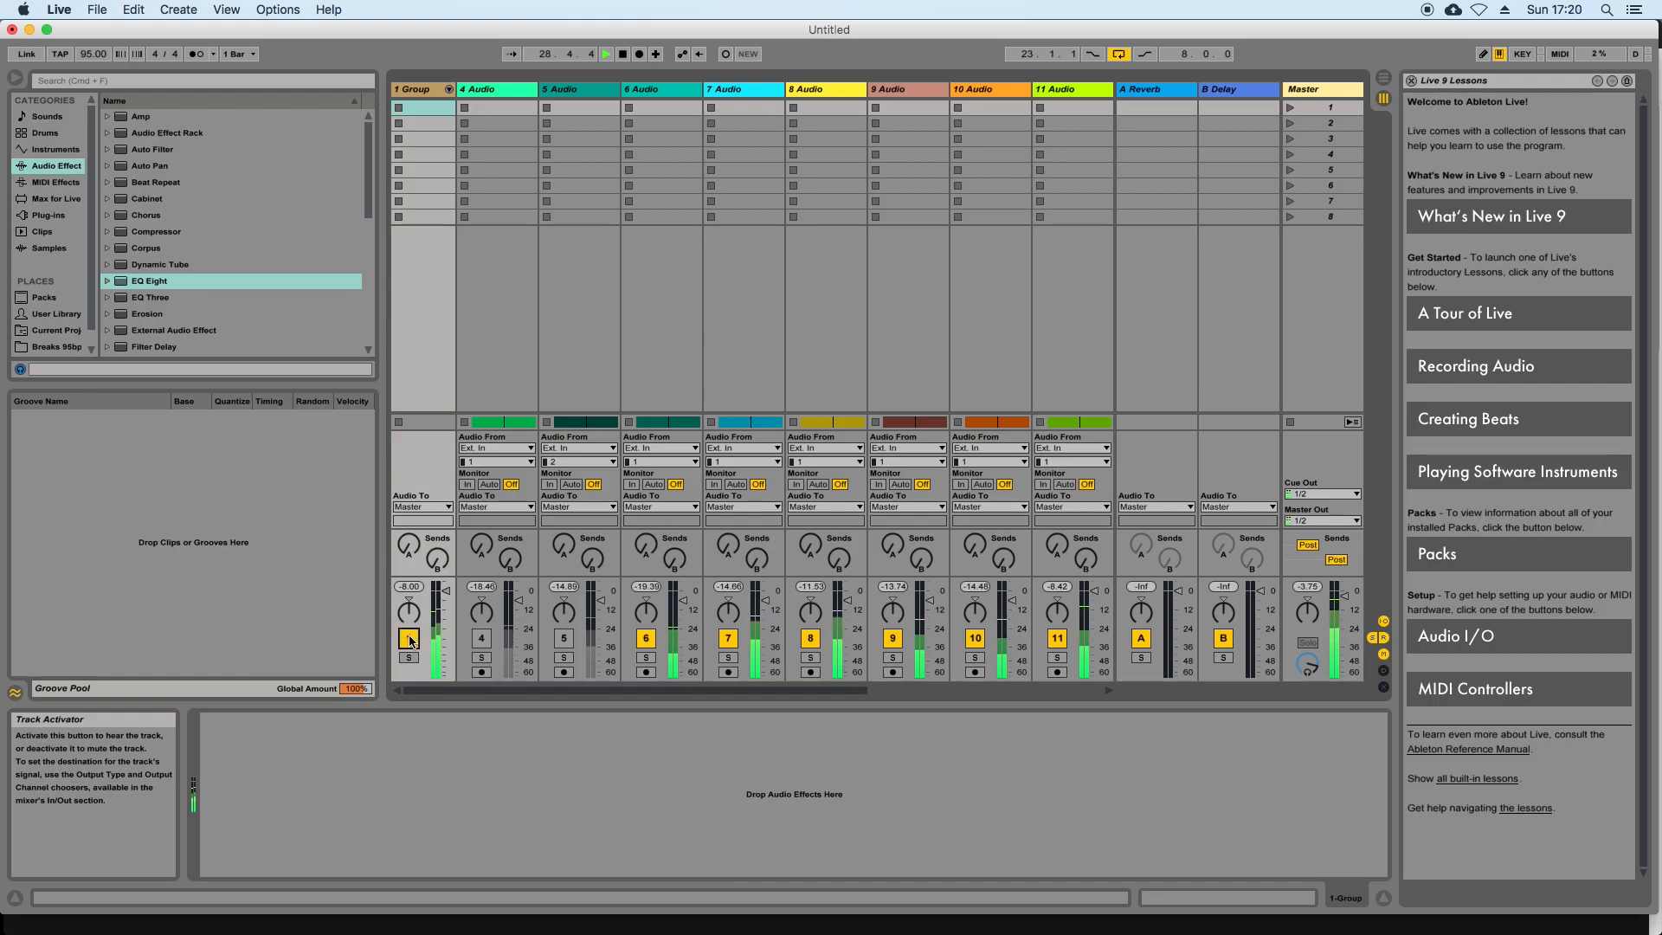
key(space)
Add a Glue Compressor to the Master track
click(1325, 91)
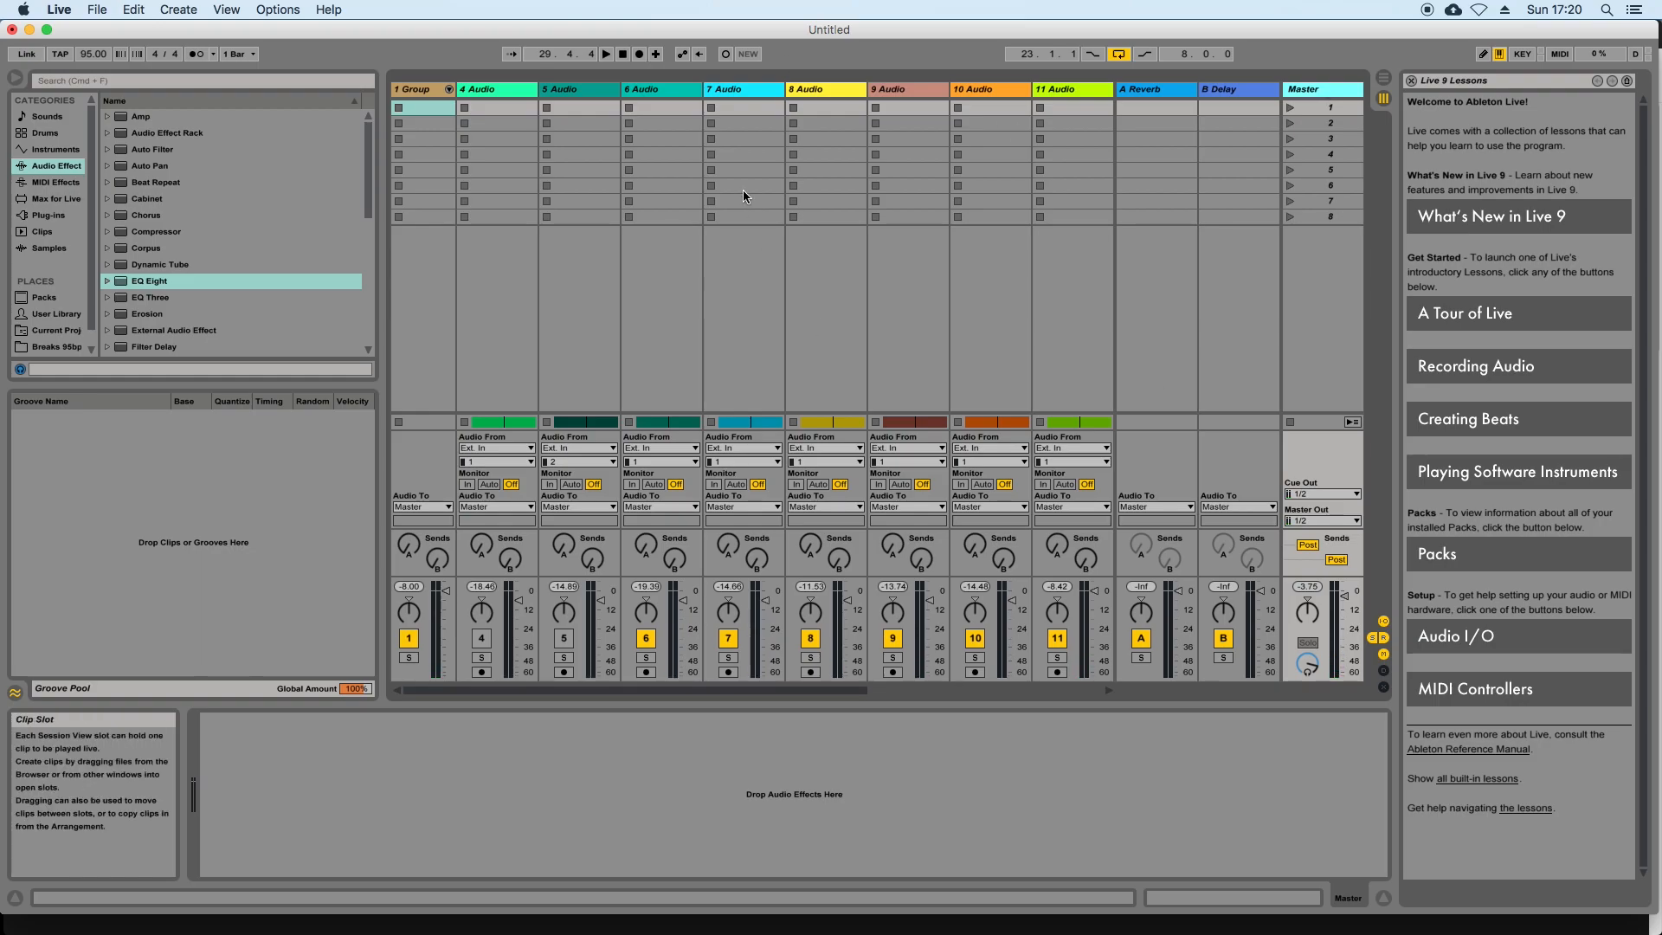
click(1270, 90)
click(1329, 91)
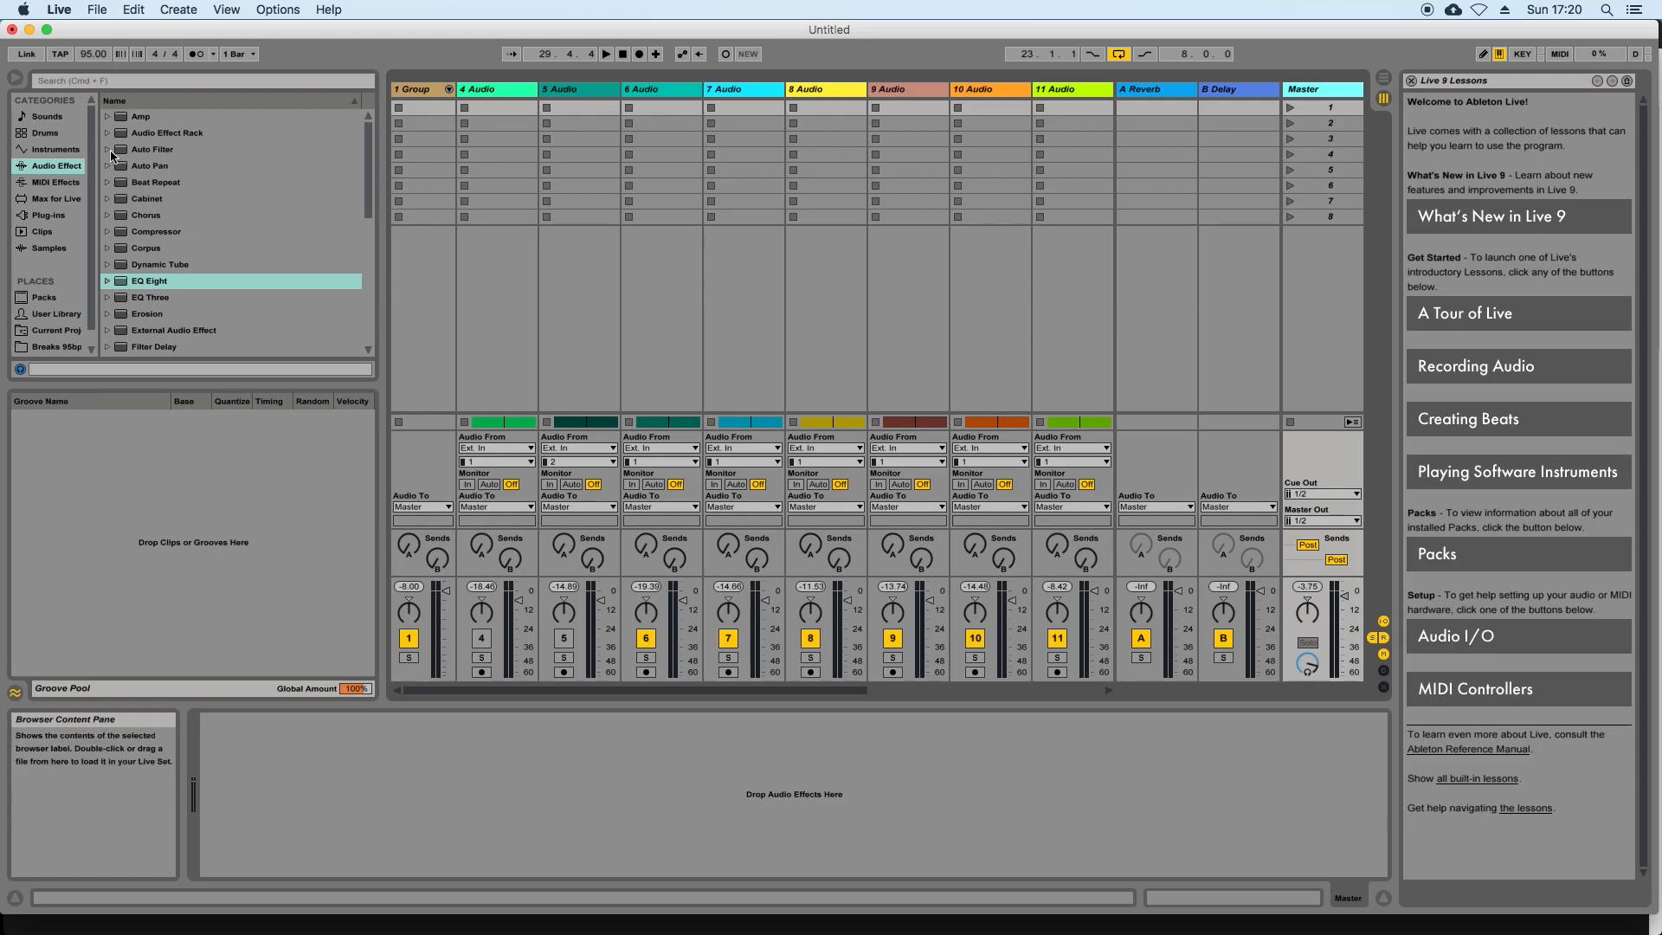
click(164, 233)
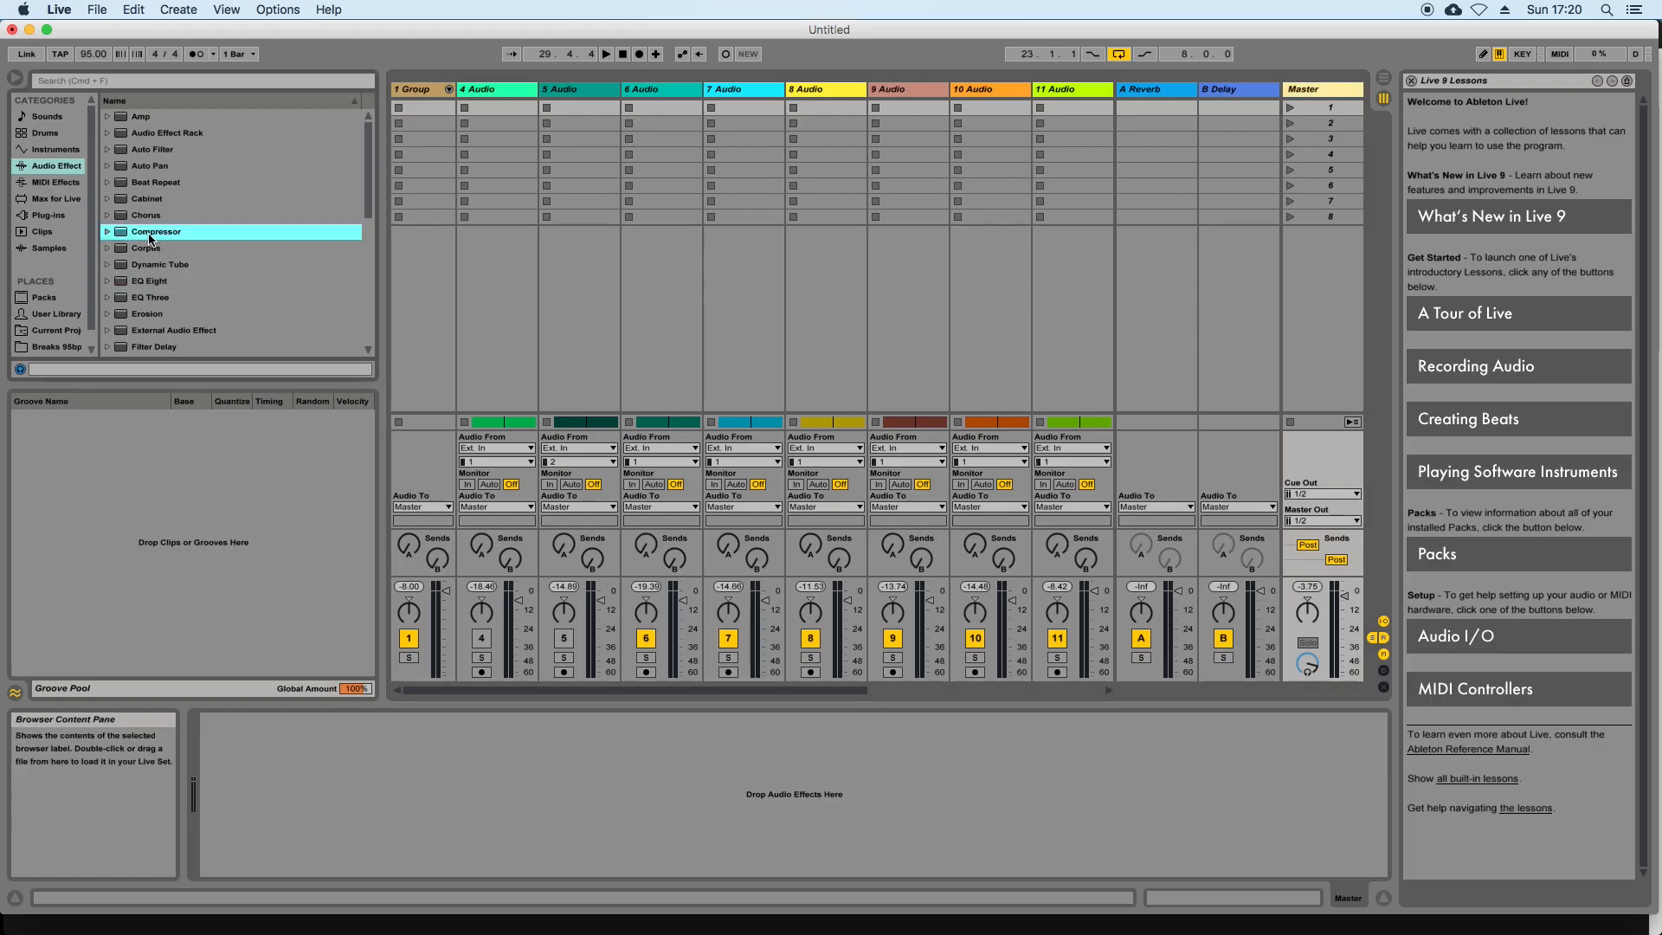
scroll(177, 320, down, 4)
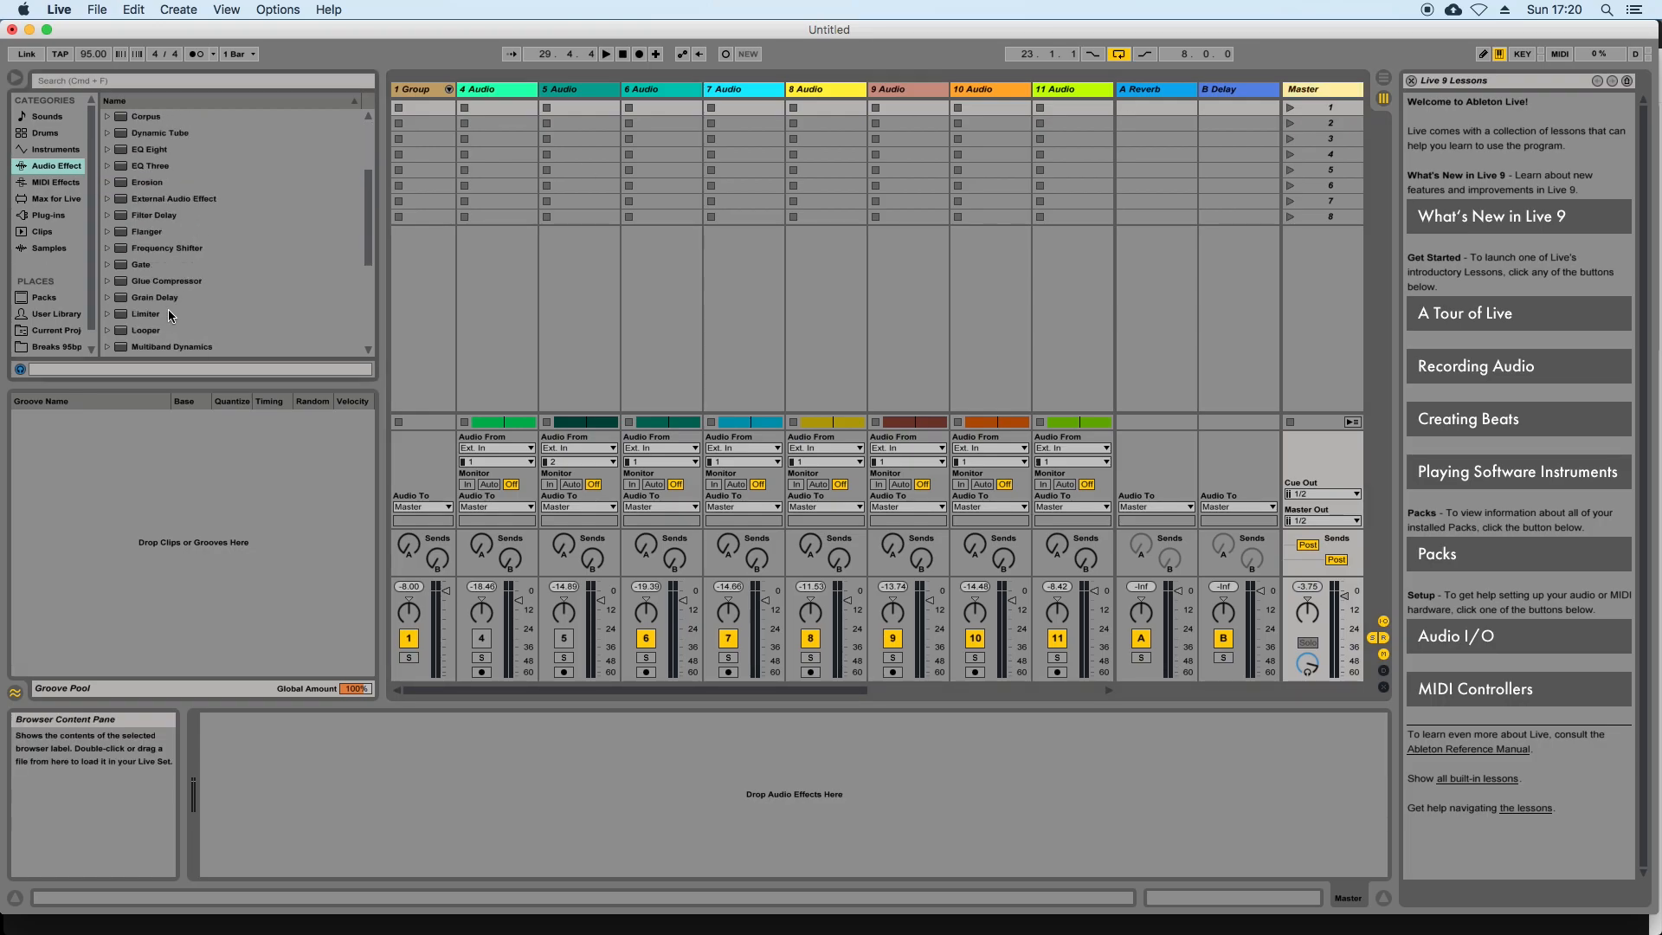
drag(149, 284, 289, 754)
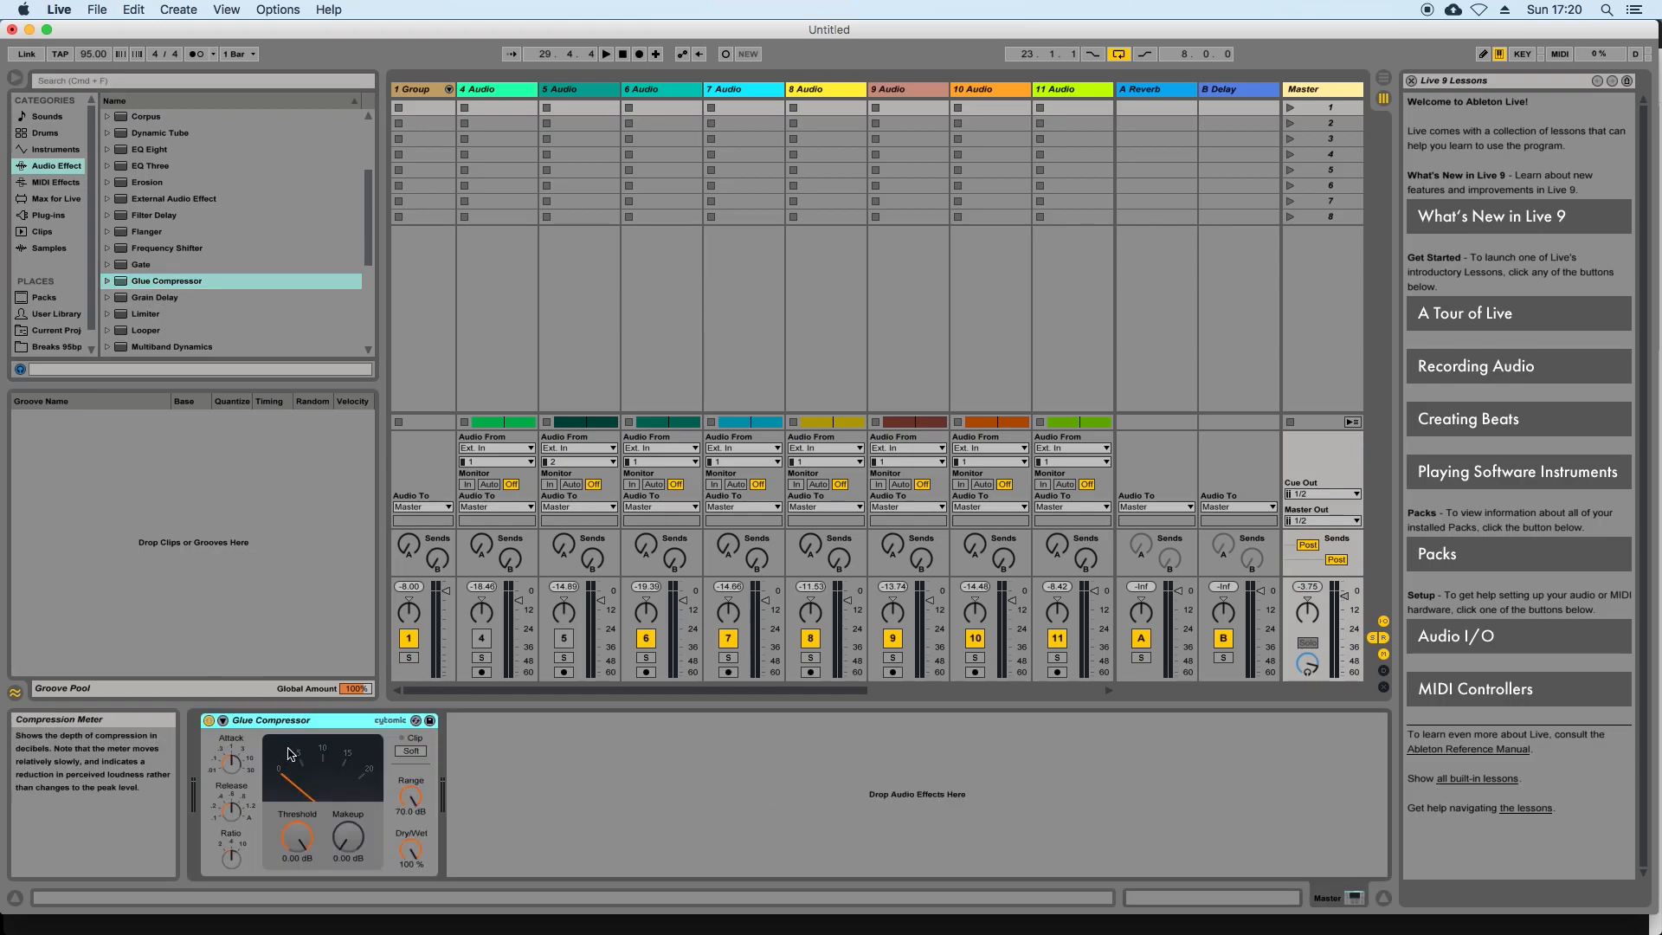
While the loop plays, set the Glue Compressor's threshold to -18.4 dB and makeup to 3.17 dB, and adjust its attack and release
key(space)
mouse_move(326, 822)
mouse_down()
mouse_move(326, 882)
mouse_move(348, 827)
mouse_up()
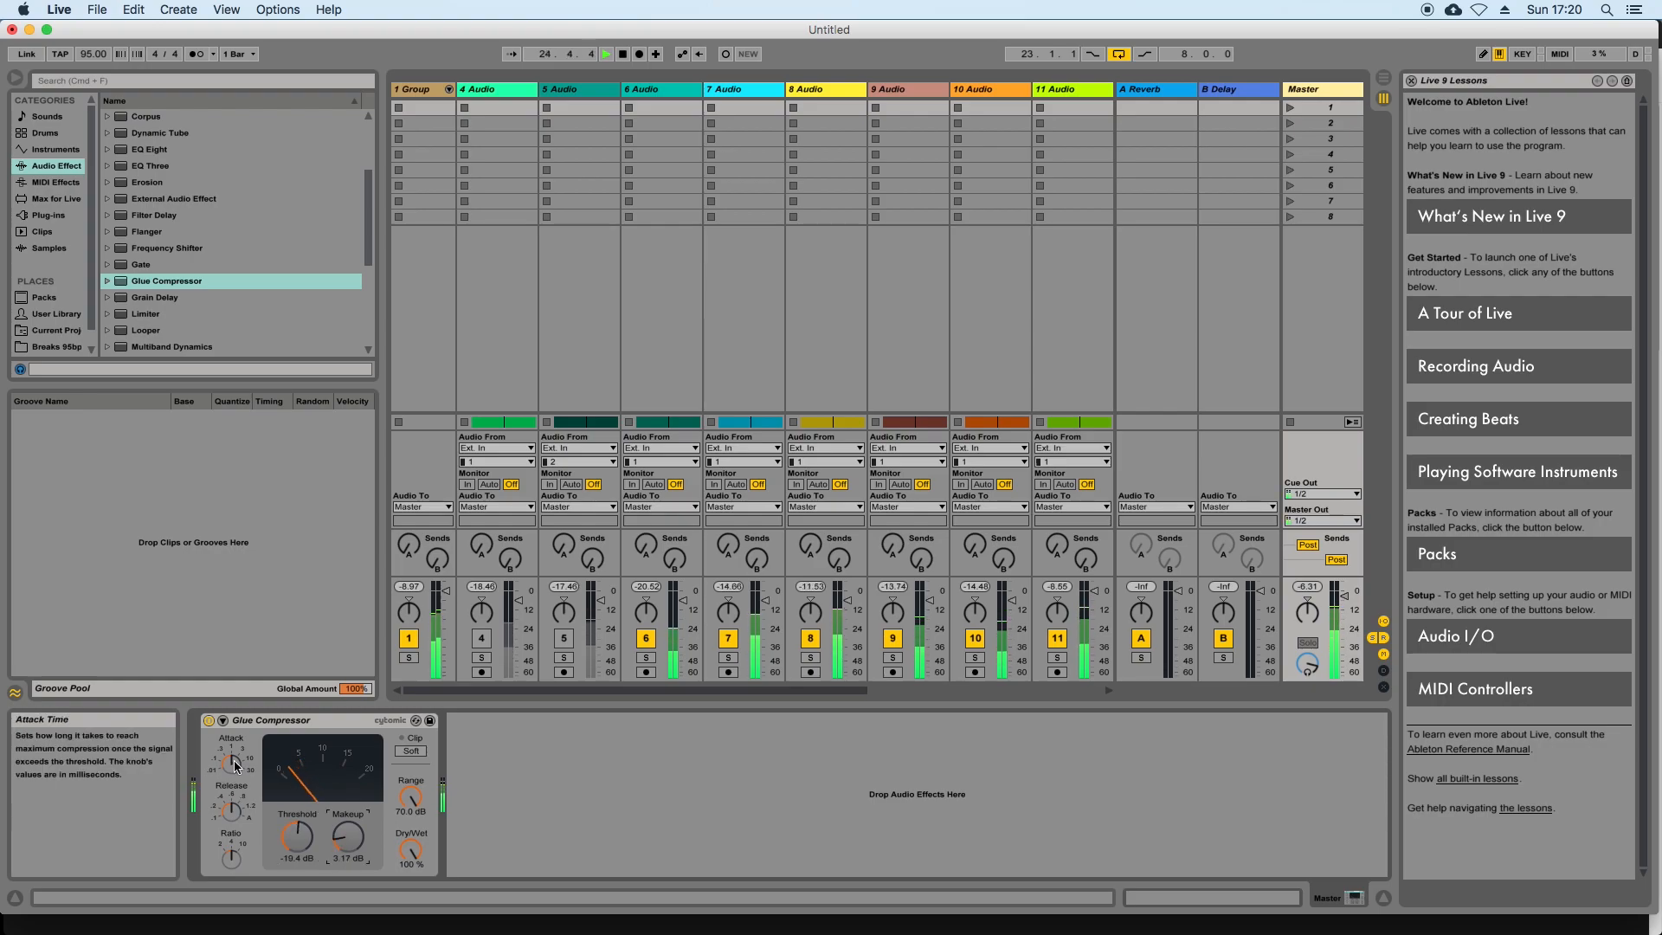
click(231, 809)
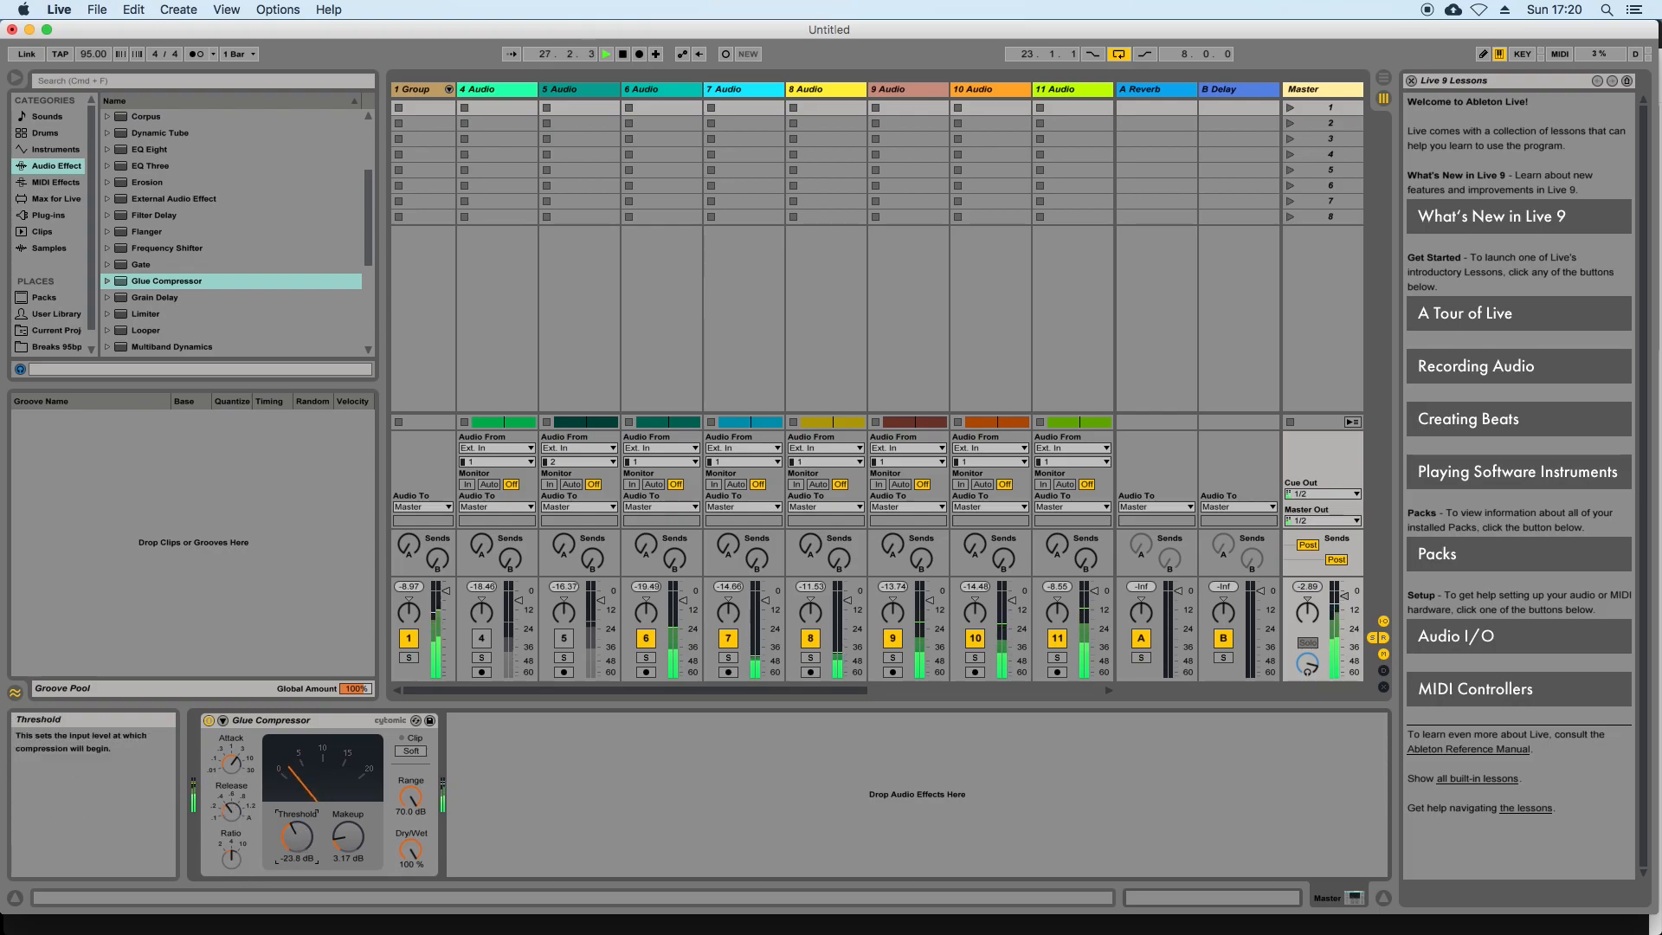
drag(296, 836, 296, 814)
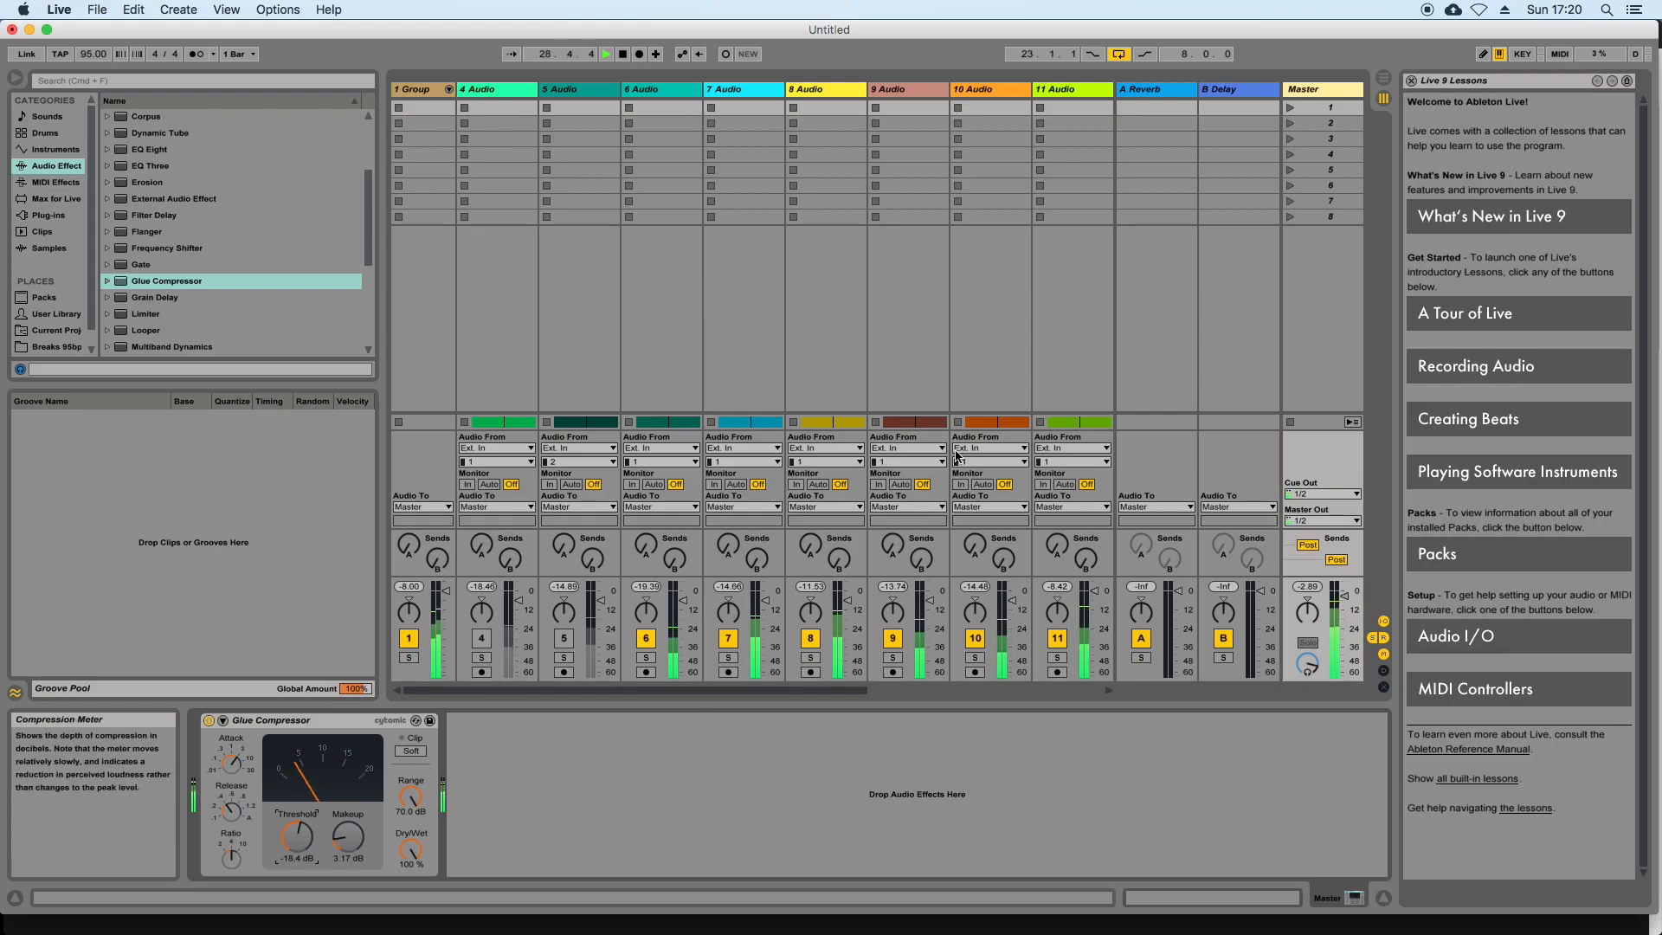
Add a Limiter after the Glue Compressor on the Master track, set its gain to 7.60 dB, and stop playback
drag(152, 317, 491, 764)
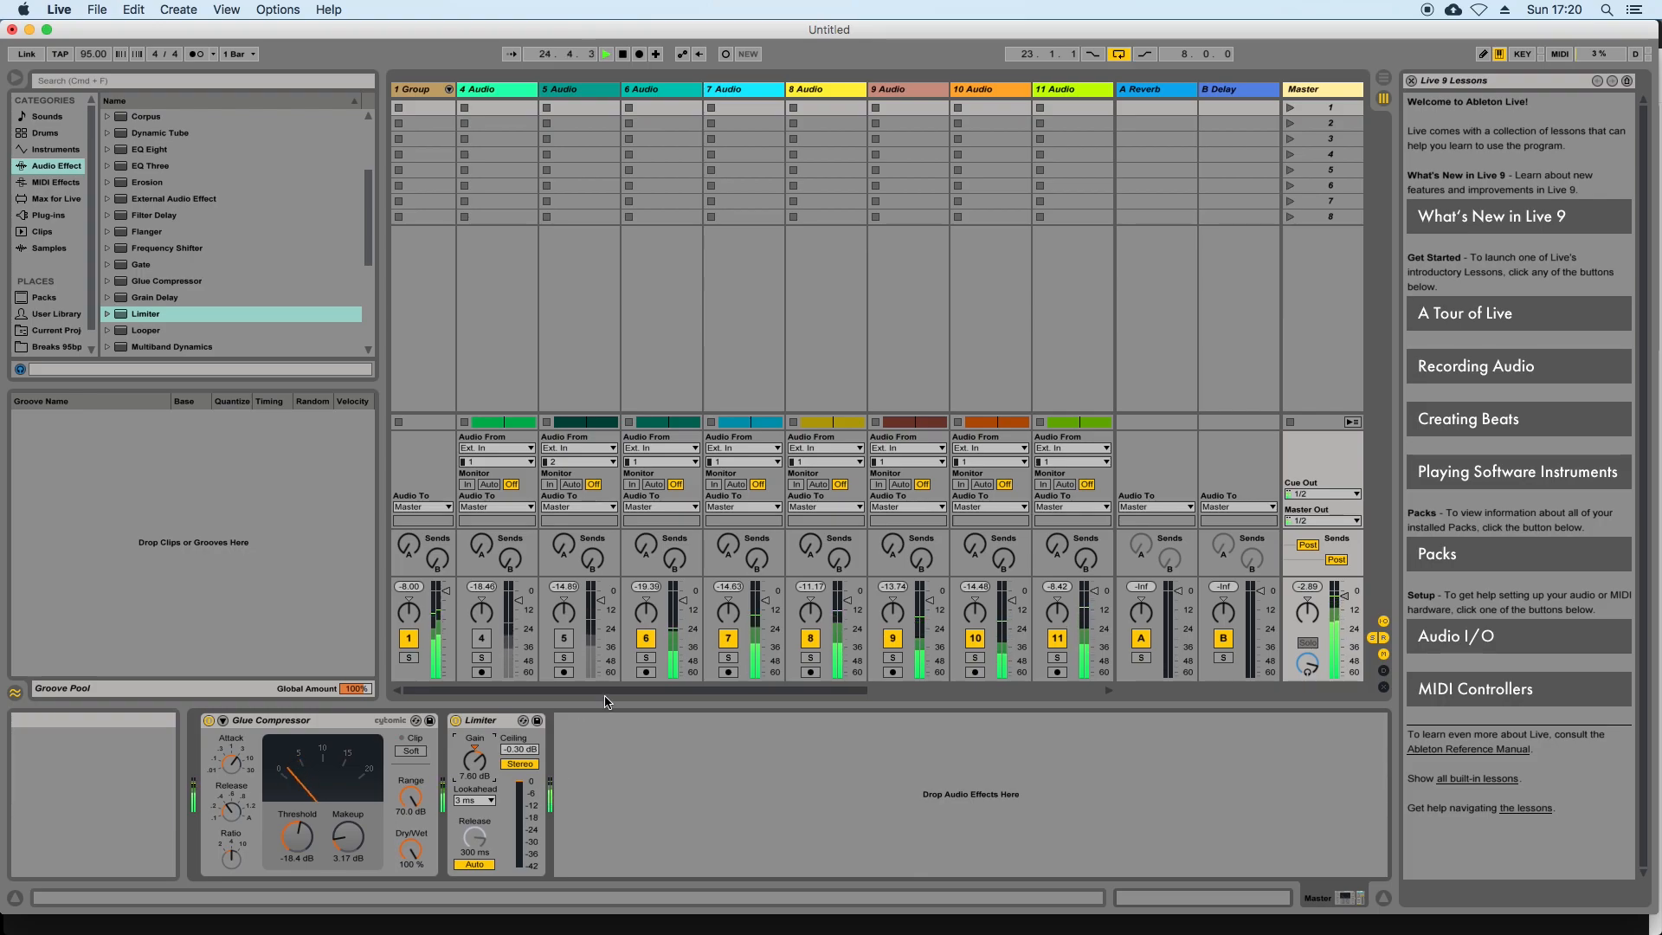
key(space)
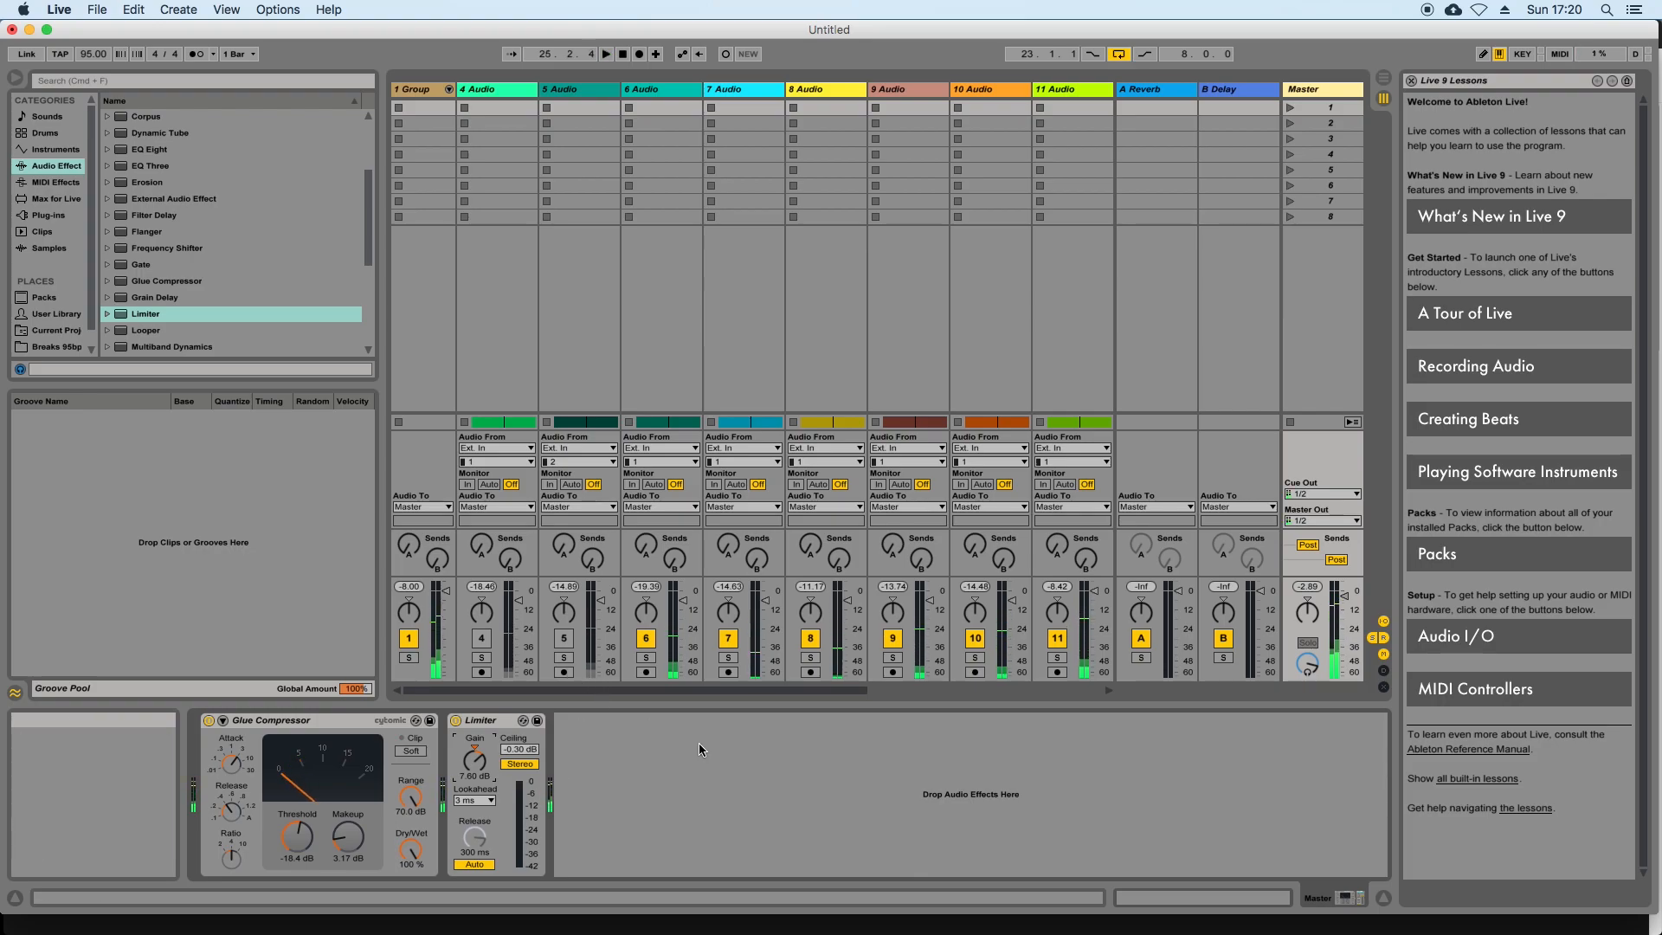
Switch to the Arrangement view and unfold the 4 Audio and 5 Audio tracks to view their waveforms, then fold them again
key(Tab)
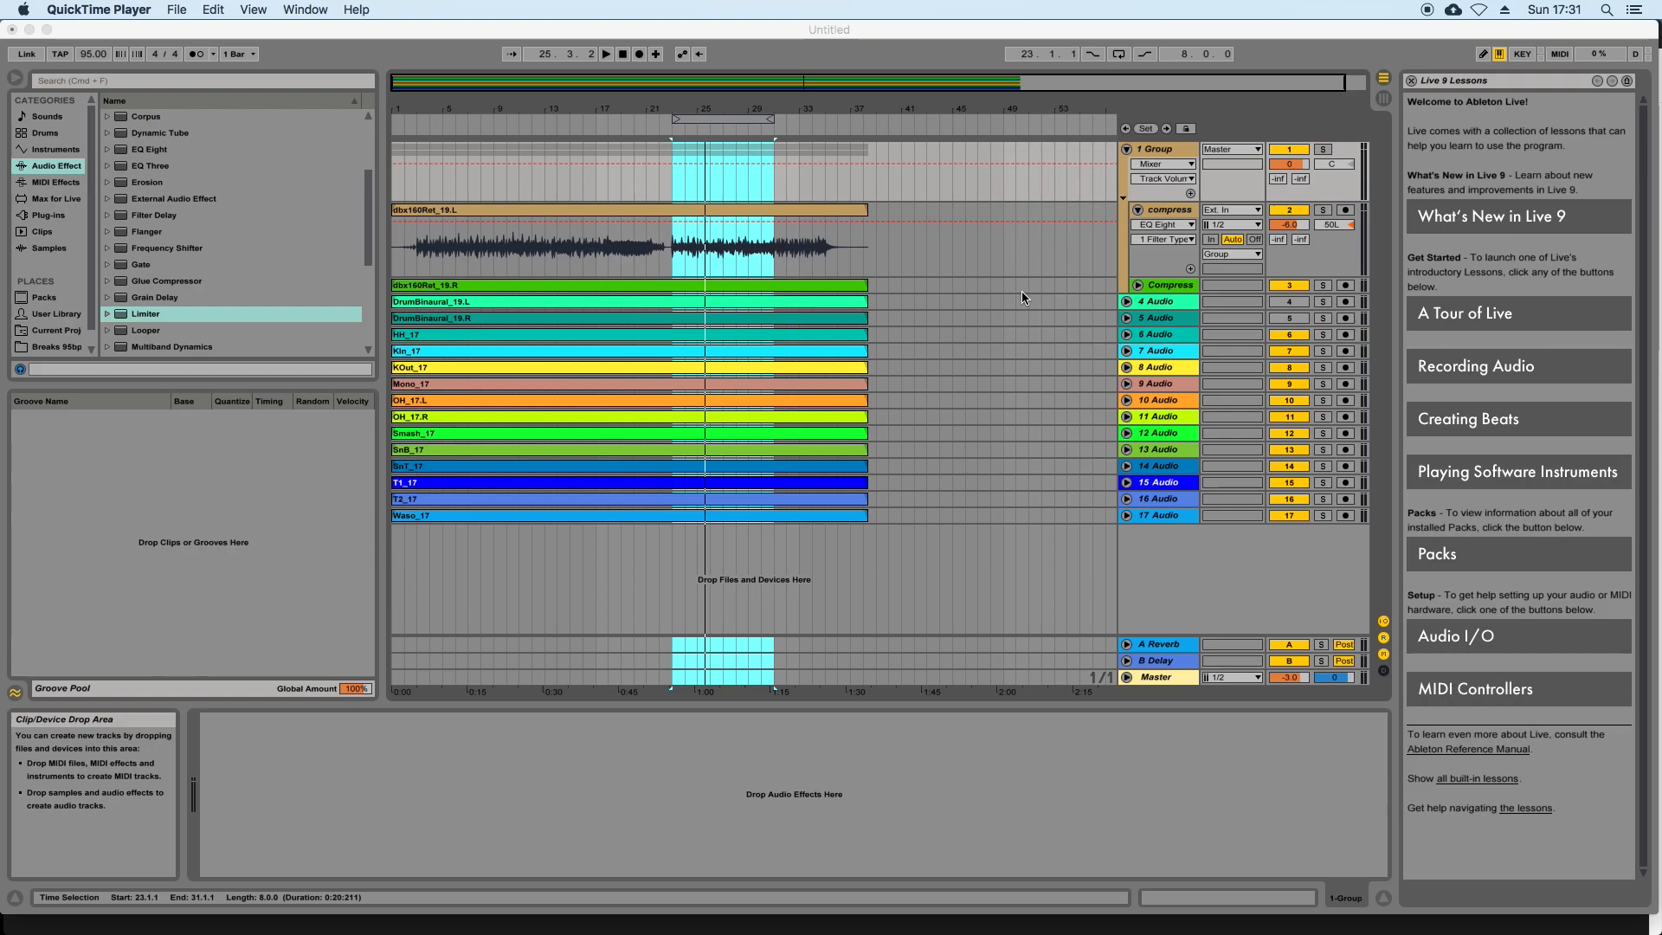
click(664, 28)
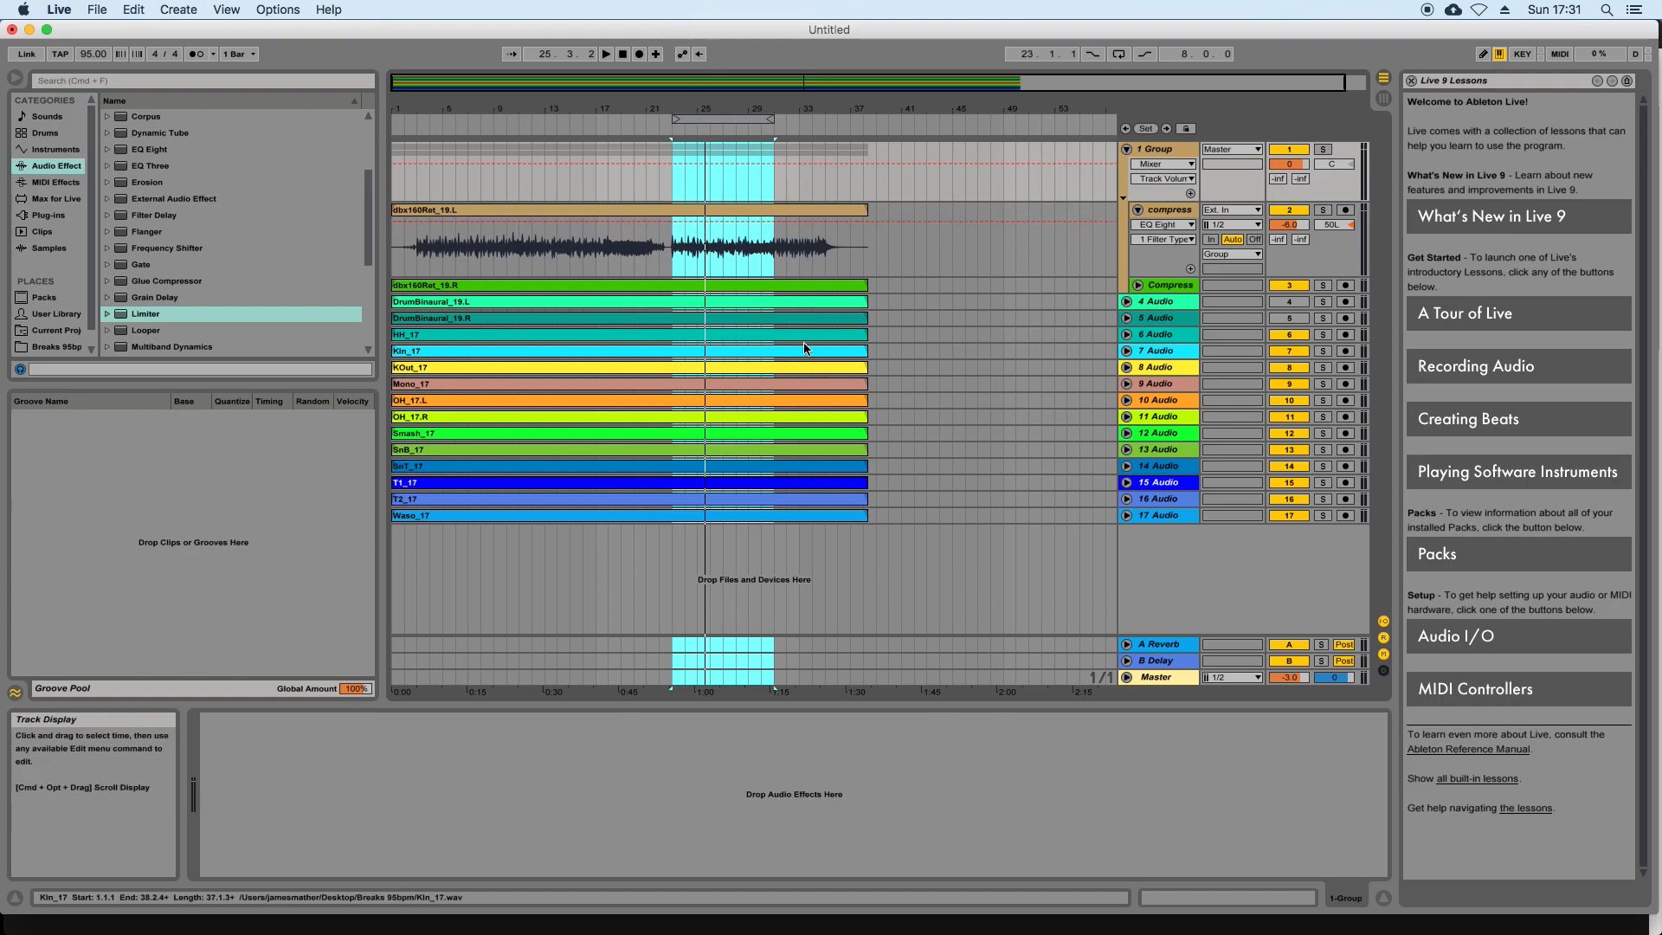
click(1126, 302)
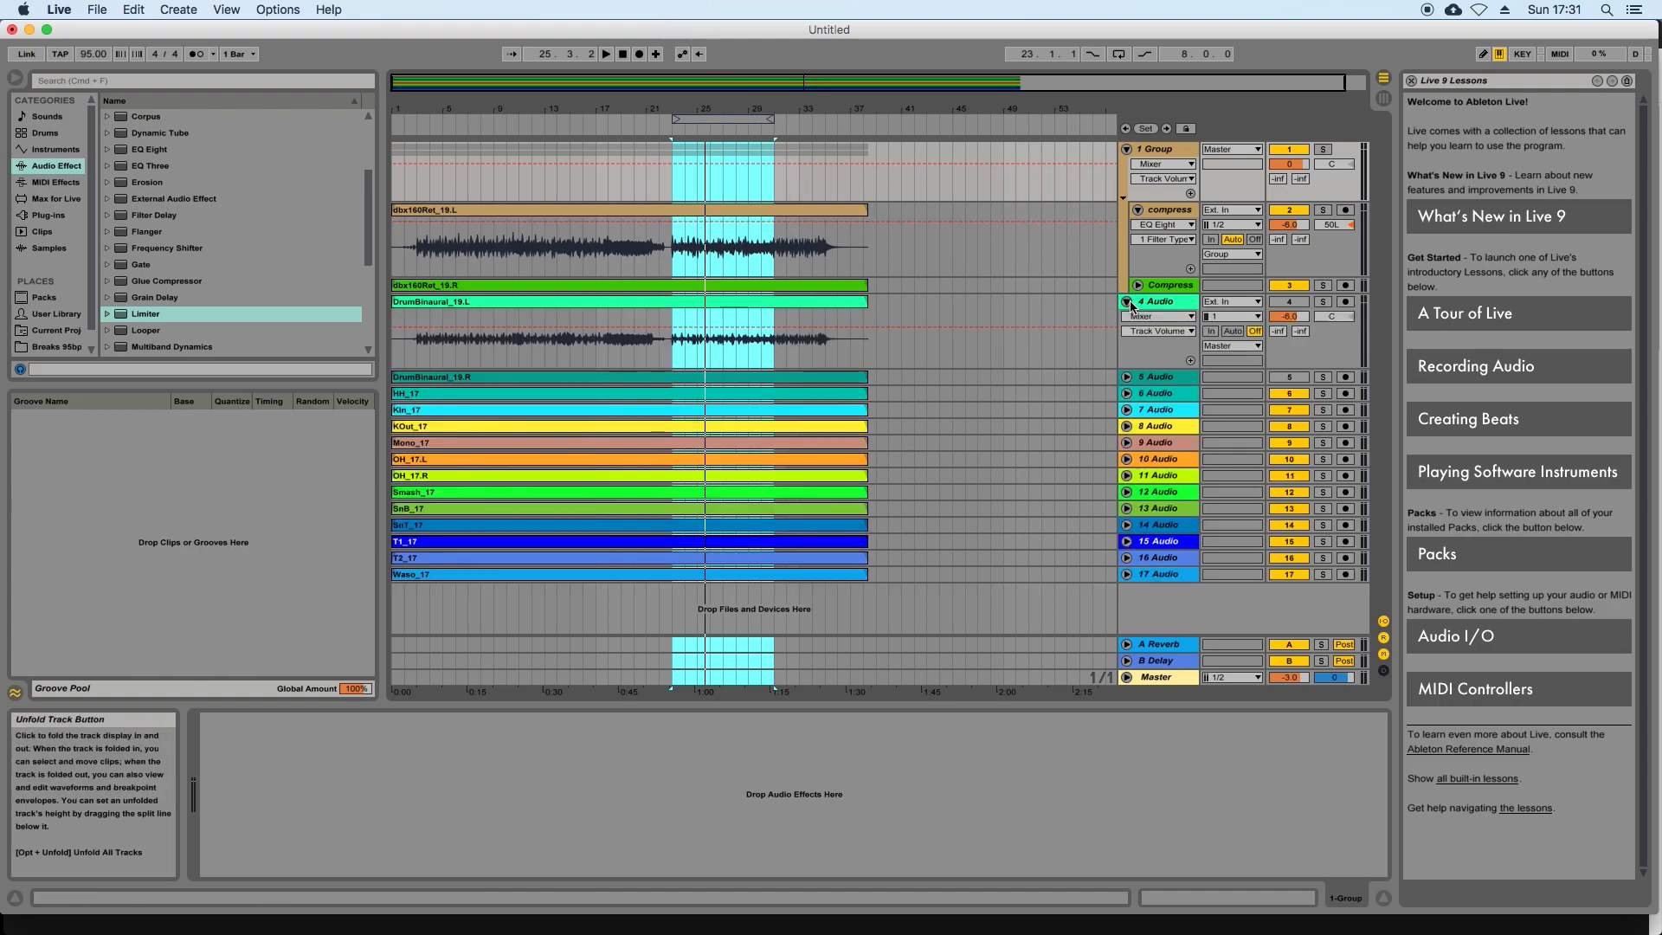
click(1126, 377)
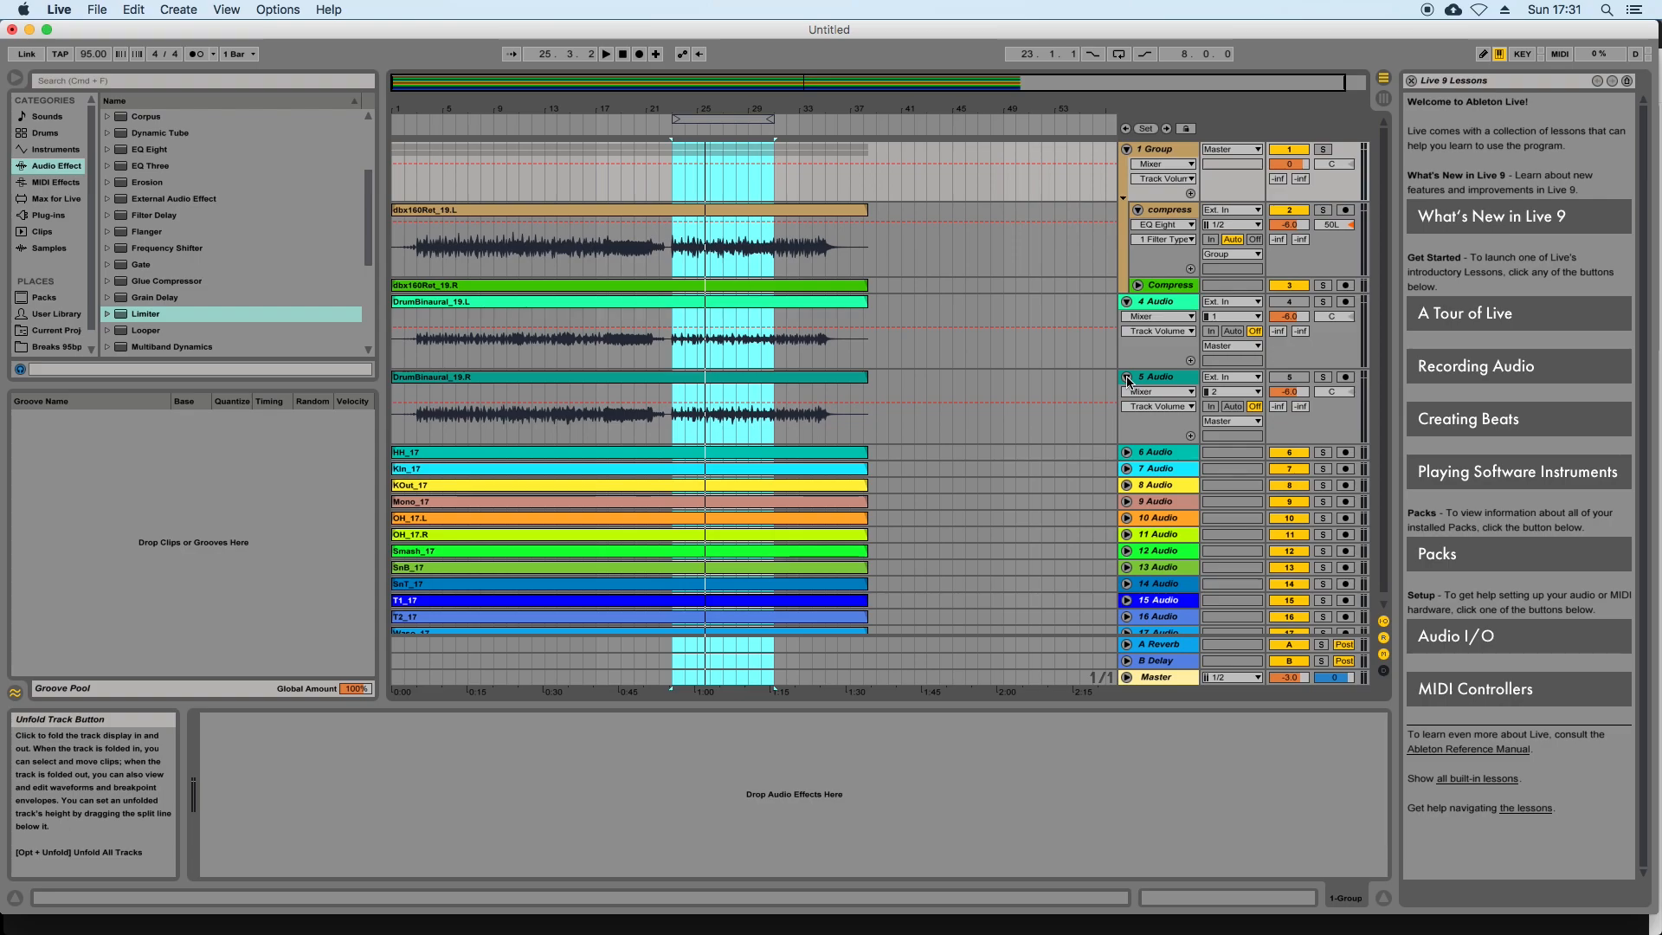
click(1126, 377)
click(1126, 301)
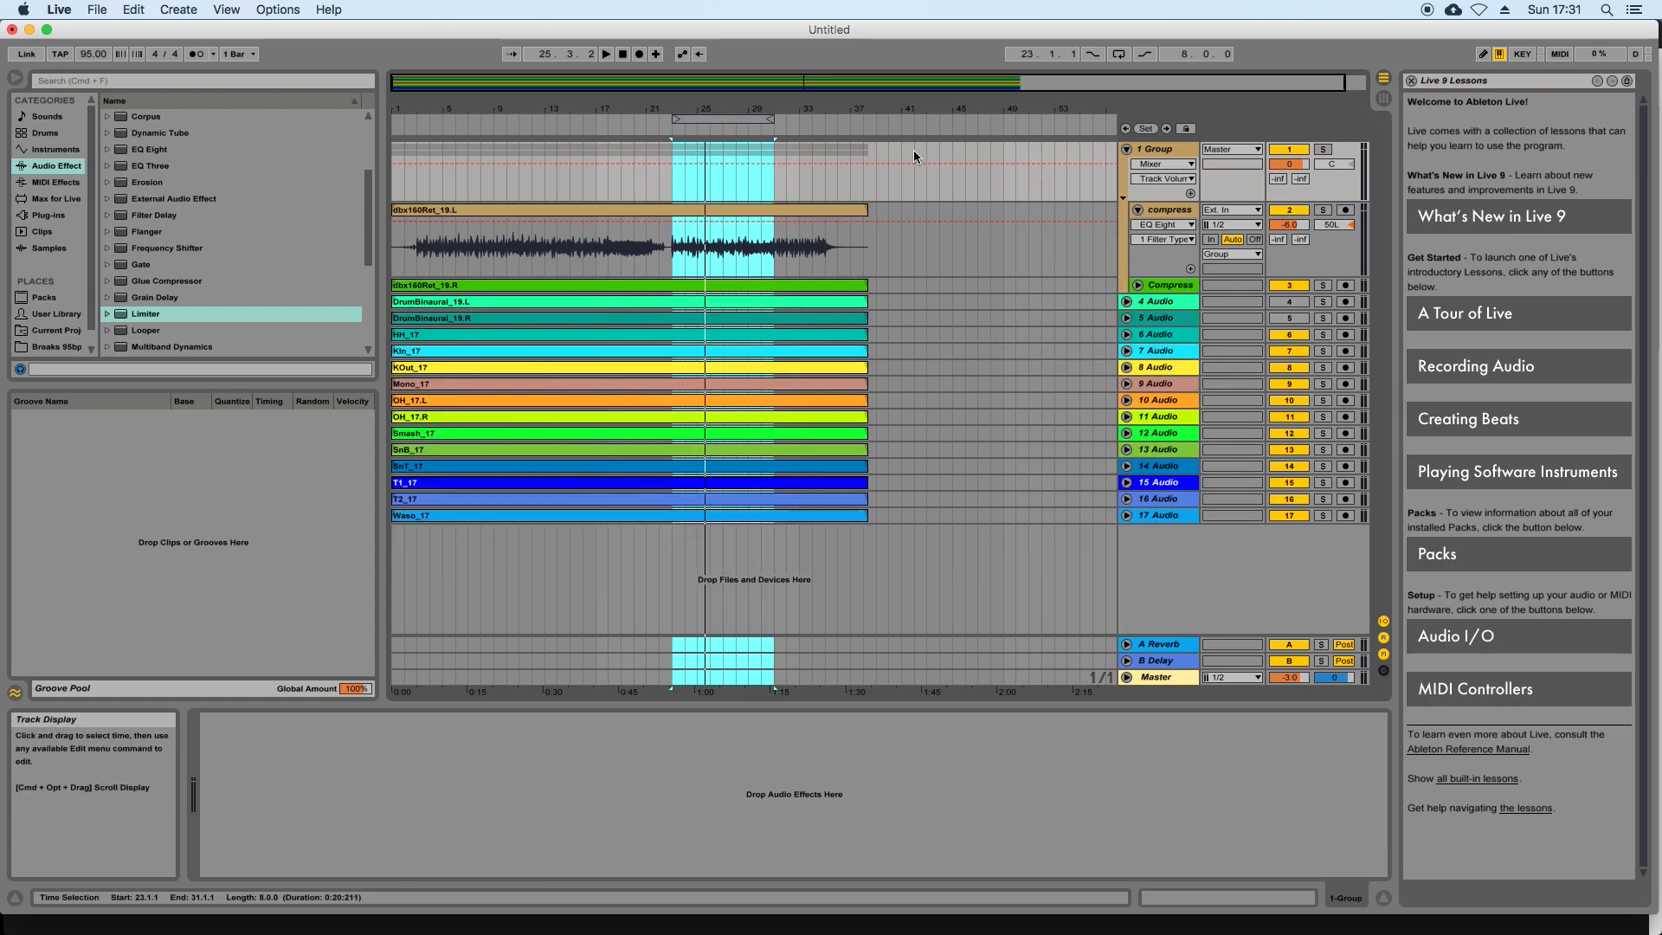
Look through the group track's automatable mixer parameters and display its Track Panning envelope
click(1164, 179)
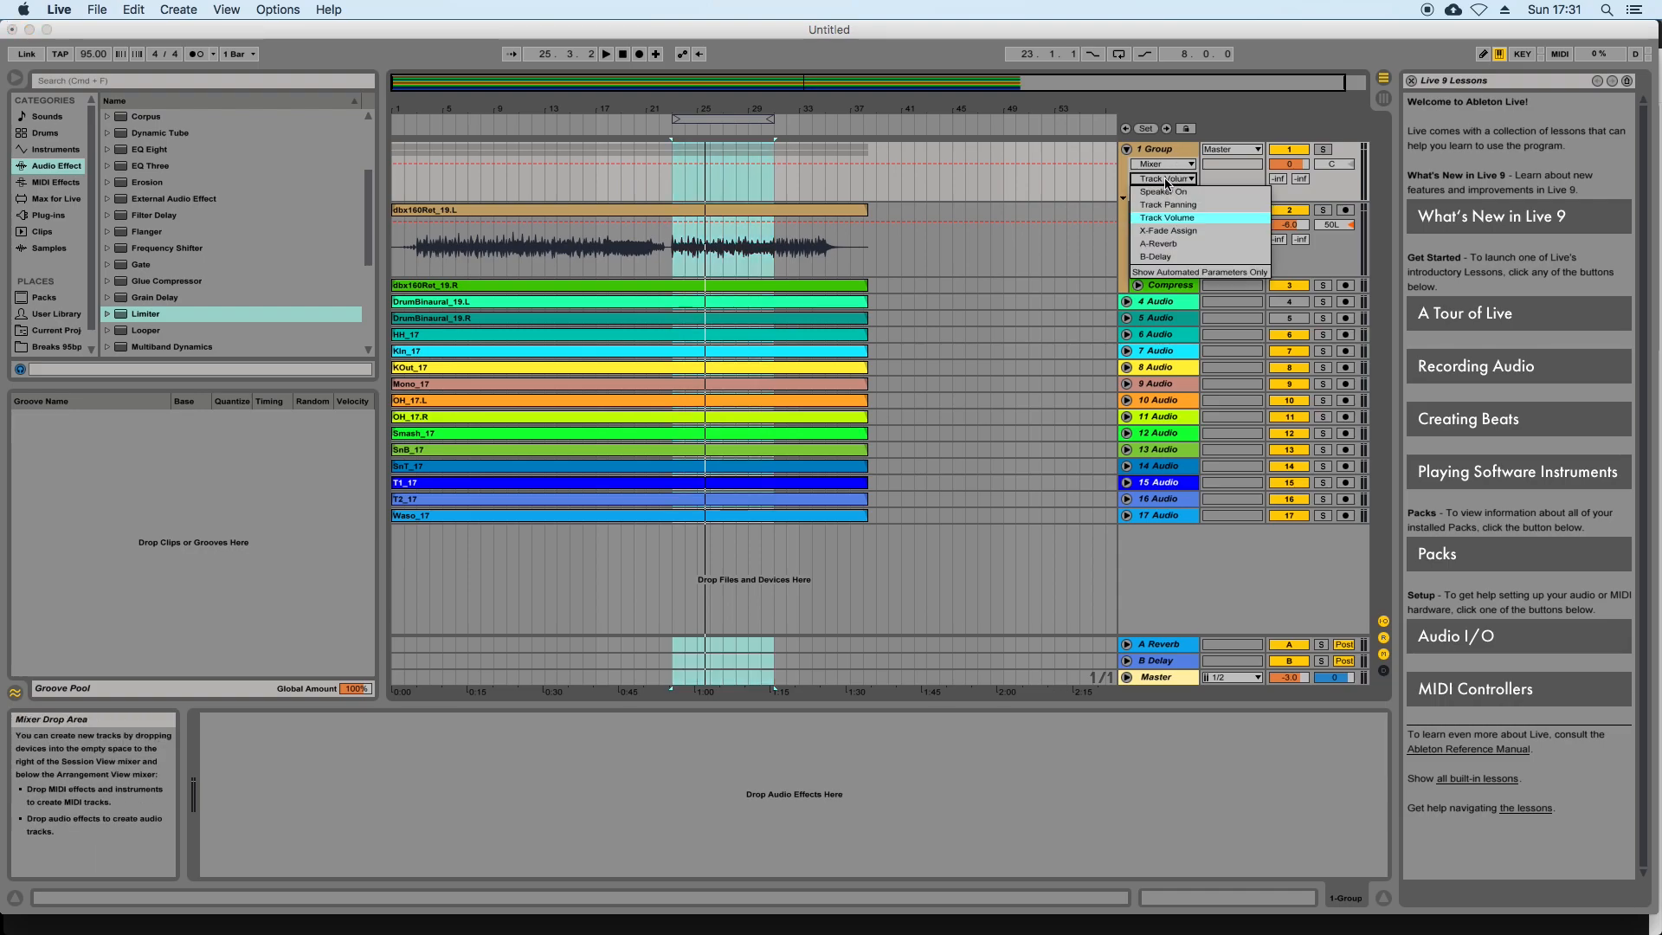
click(1163, 180)
click(1162, 179)
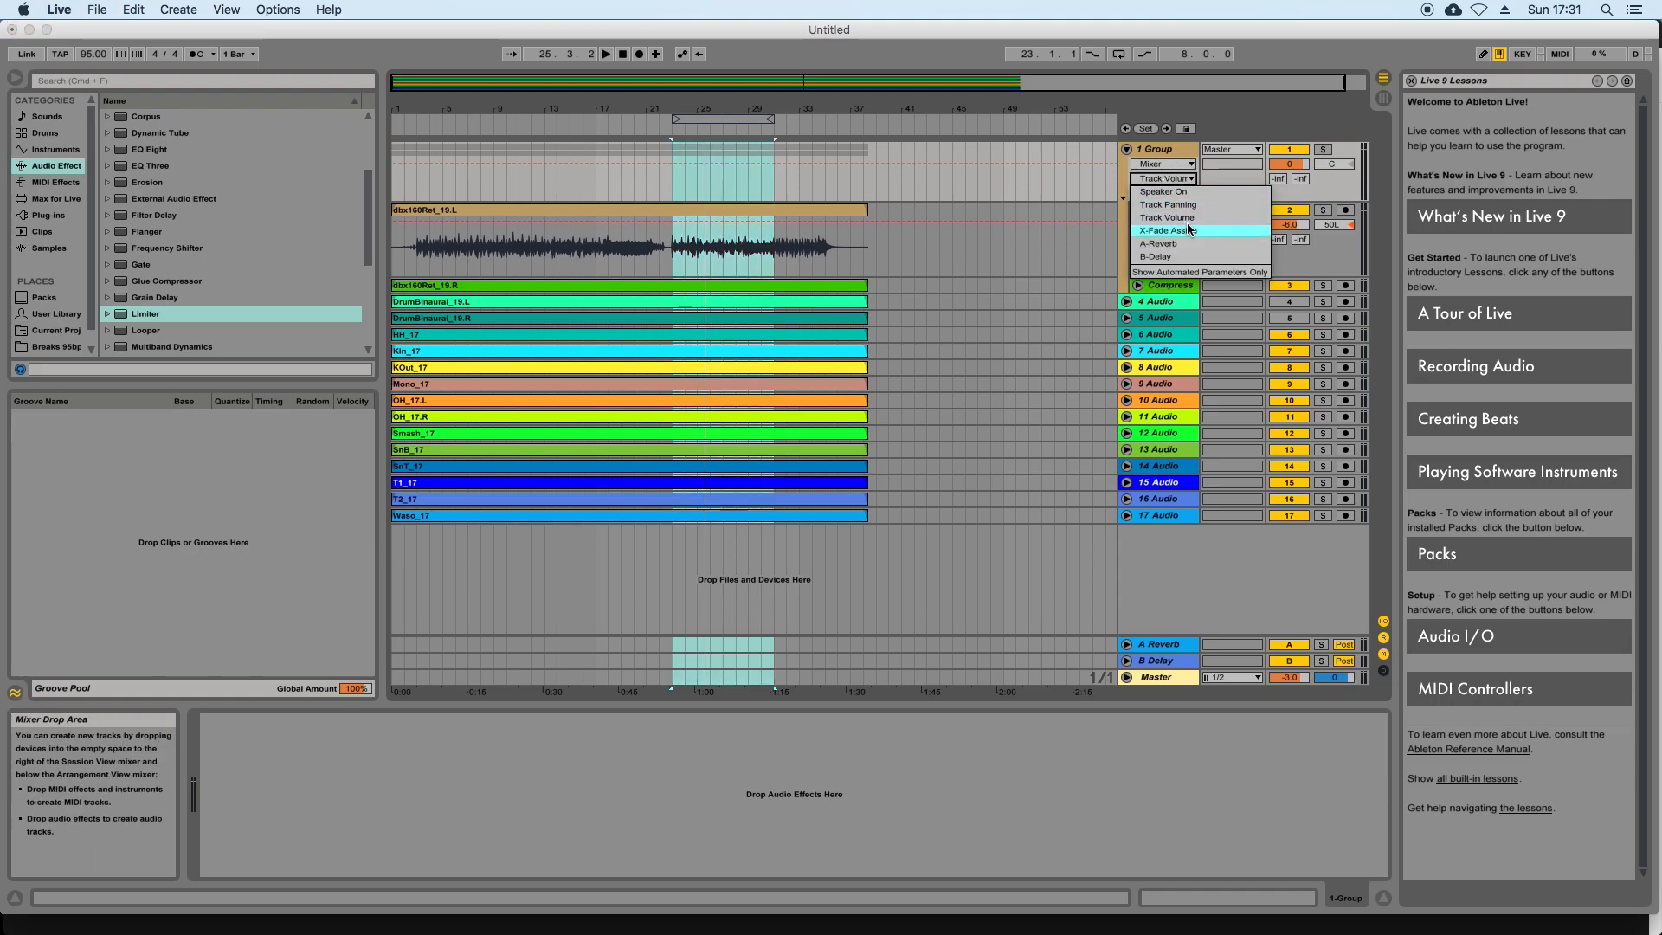
click(1168, 205)
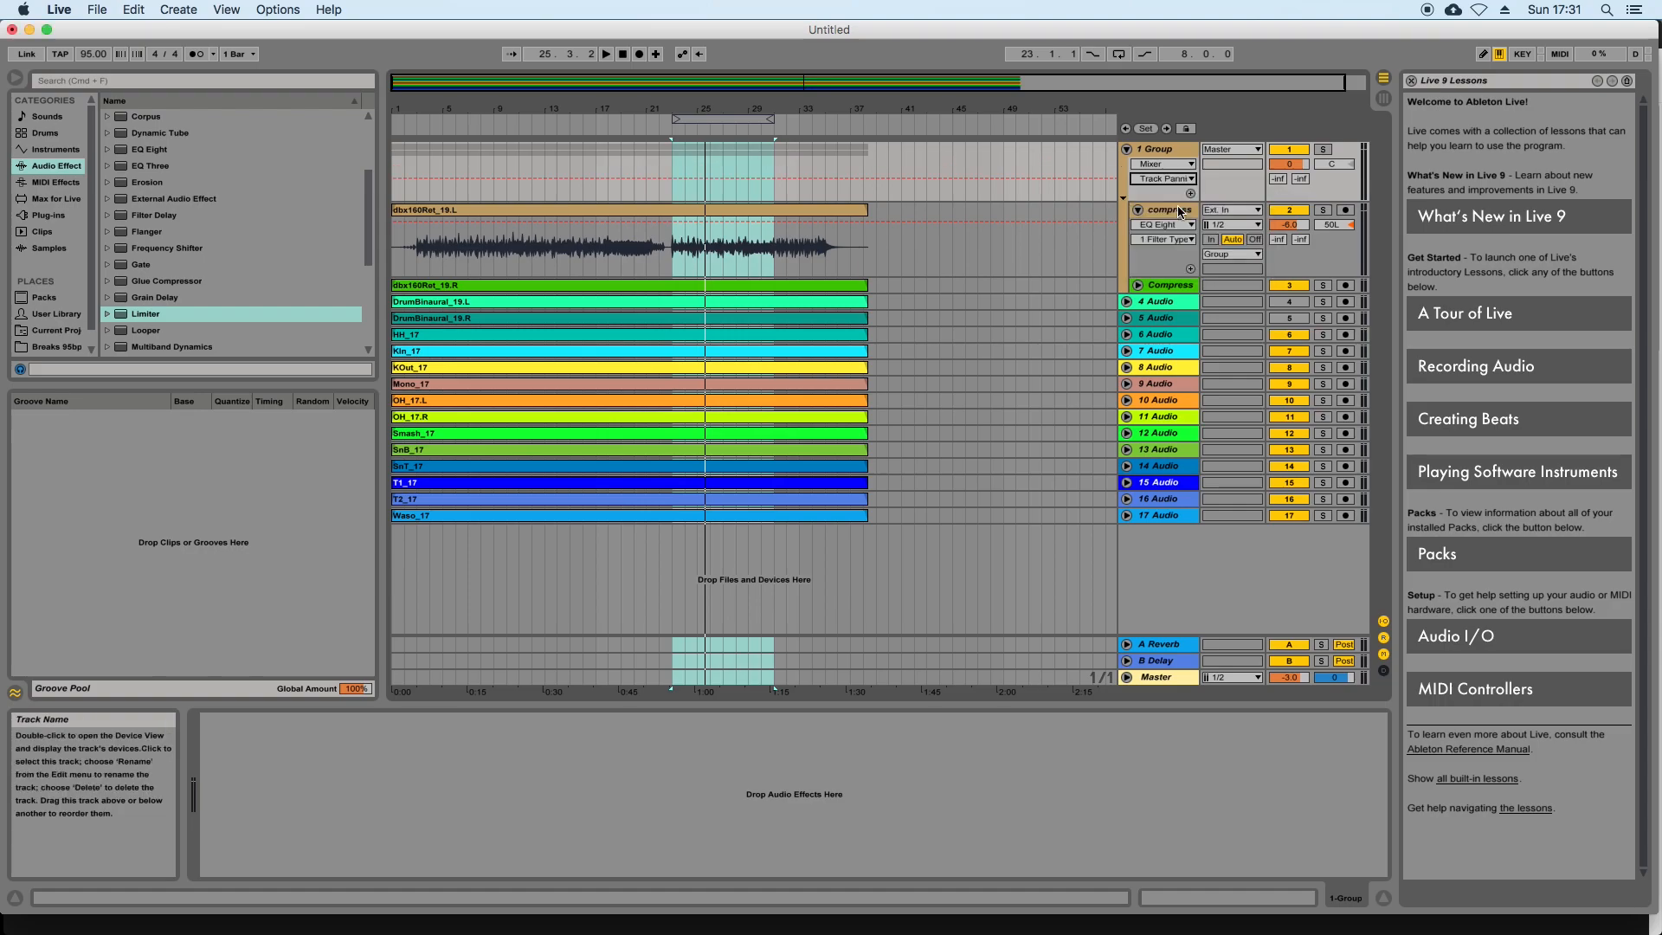
Show the group's Track Volume envelope and draw a downward fade from 0.0 dB at bar 23 to a lower level at bar 31
click(1174, 179)
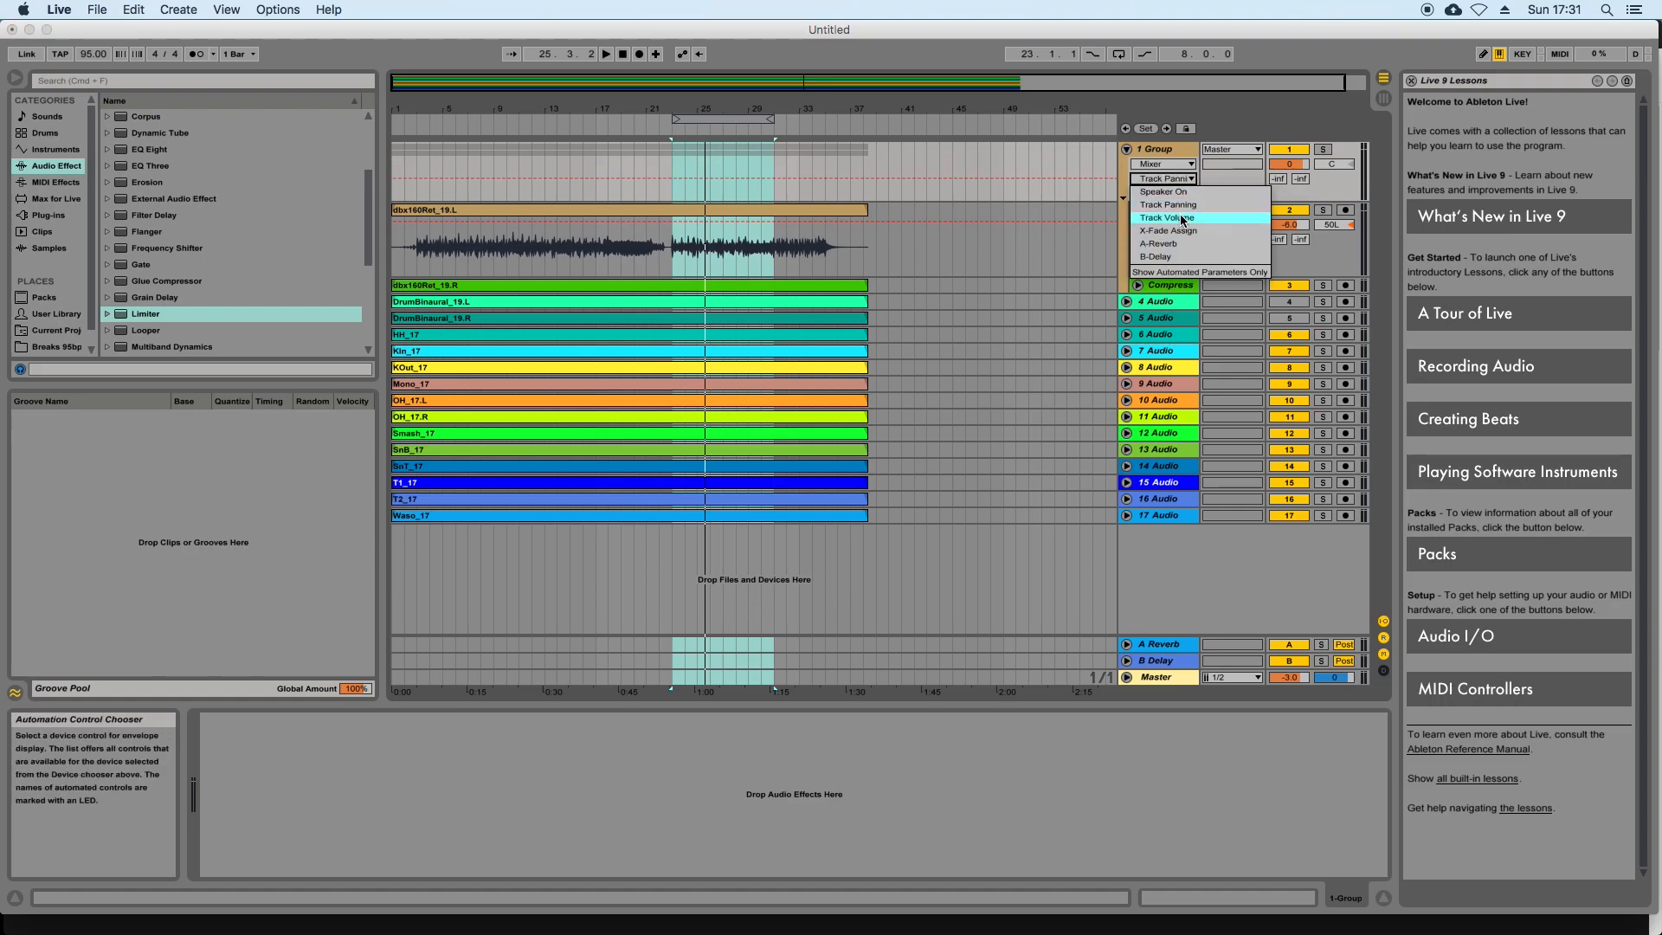
click(1167, 217)
click(673, 165)
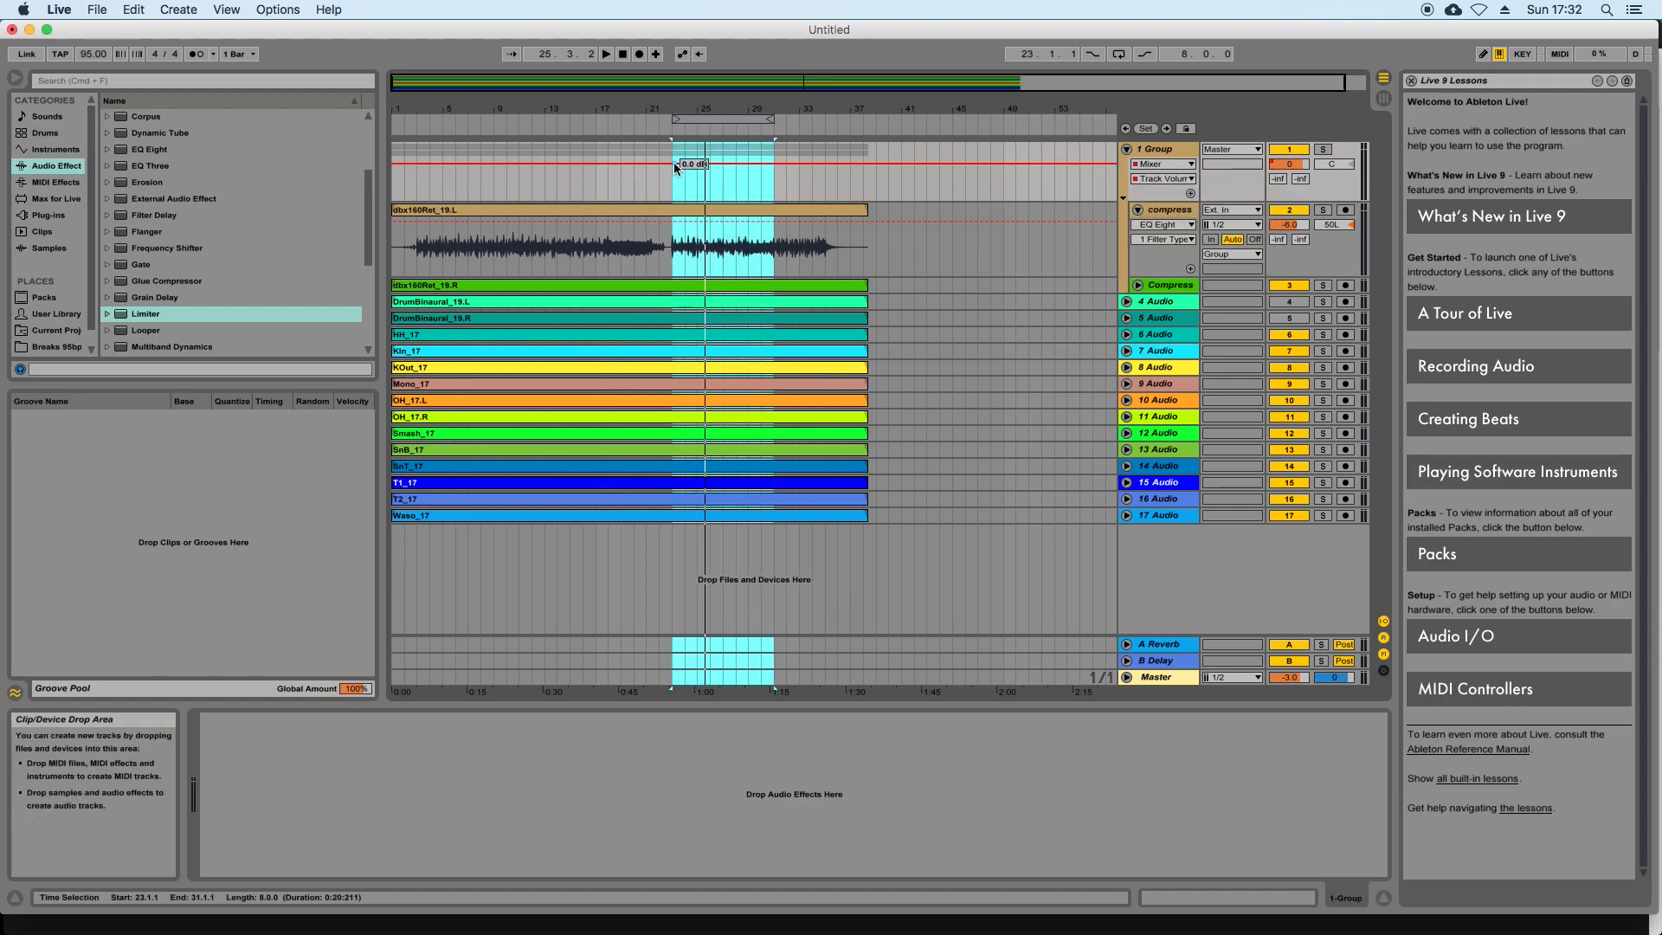
drag(774, 164, 774, 195)
Play the loop and alternate between the Session and Arrangement views to watch the group's fader follow its volume automation
key(space)
key(Tab)
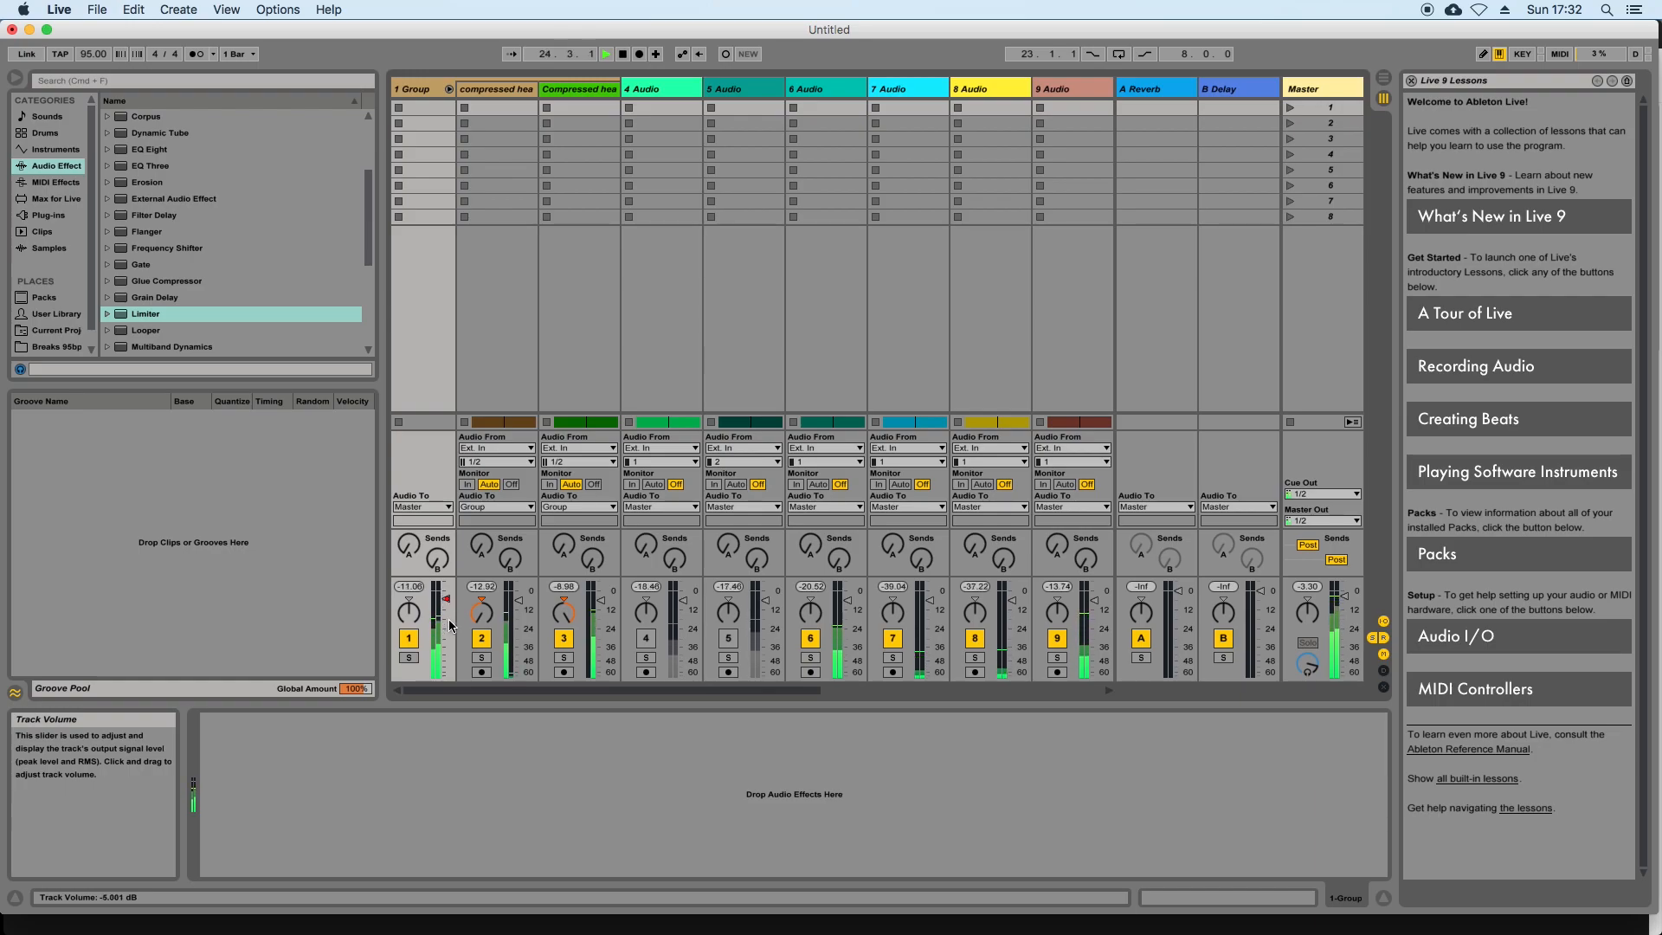
key(Tab)
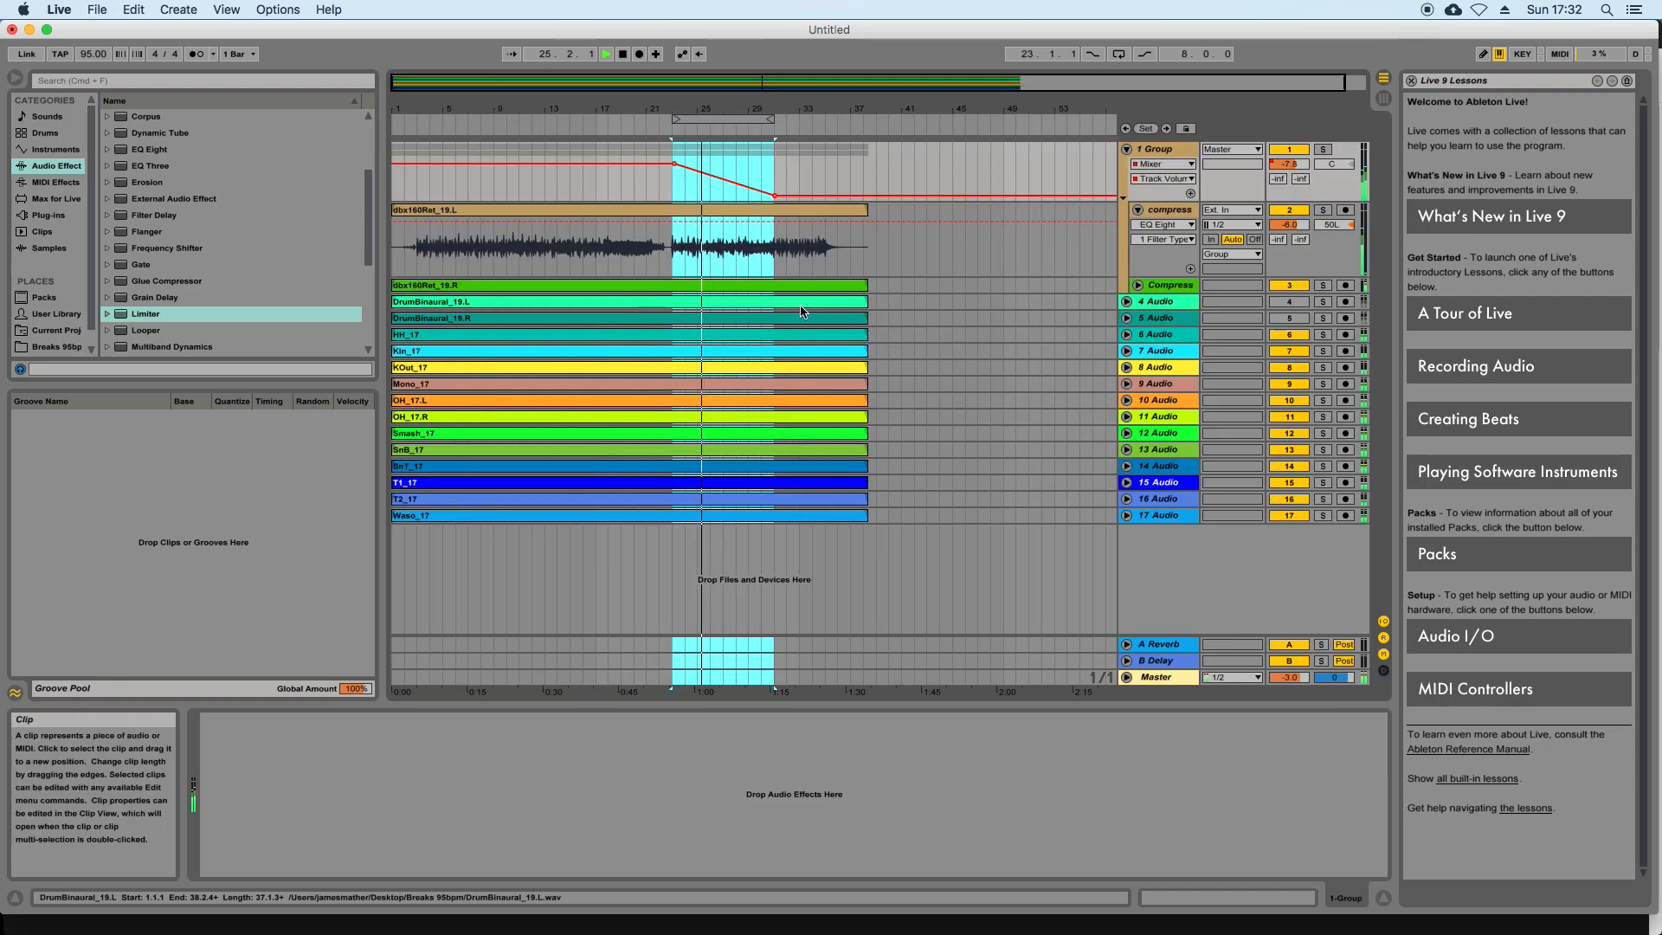
key(Tab)
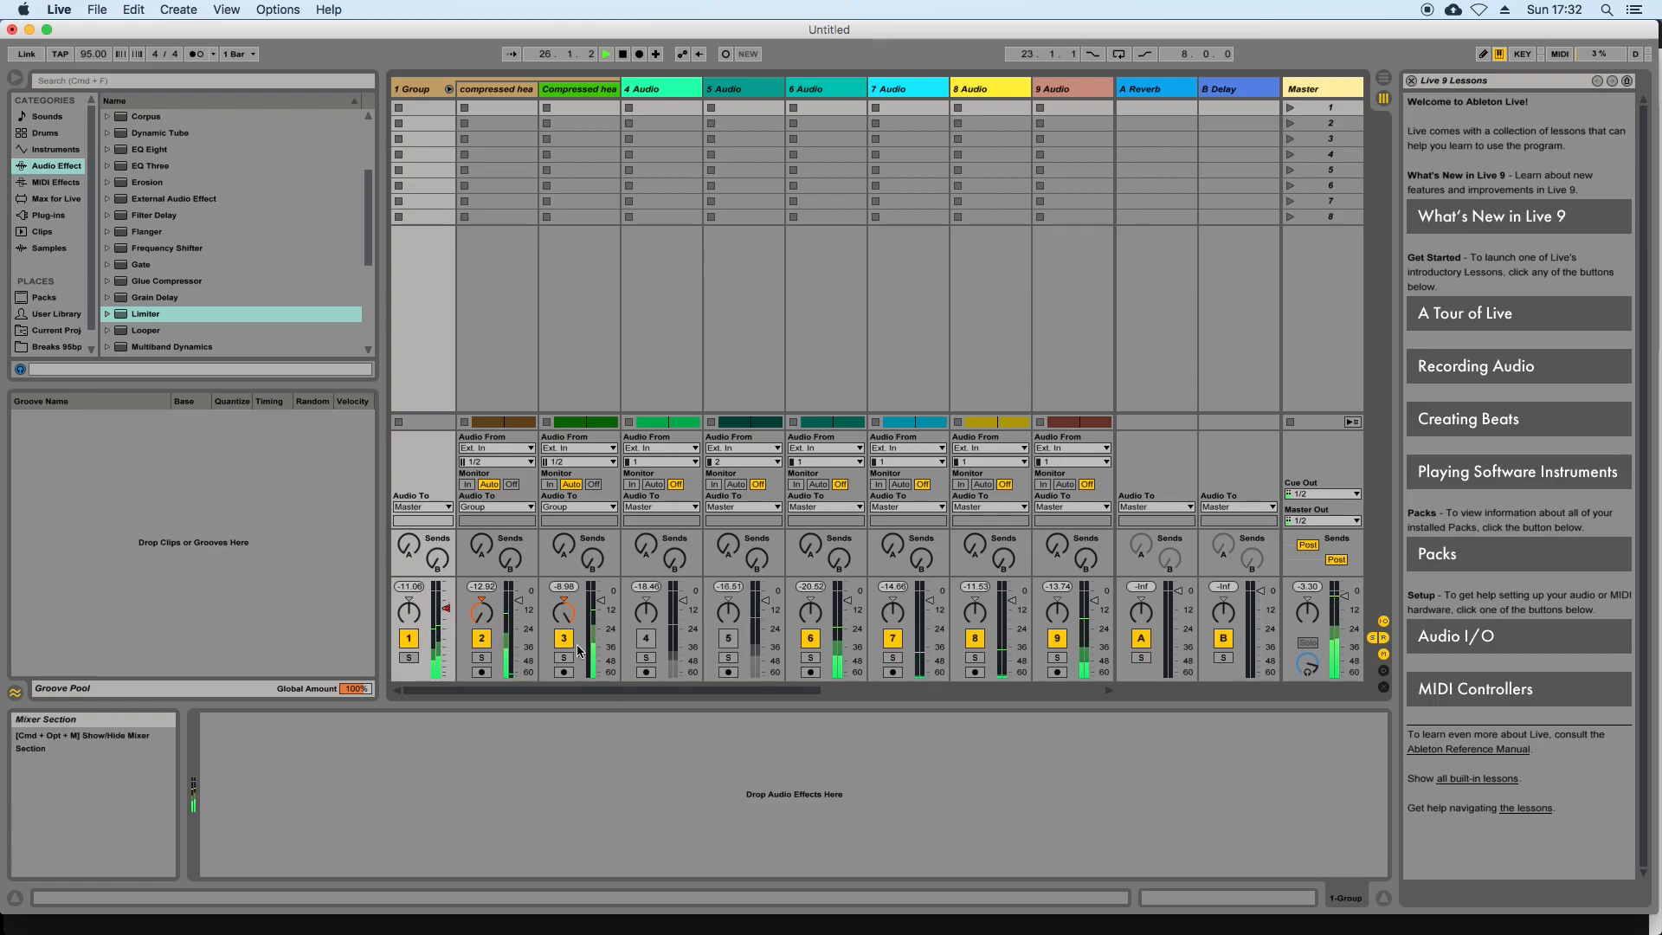
key(Tab)
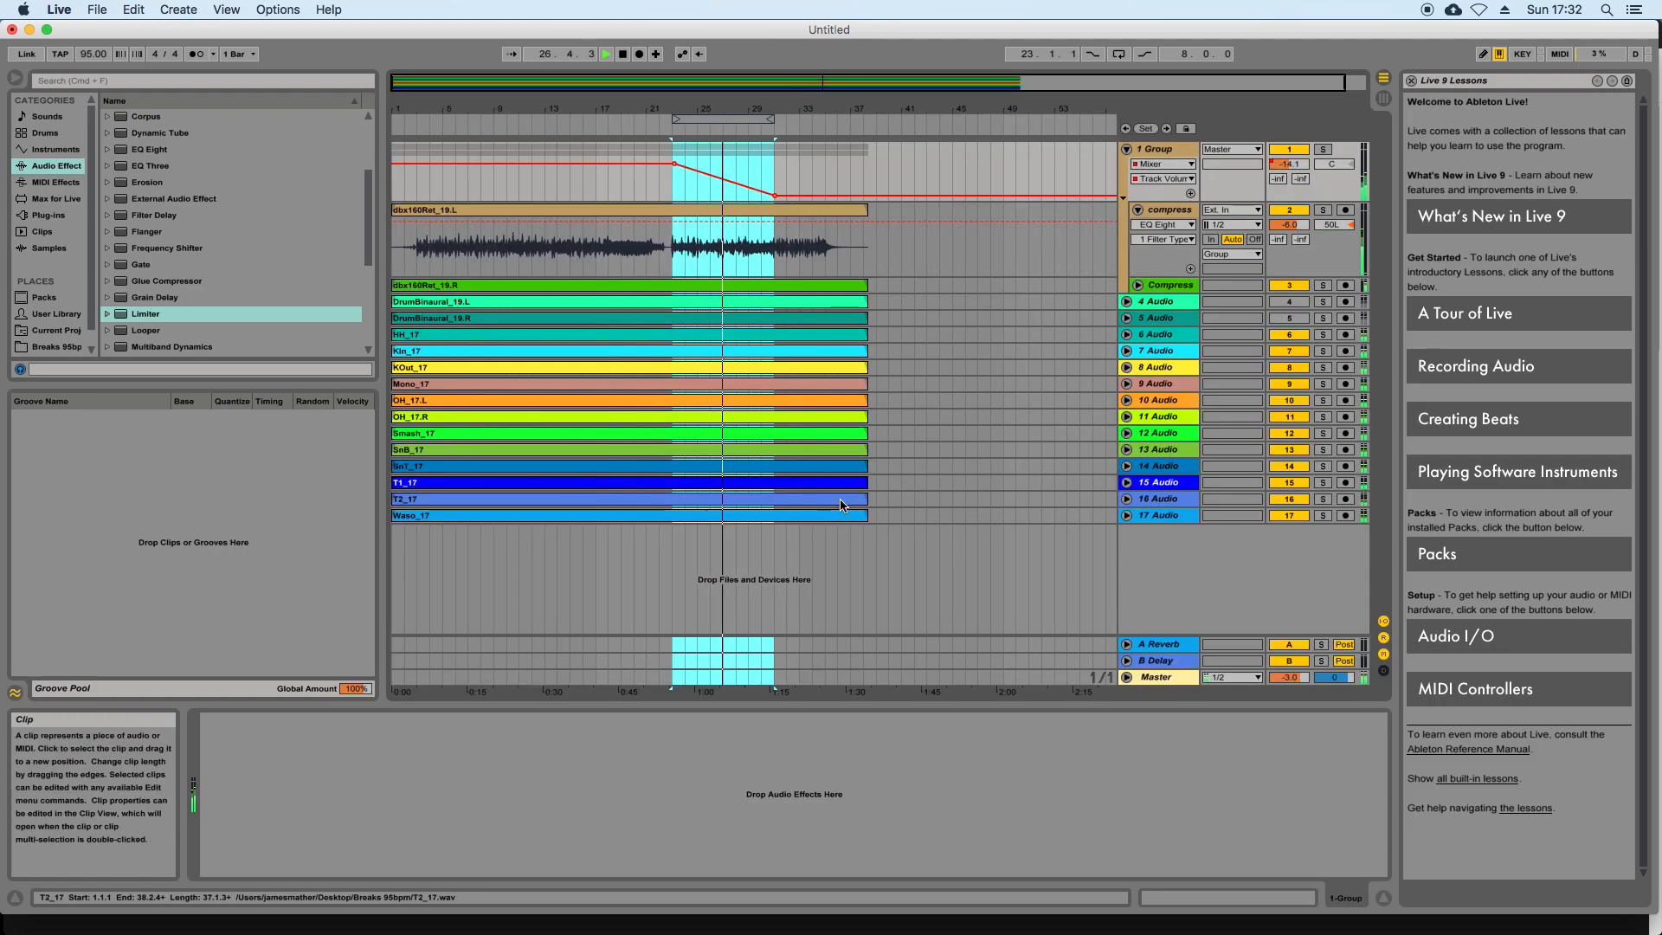
key(Tab)
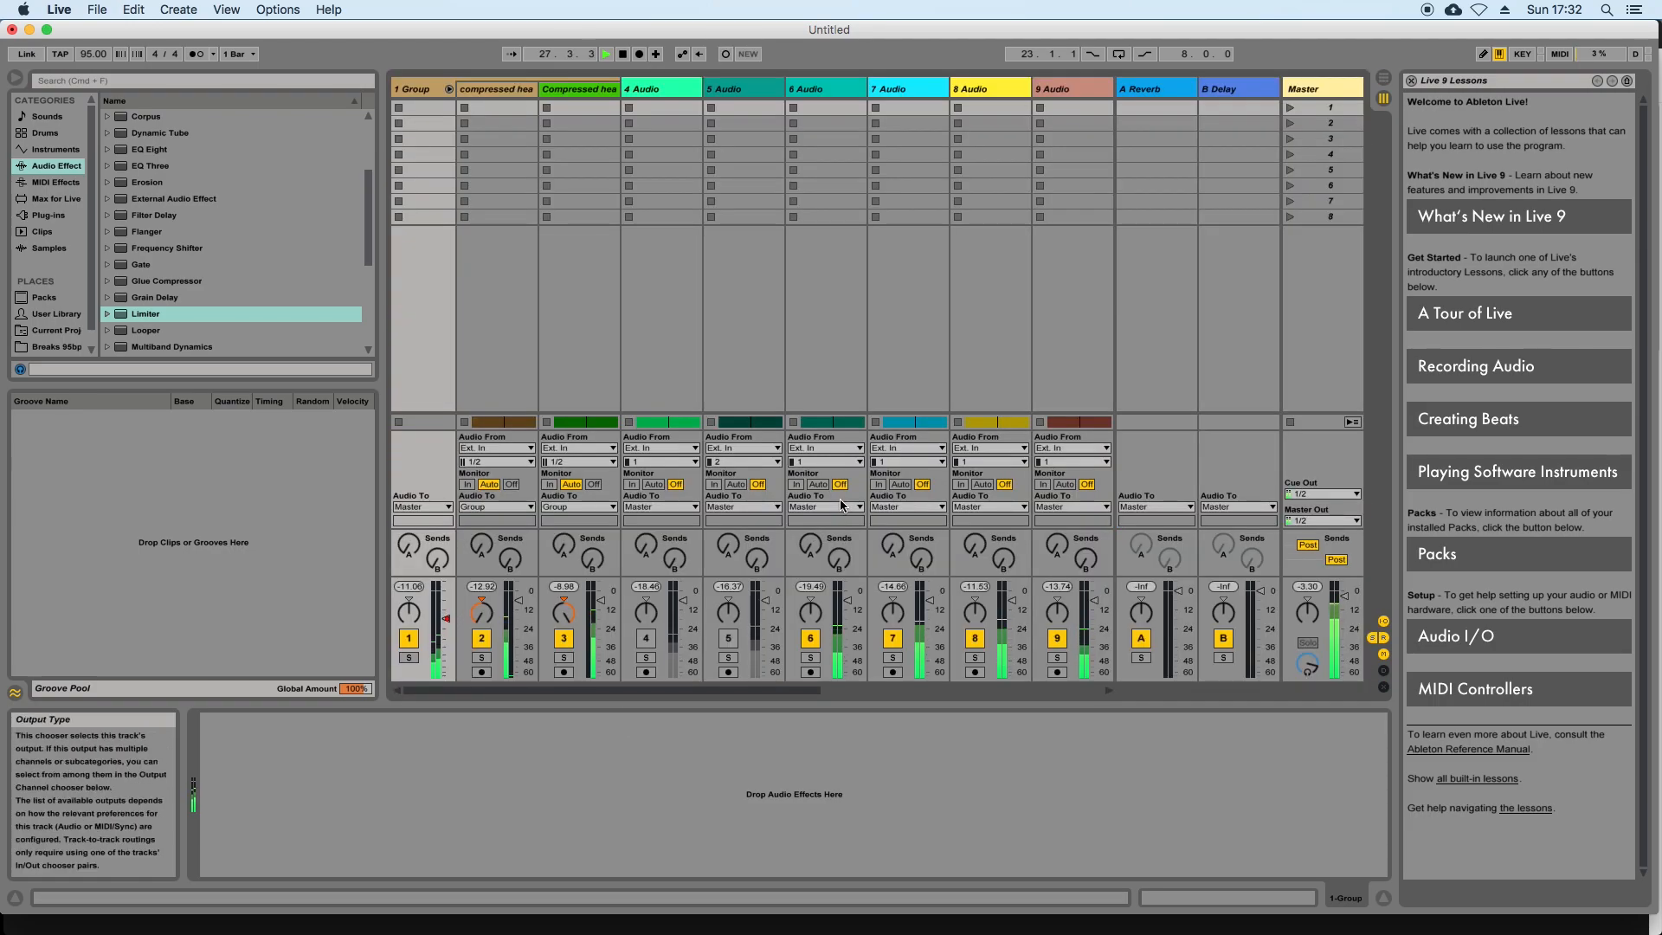
Solo the group track and play the loop, alternating between the Session and Arrangement views to watch its fader follow the volume fade
key(space)
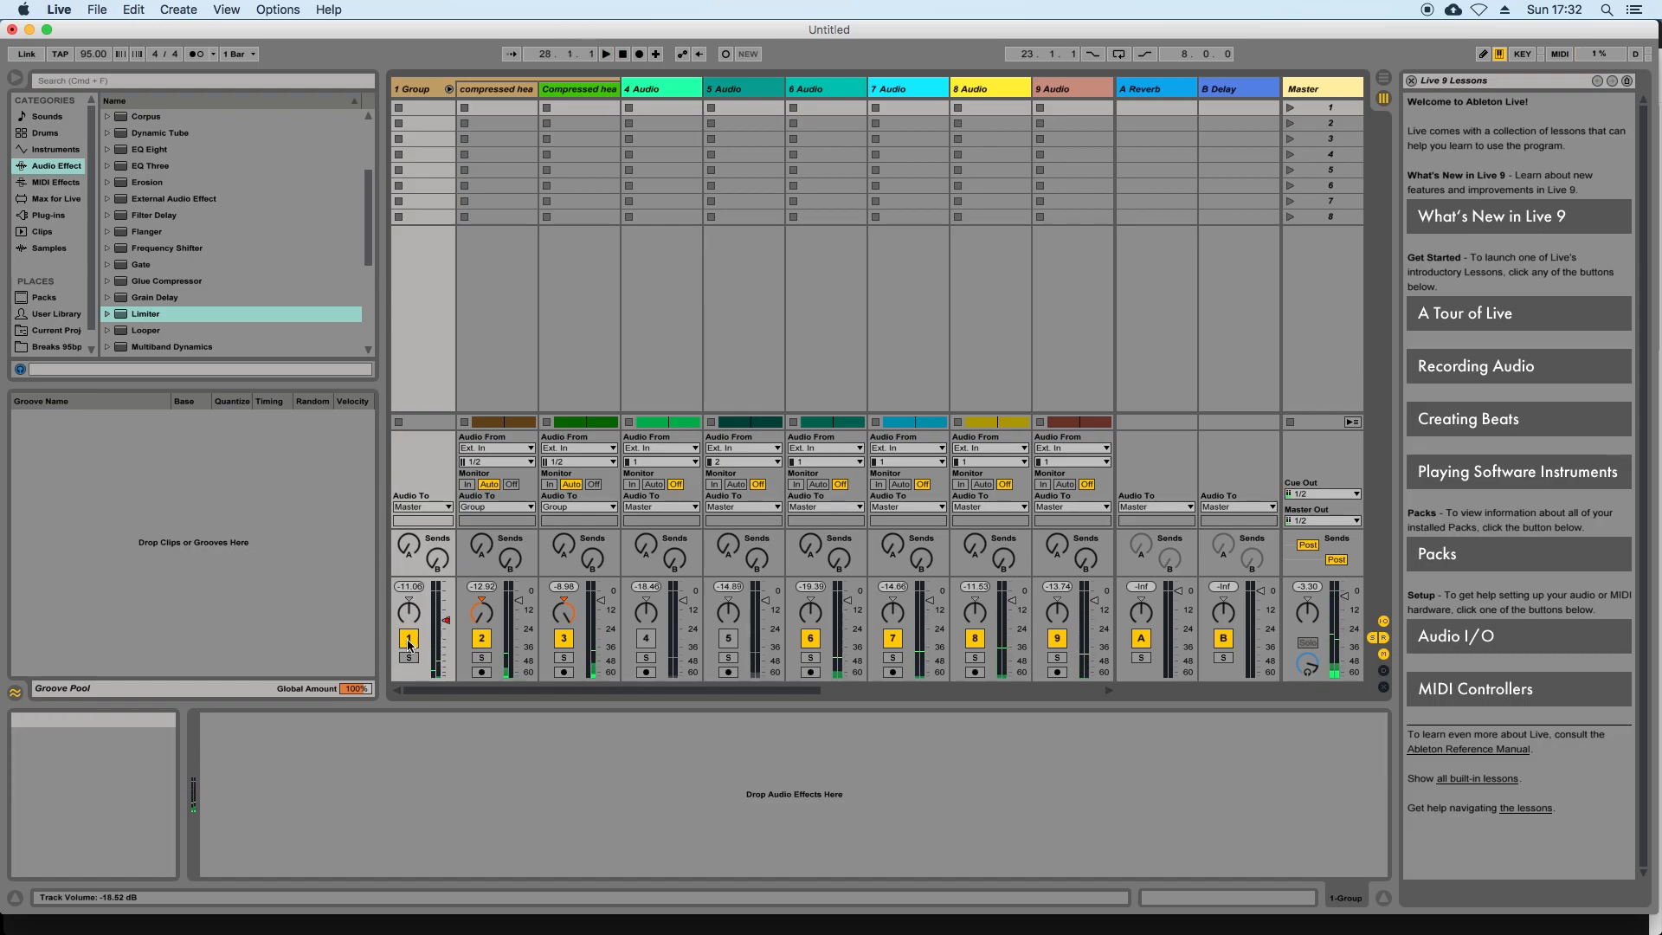
key(Tab)
key(space)
key(Tab)
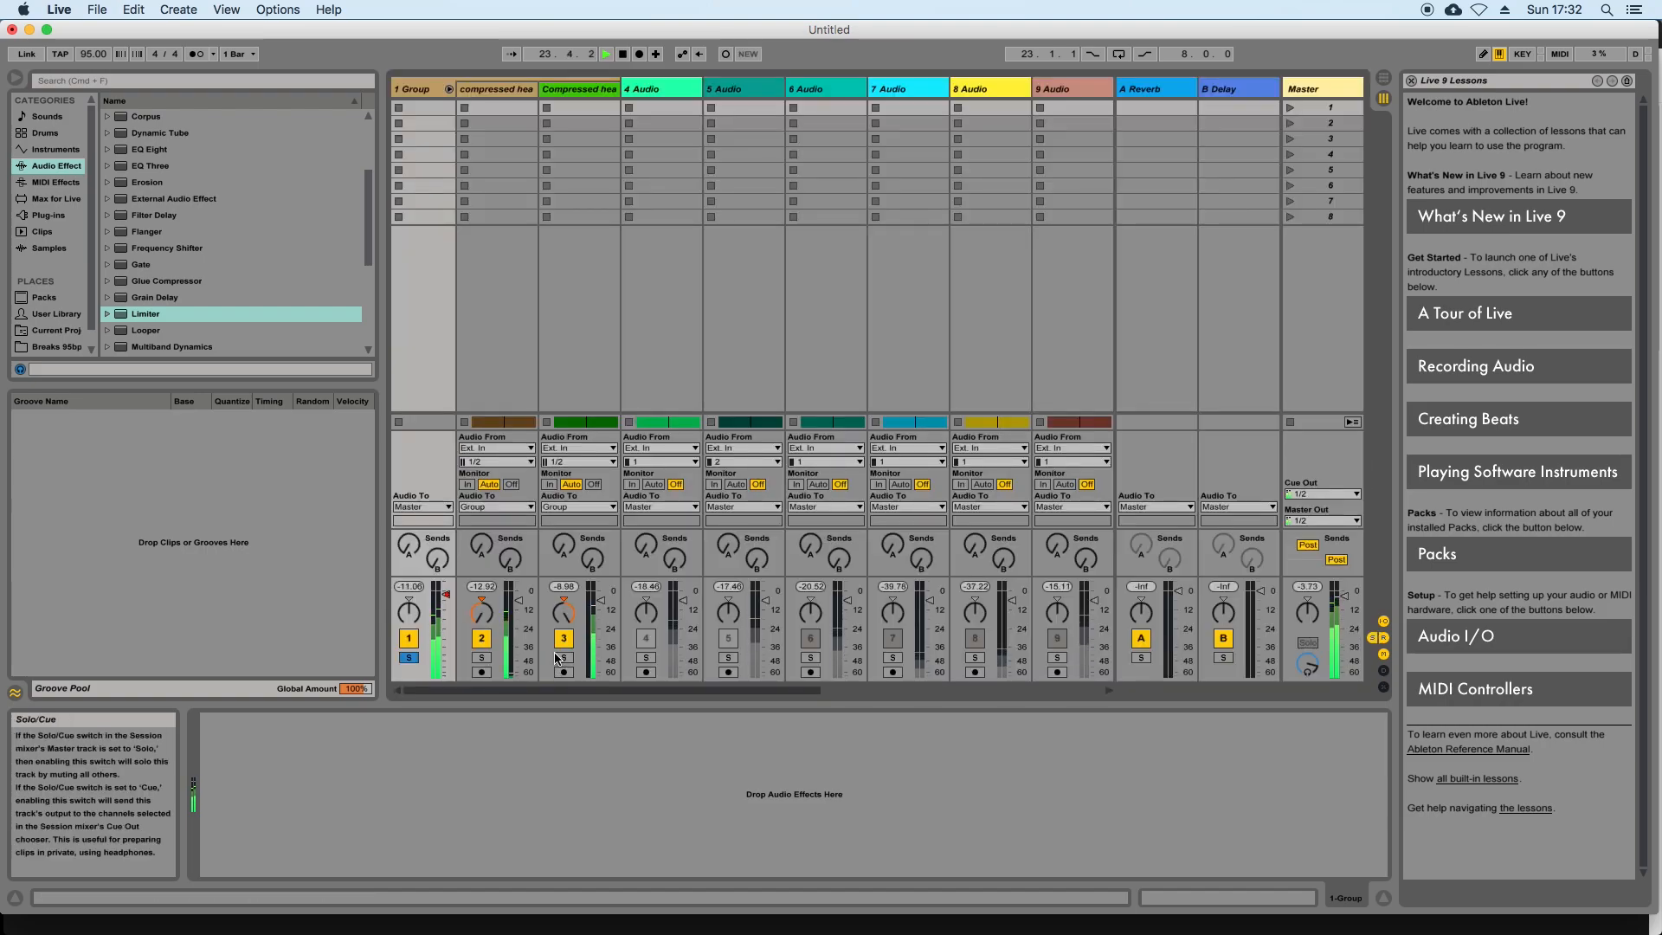
key(Tab)
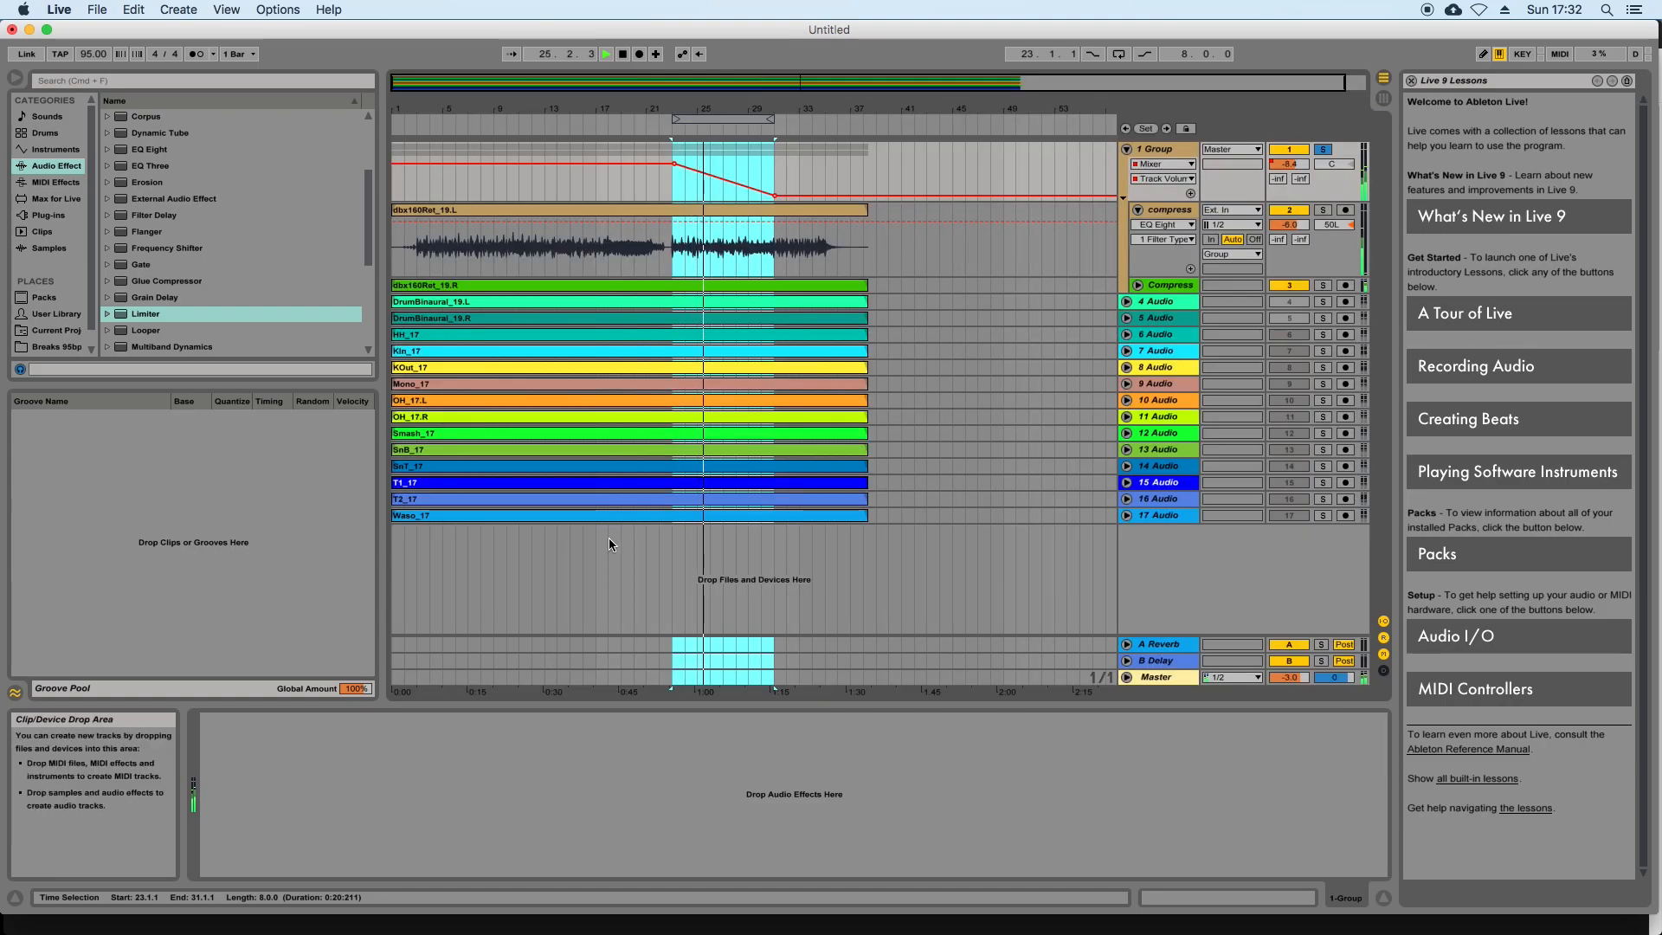
key(Tab)
key(space)
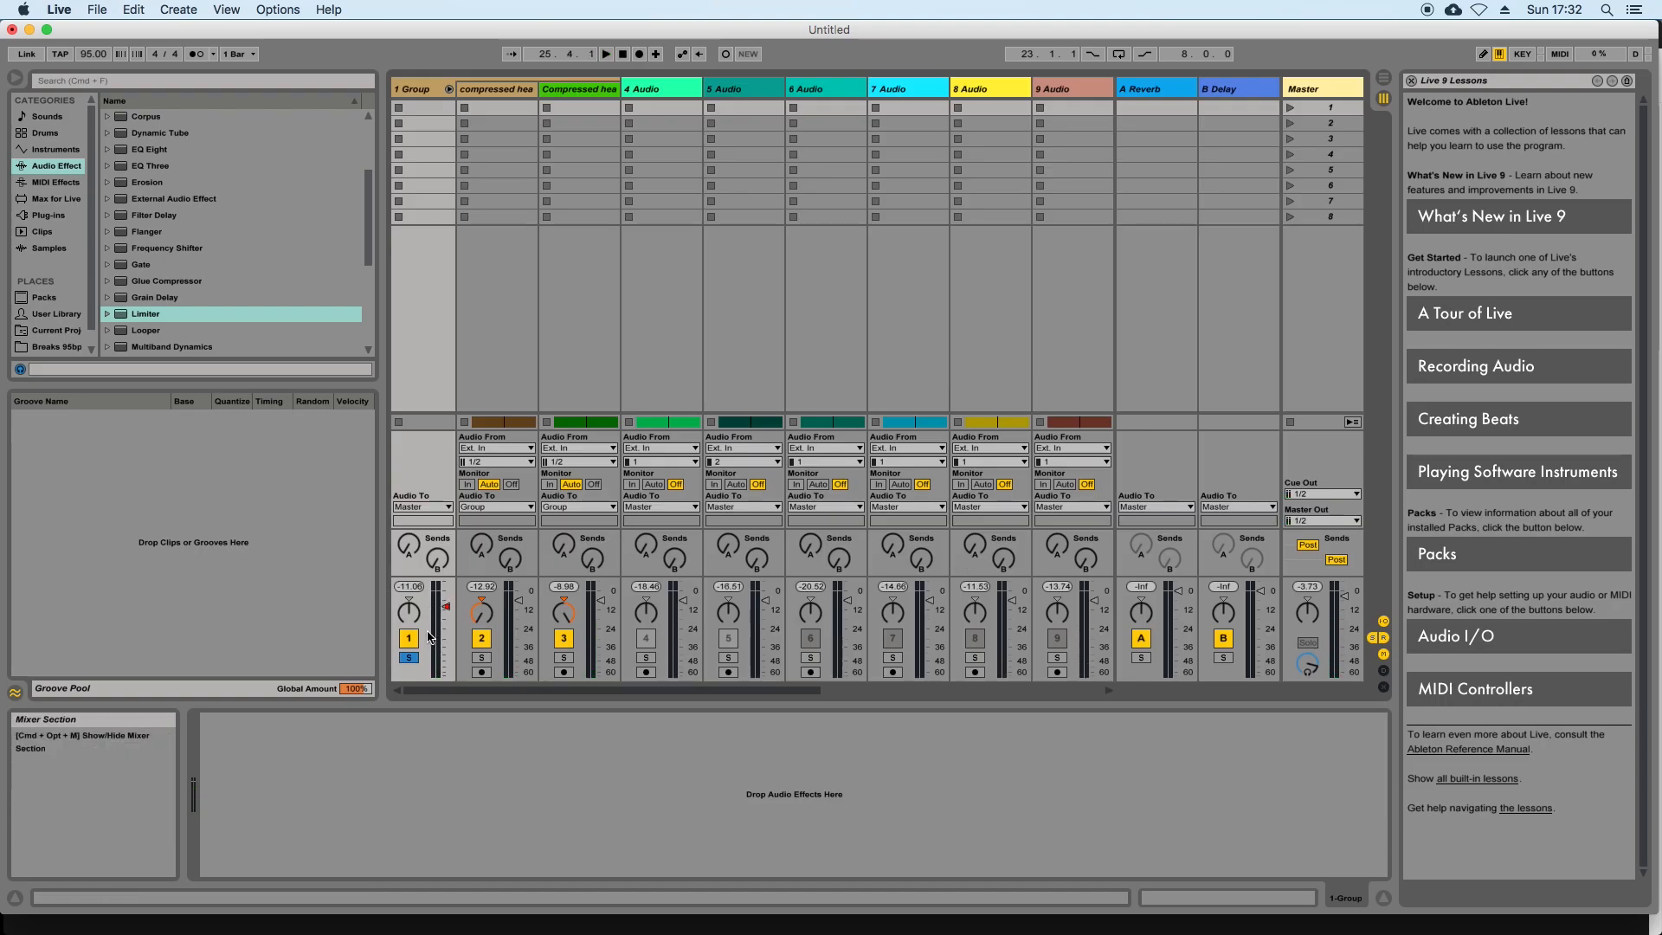
Delete the breakpoints at bars 31 and 23 from the group's Track Volume envelope in the Arrangement view
key(Tab)
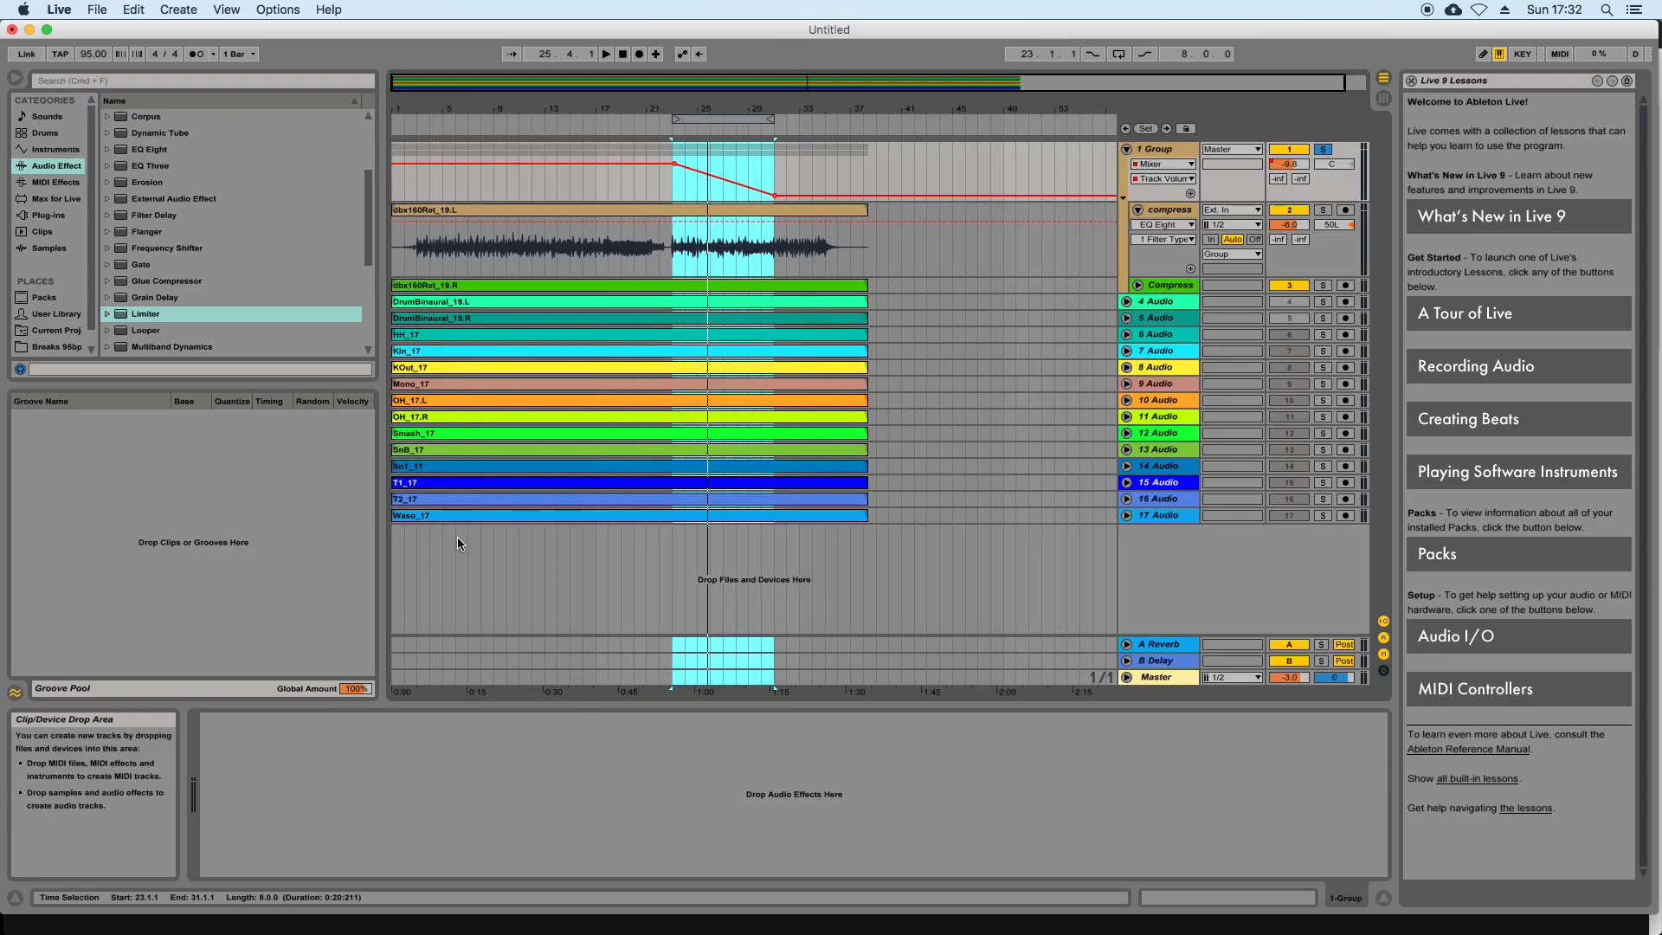
click(777, 200)
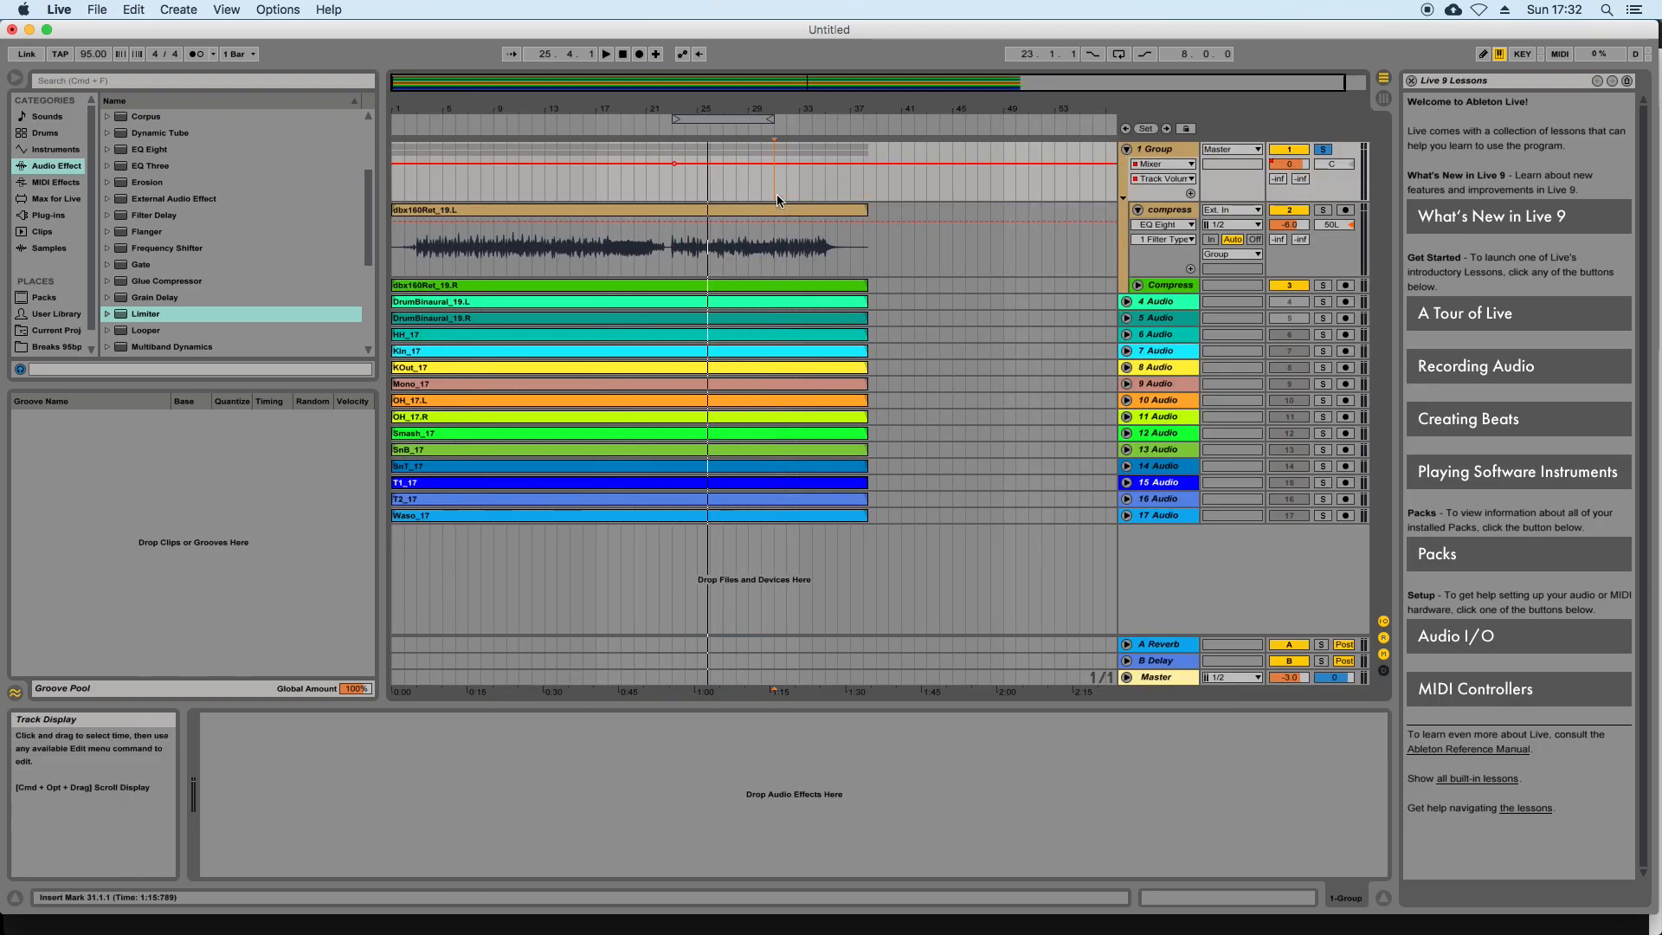
click(677, 164)
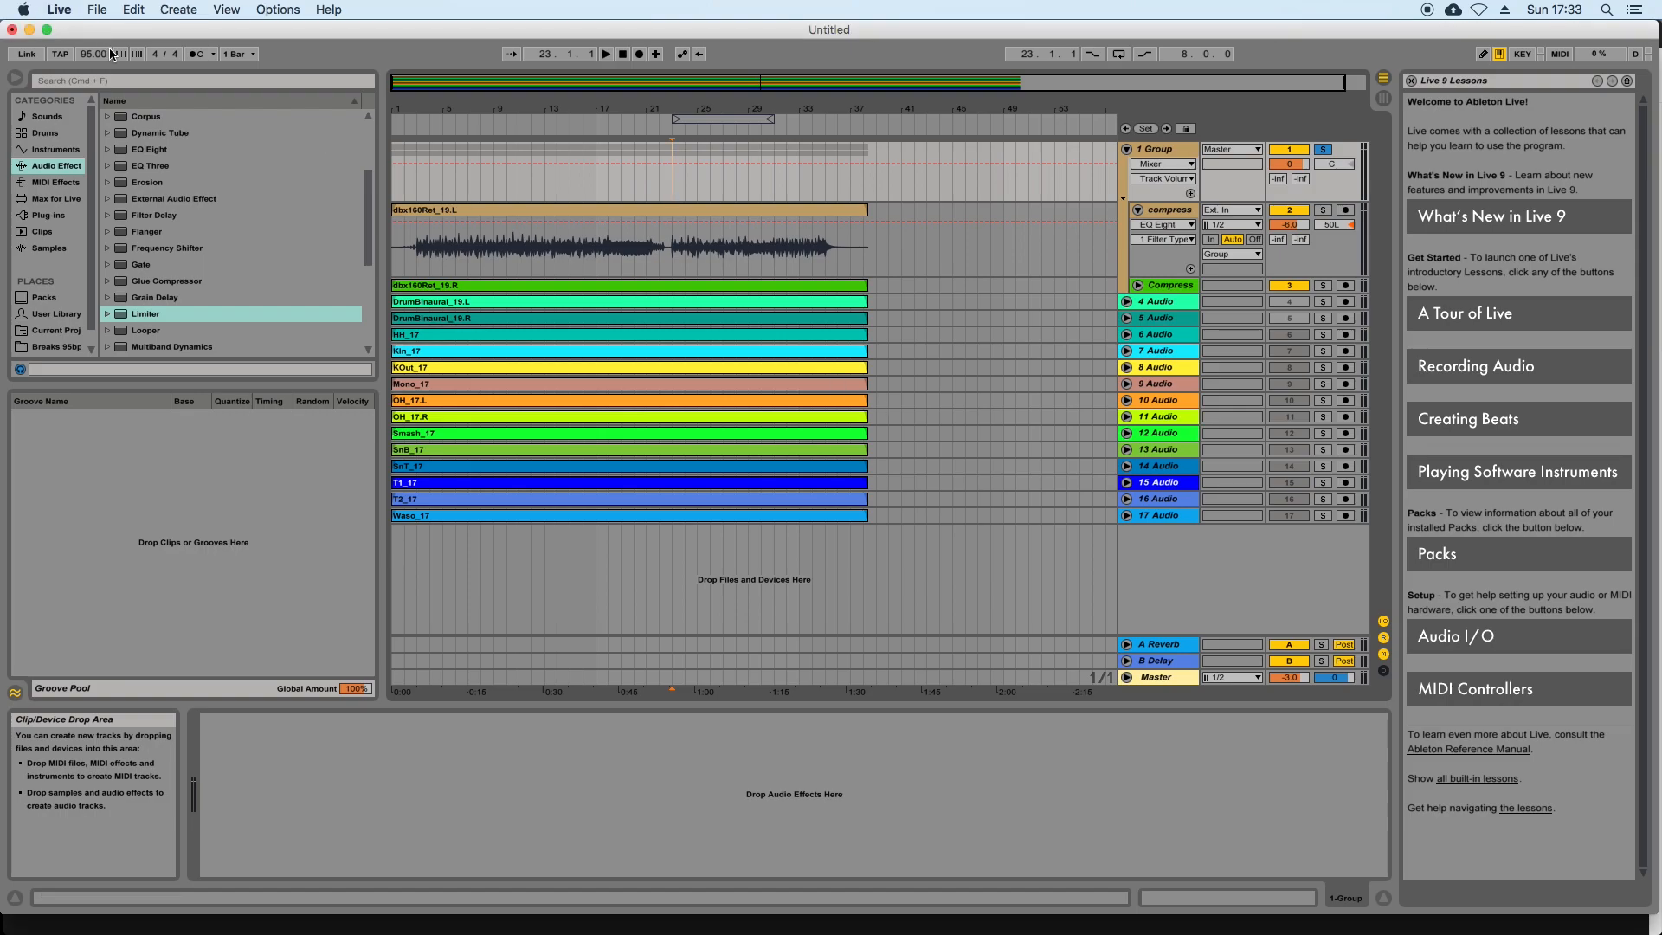
Start Collect All and Save for the Live Set to choose which used media files are copied into the project
click(97, 10)
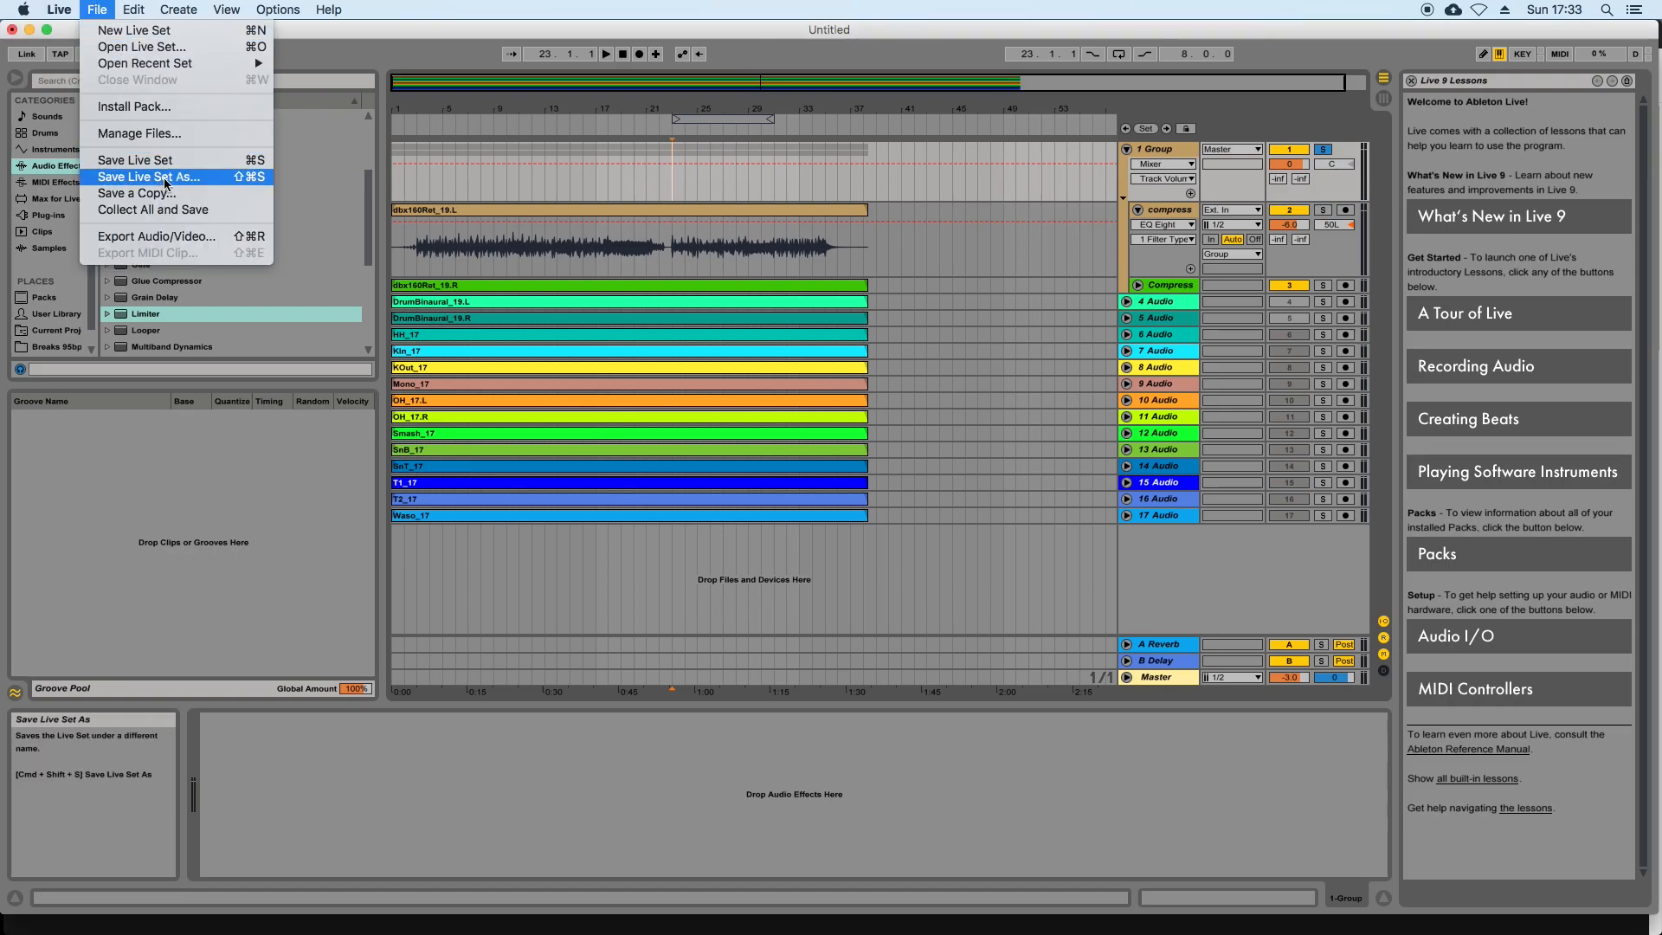
click(187, 211)
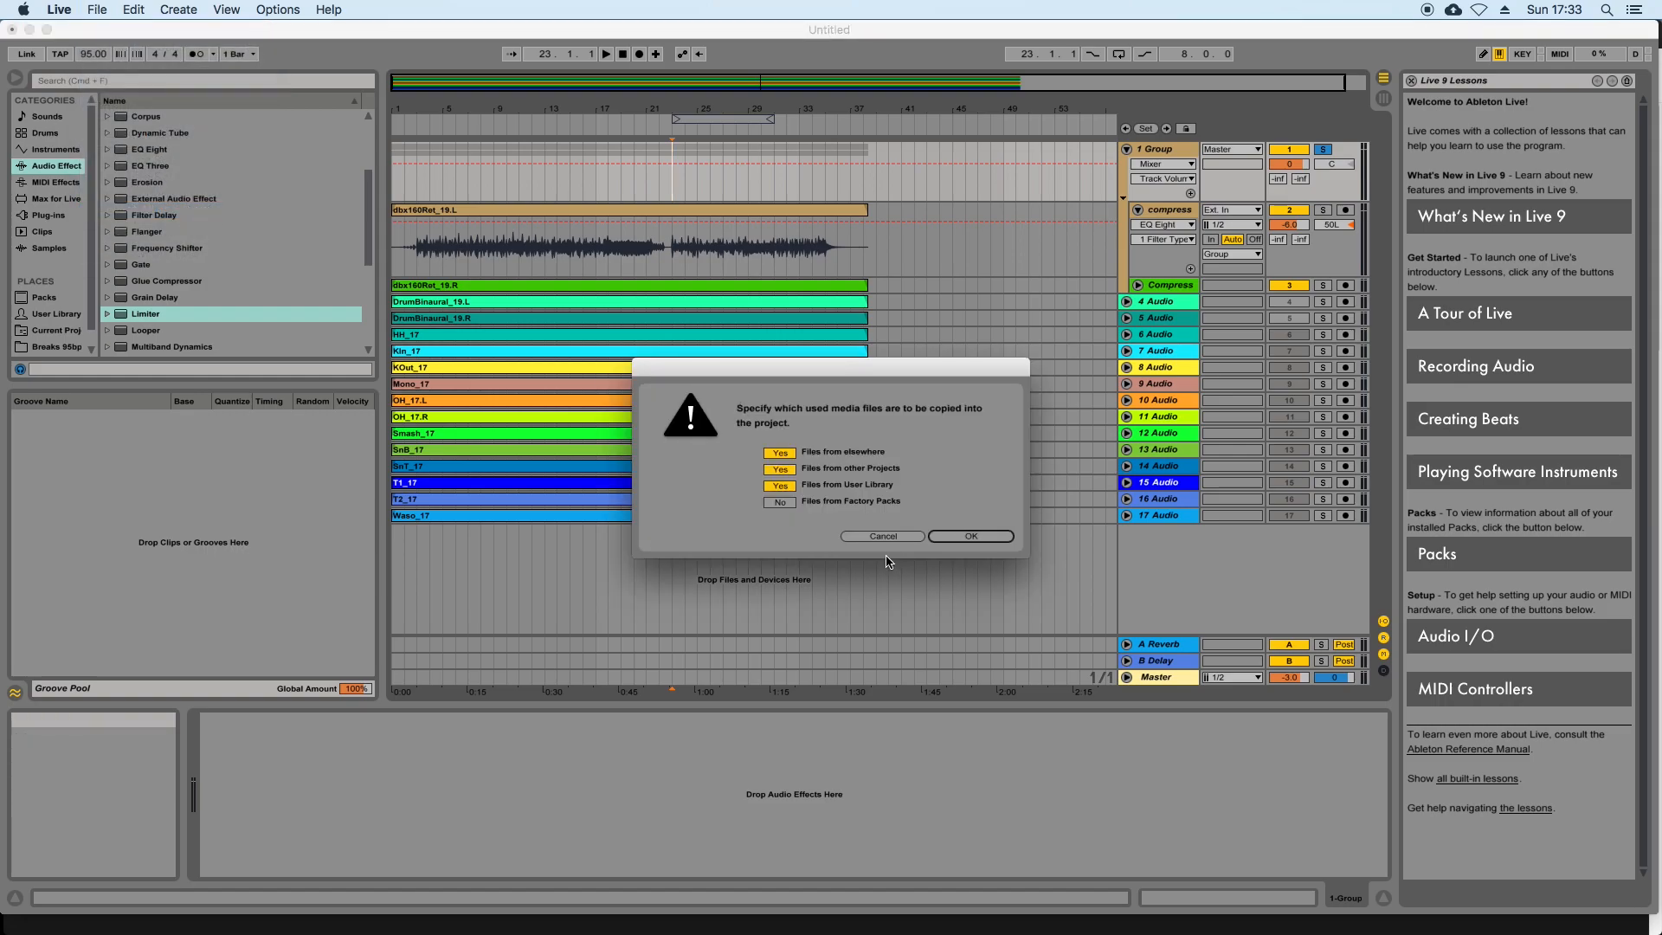